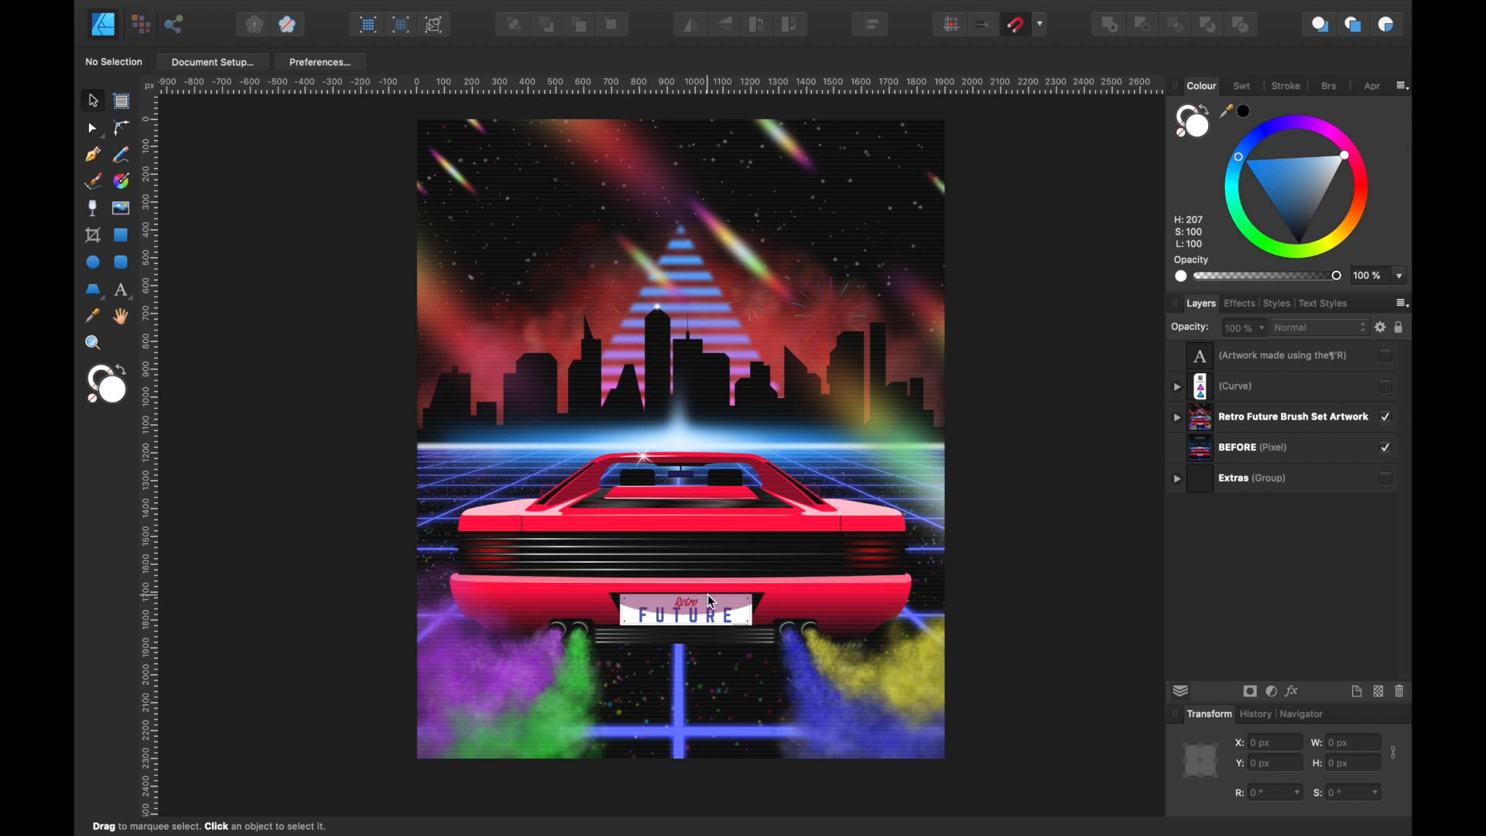
# Step: Expand the Retro Future Brush Set Artwork group and select its TV LINES layer
pyautogui.scroll(3, 708, 594)
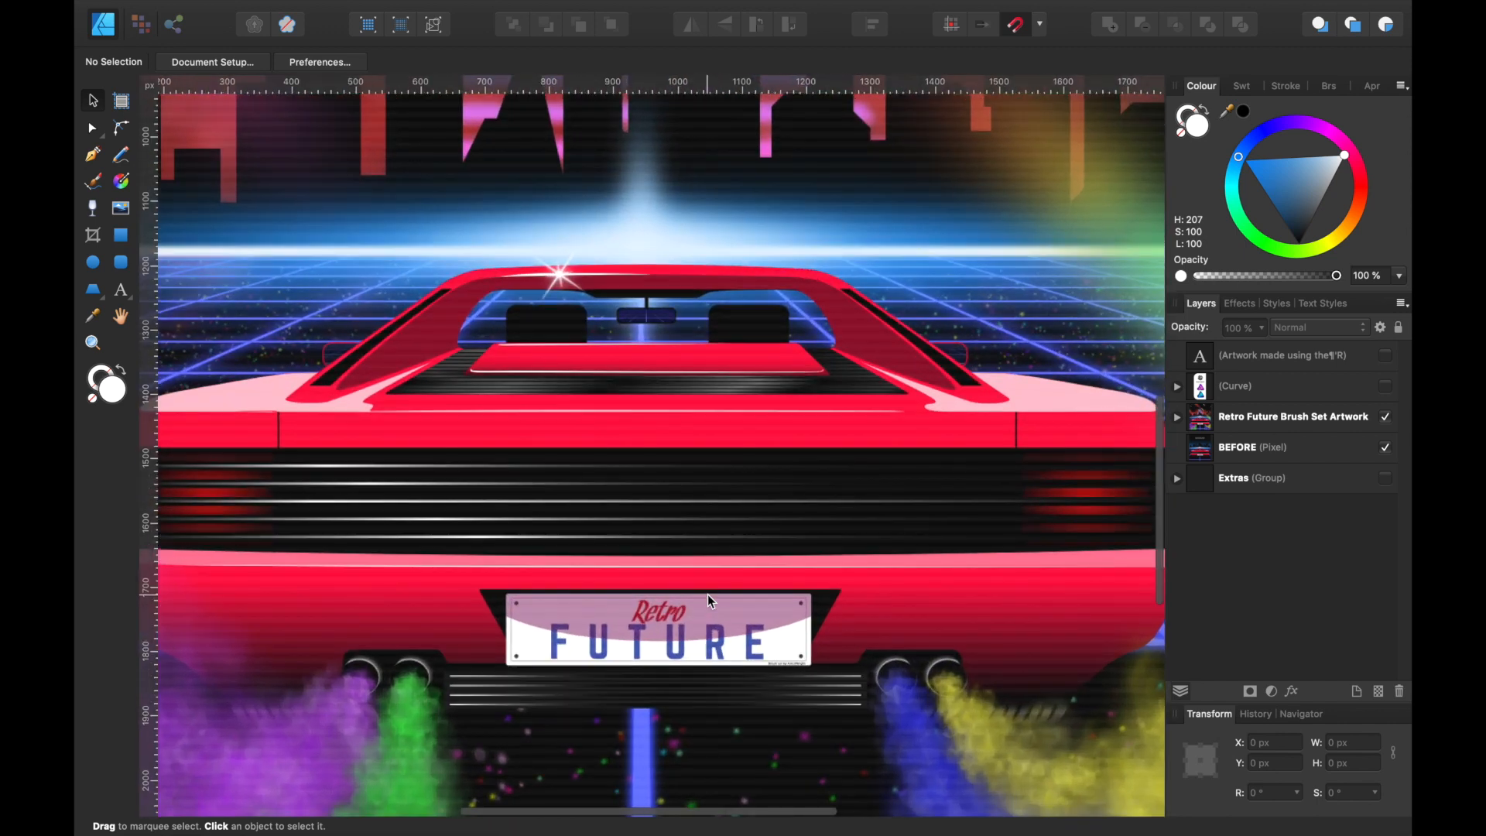
pyautogui.press('super+0')
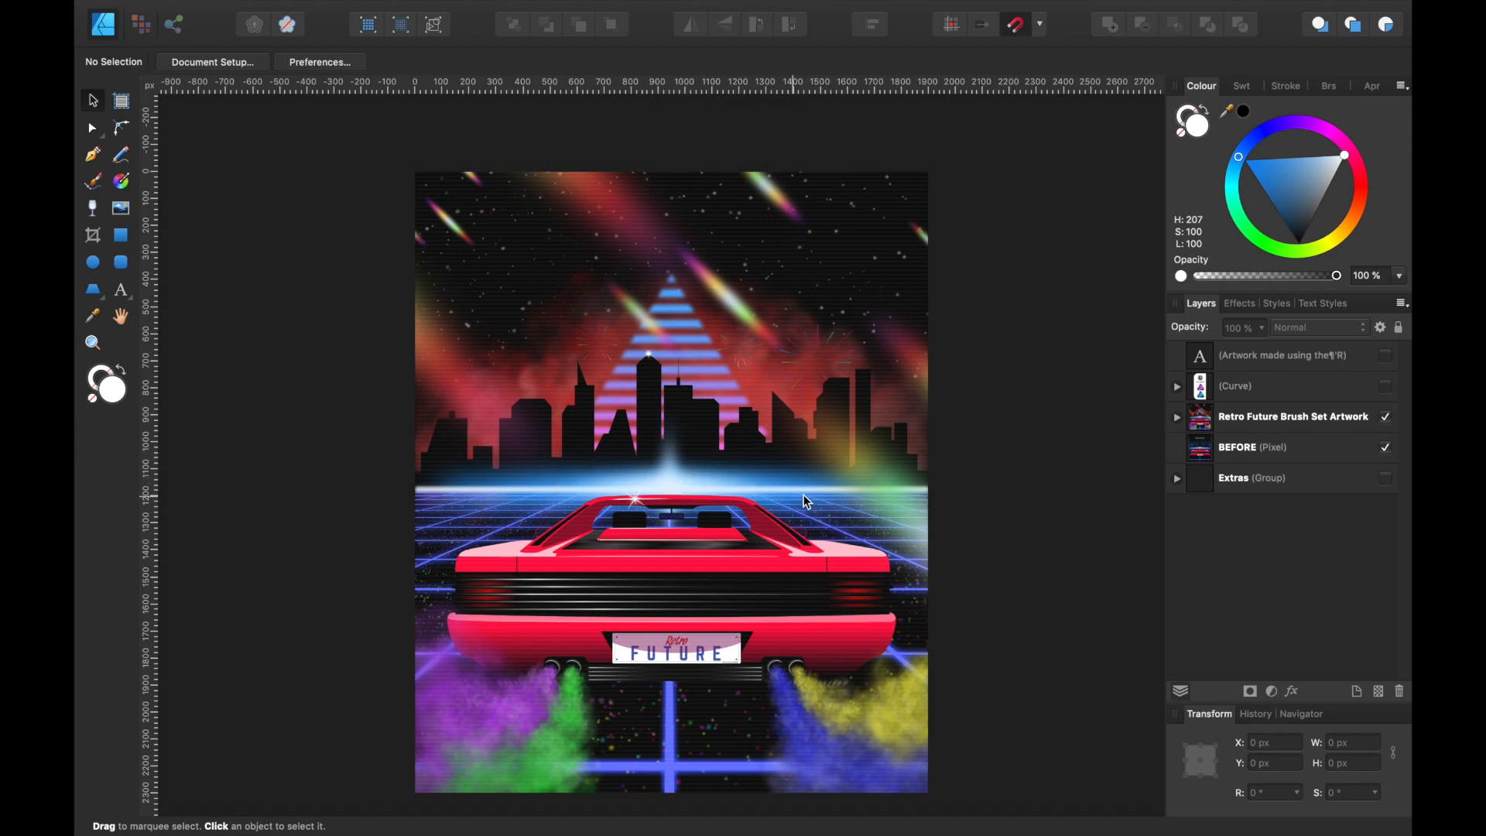
pyautogui.click(1334, 424)
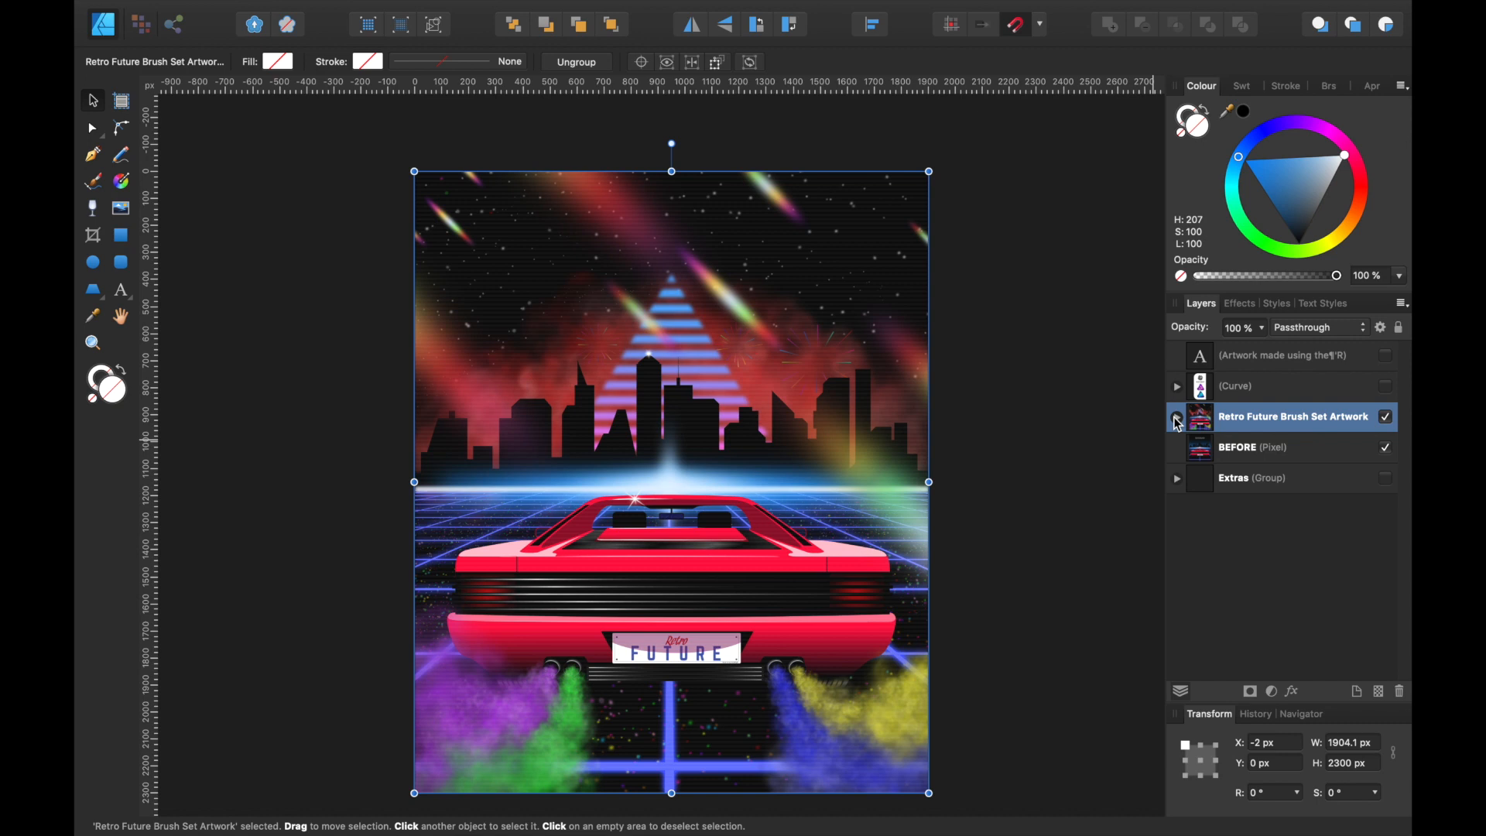
pyautogui.click(1177, 418)
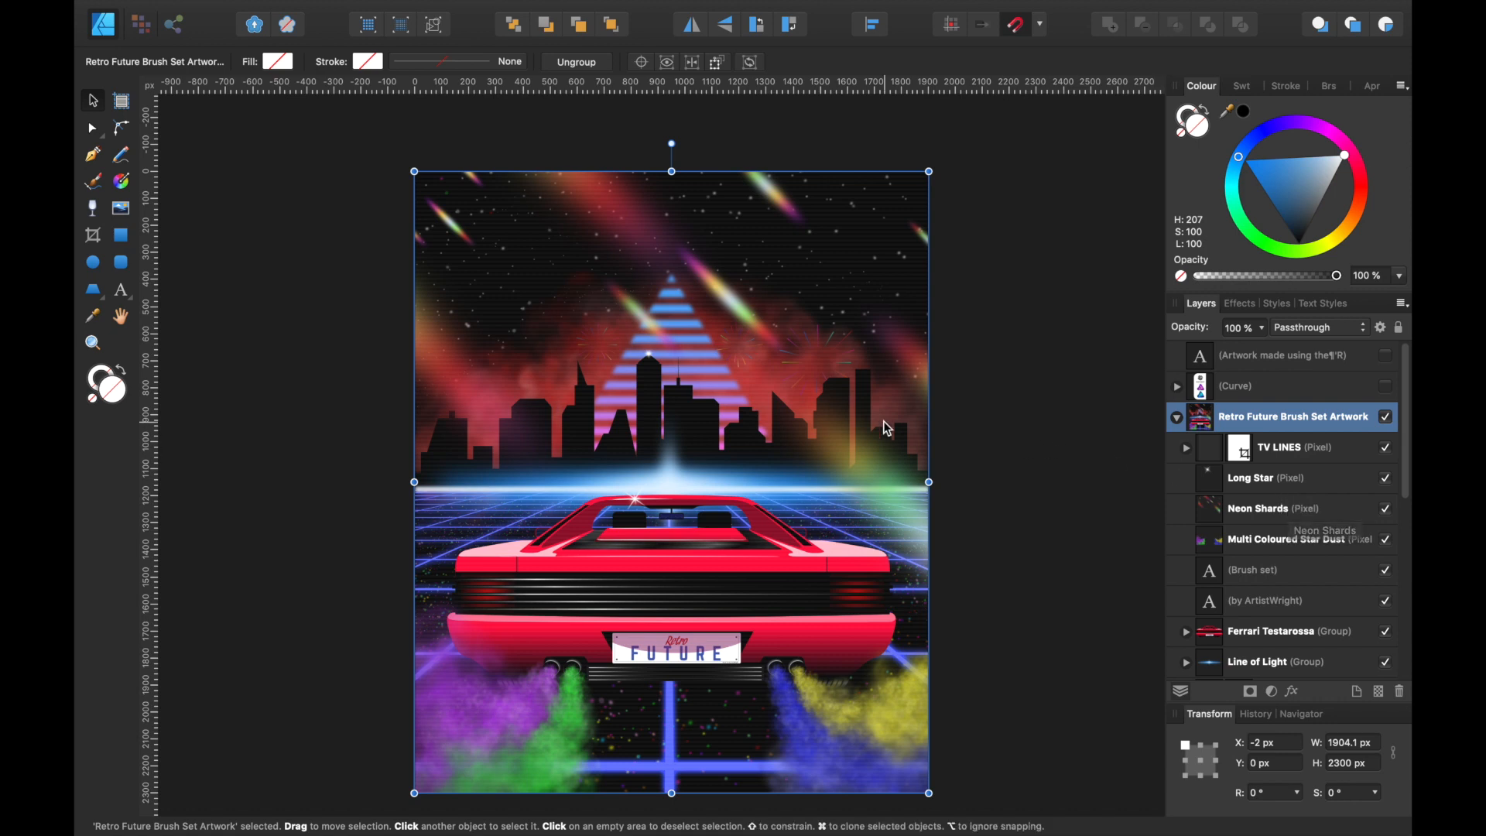
pyautogui.click(1388, 452)
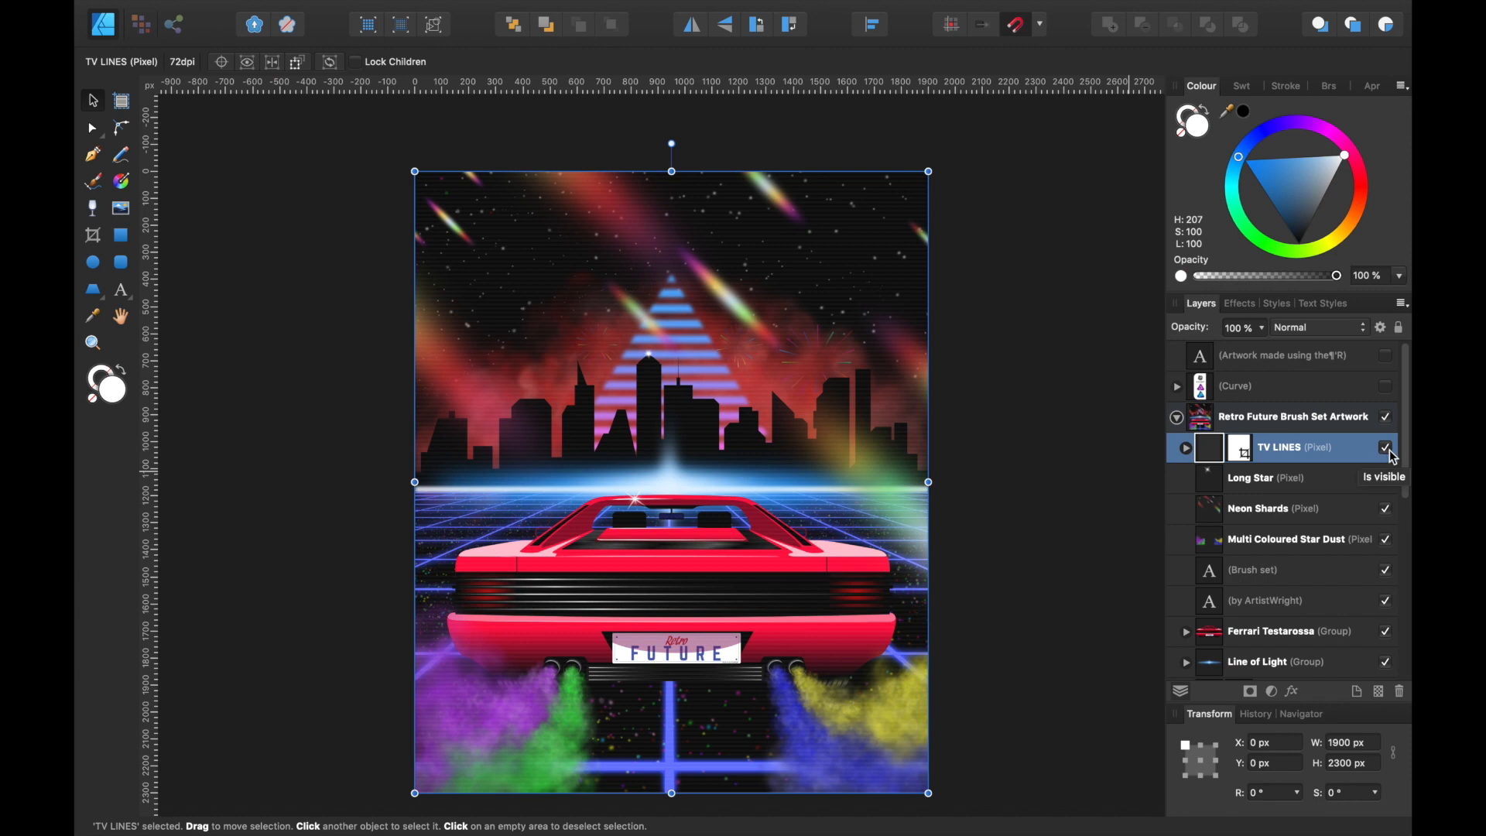
# Step: Inspect the scan lines over the artwork up close and hide the TV LINES layer
pyautogui.scroll(3, 952, 364)
pyautogui.scroll(5, 949, 356)
pyautogui.hscroll(-3, 949, 356)
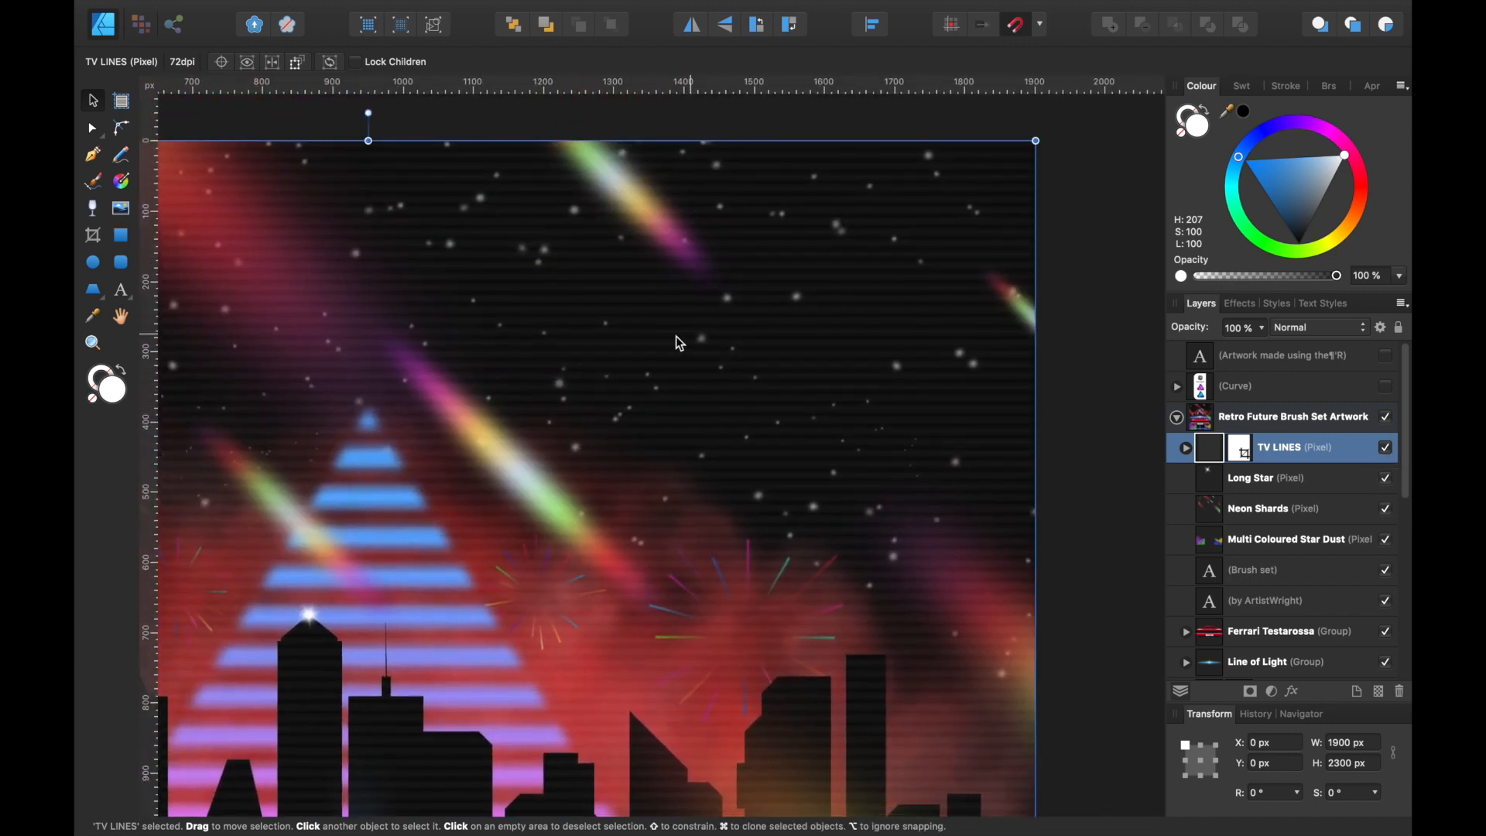
pyautogui.scroll(-3, 1076, 443)
pyautogui.scroll(-3, 1076, 443)
pyautogui.hscroll(2, 1081, 451)
pyautogui.scroll(-1, 1076, 443)
pyautogui.hscroll(1, 1076, 444)
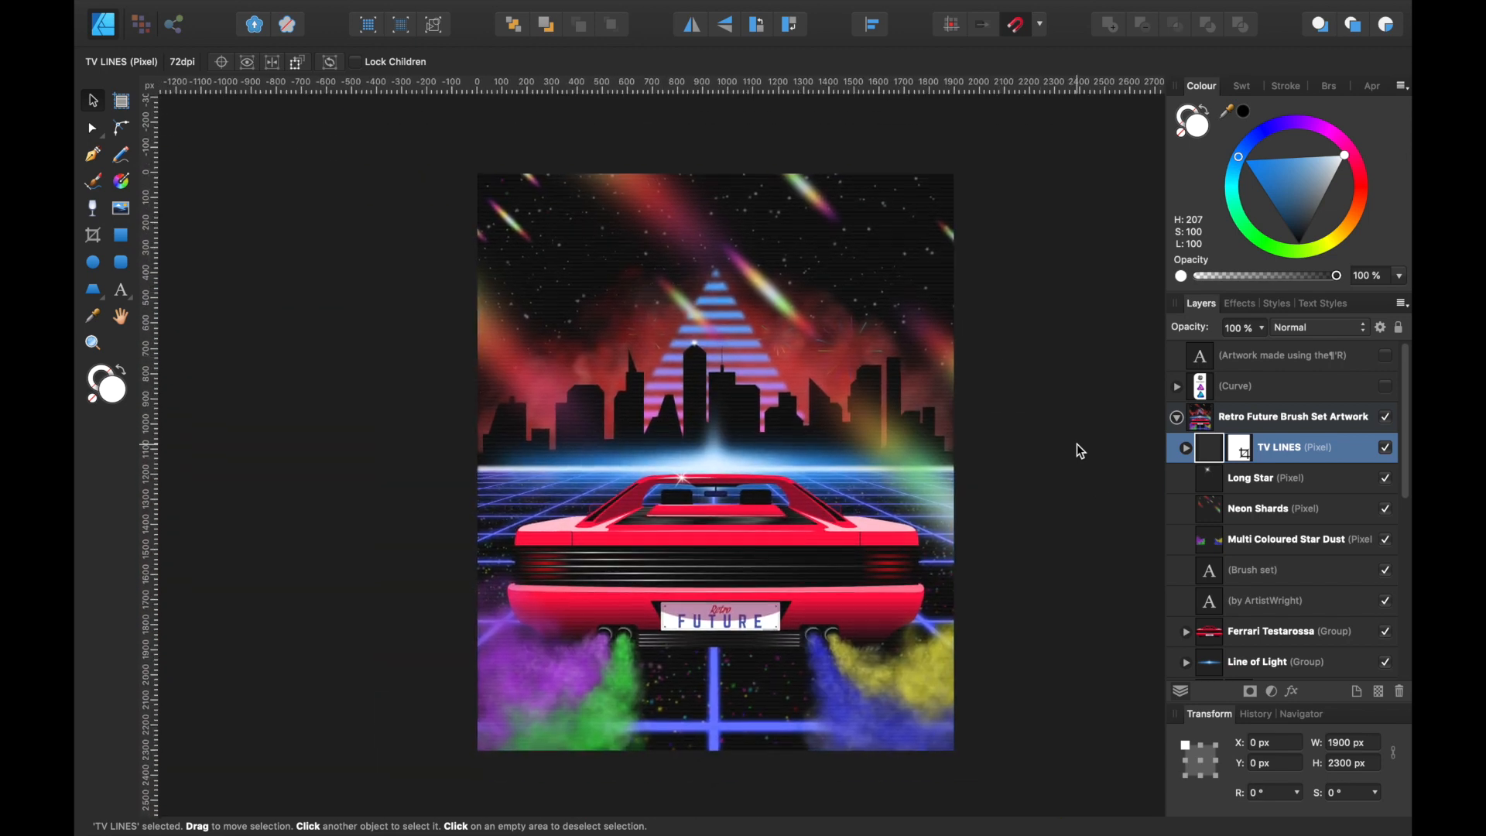
pyautogui.scroll(1, 1076, 444)
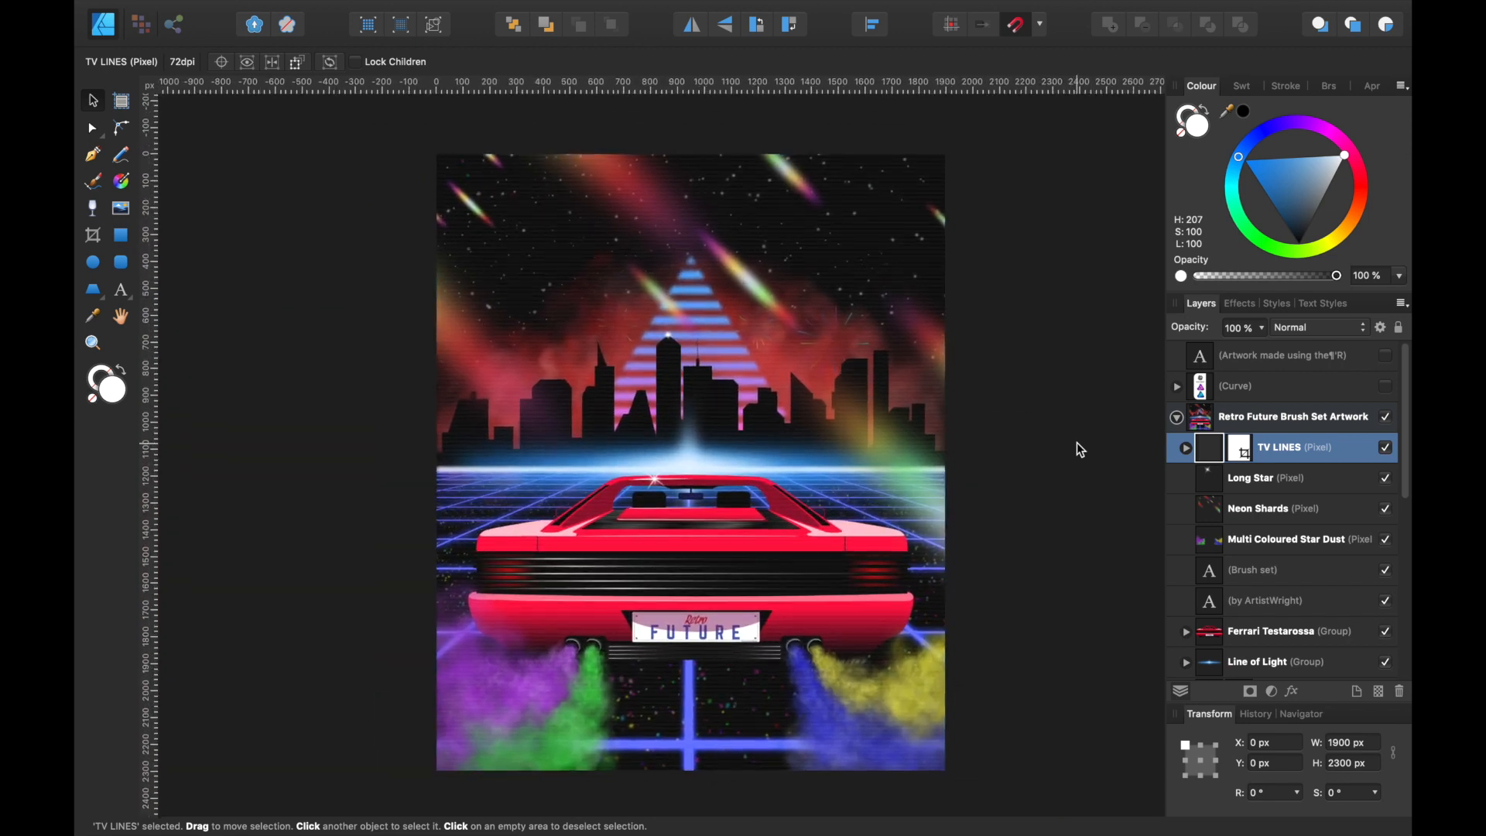
pyautogui.click(1387, 448)
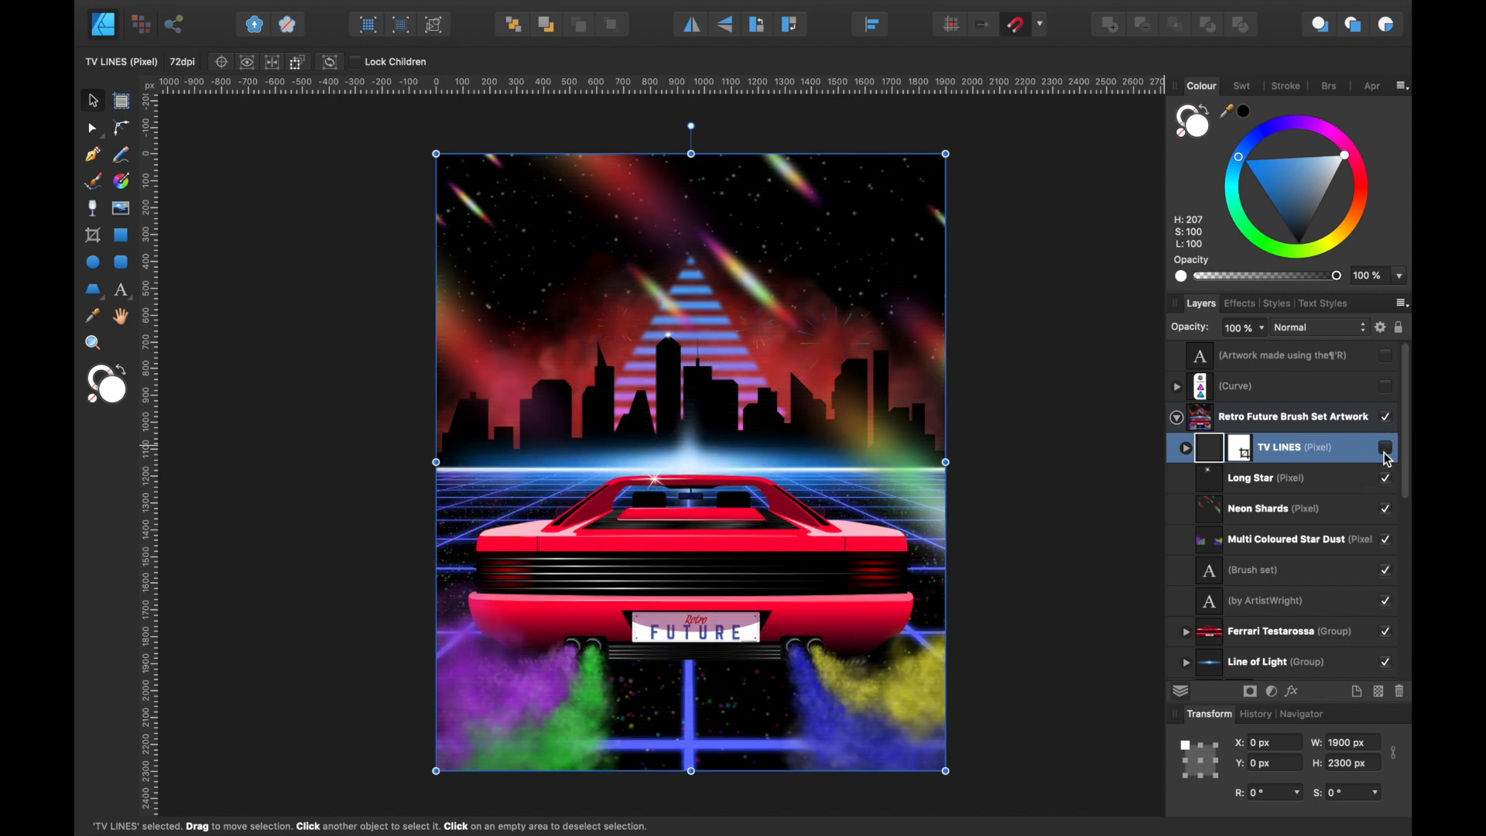
# Step: Hide the Long Star, Neon Shards and Multi Coloured Star Dust layers, along with the two text layers beneath them
pyautogui.press('super+plus')
pyautogui.click(1386, 508)
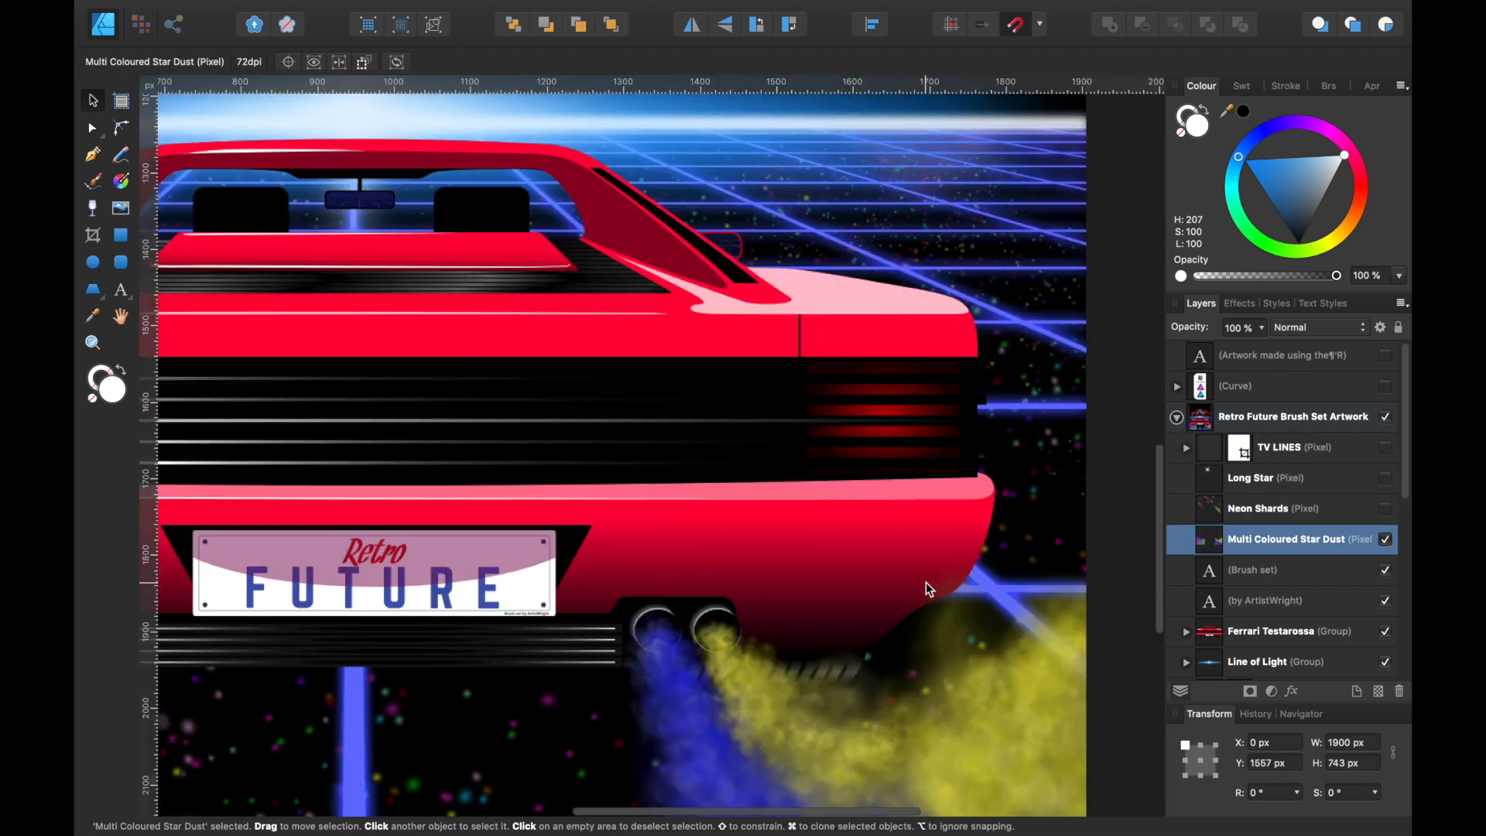
pyautogui.scroll(-4, 926, 582)
pyautogui.hscroll(2, 926, 582)
pyautogui.hscroll(-10, 760, 517)
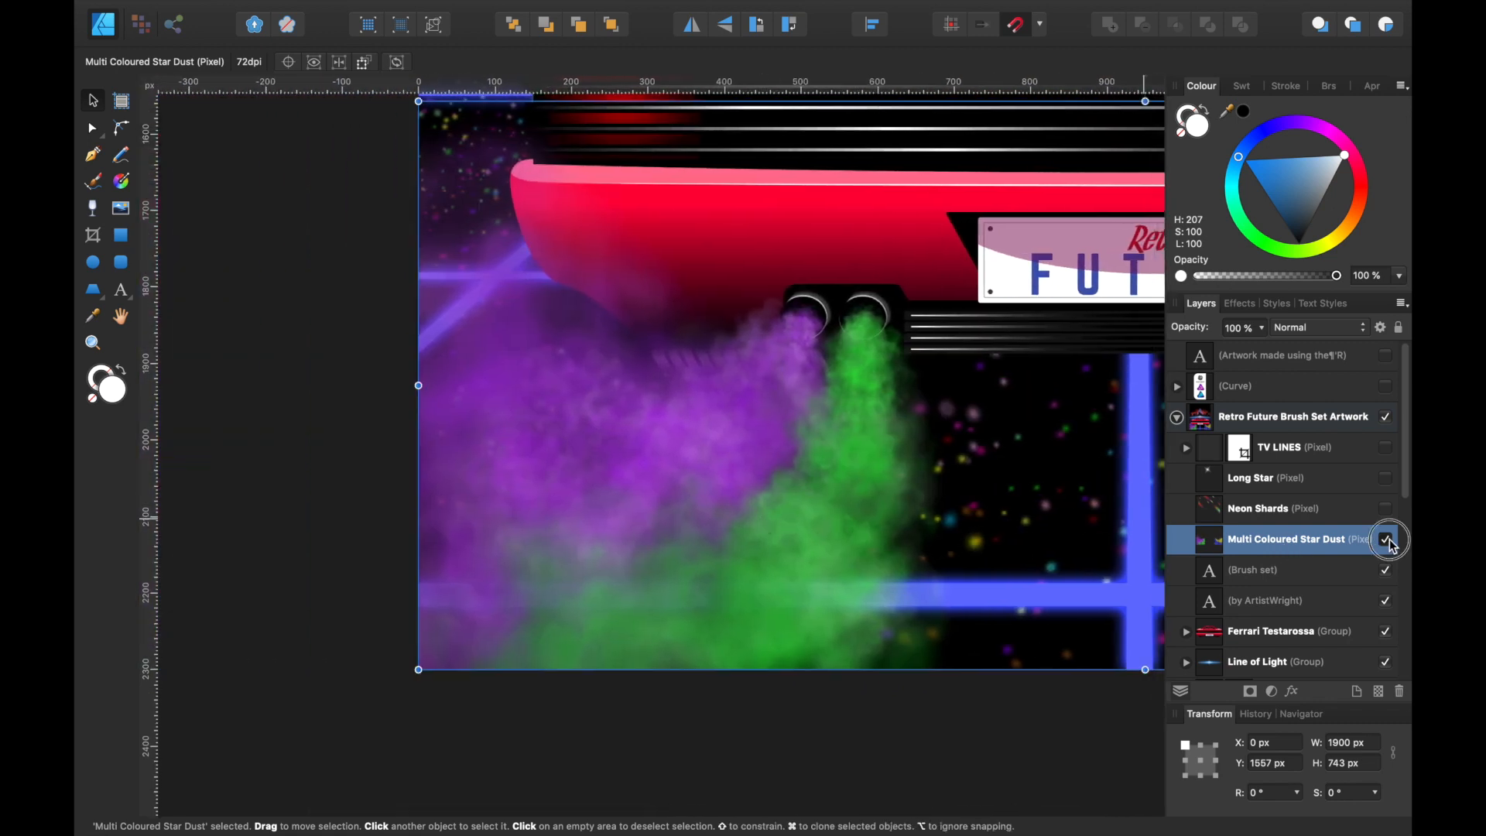
pyautogui.click(1386, 539)
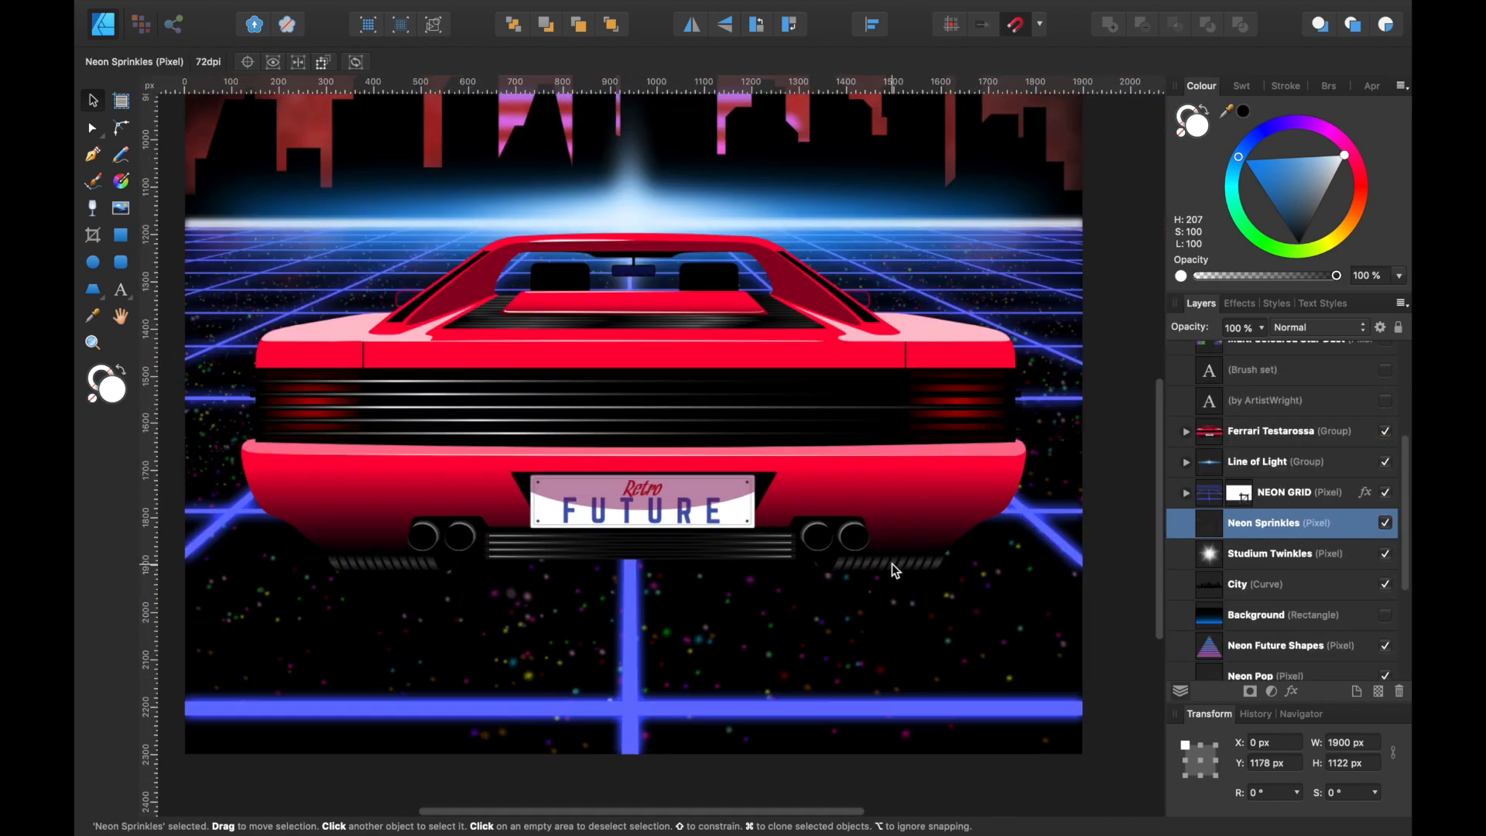
# Step: Hide the Neon Sprinkles, Studium Twinkles, Neon Future Shapes and Neon Pop layers
pyautogui.press('super+plus')
pyautogui.press('super+minus')
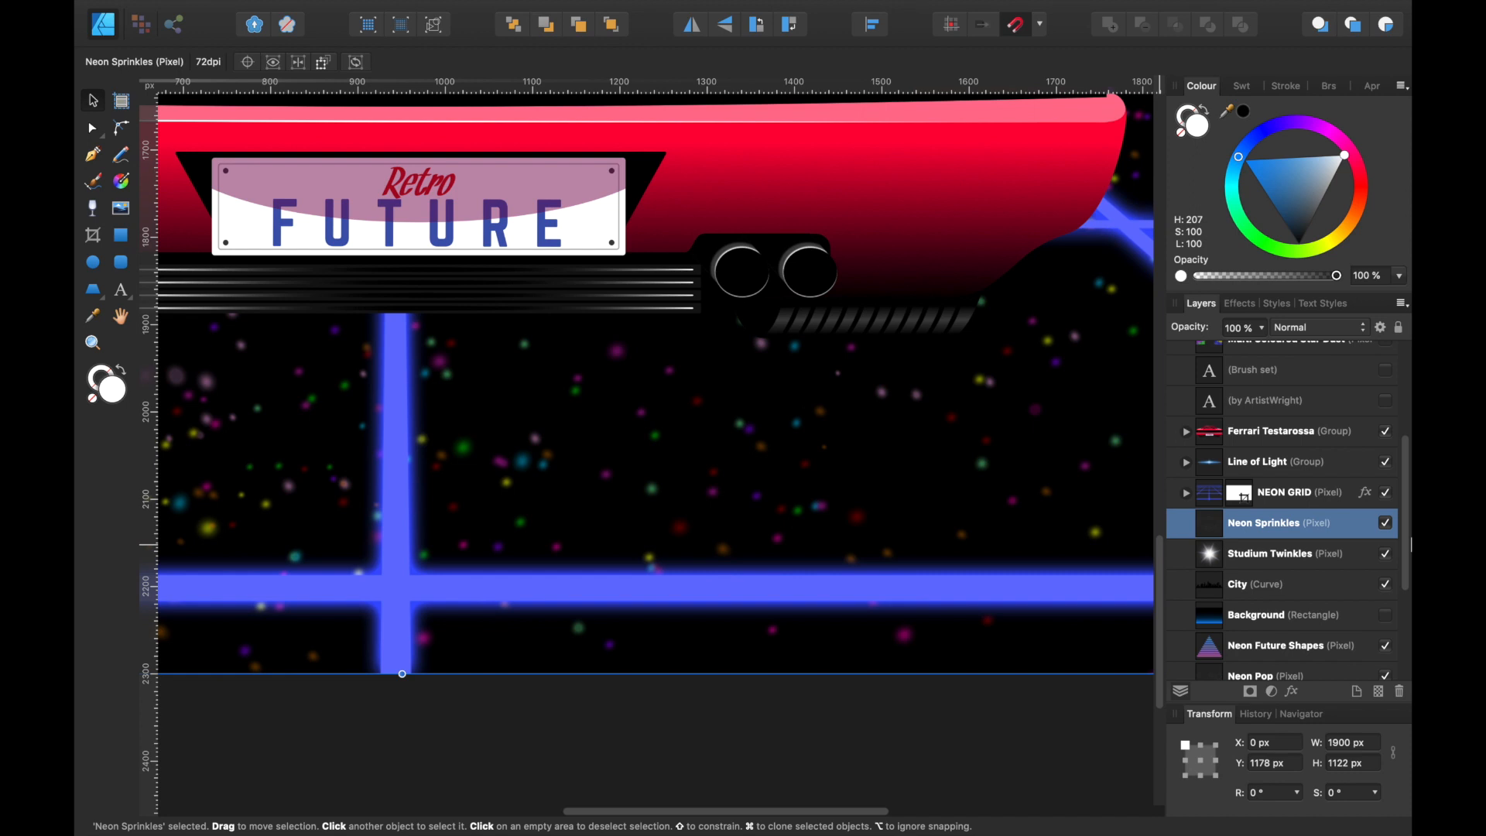
pyautogui.click(1385, 522)
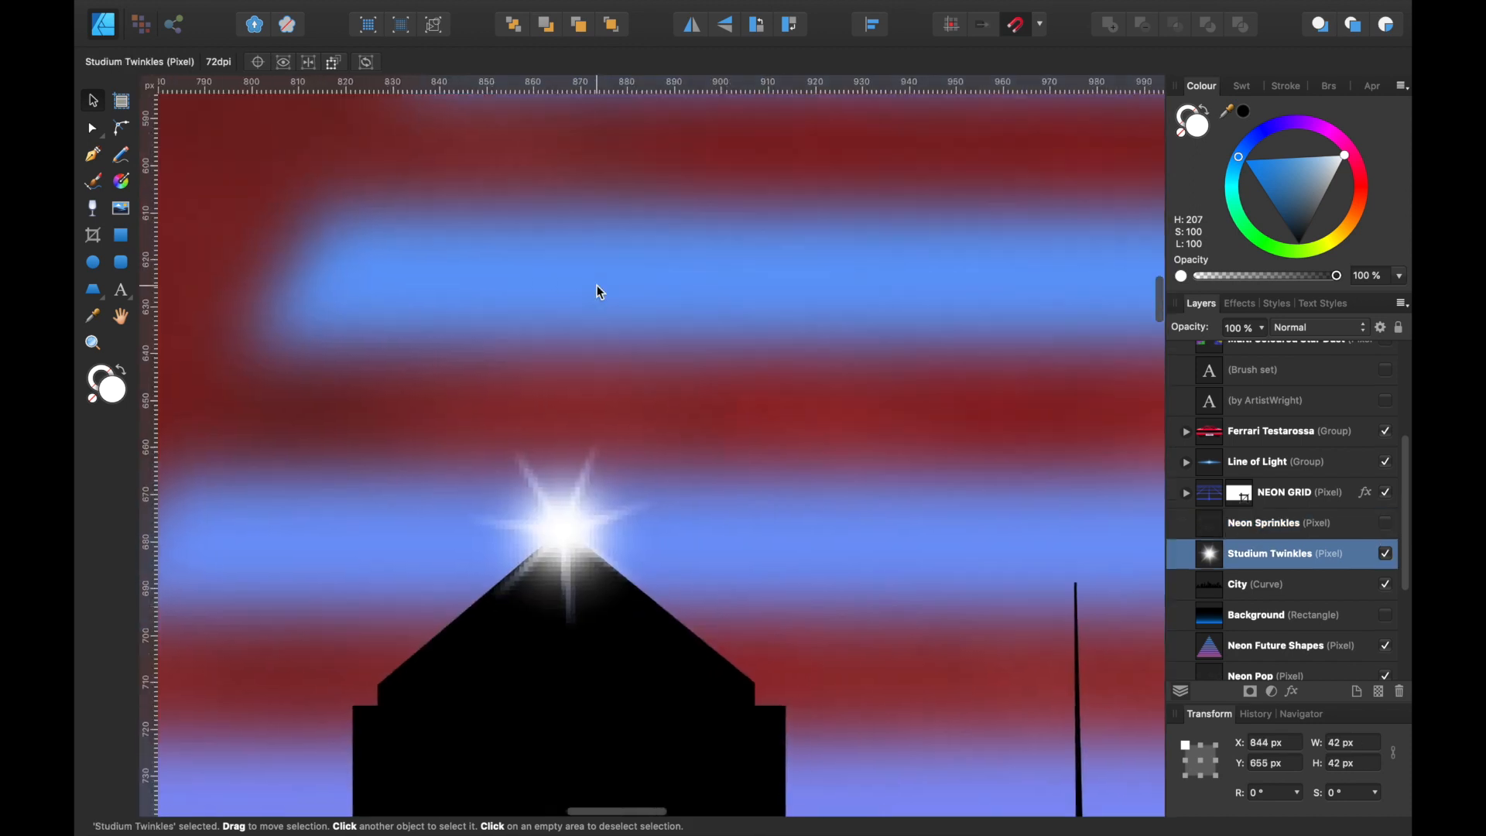
pyautogui.press('super+minus')
pyautogui.click(1385, 553)
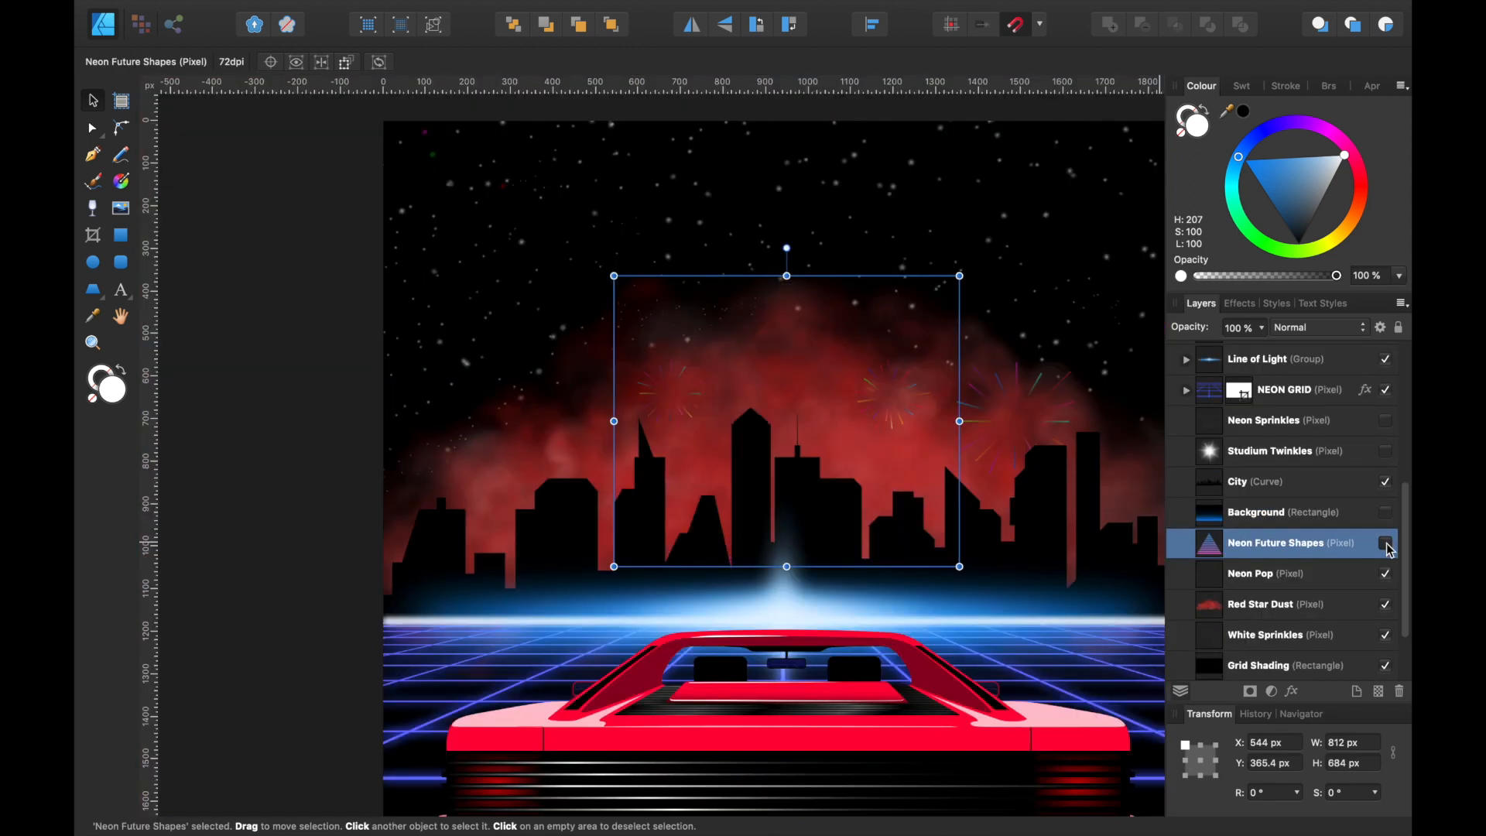
pyautogui.click(1386, 543)
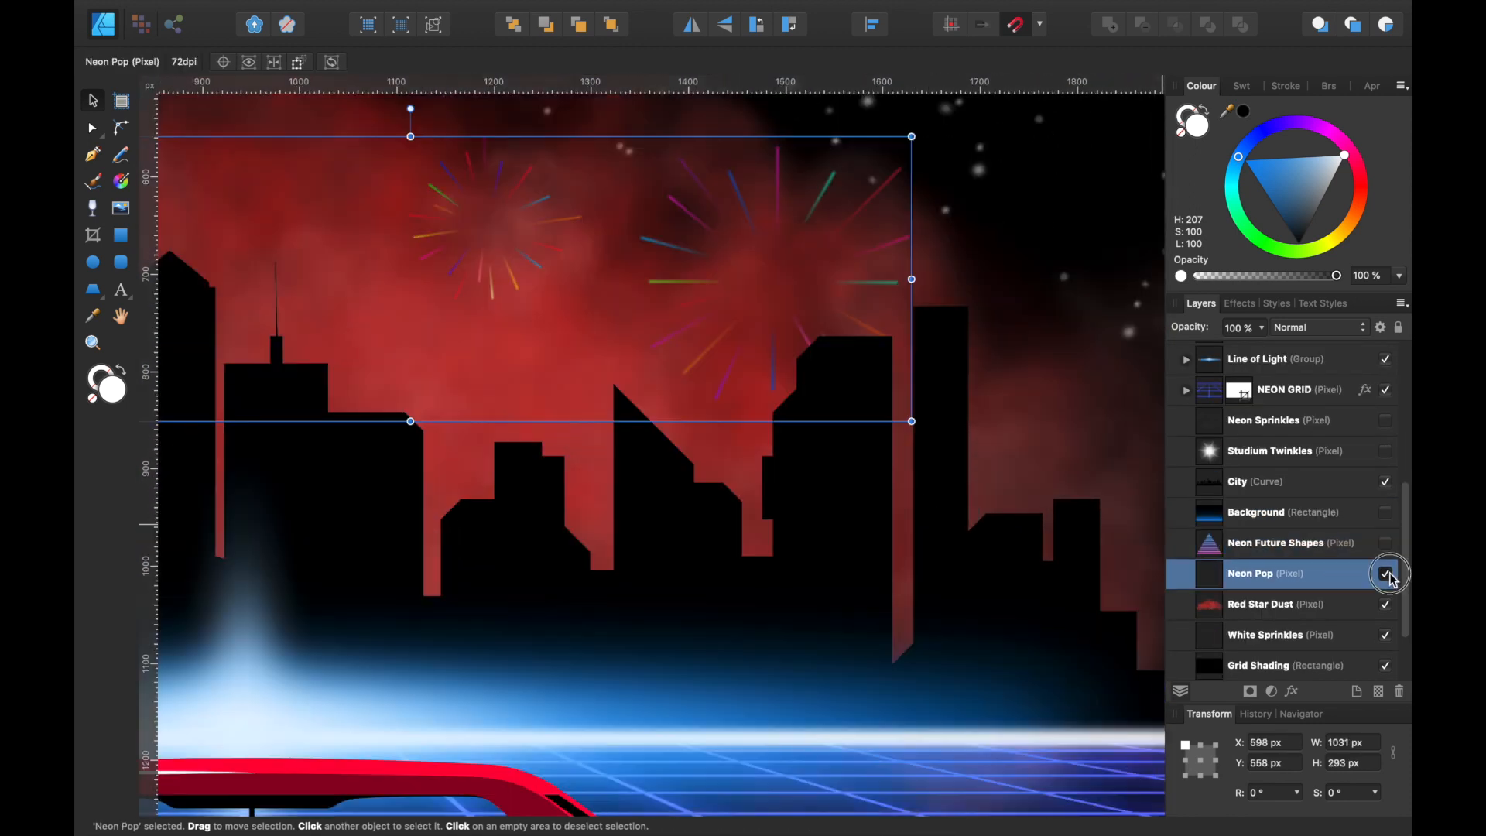
pyautogui.click(1386, 572)
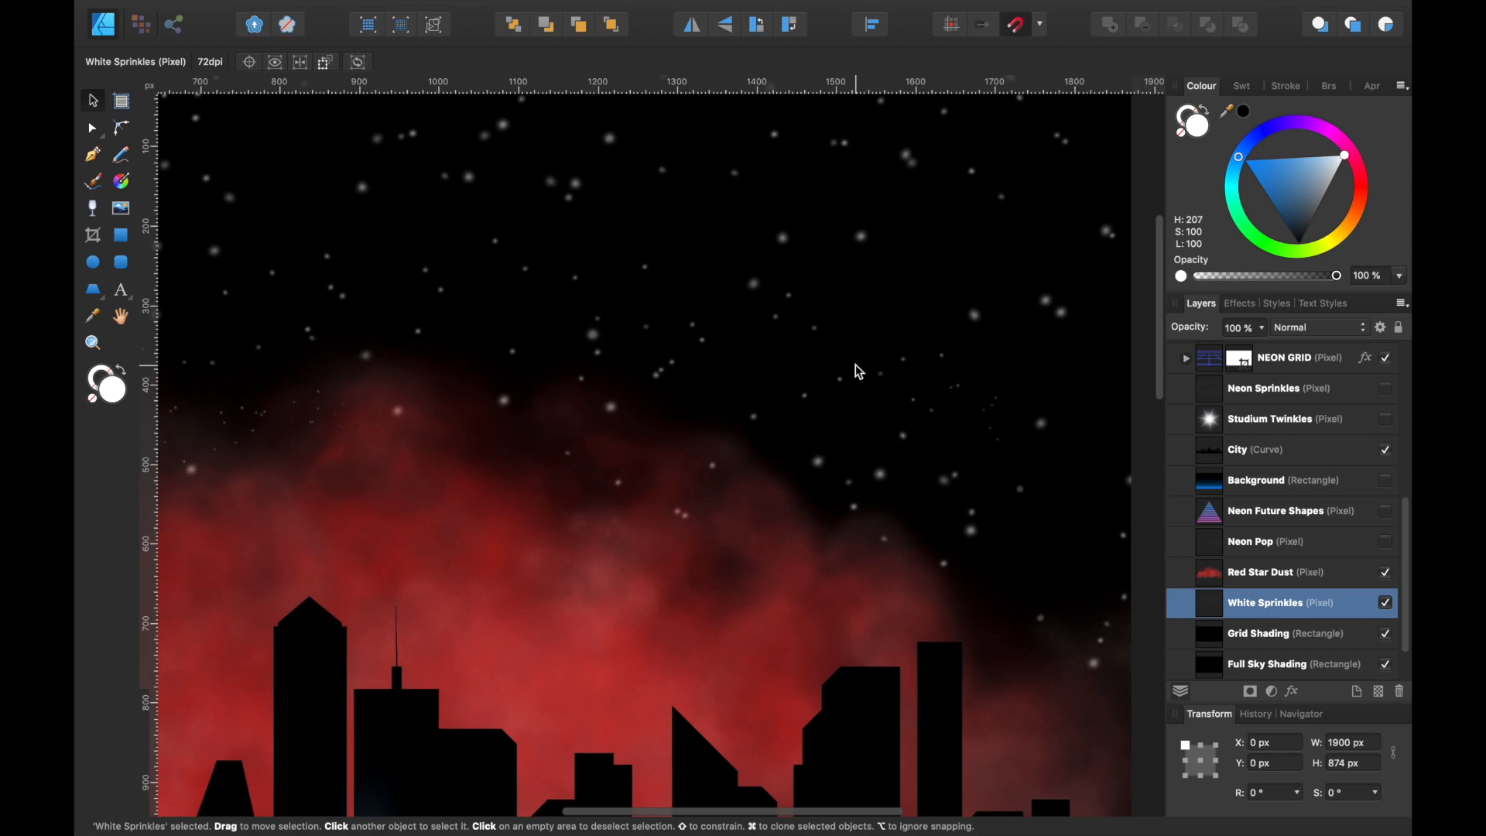
# Step: Hide the White Sprinkles and Red Star Dust layers and clear the selection
pyautogui.press('super+minus')
pyautogui.press('super+minus')
pyautogui.press('super+minus')
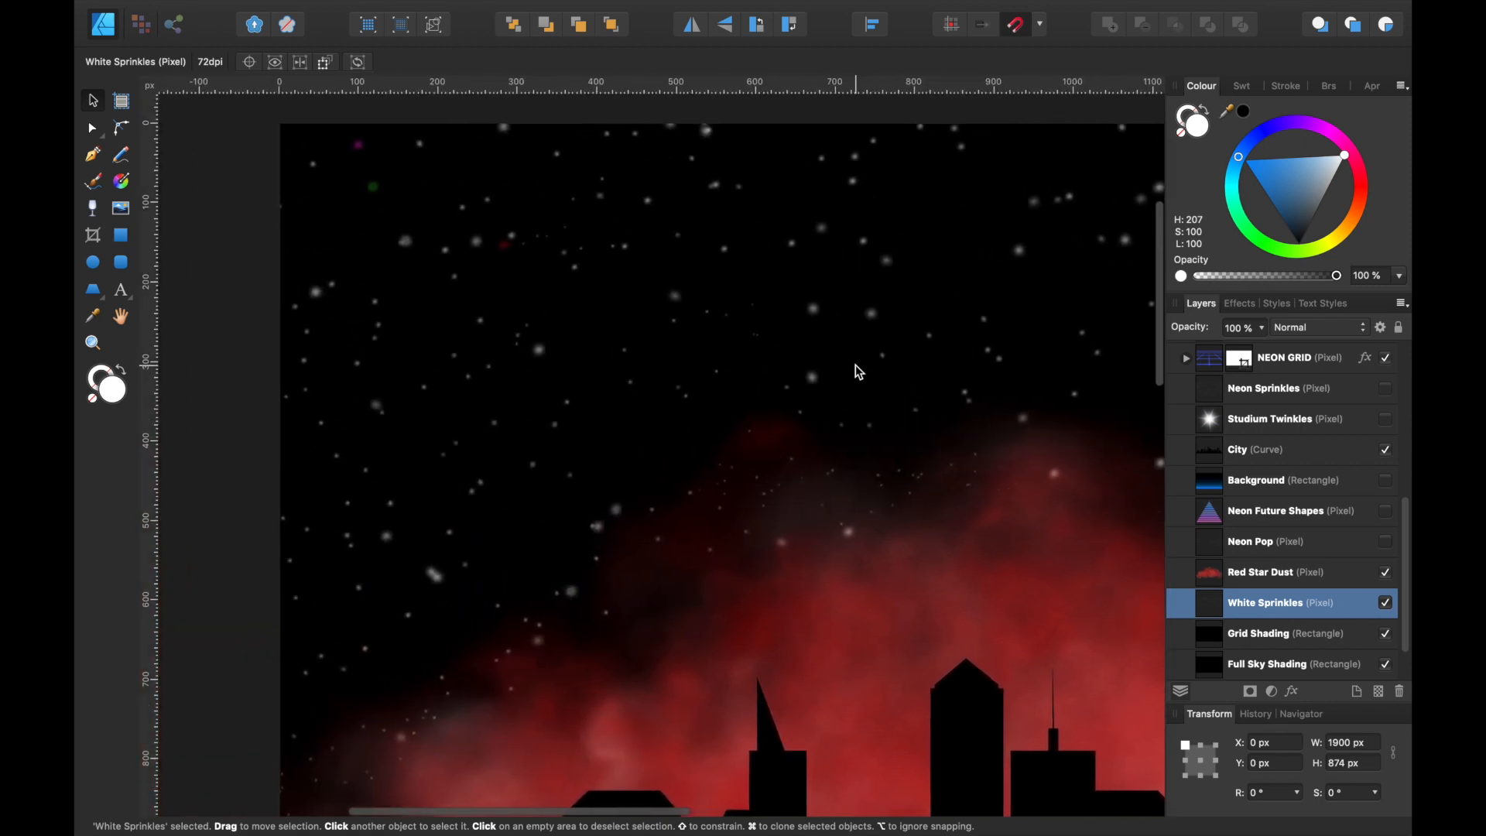
pyautogui.click(1385, 603)
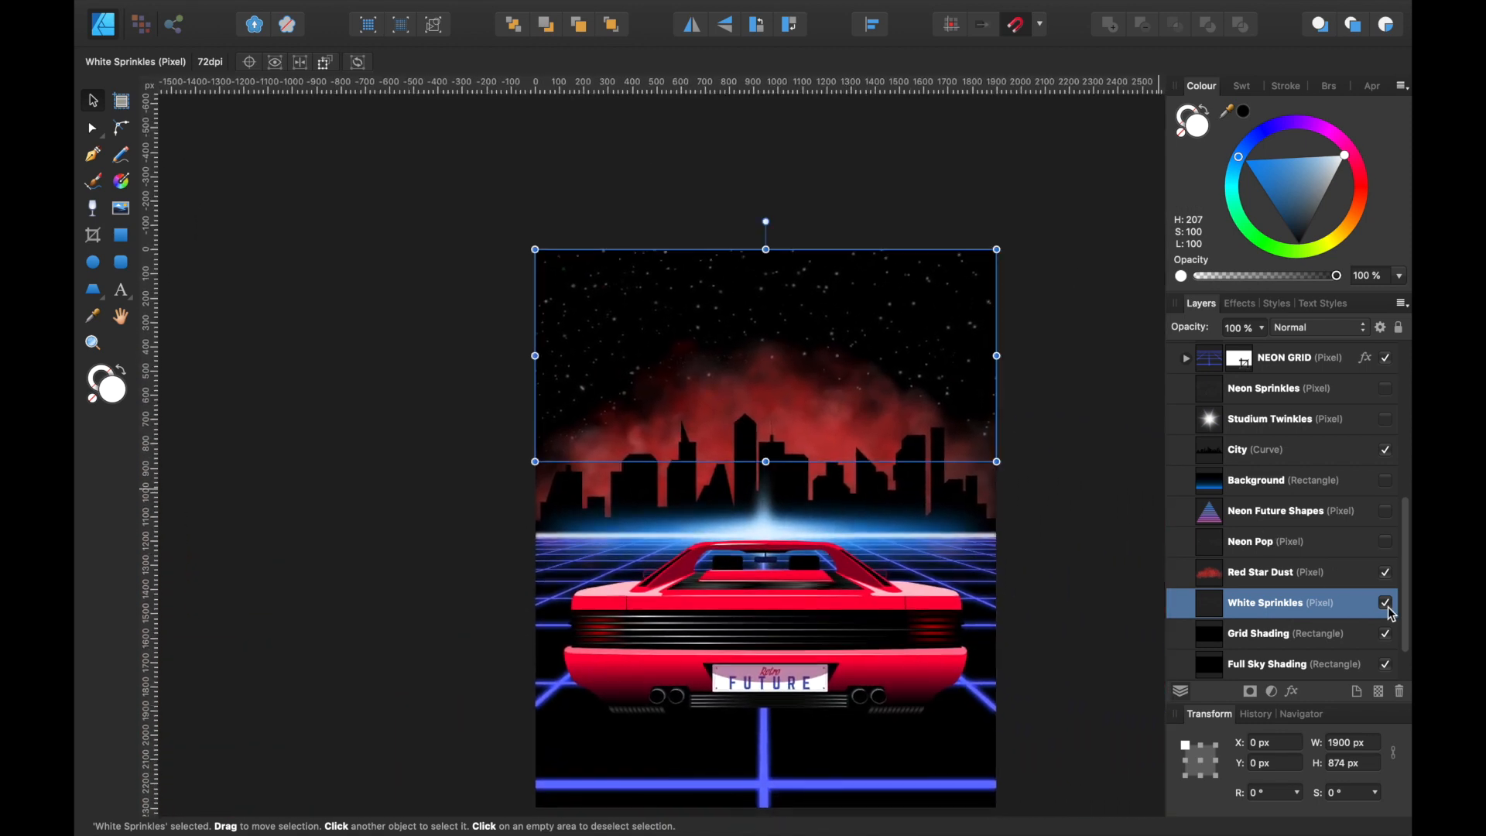
pyautogui.click(1385, 573)
pyautogui.click(1085, 354)
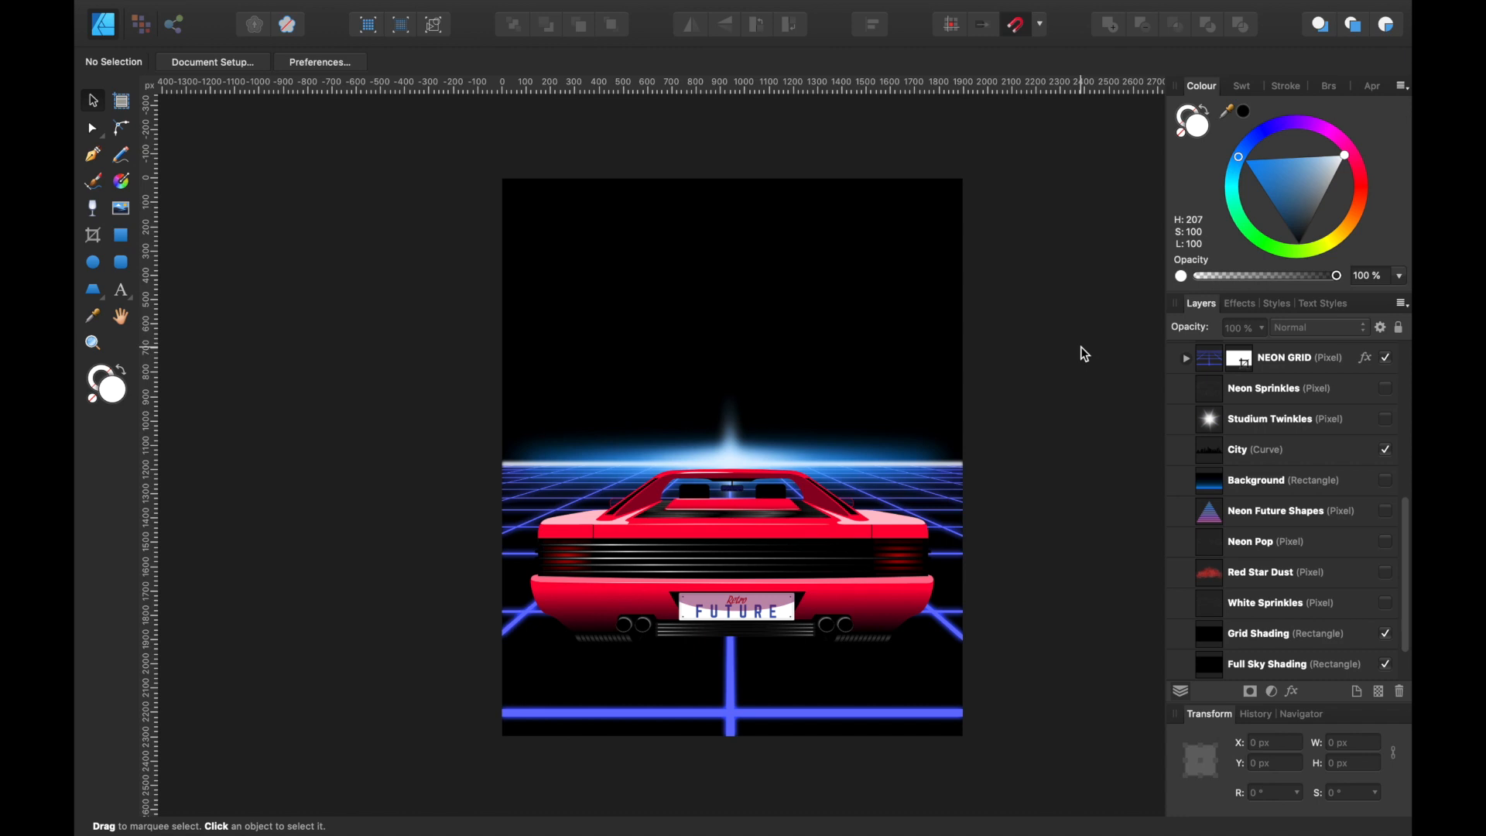
# Step: Select the number plate, Exhausts, Small Grill, Lower Cutout and Grill layers in turn to locate each part on the car
pyautogui.scroll(-2, 1084, 353)
pyautogui.hscroll(2, 1085, 354)
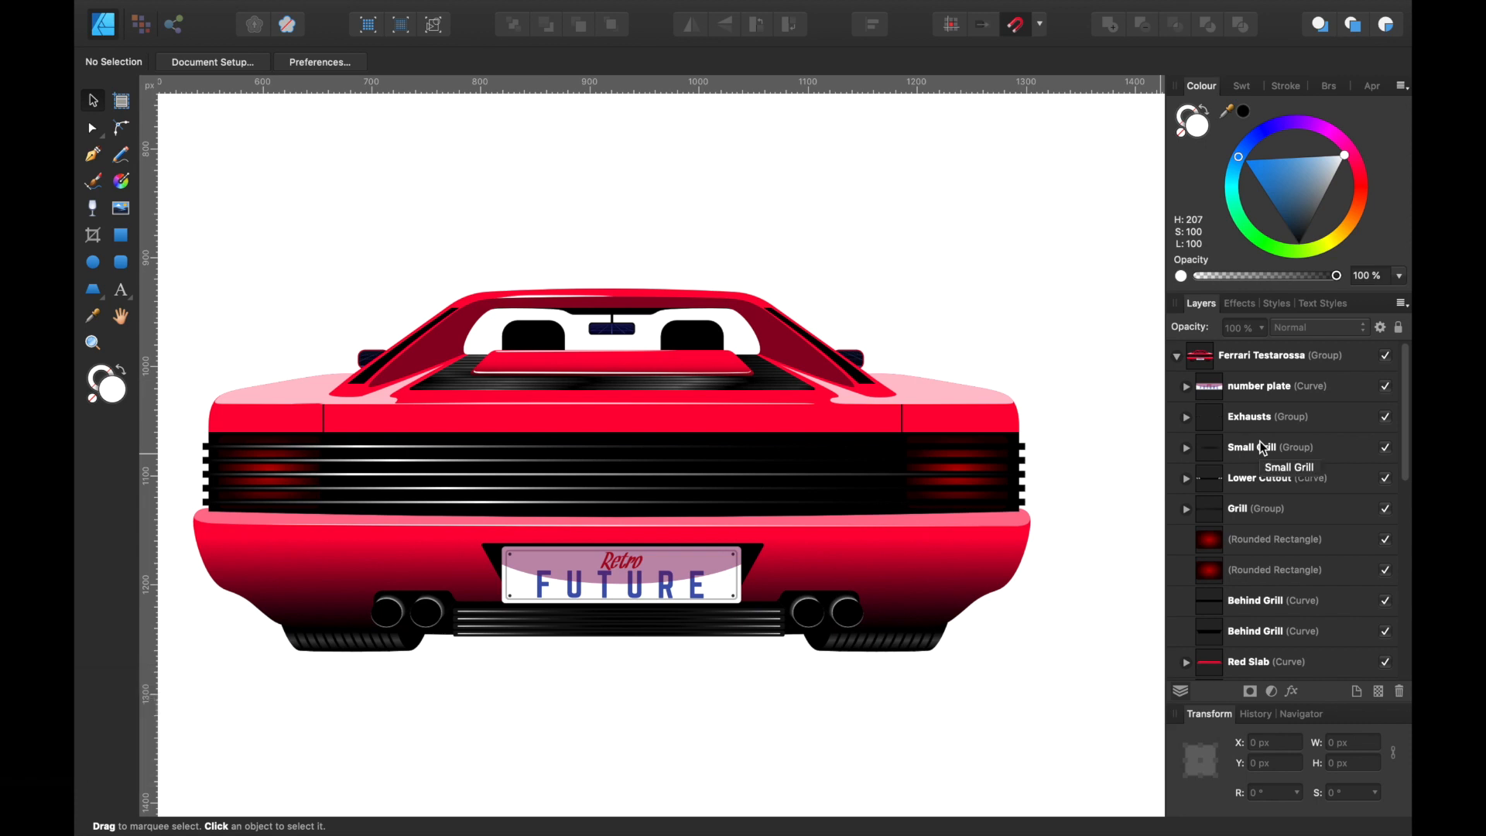
pyautogui.click(1304, 387)
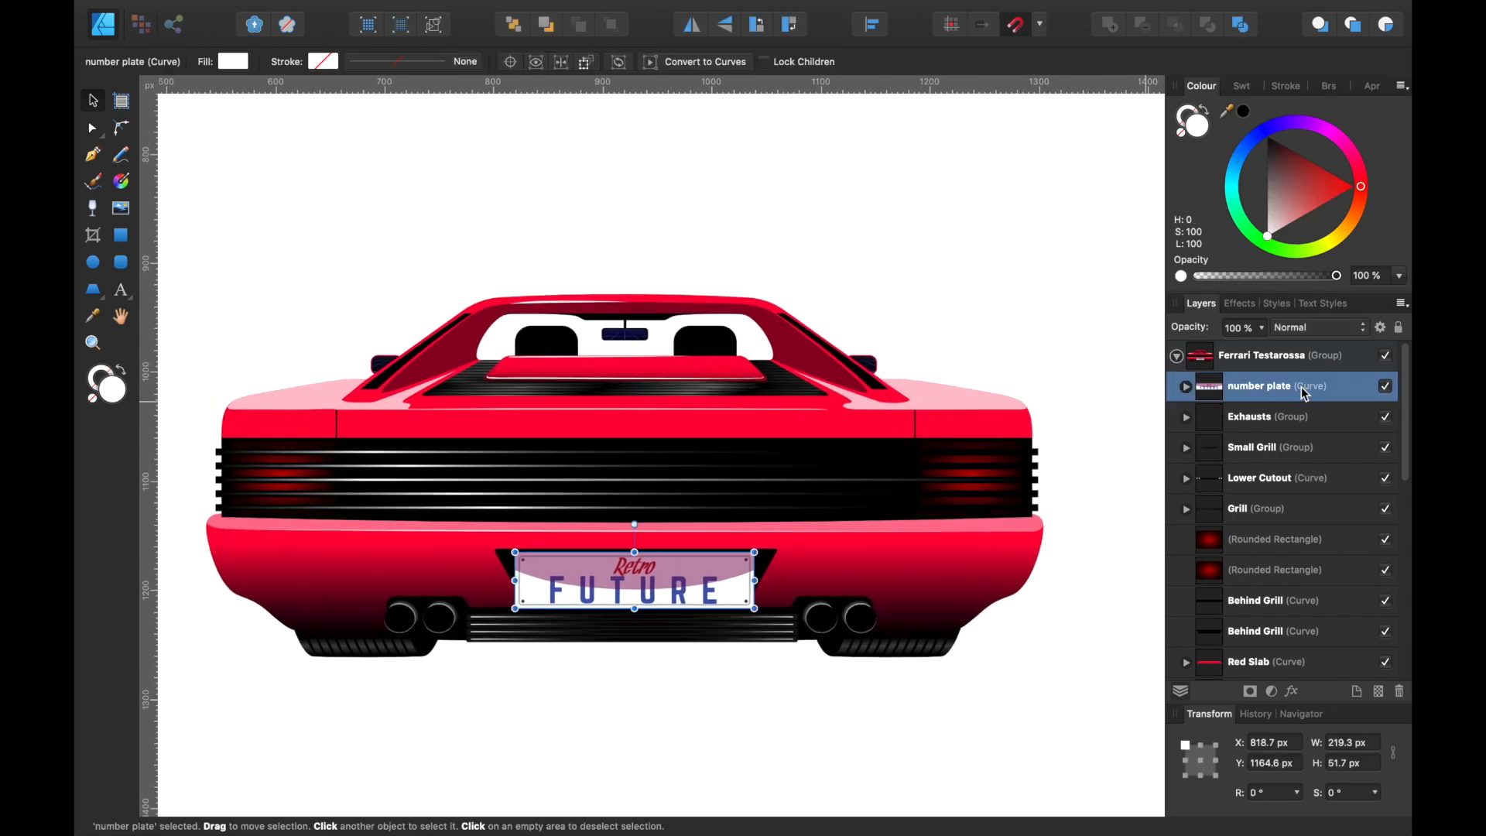
pyautogui.click(1300, 415)
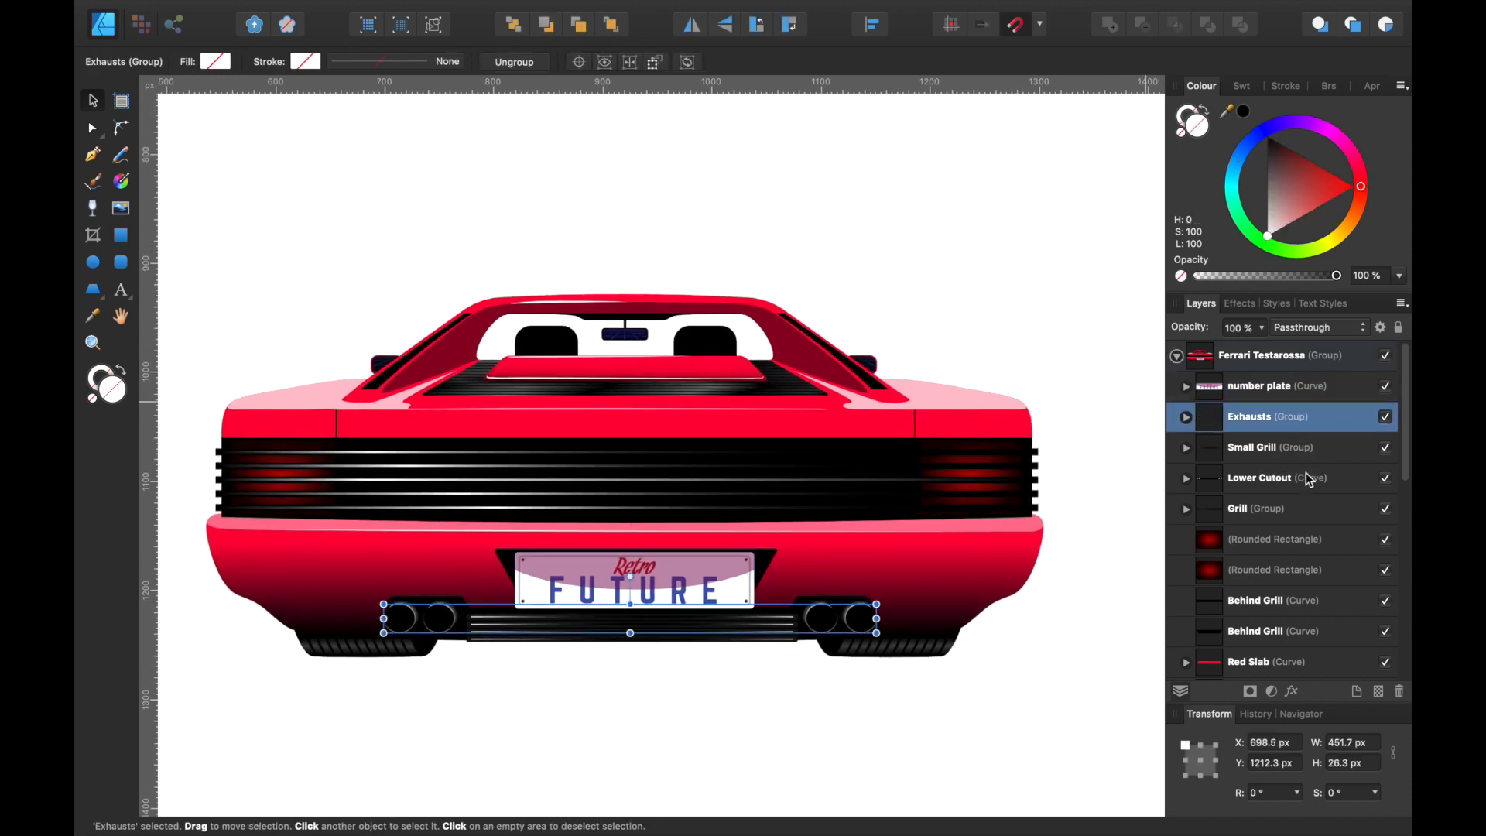
pyautogui.click(1305, 452)
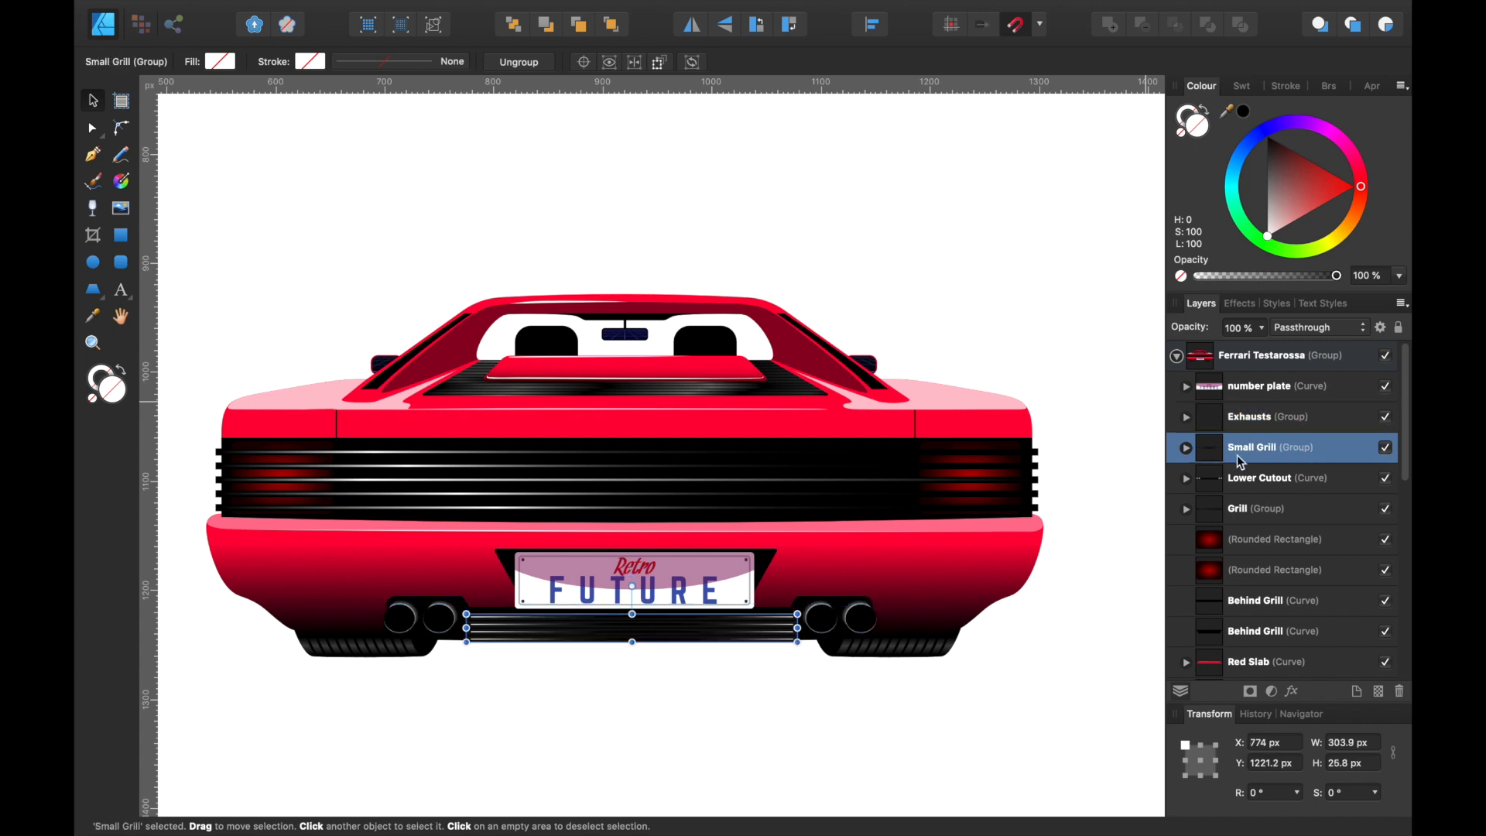
pyautogui.click(1300, 481)
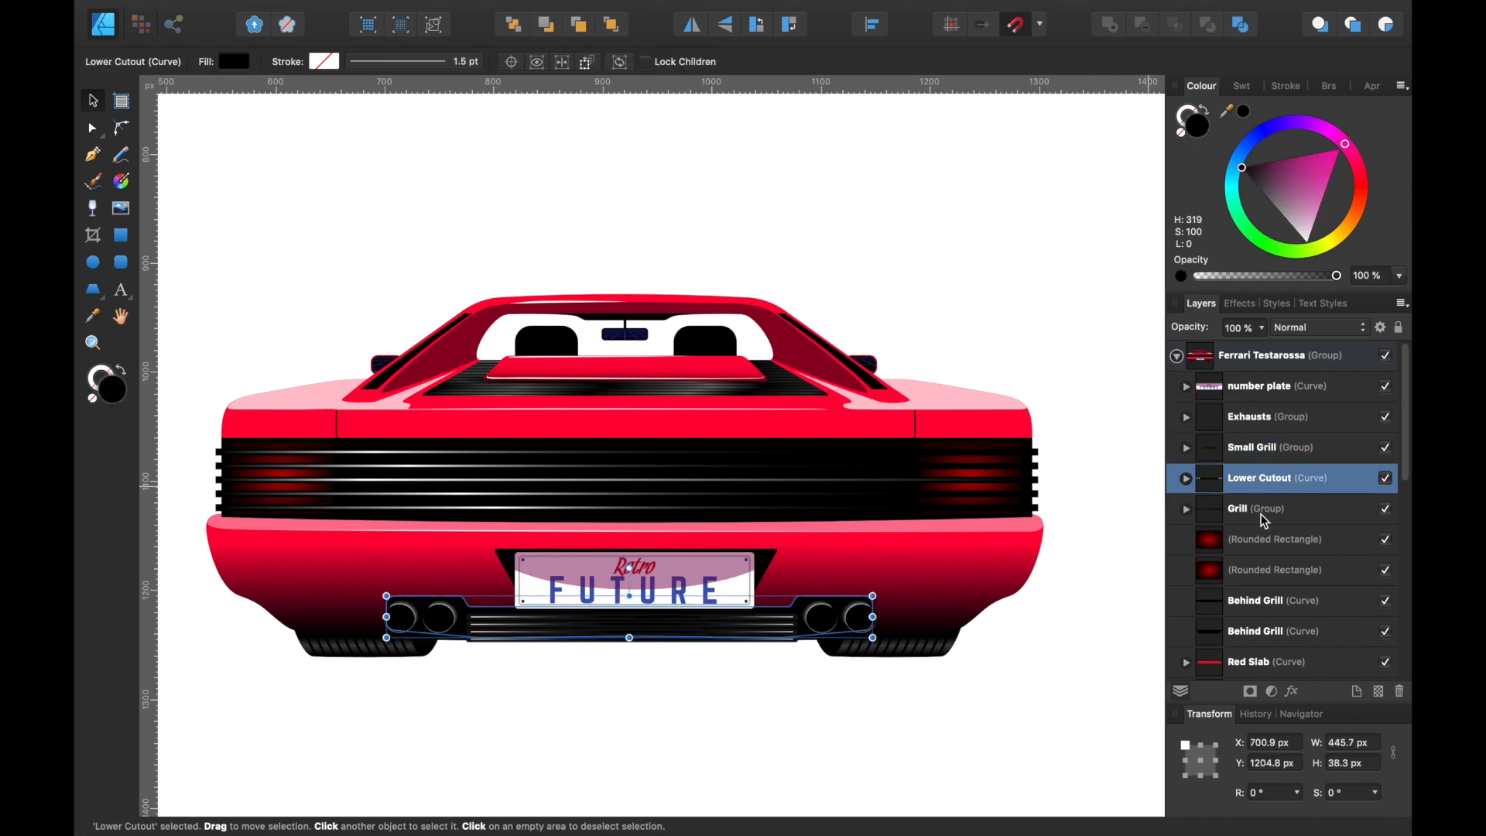
pyautogui.click(1322, 511)
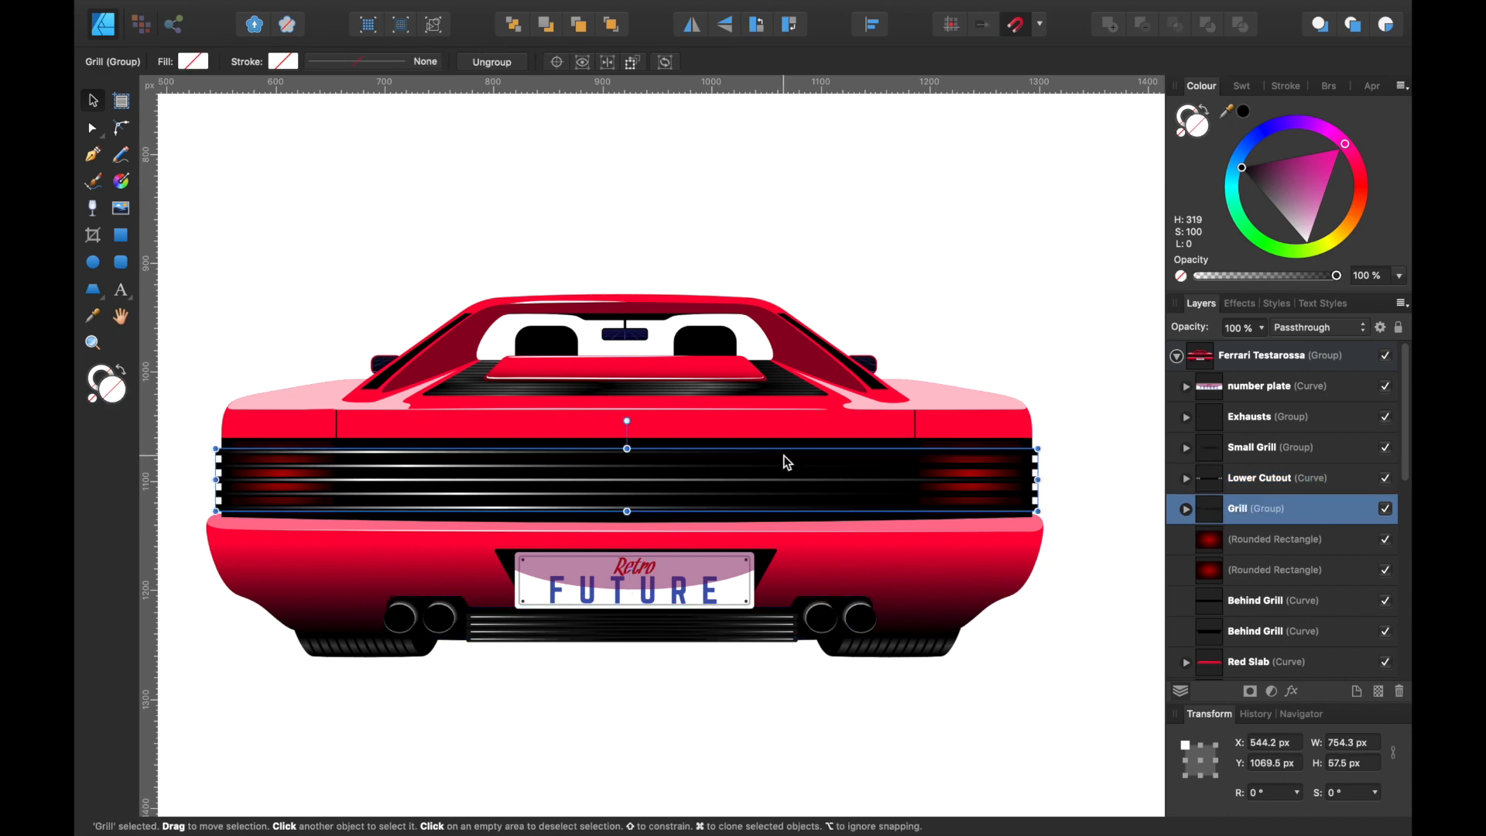
# Step: Select the Red Slab, Top of Car and upper headrest layers in turn and look through the remaining car layers
pyautogui.scroll(-4, 1270, 555)
pyautogui.click(1270, 565)
pyautogui.scroll(-3, 1270, 568)
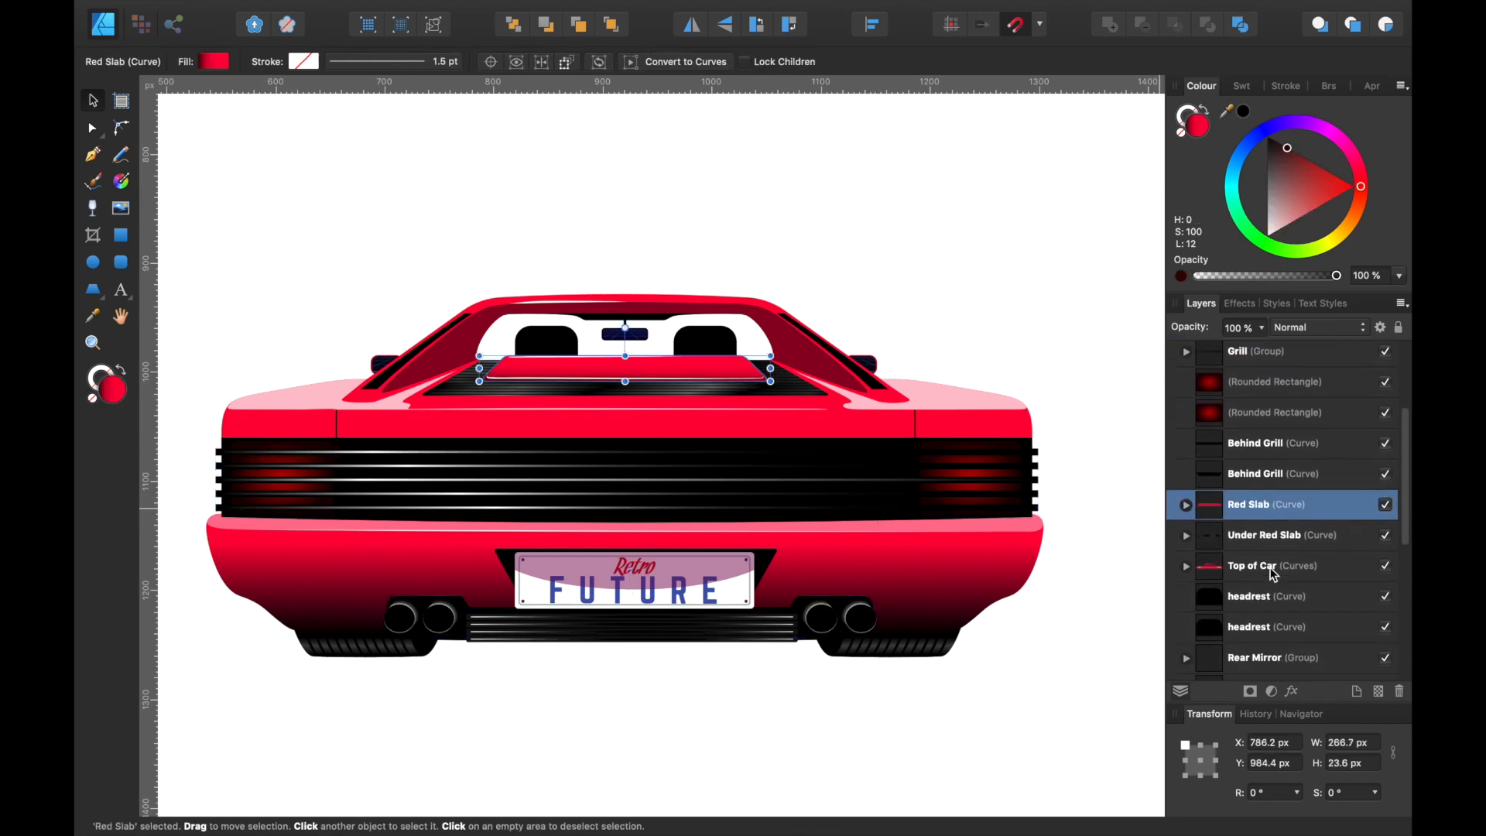
pyautogui.click(1266, 539)
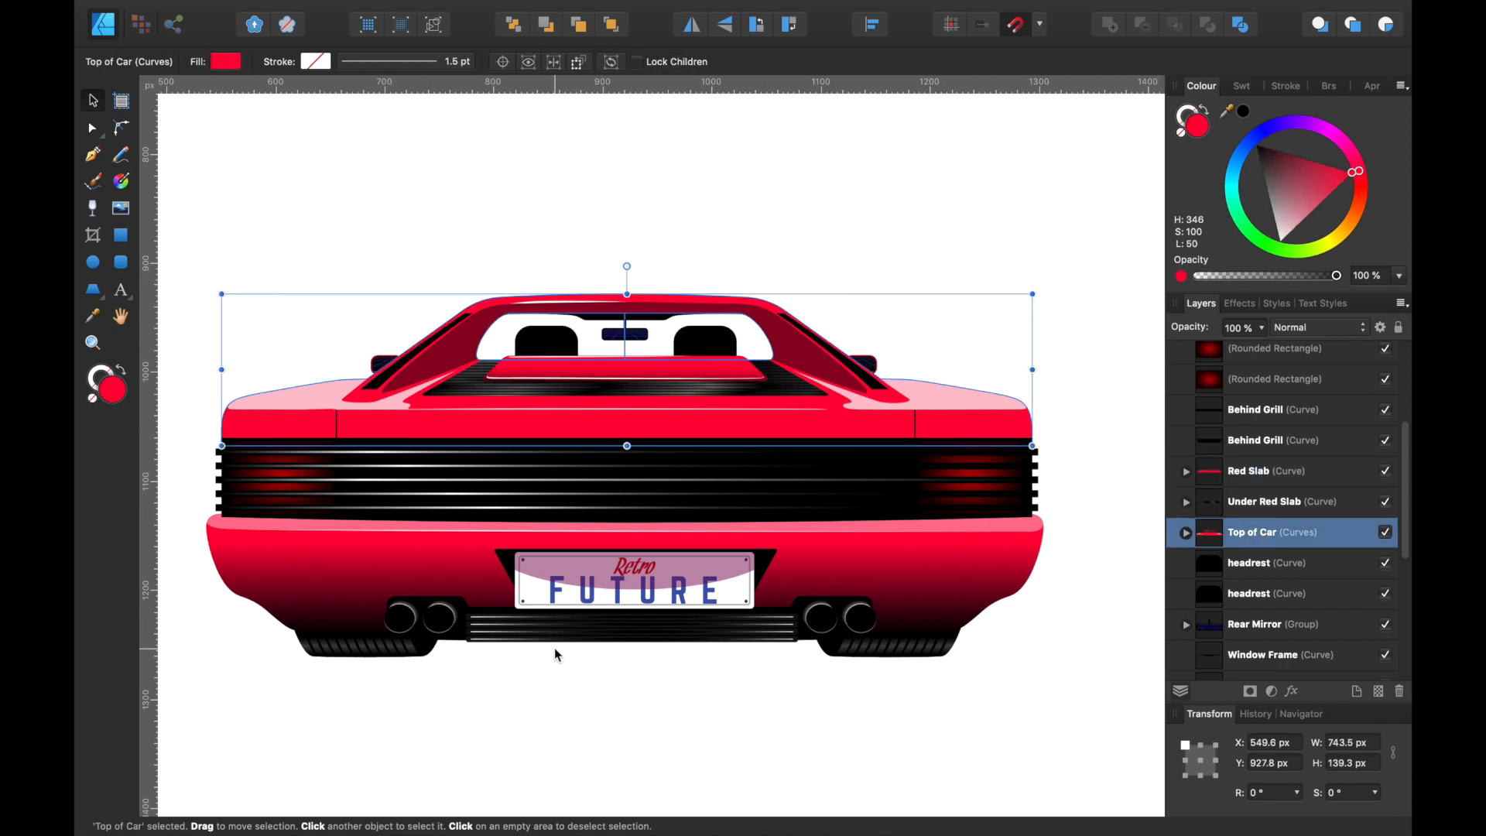
pyautogui.click(1262, 566)
pyautogui.scroll(2, 730, 434)
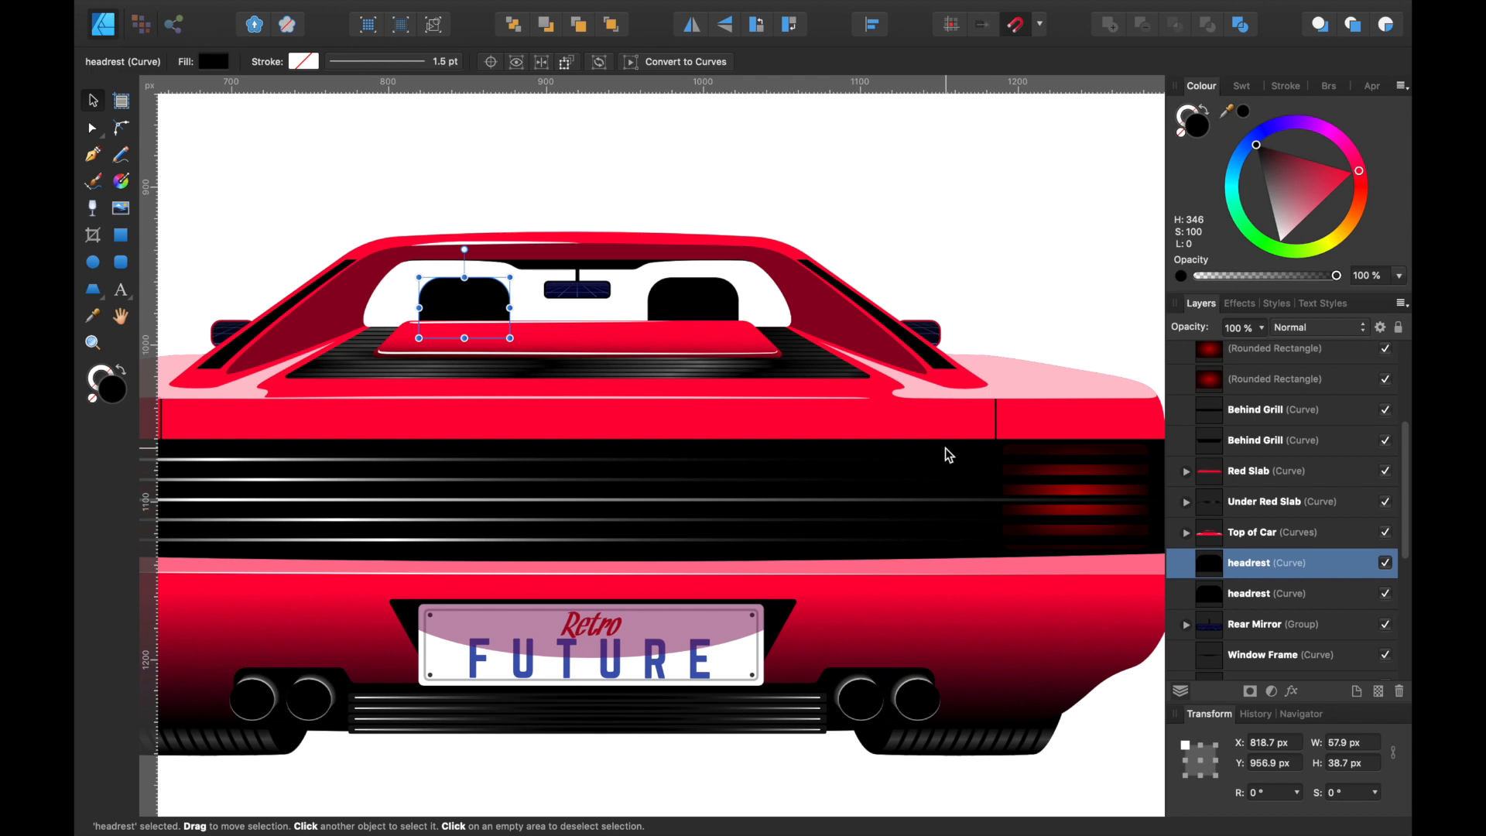
pyautogui.scroll(-3, 1271, 418)
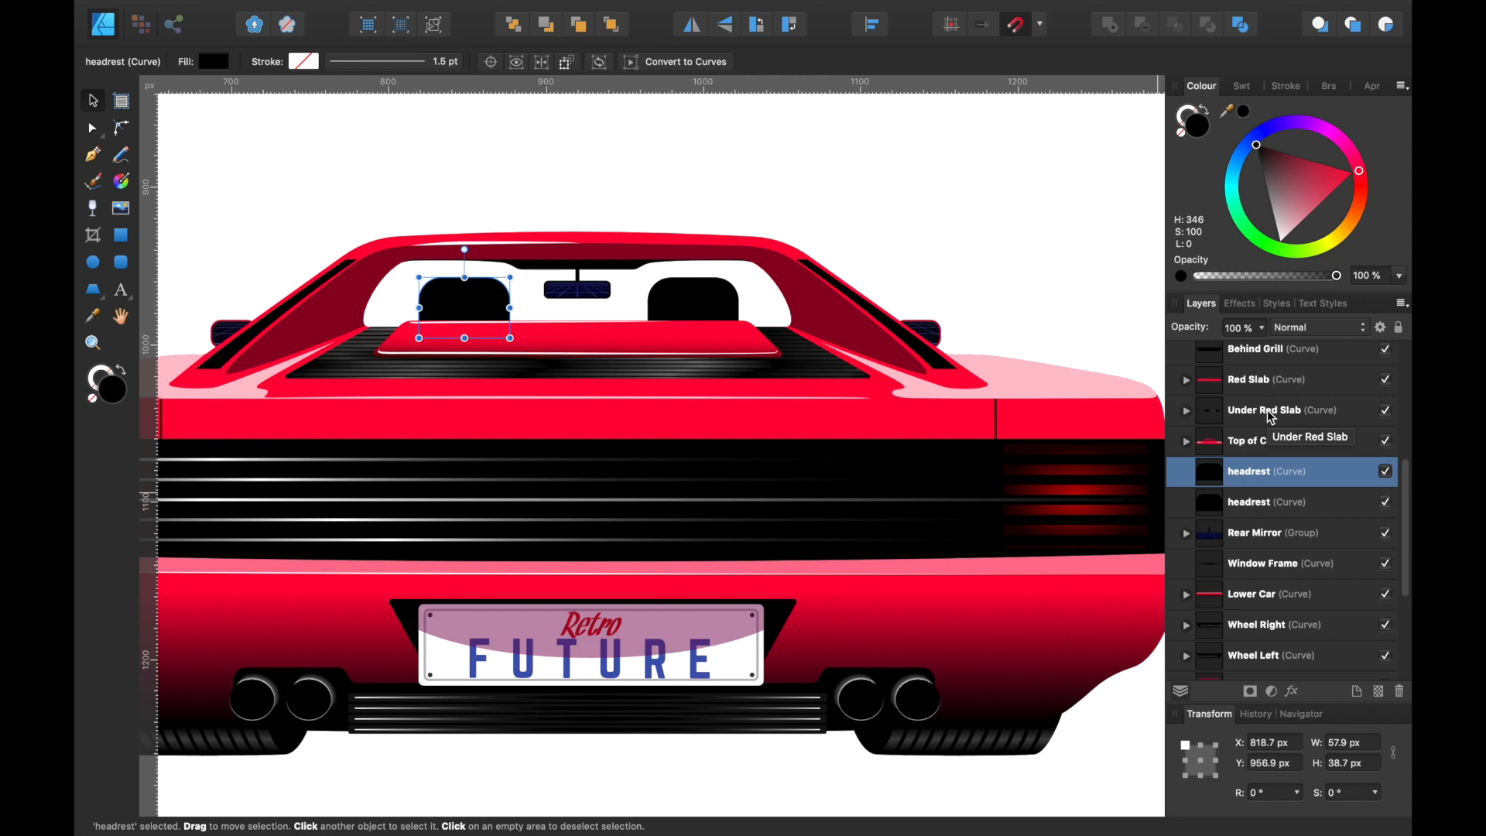
pyautogui.scroll(5, 1271, 418)
pyautogui.scroll(-2, 1271, 418)
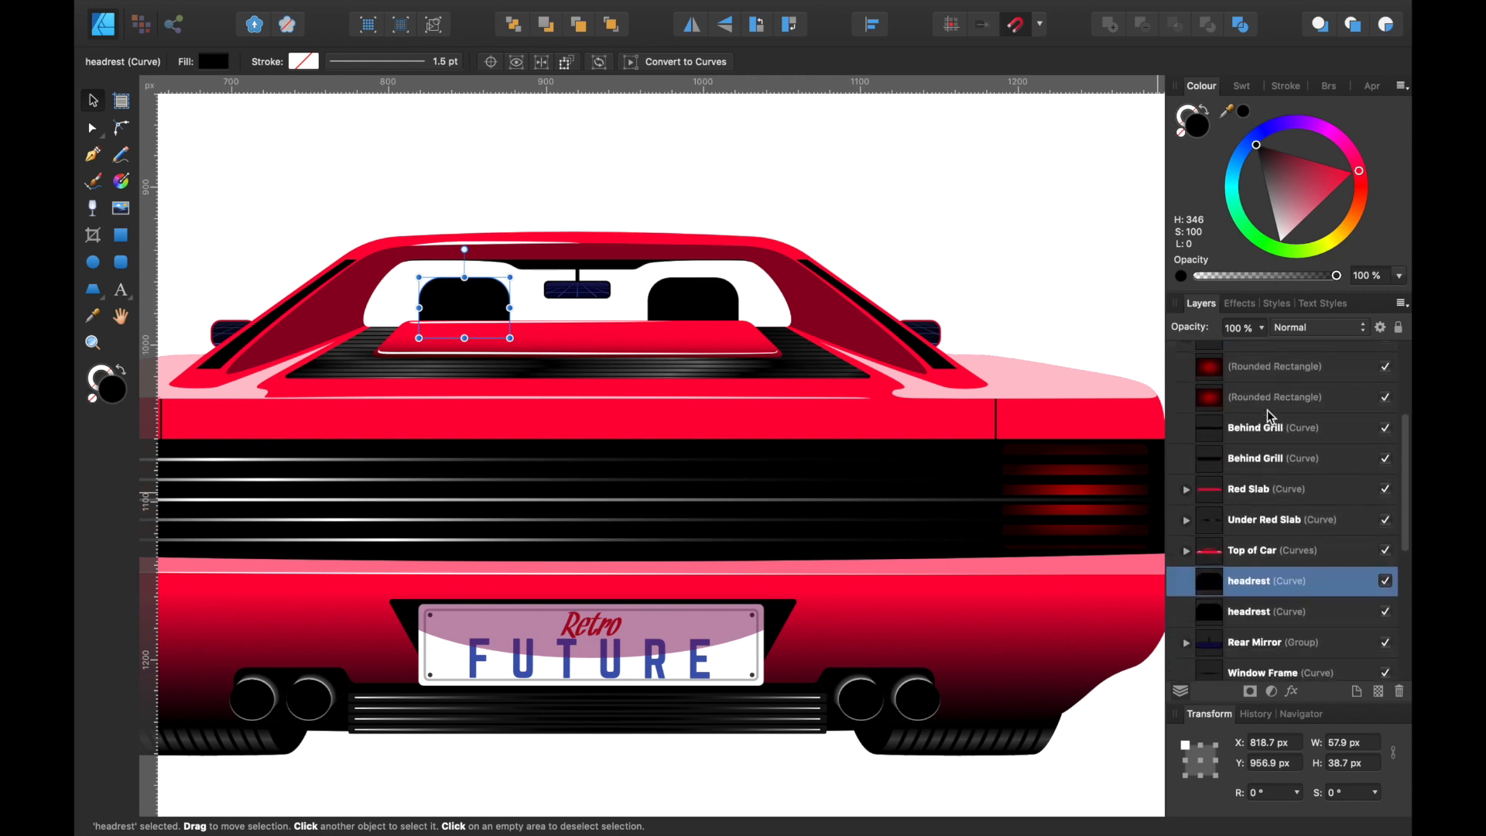
# Step: Select the Top of Car layer, examine its shape on the car and expand it to list its nested curves
pyautogui.scroll(-2, 1271, 417)
pyautogui.click(1271, 519)
pyautogui.hscroll(-1, 902, 518)
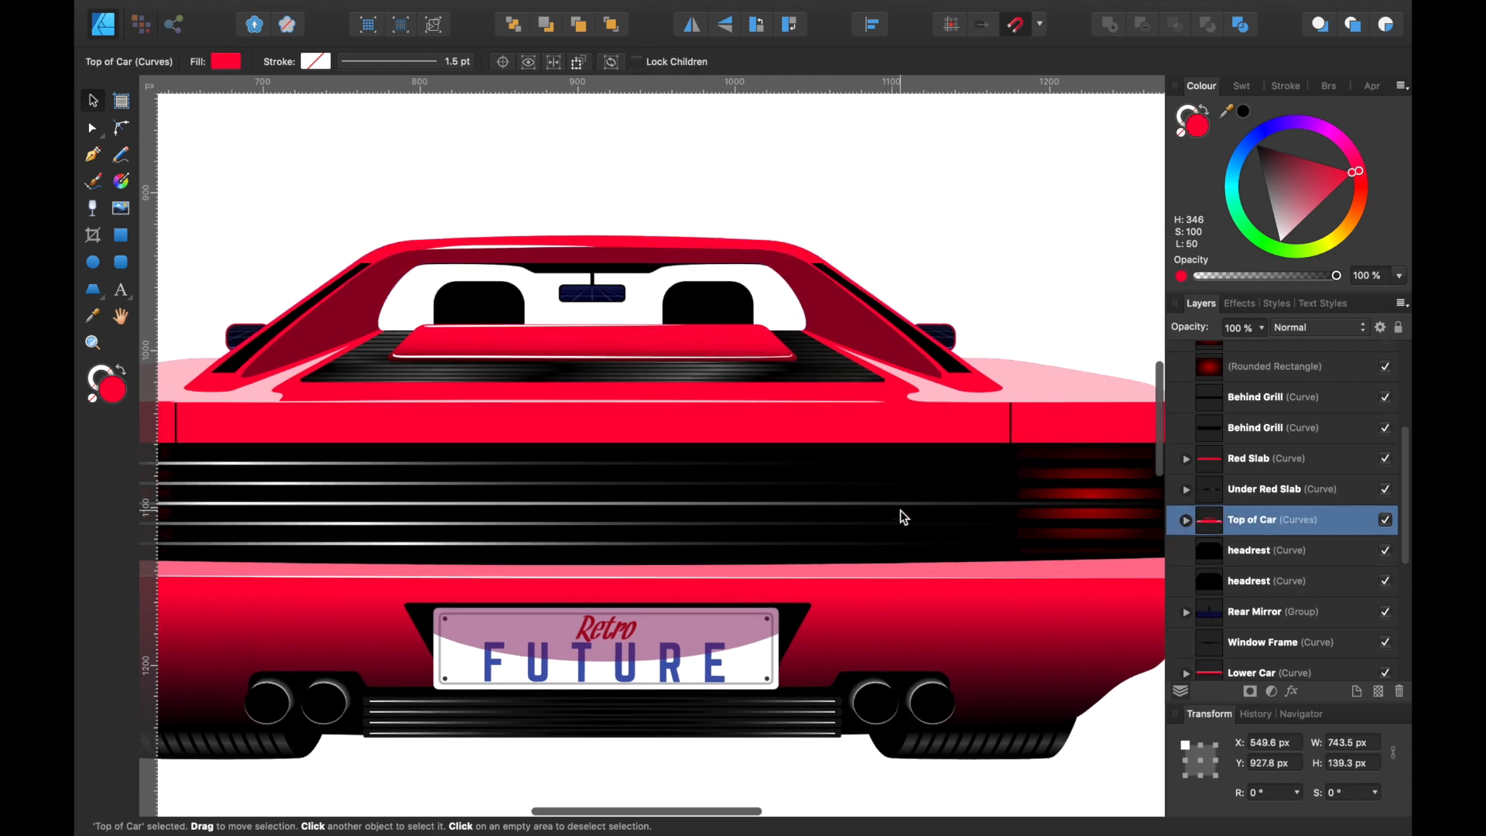
pyautogui.scroll(2, 899, 509)
pyautogui.hscroll(-3, 899, 510)
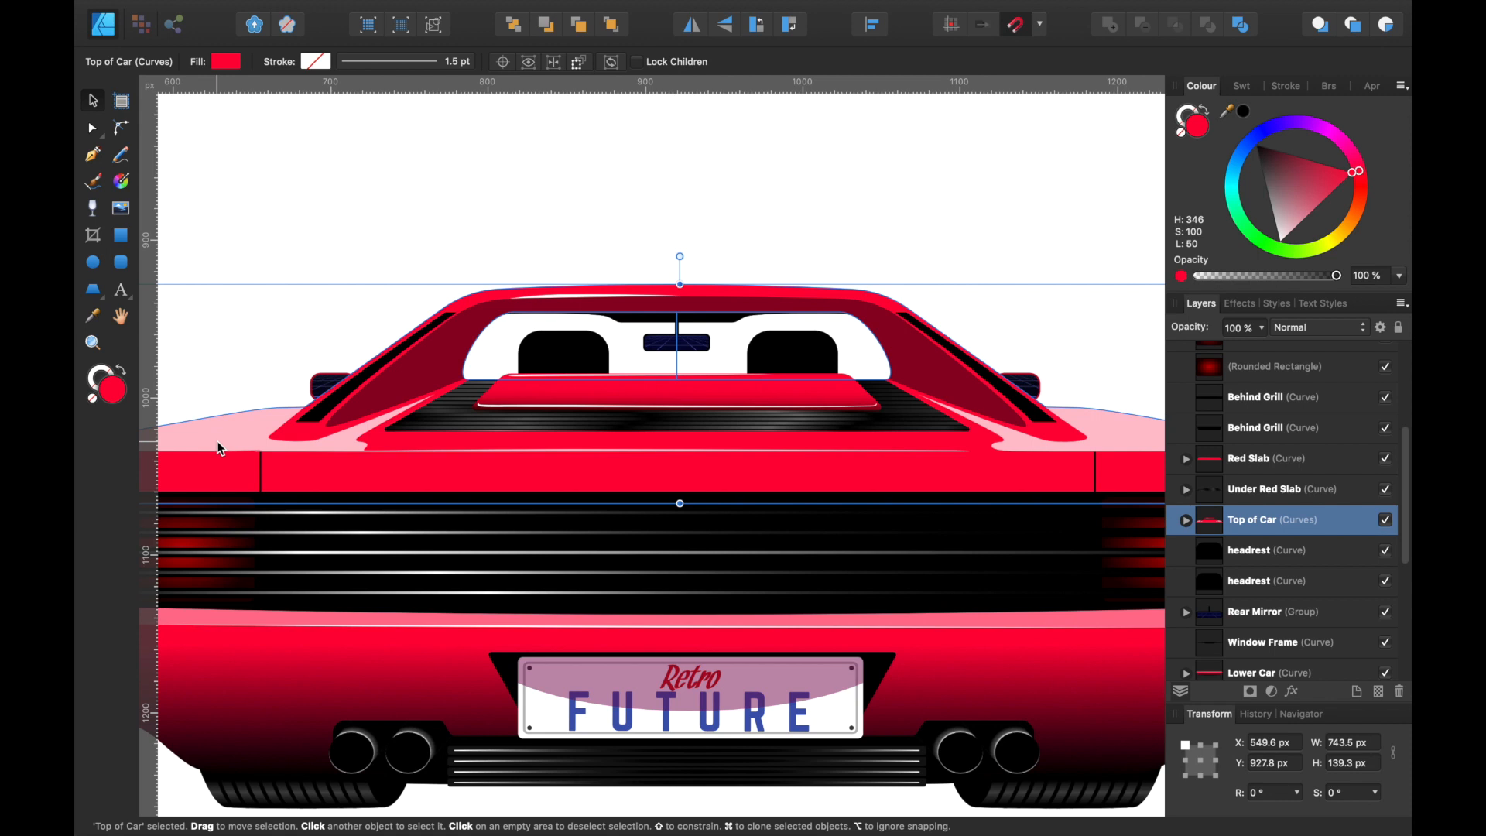
pyautogui.scroll(-3, 217, 441)
pyautogui.hscroll(-3, 397, 469)
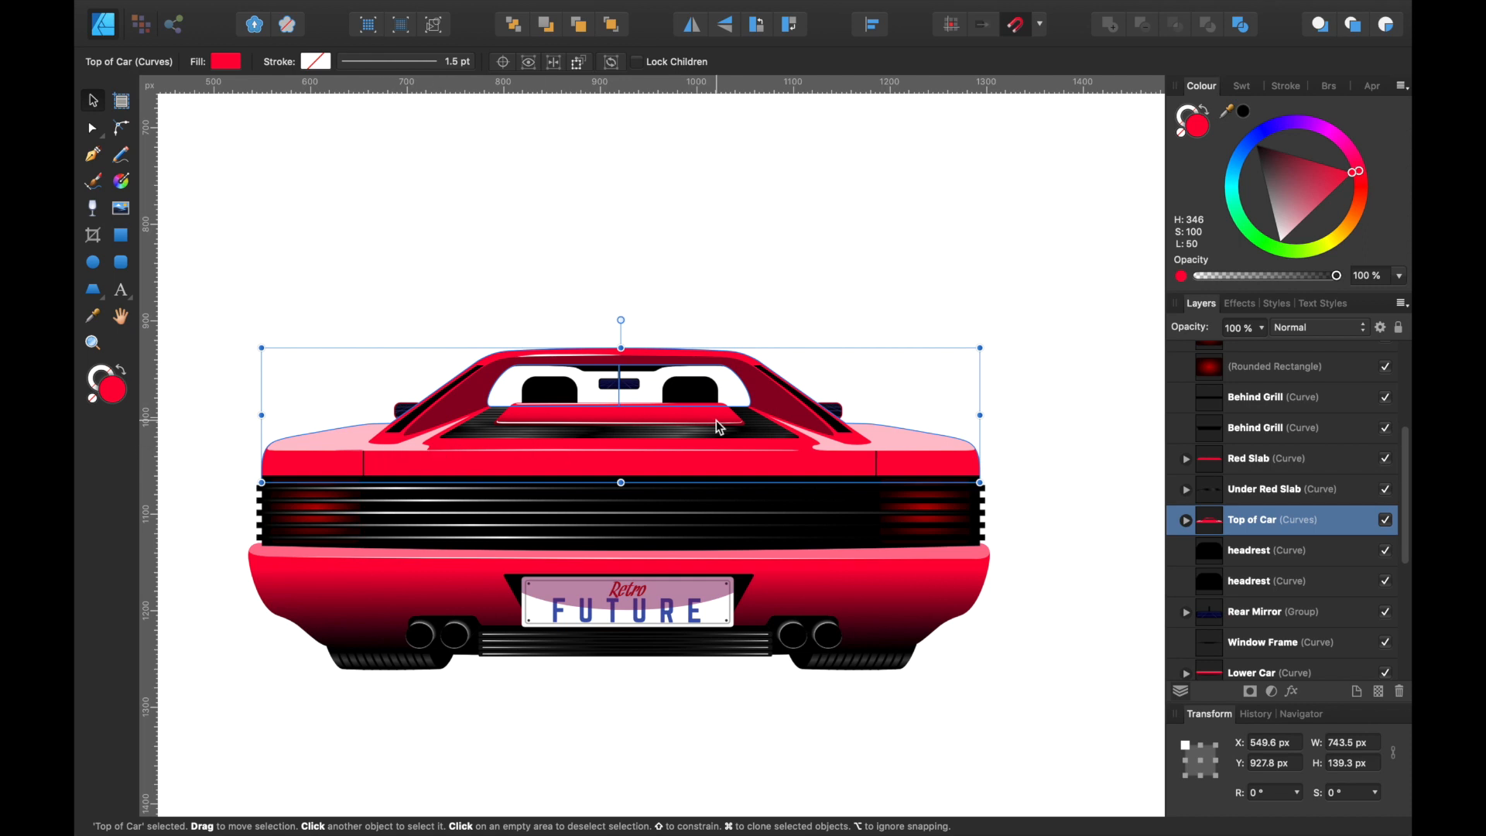
pyautogui.click(1185, 520)
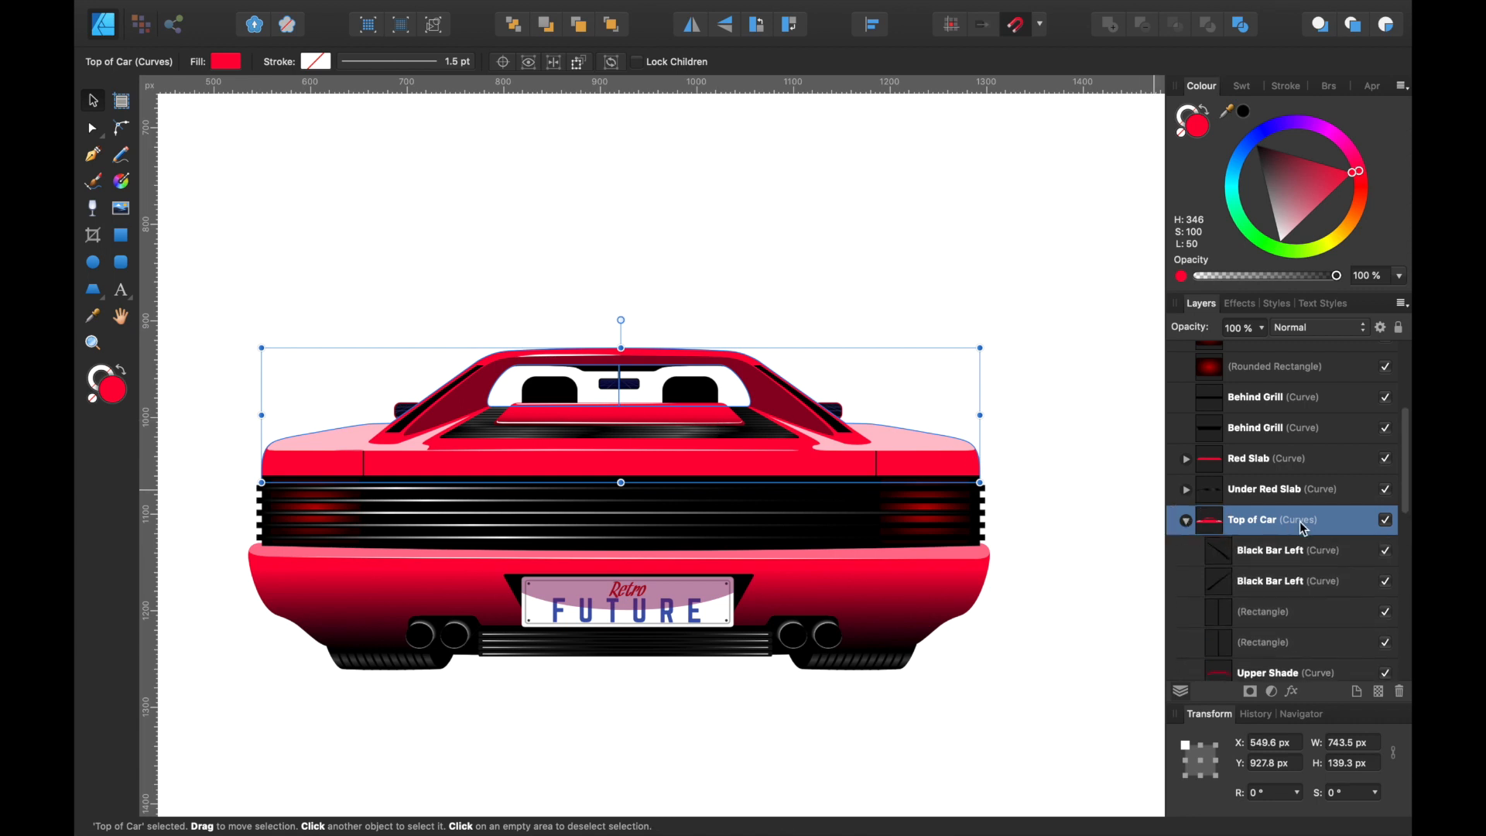
# Step: Select the two Black Bar Left curves nested in Top of Car in turn to locate each one on the car
pyautogui.scroll(-3, 1303, 529)
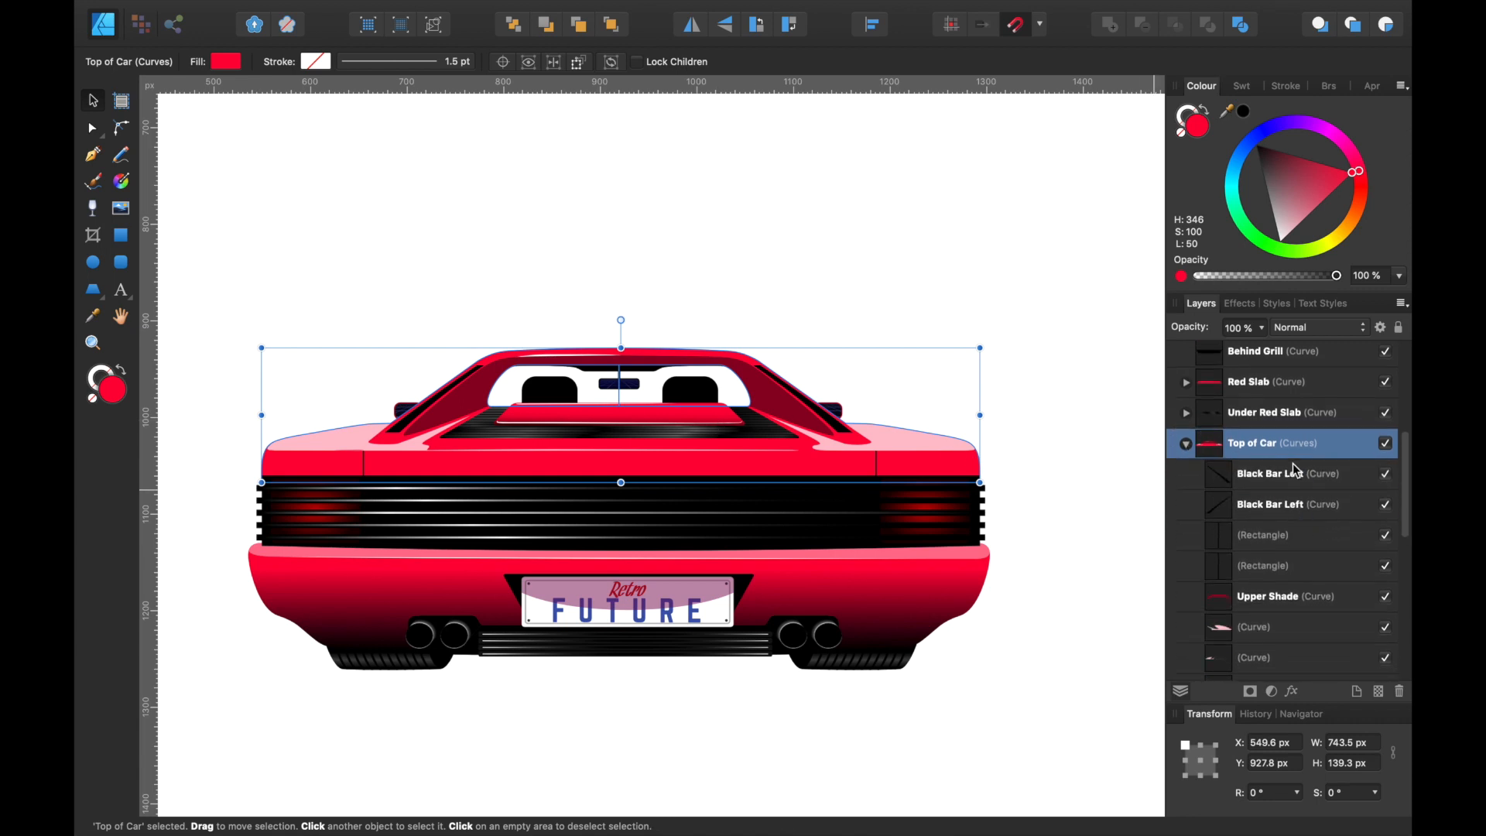
pyautogui.scroll(5, 954, 454)
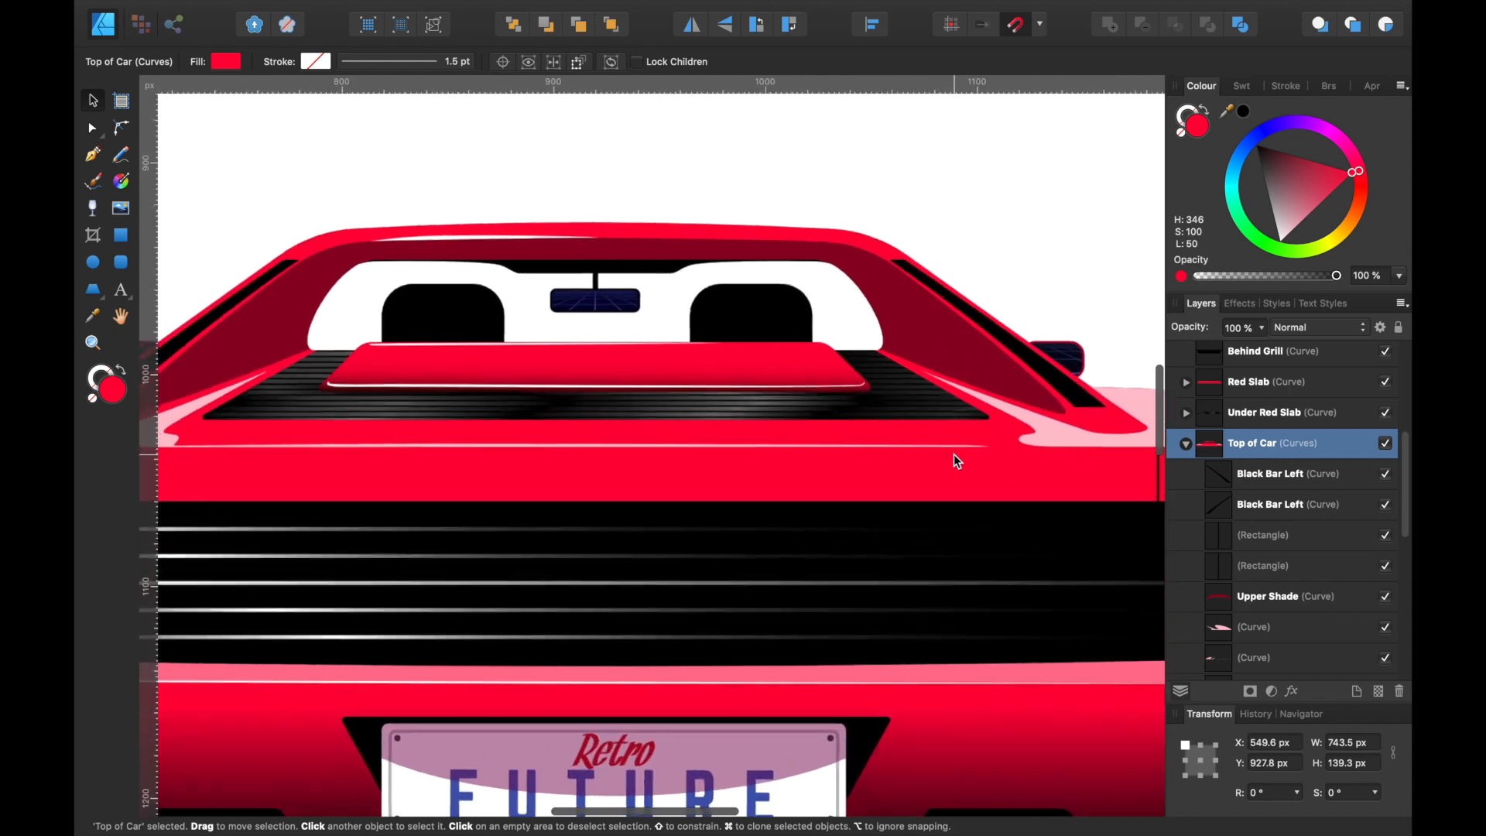
pyautogui.scroll(-4, 954, 454)
pyautogui.click(1334, 476)
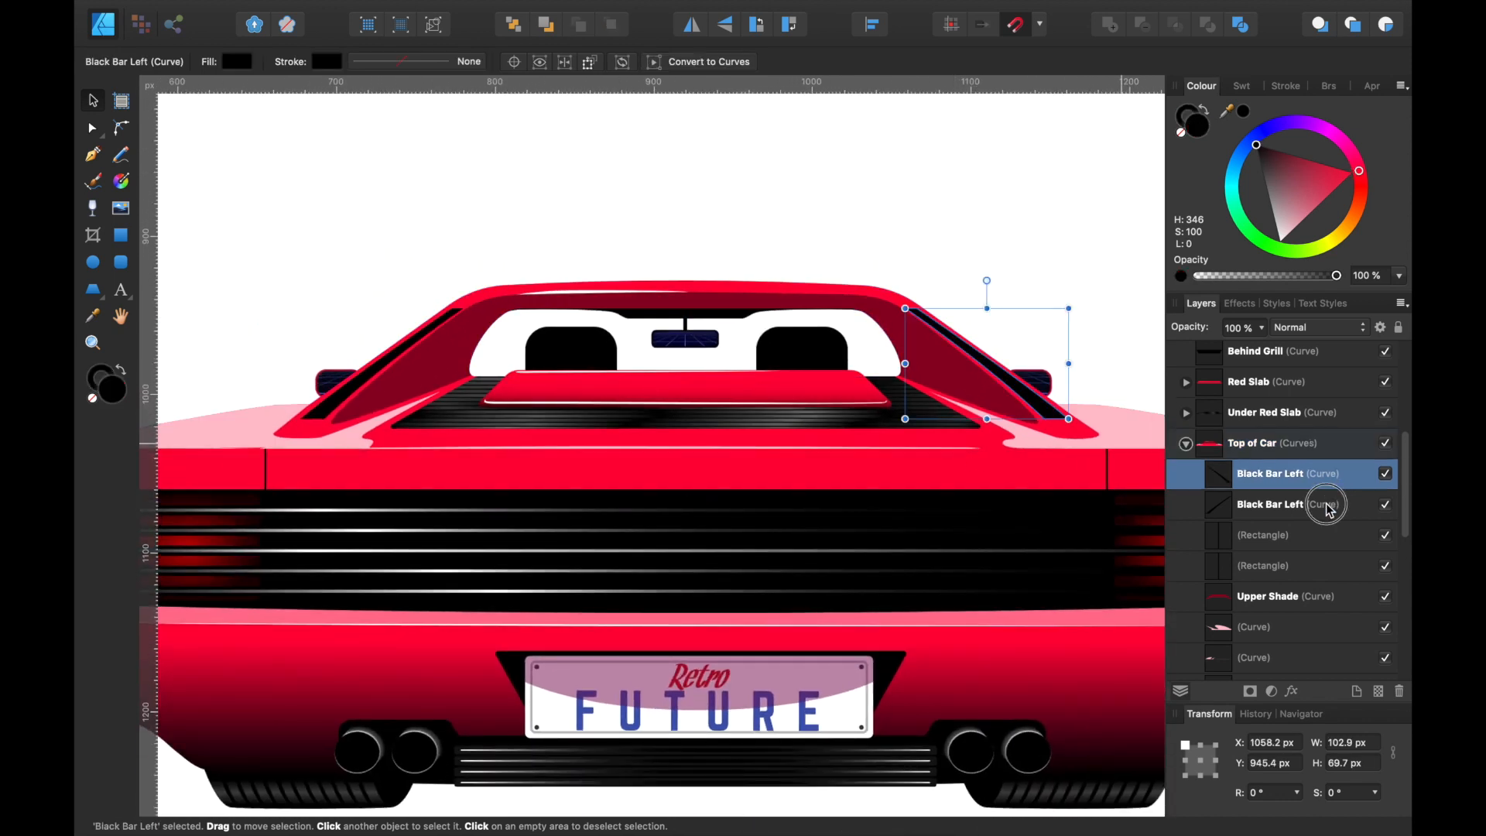
pyautogui.click(1308, 505)
pyautogui.click(1324, 507)
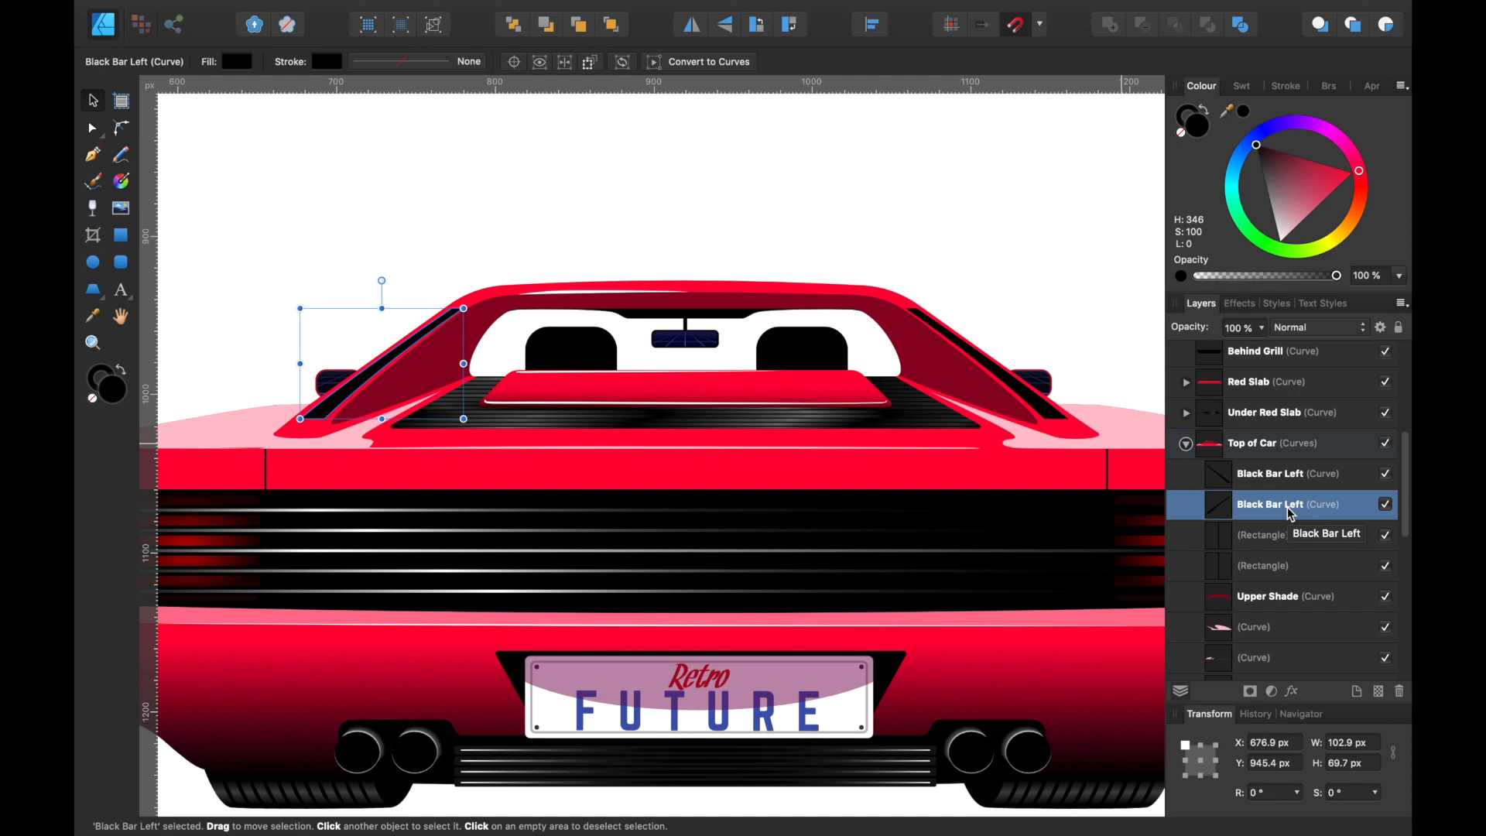
# Step: Hide both Black Bar Left curves, examining the bar on the left roof pillar up close
pyautogui.click(1386, 473)
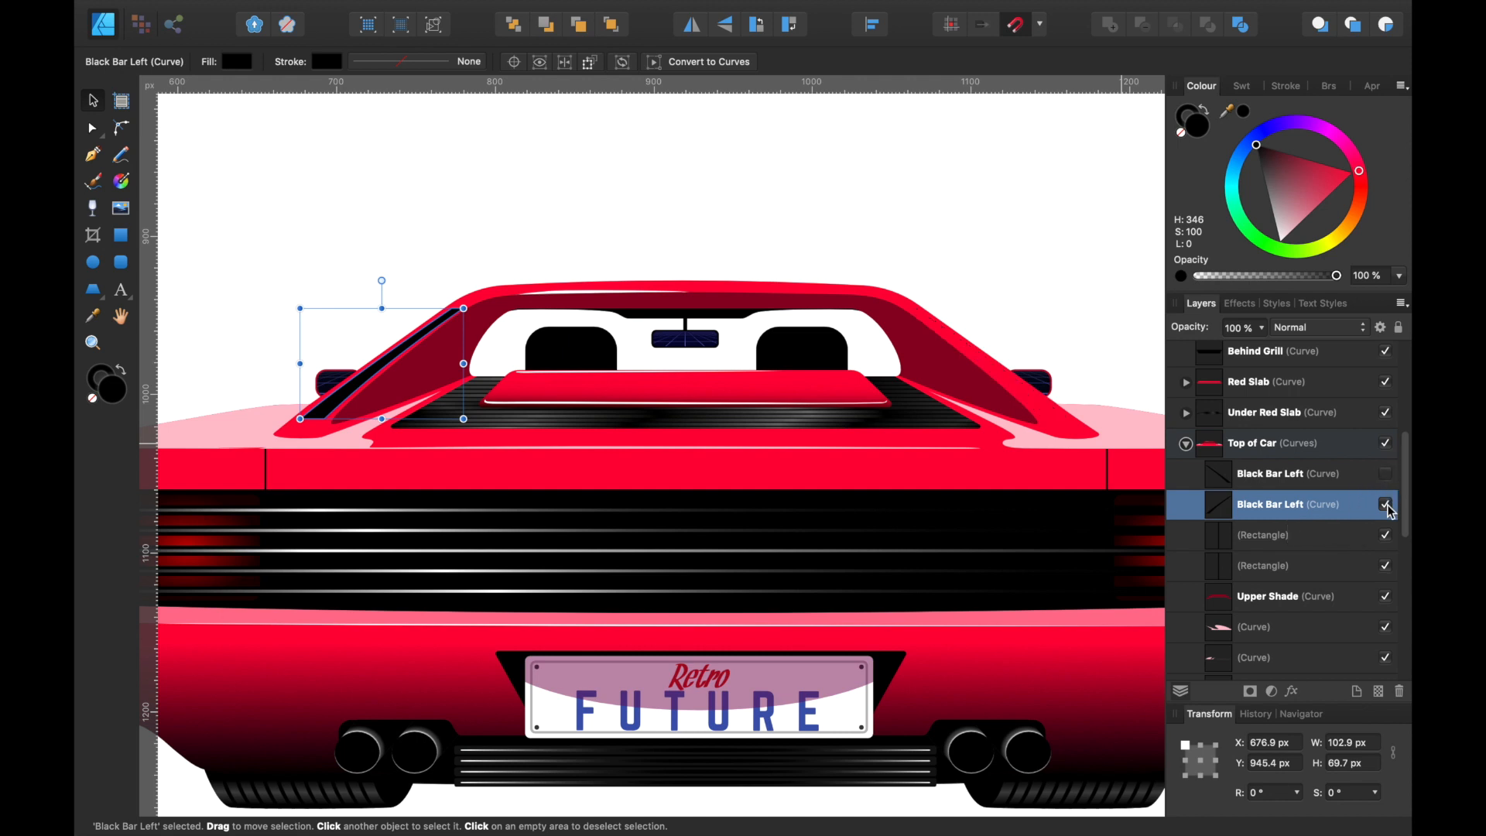
pyautogui.scroll(3, 633, 474)
pyautogui.hscroll(-5, 633, 473)
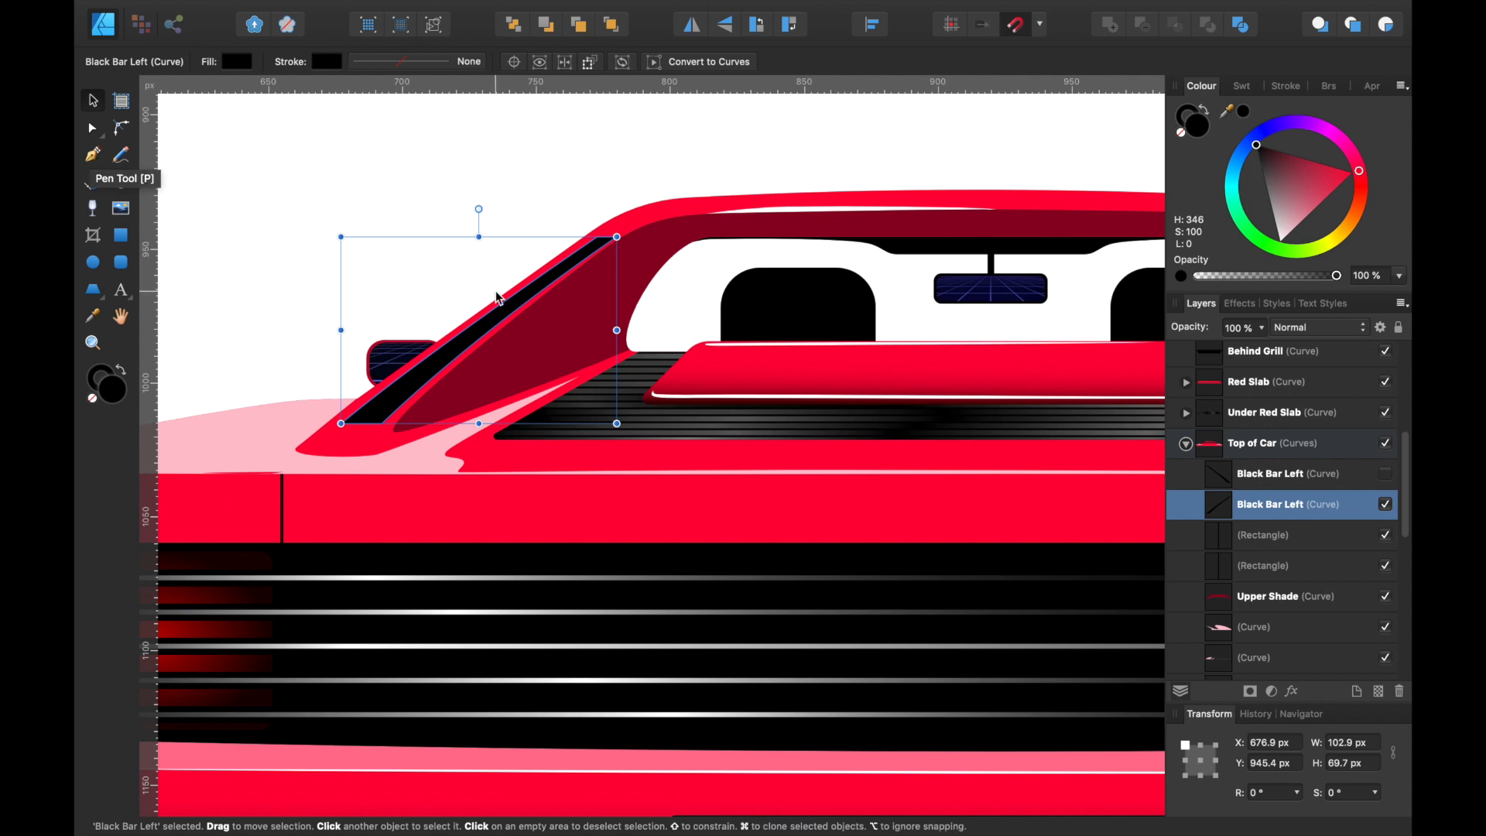
pyautogui.scroll(3, 495, 298)
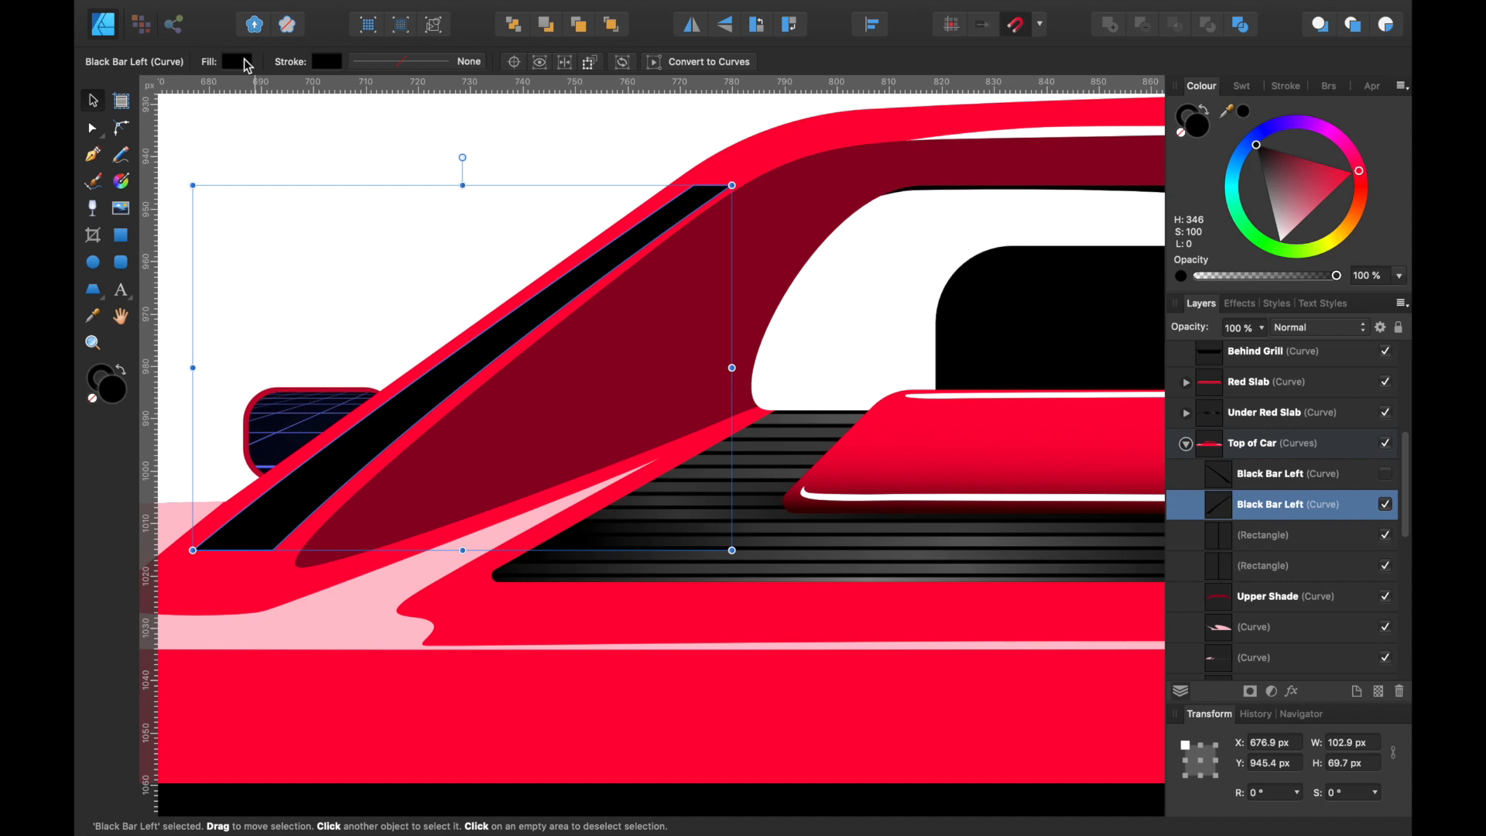
pyautogui.scroll(-4, 795, 294)
pyautogui.scroll(-3, 793, 319)
pyautogui.click(1384, 504)
# Step: Locate the two thin black rectangles nested in Top of Car and hide both of them
pyautogui.click(1333, 535)
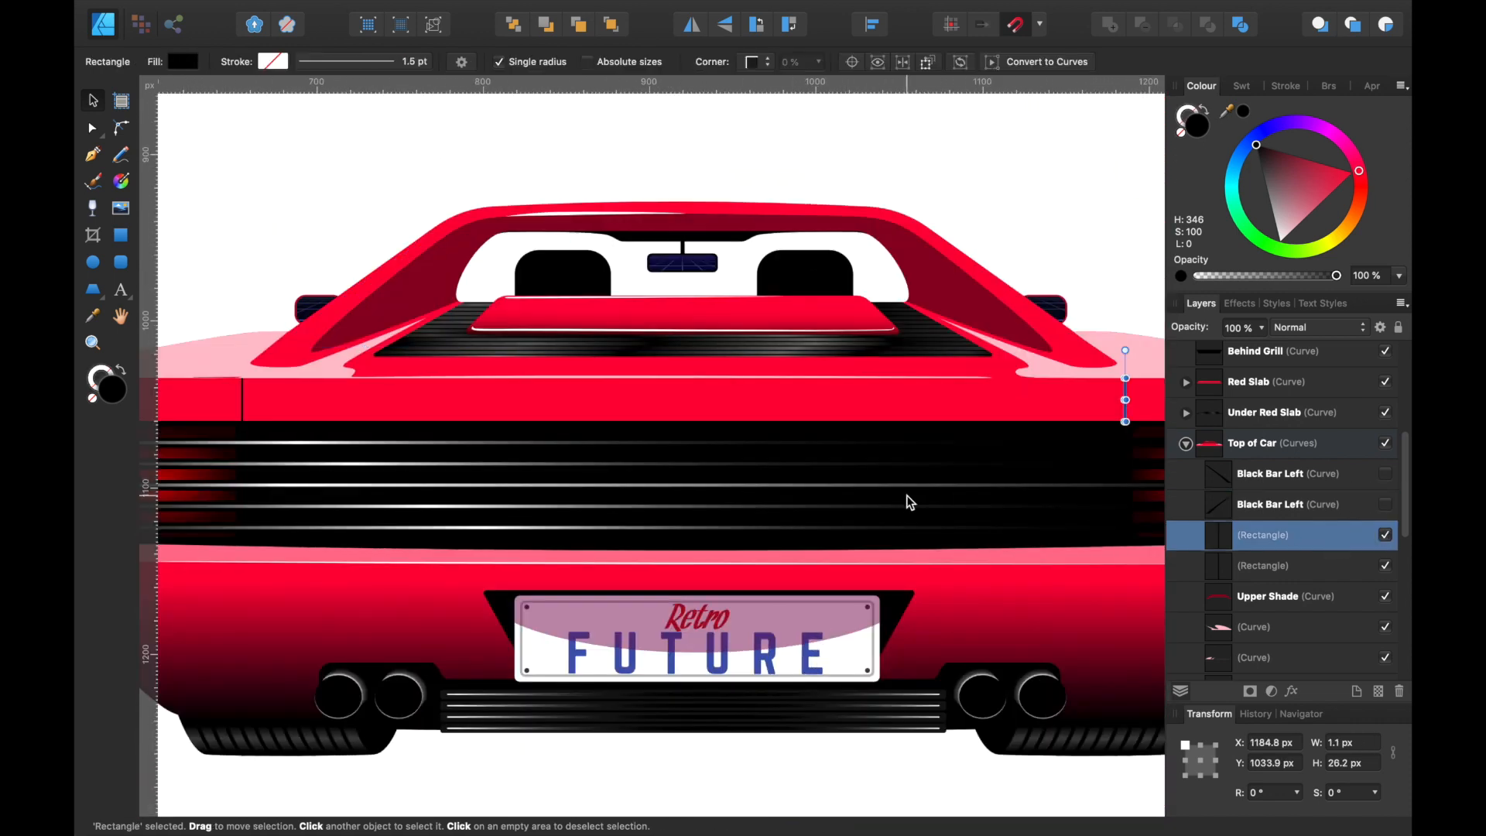
pyautogui.hscroll(3, 909, 503)
pyautogui.scroll(1, 909, 504)
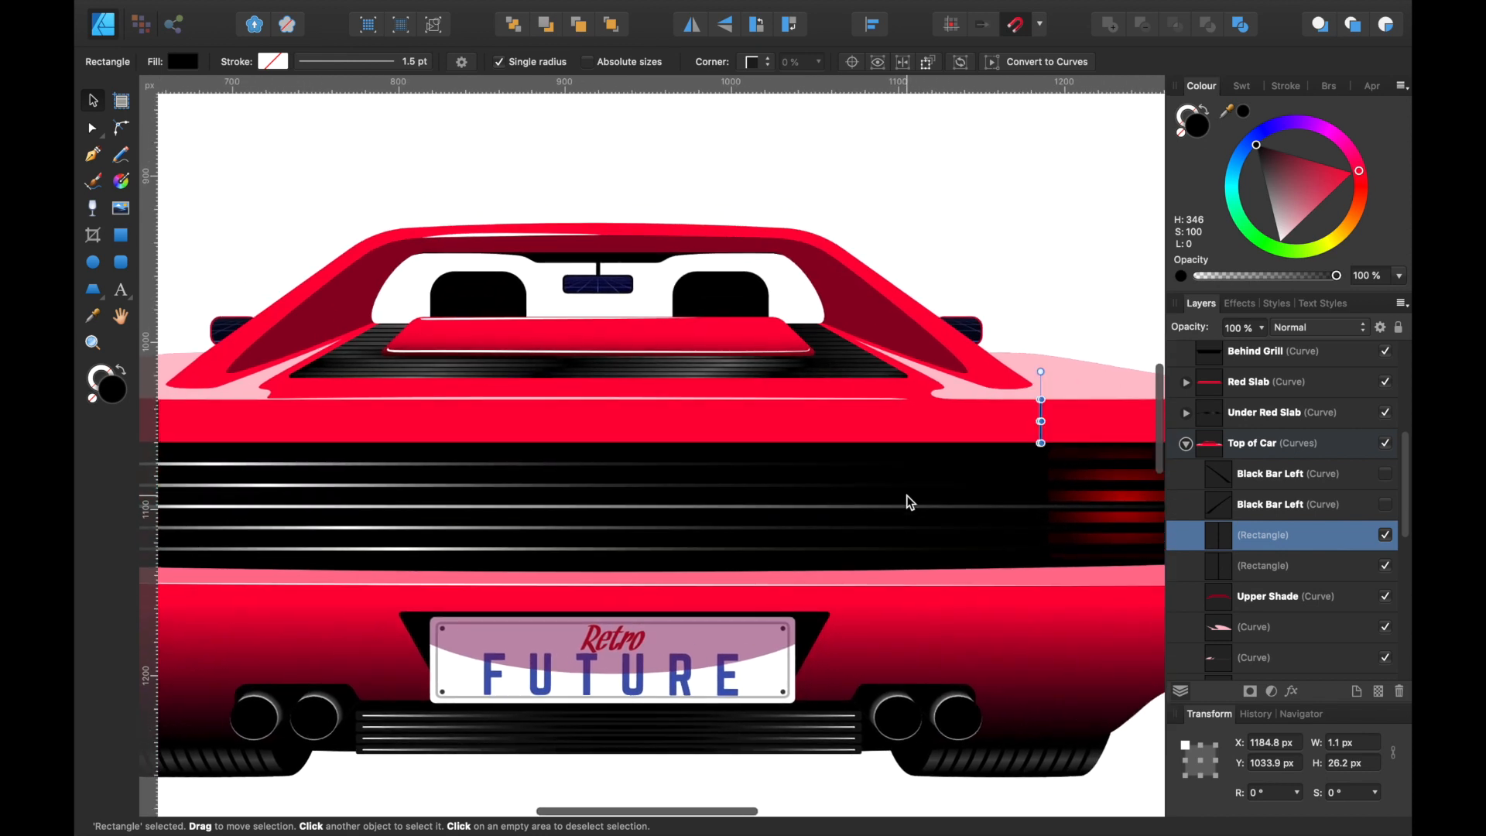
pyautogui.hscroll(-2, 905, 538)
pyautogui.scroll(1, 906, 538)
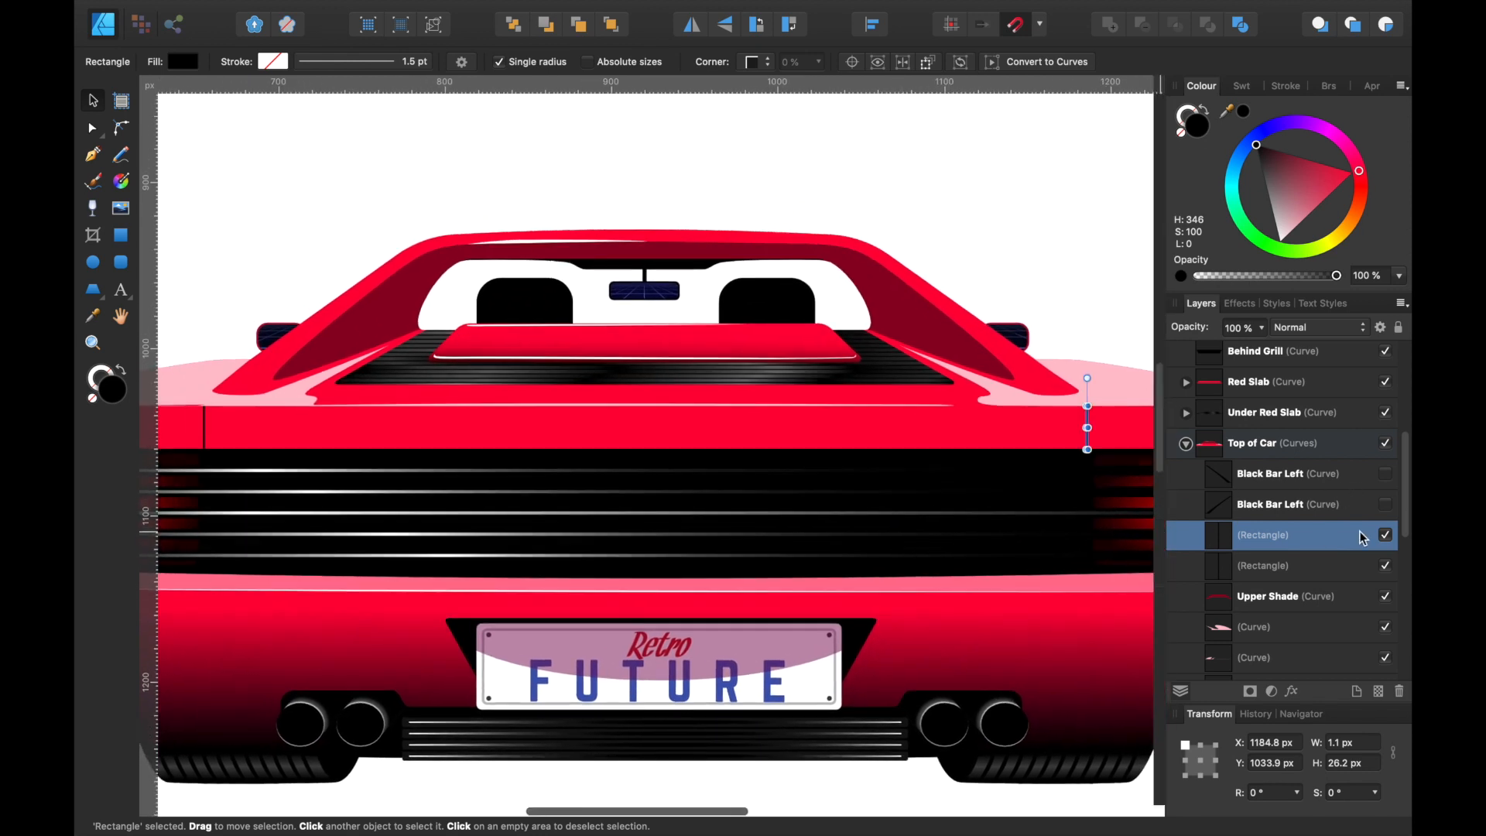
pyautogui.click(1385, 565)
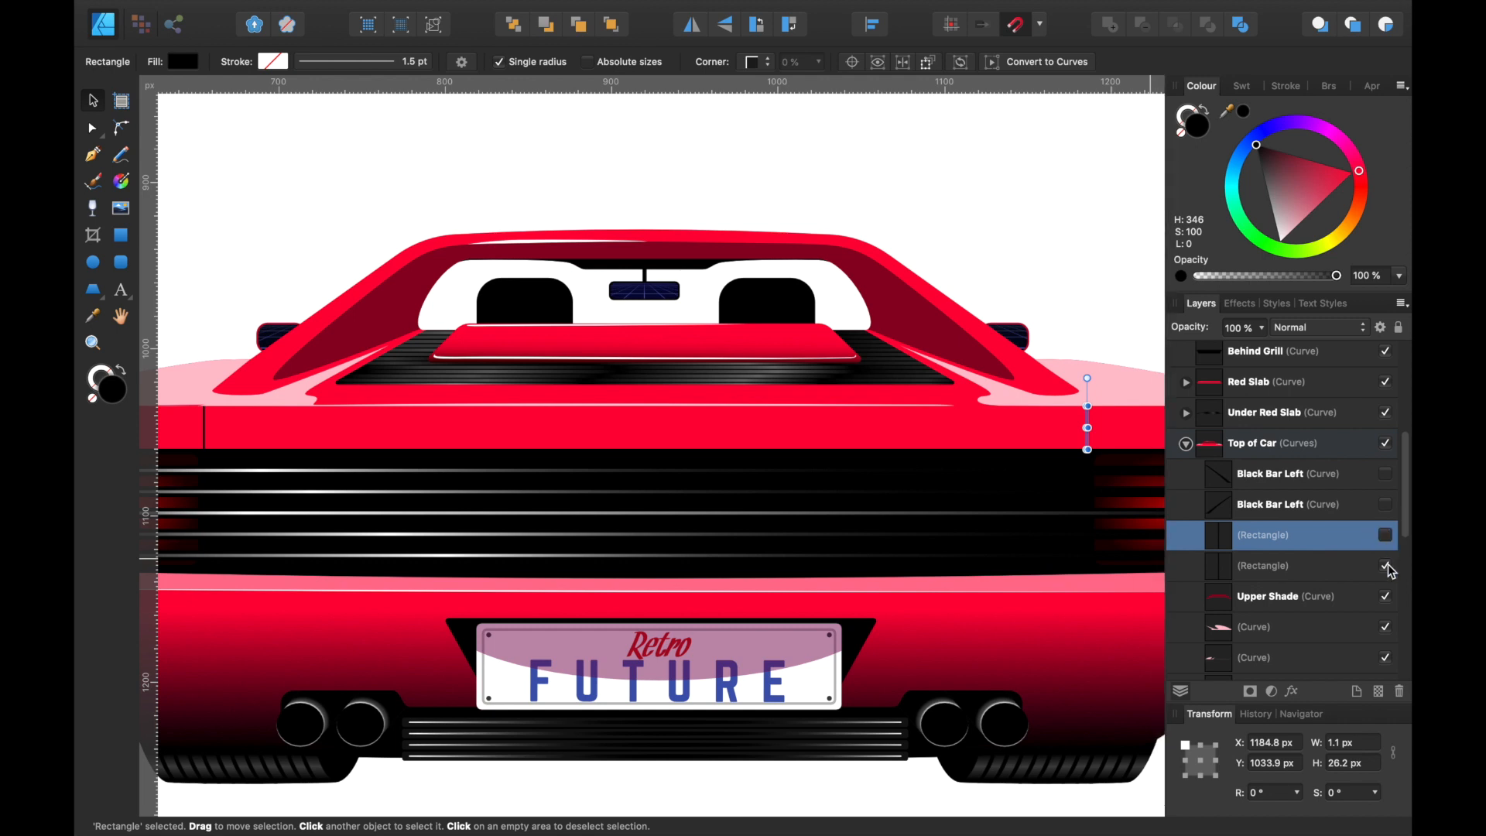
pyautogui.click(1325, 565)
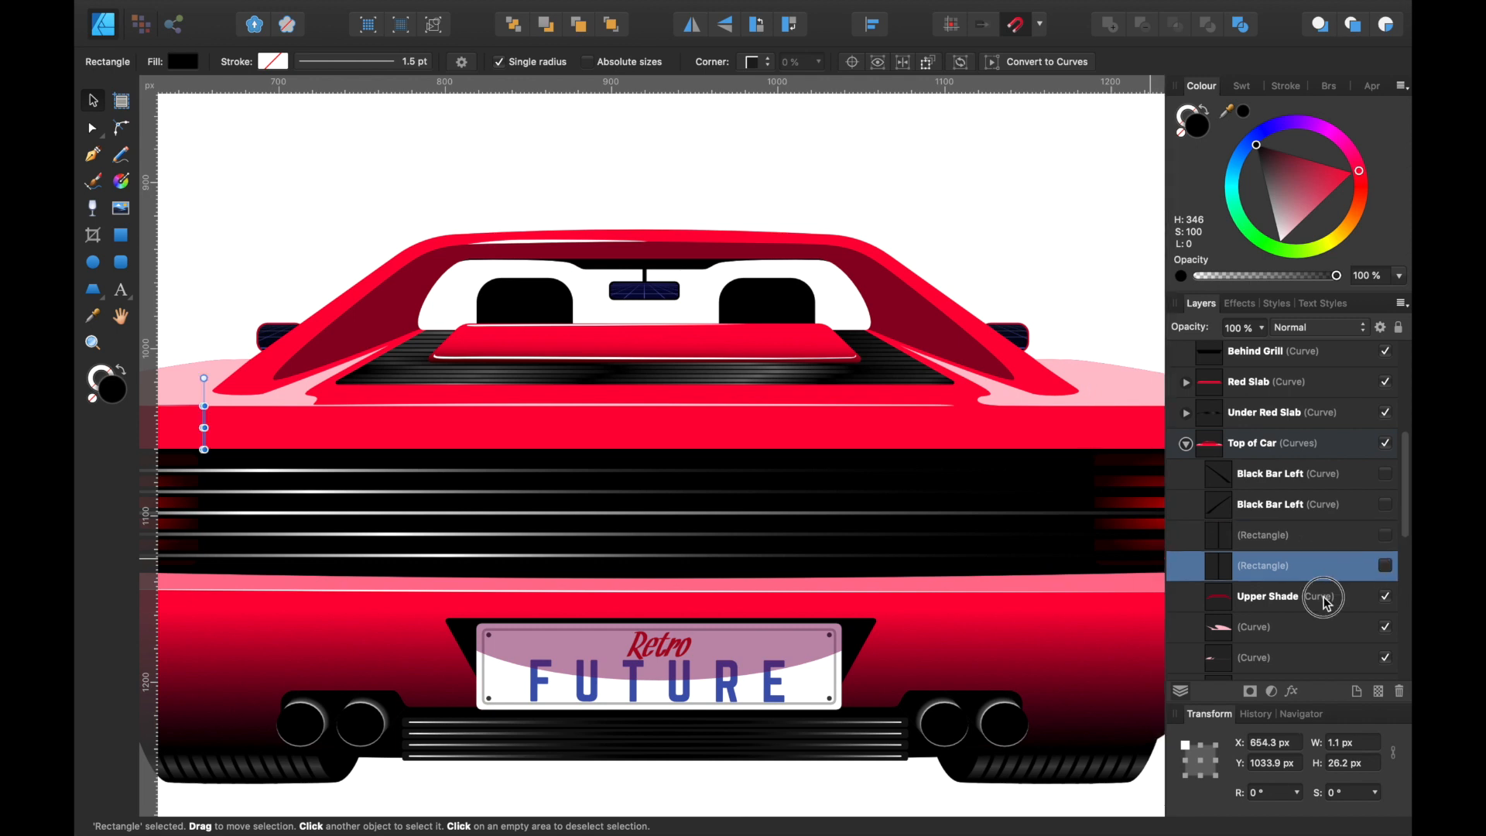
# Step: Select the Upper Shade curve, check its dark red fill colour and hide the curve
pyautogui.click(1325, 596)
pyautogui.press('super+equal')
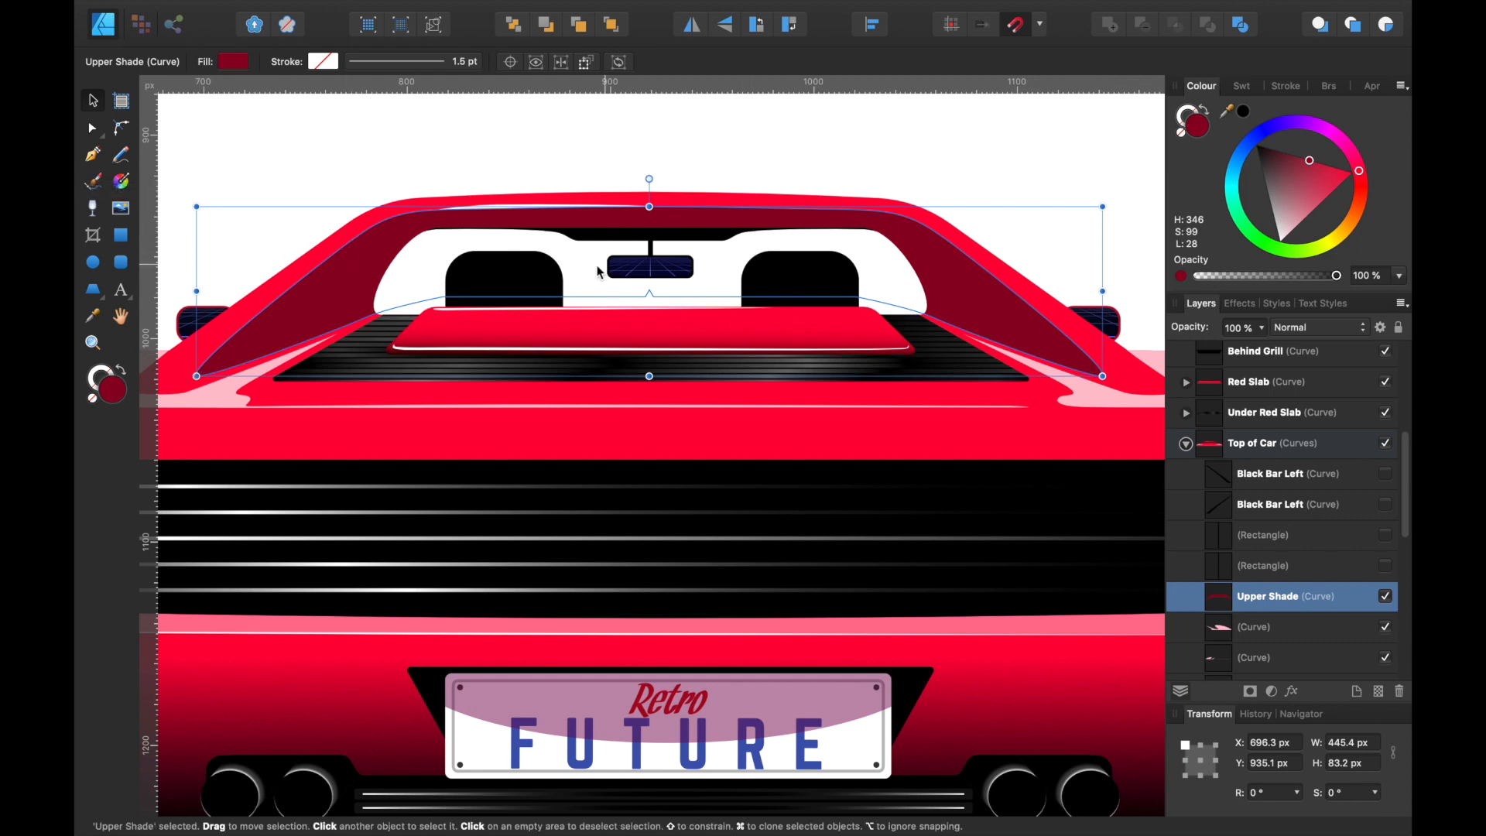
pyautogui.click(233, 65)
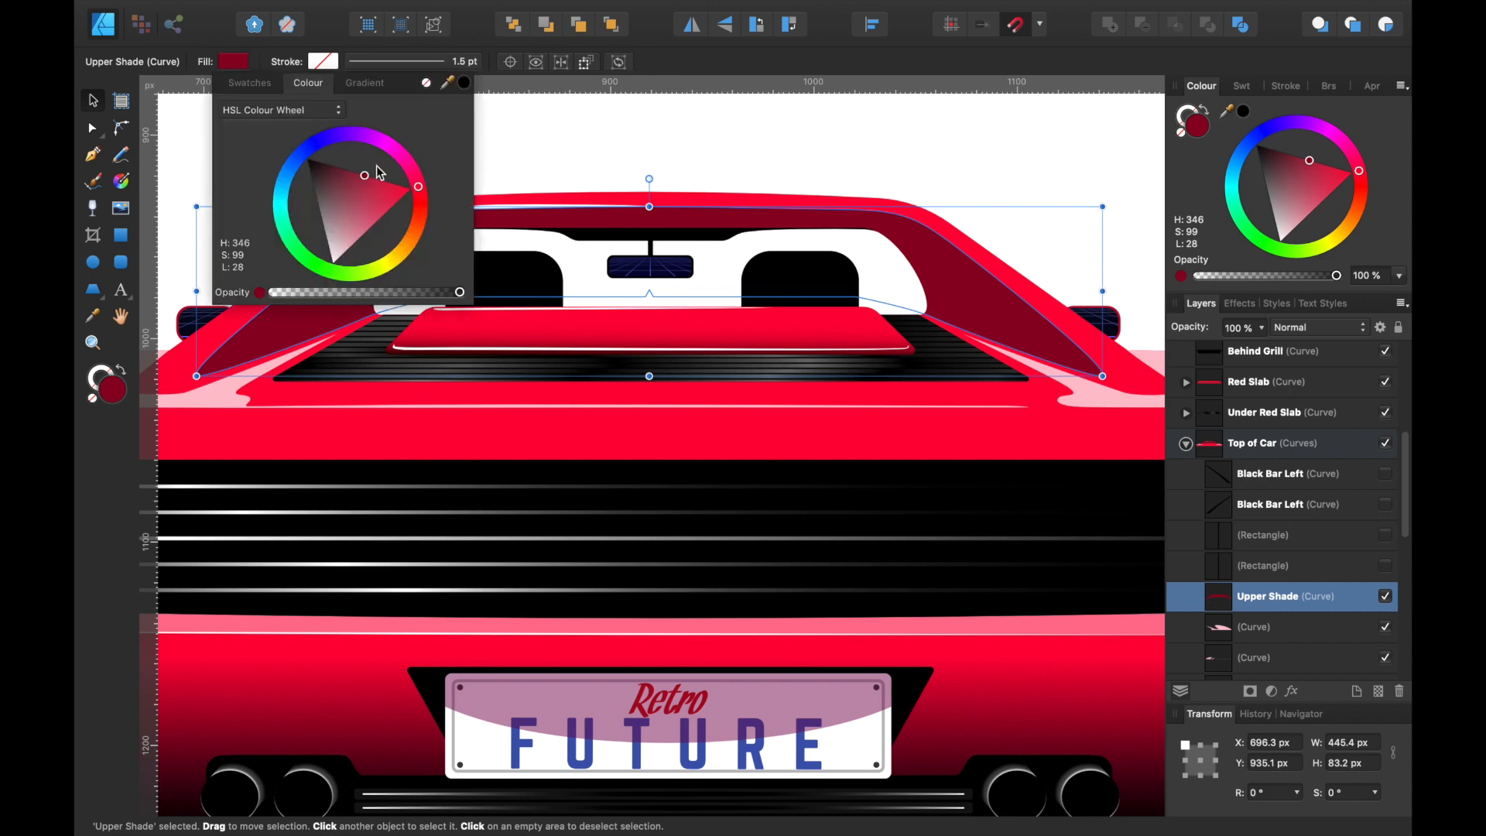
pyautogui.click(1386, 597)
pyautogui.scroll(-2, 999, 560)
pyautogui.hscroll(3, 999, 560)
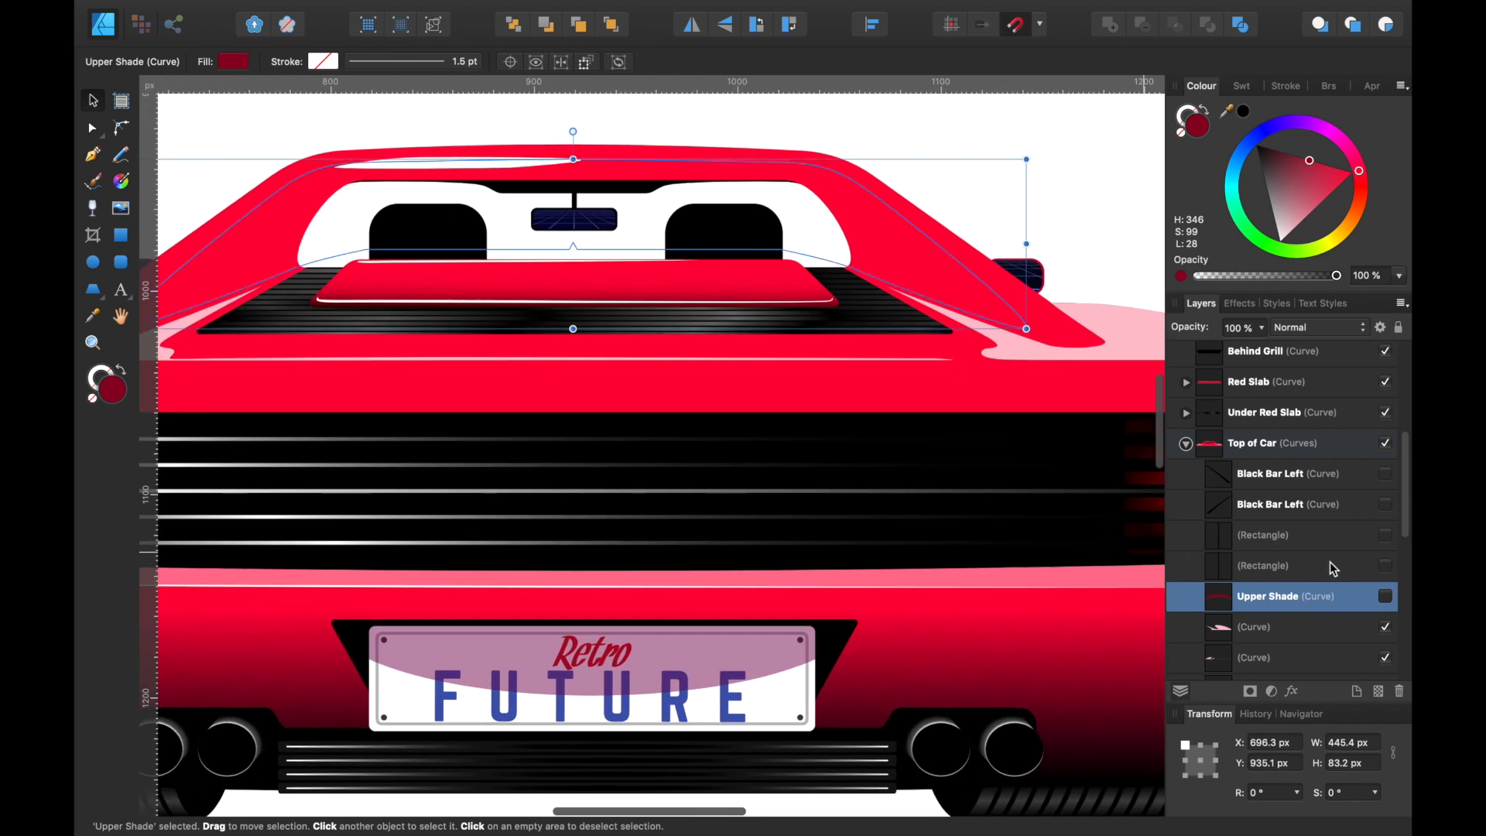
pyautogui.scroll(-3, 1329, 562)
pyautogui.scroll(-2, 1105, 537)
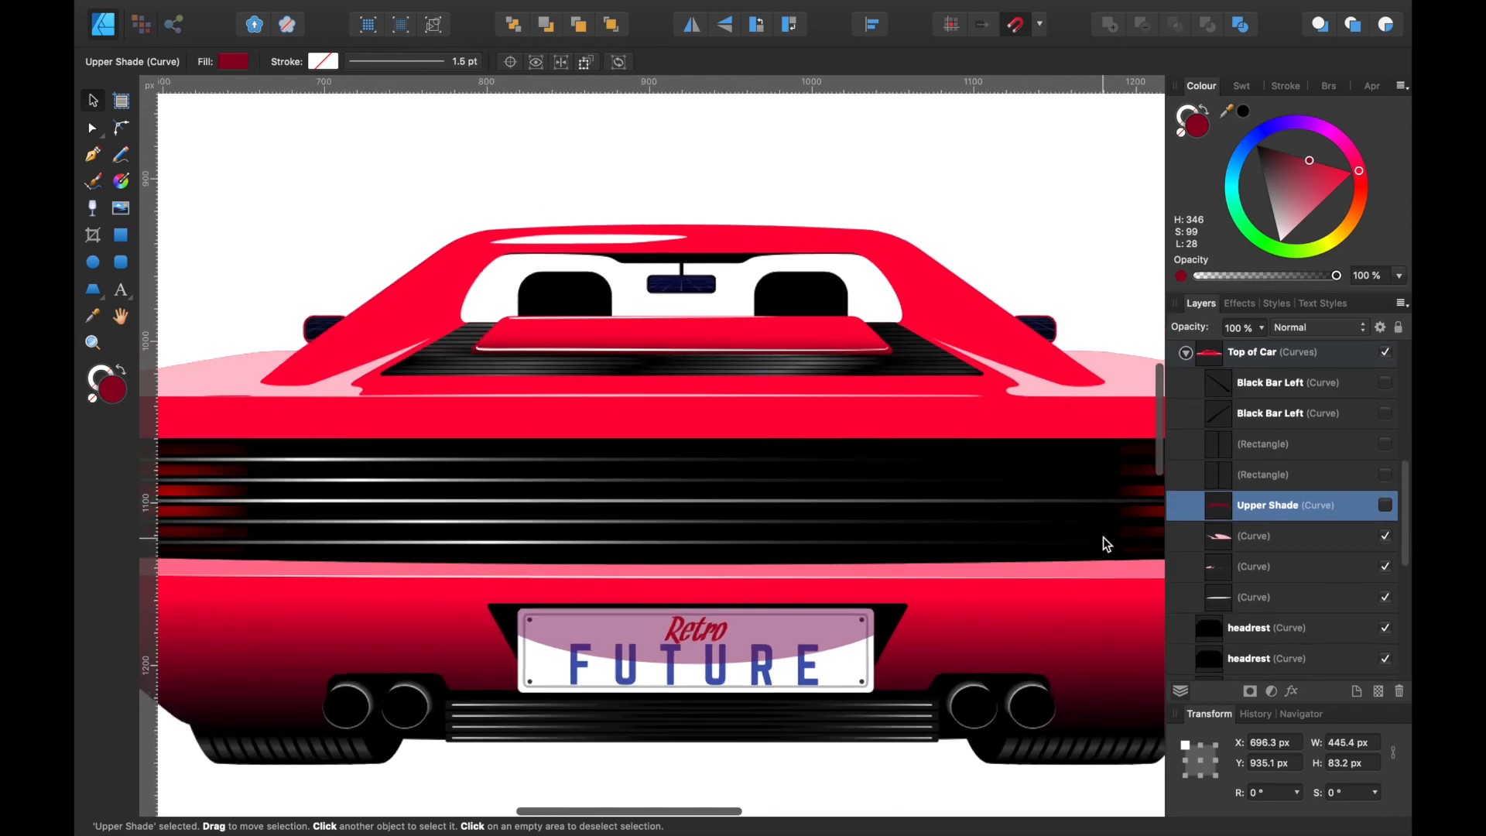
# Step: Select the pink highlight curve on the car's right side and compare its outline with the Top of Car shape that clips it
pyautogui.click(1299, 548)
pyautogui.scroll(5, 1064, 507)
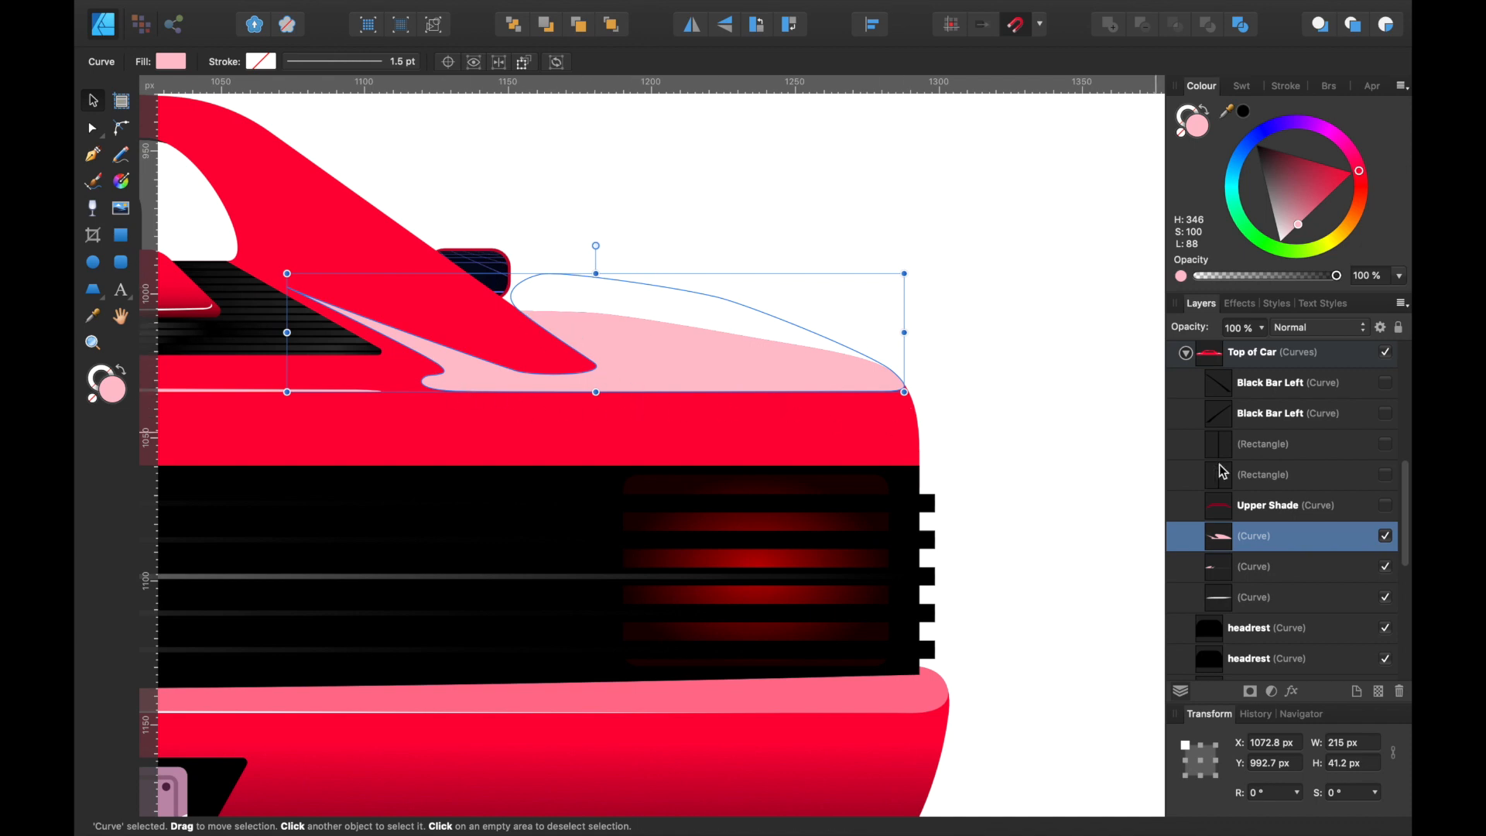
pyautogui.click(1260, 357)
pyautogui.scroll(1, 1263, 387)
pyautogui.scroll(1, 1266, 408)
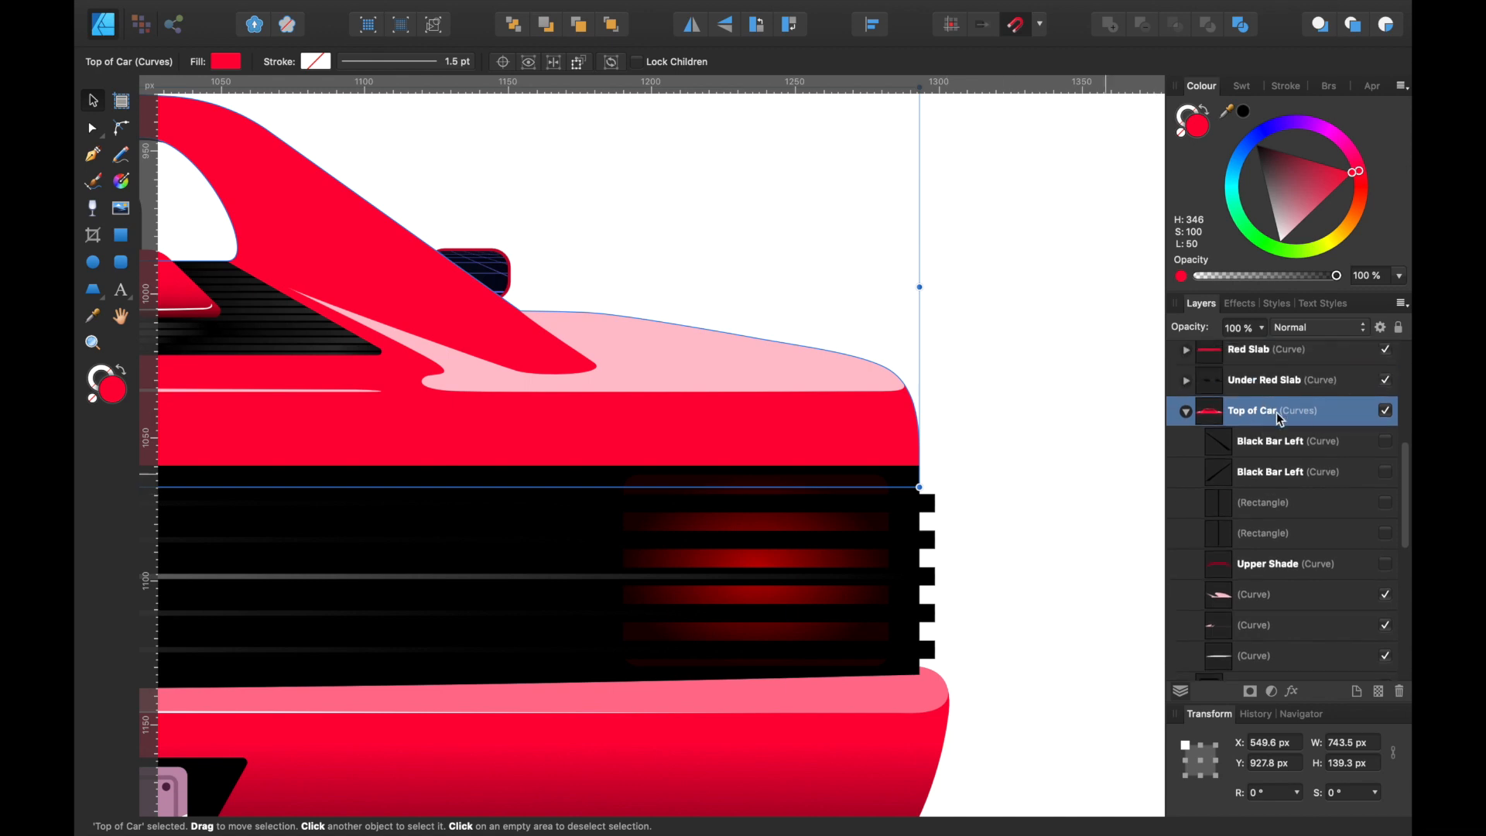
pyautogui.scroll(-3, 809, 387)
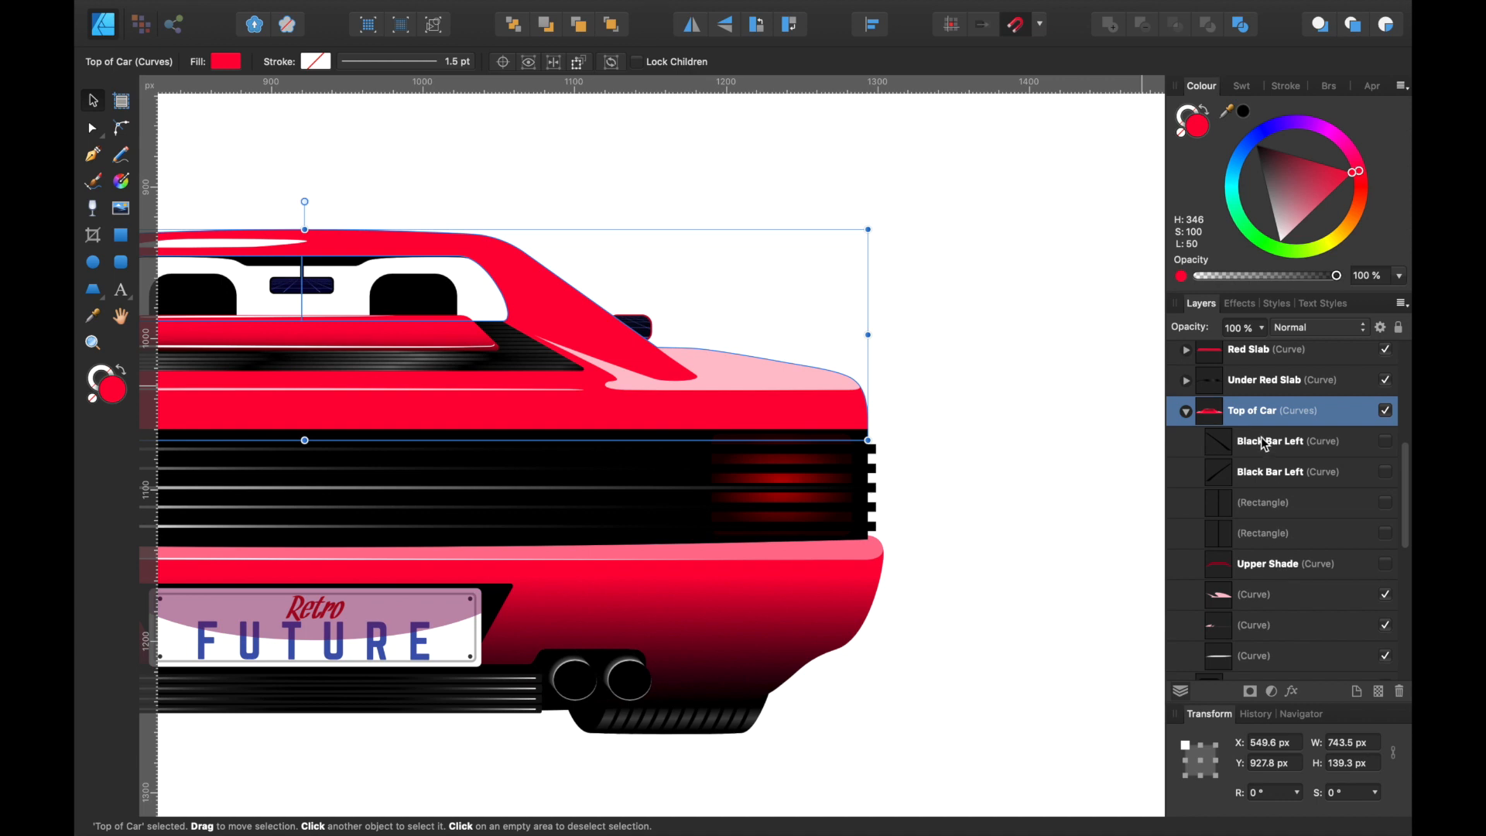
# Step: Hide the pink highlight curves on the right and left sides of the Top of Car shape
pyautogui.click(1280, 594)
pyautogui.hscroll(-6, 972, 524)
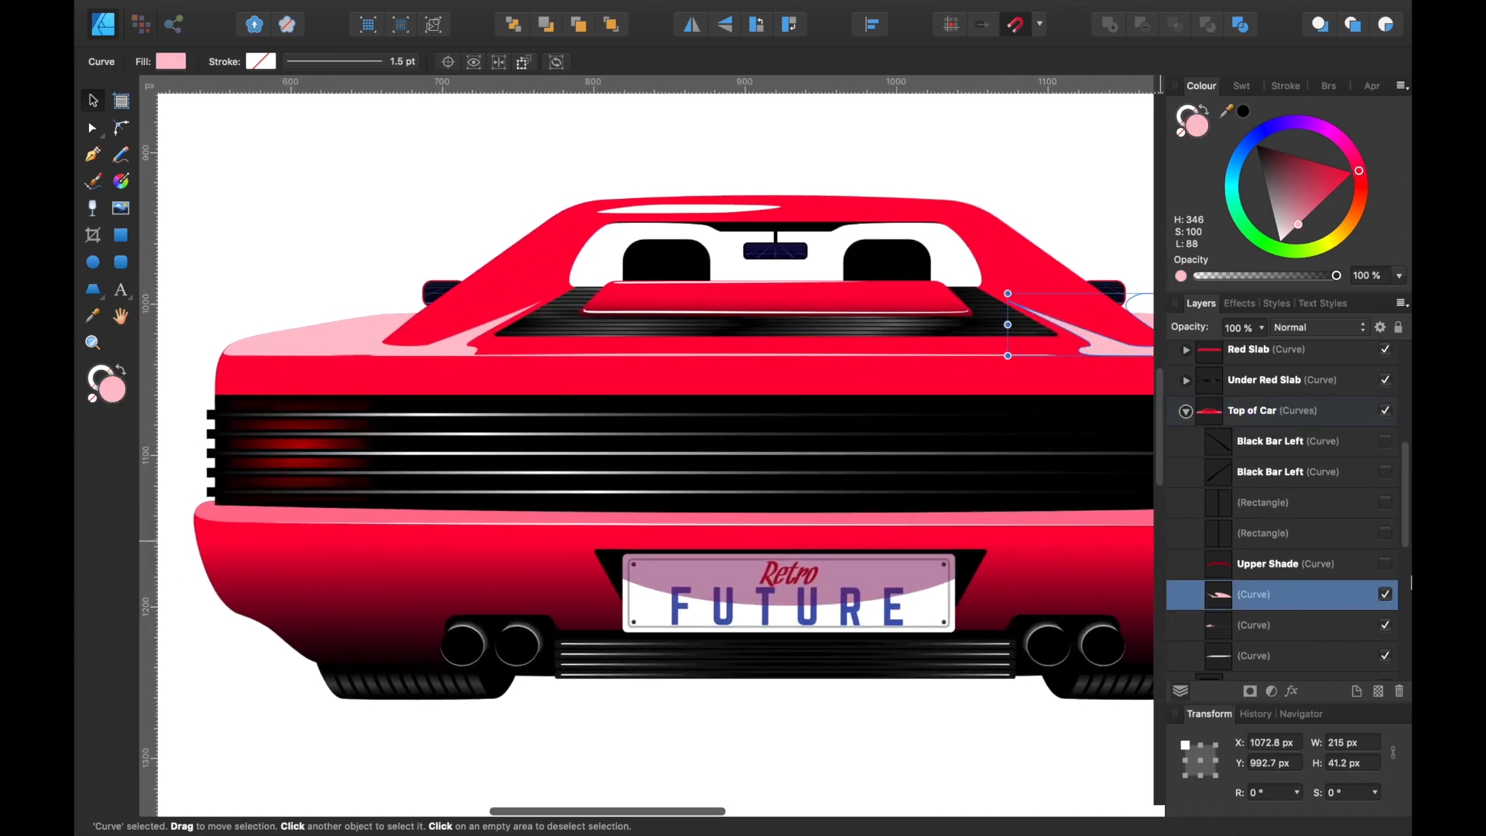
pyautogui.hscroll(-5, 896, 564)
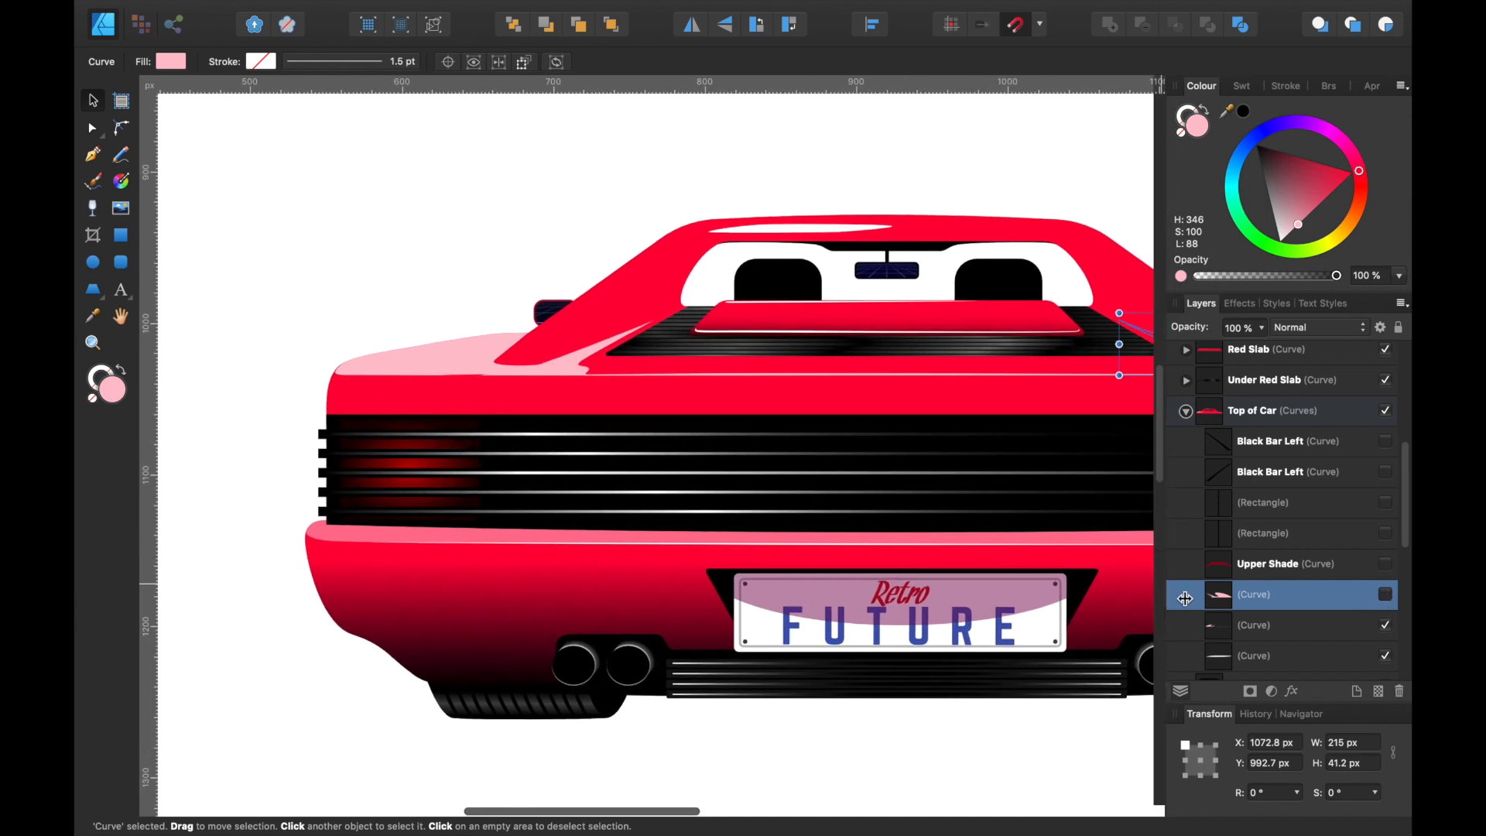
pyautogui.scroll(-1, 1294, 616)
pyautogui.click(1290, 581)
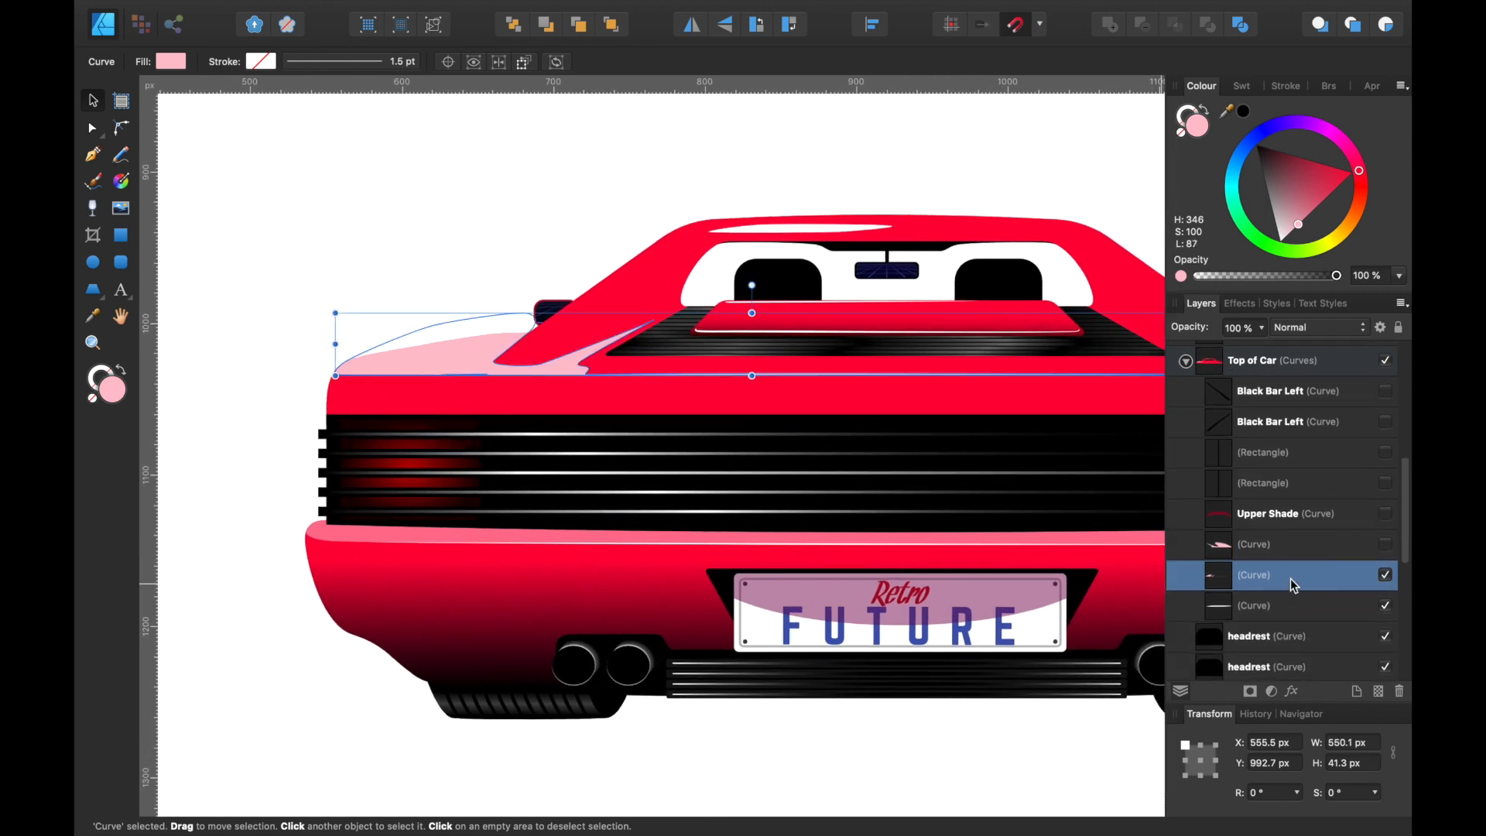
pyautogui.scroll(5, 719, 476)
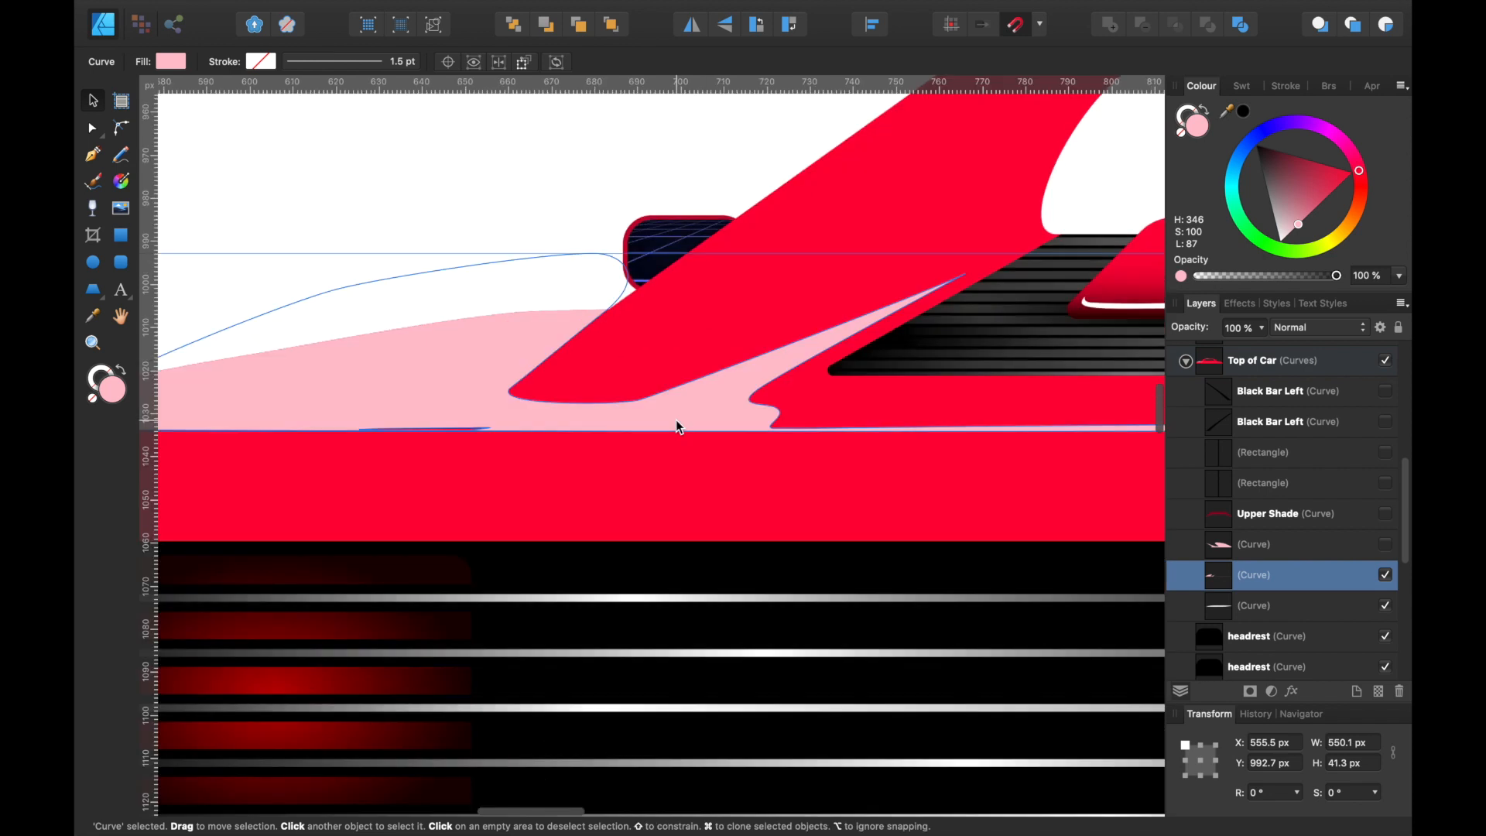
pyautogui.scroll(-4, 675, 420)
pyautogui.click(1386, 574)
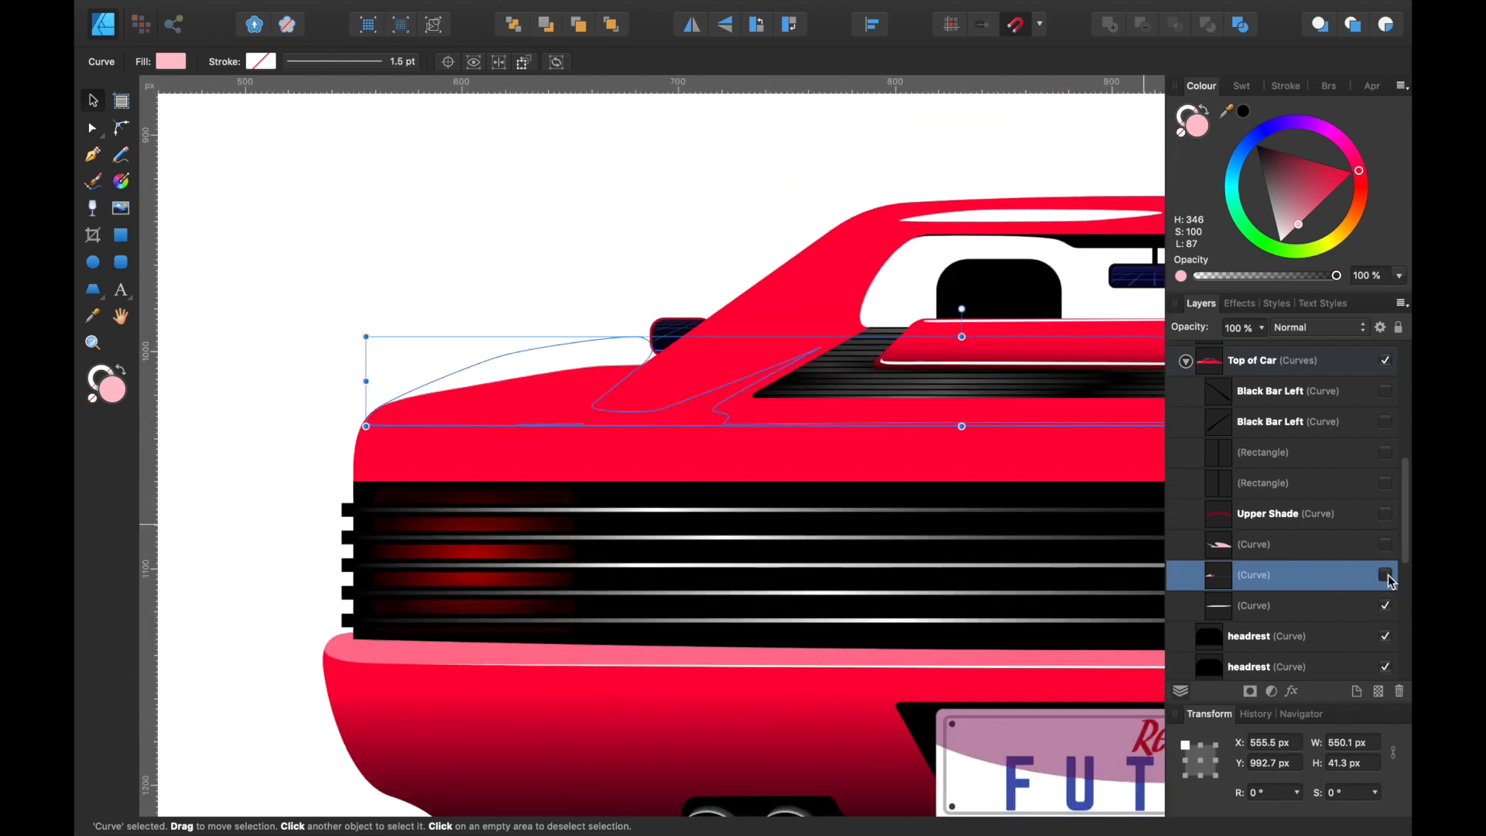
# Step: Examine the white highlight curve along the roof edge and hide it
pyautogui.scroll(-4, 915, 596)
pyautogui.click(1323, 605)
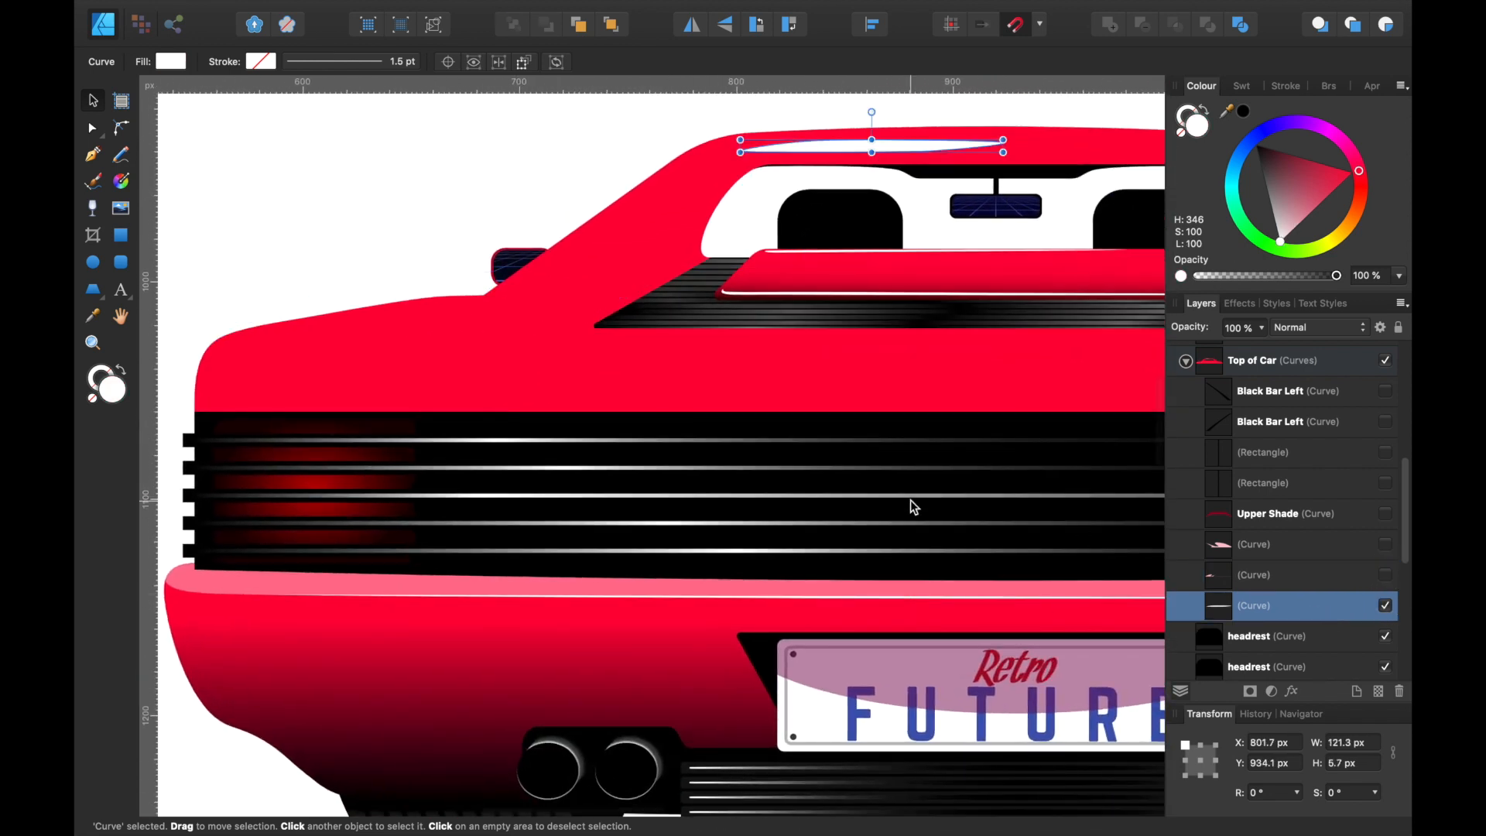
pyautogui.scroll(4, 910, 500)
pyautogui.scroll(5, 910, 506)
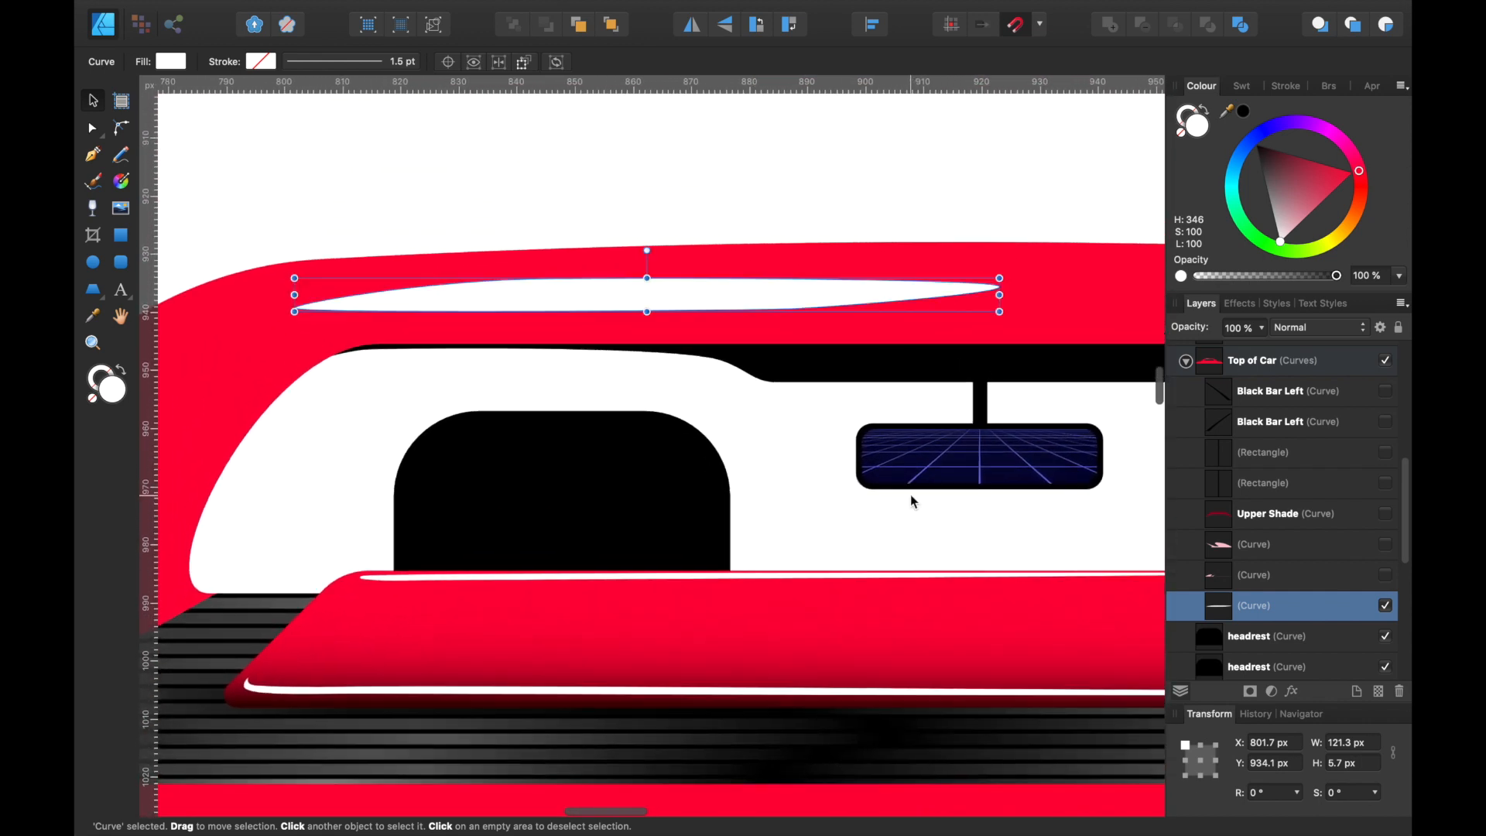
pyautogui.click(1385, 606)
pyautogui.scroll(-5, 825, 578)
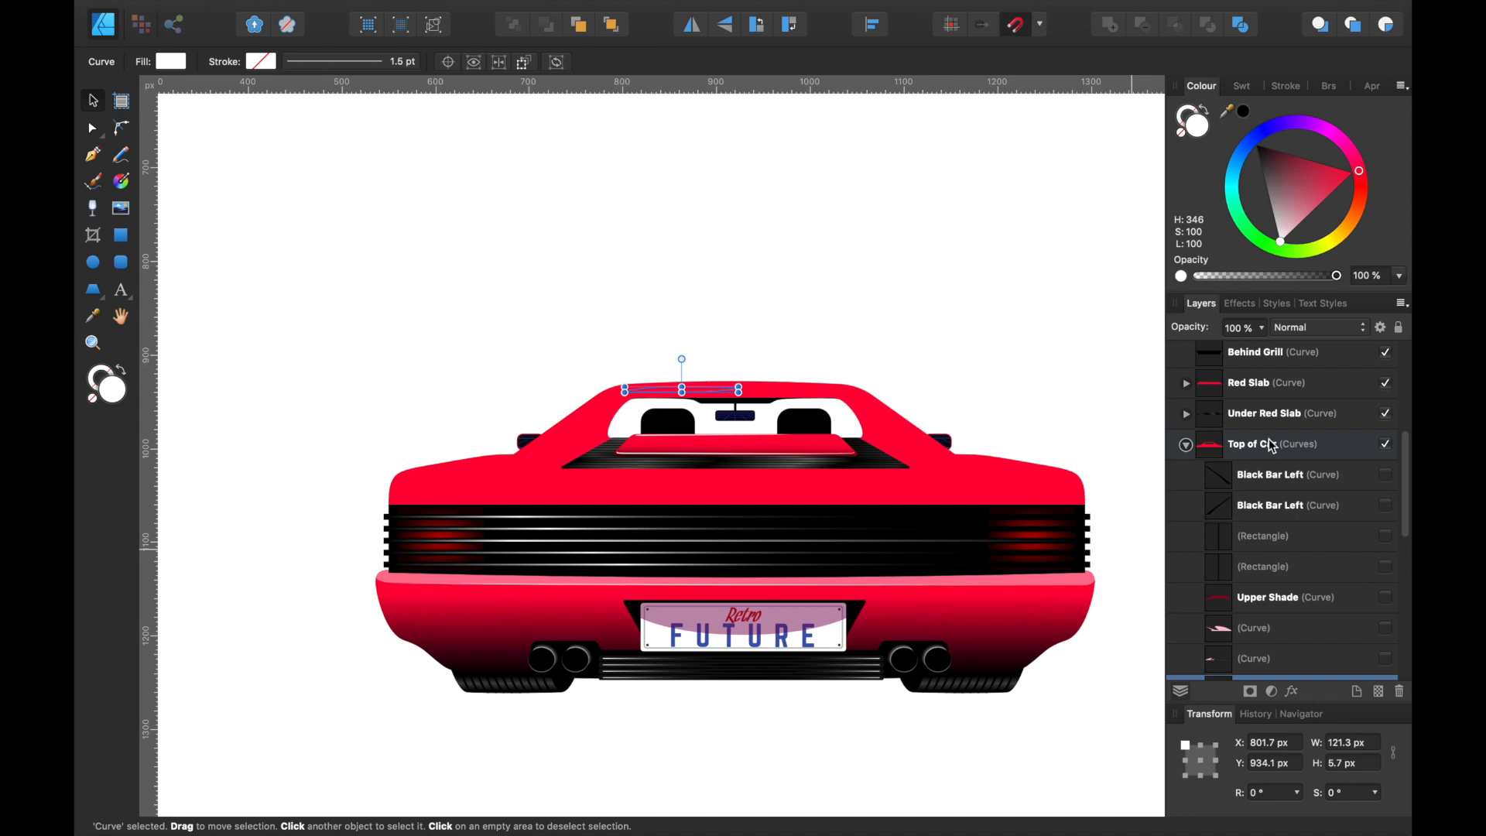
# Step: Move the Top of Car shape above the rest of the car to show it as a separate piece
pyautogui.click(1273, 446)
pyautogui.moveTo(1019, 484); pyautogui.dragTo(962, 304)
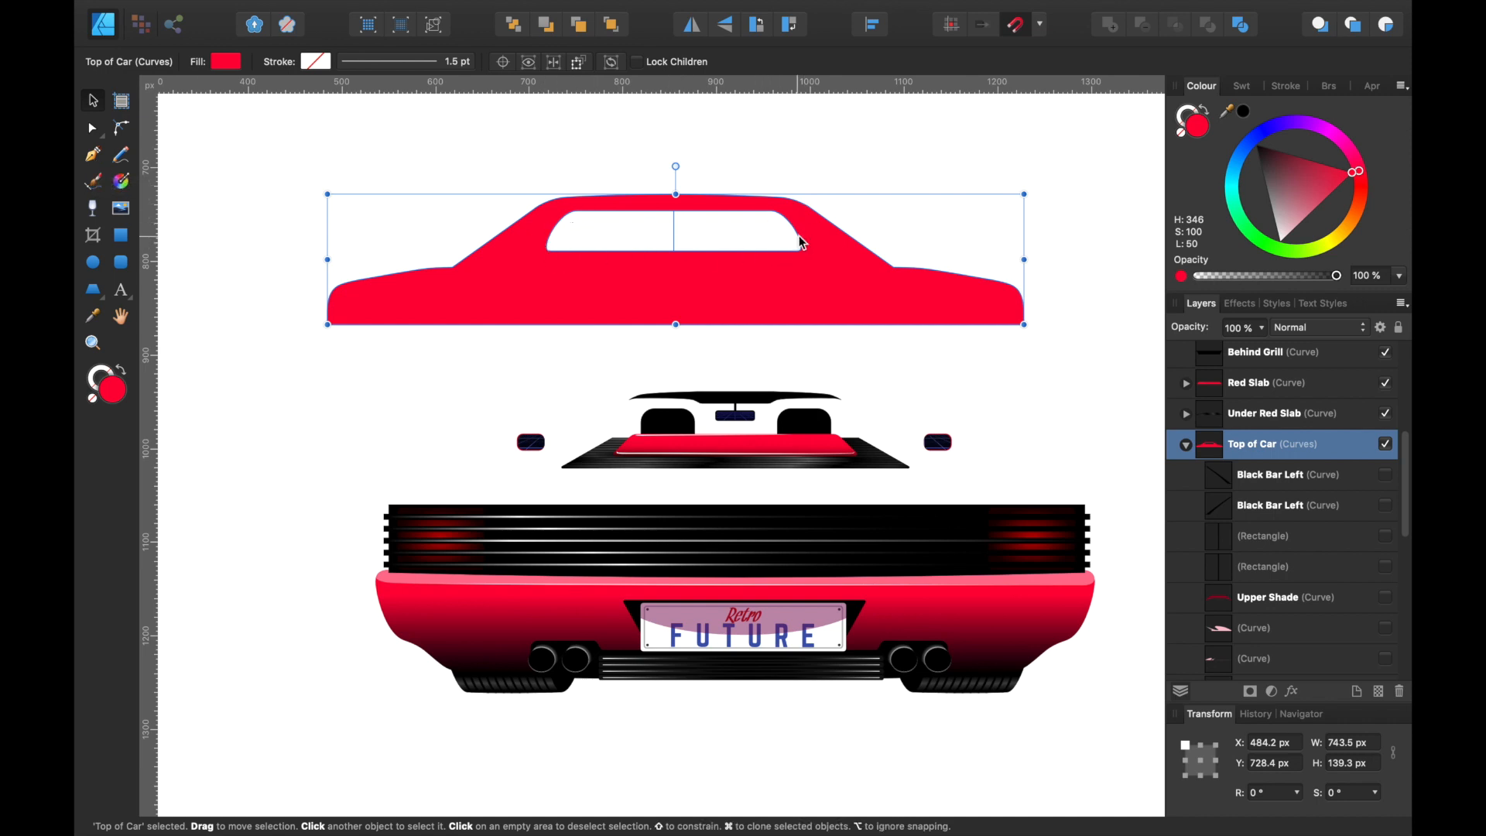
pyautogui.scroll(2, 725, 309)
pyautogui.hscroll(-2, 726, 310)
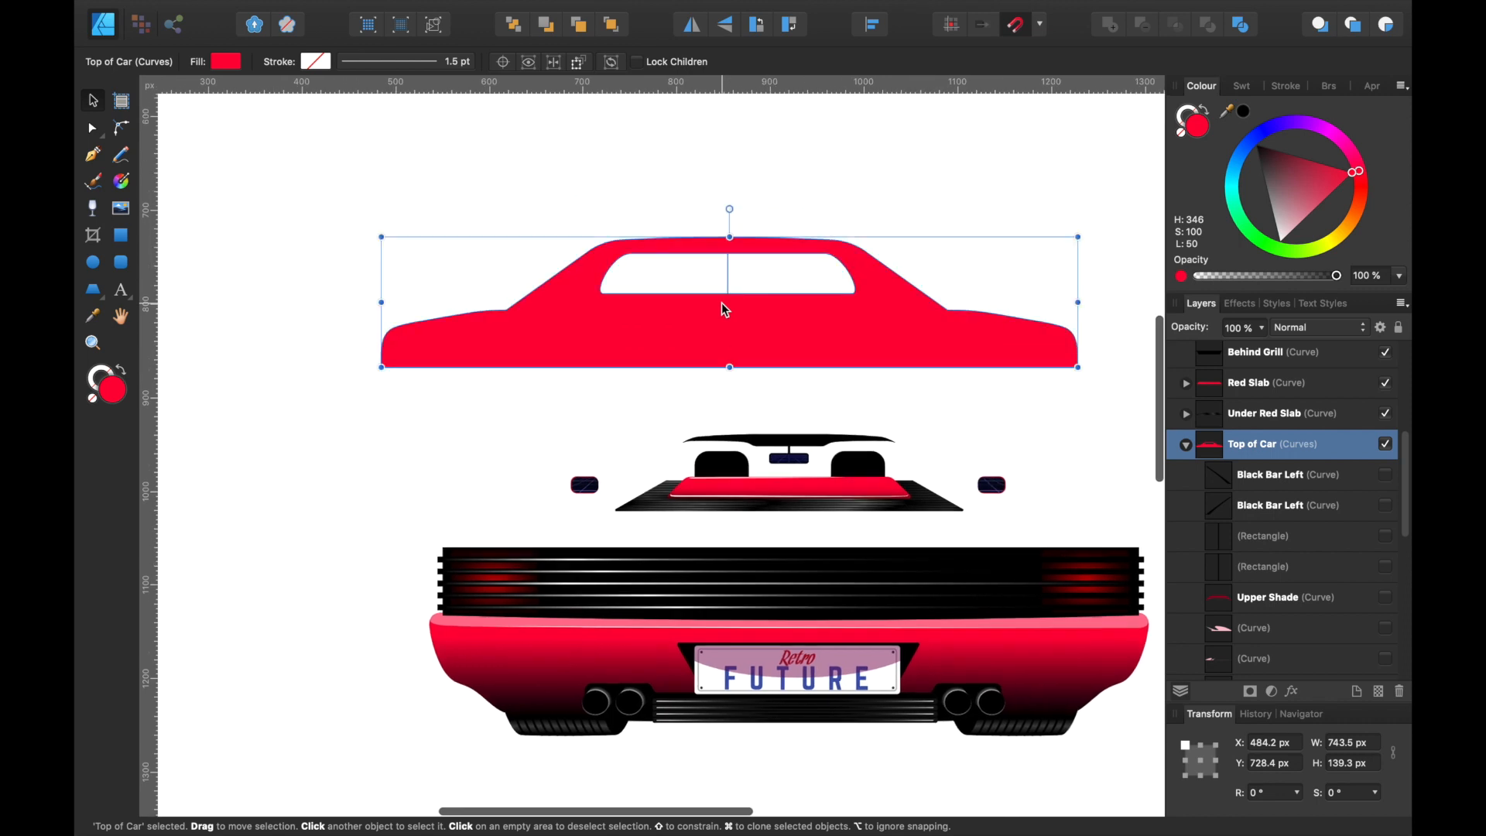
# Step: Subtract an ellipse about 78 × 53 px from the left part of the Top of Car shape and move the cut shape
pyautogui.click(93, 158)
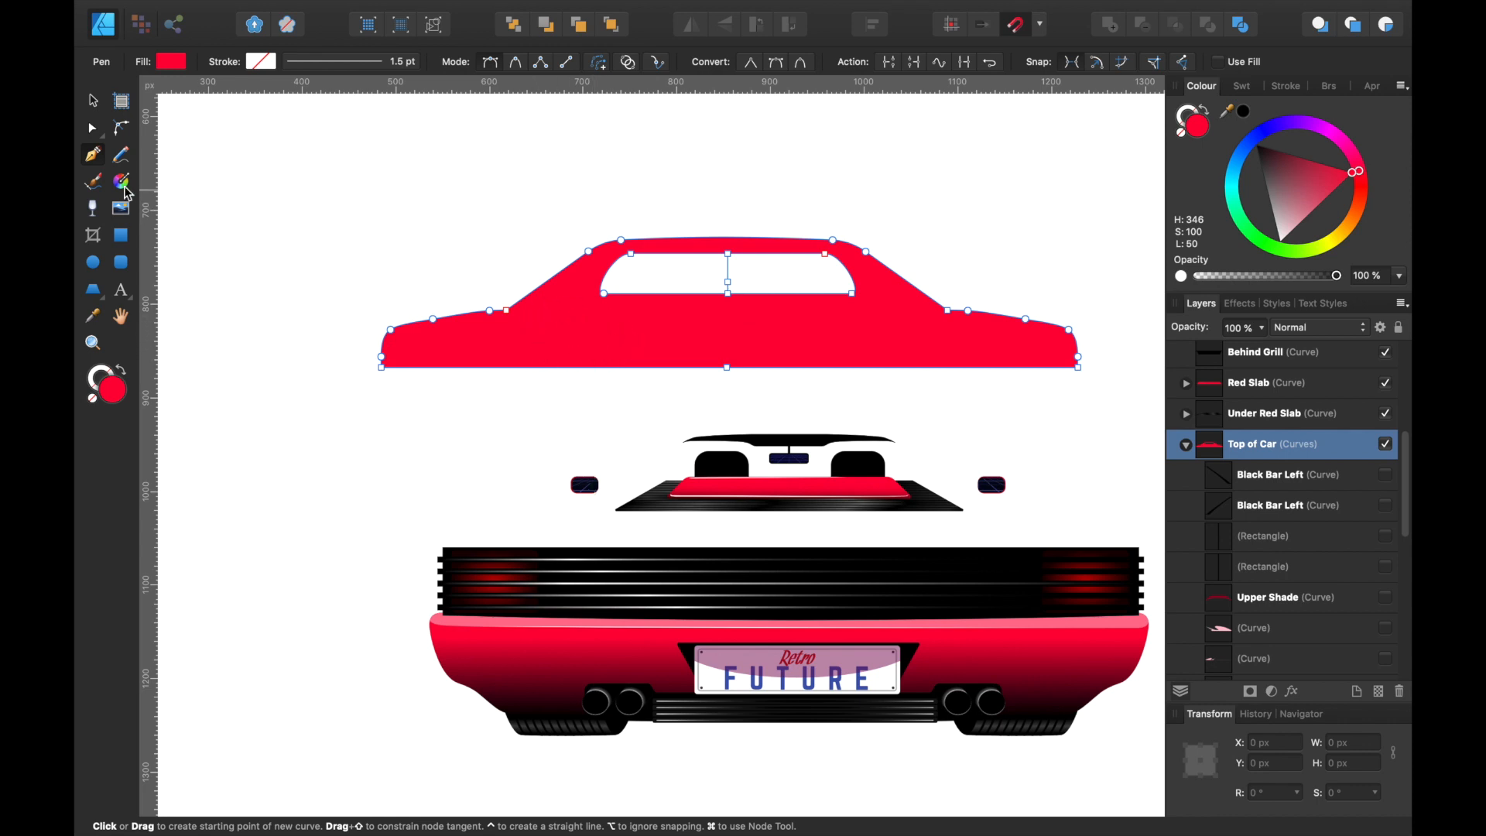
pyautogui.click(92, 262)
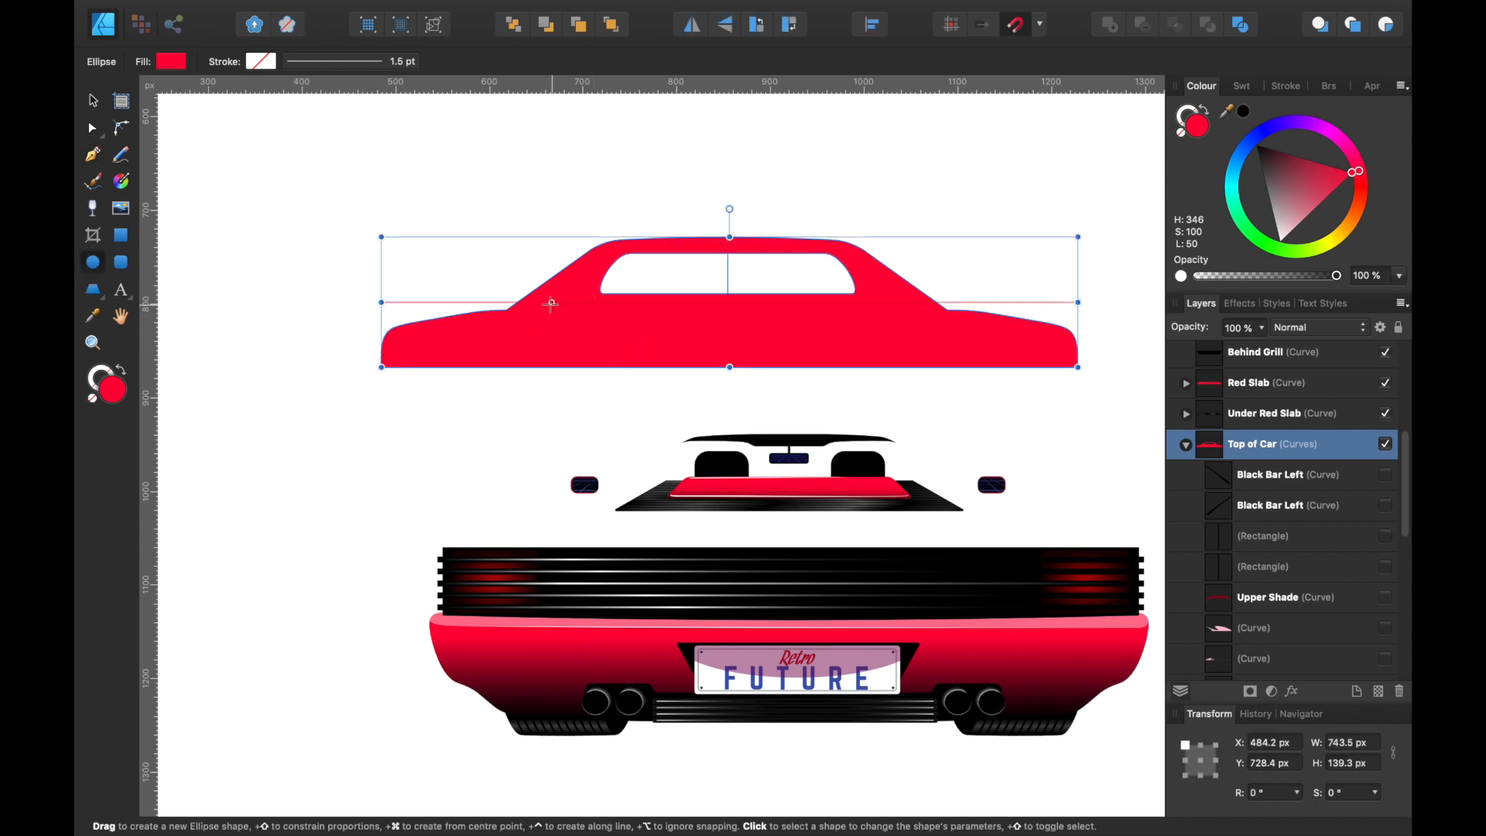
pyautogui.moveTo(552, 310); pyautogui.dragTo(620, 357)
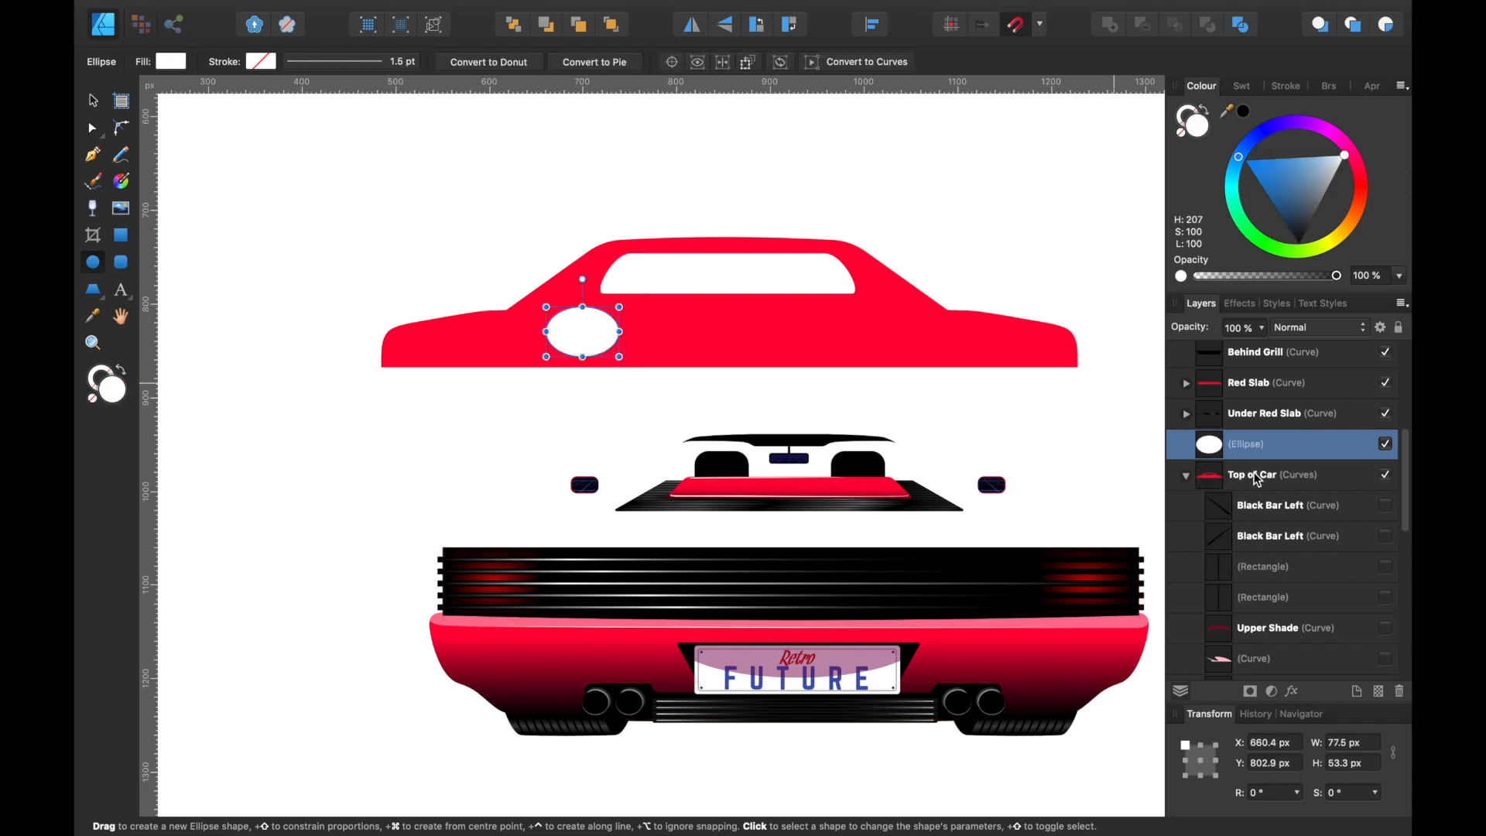
pyautogui.press('a')
pyautogui.keyDown('shift'); pyautogui.click(1269, 475); pyautogui.keyUp('shift')
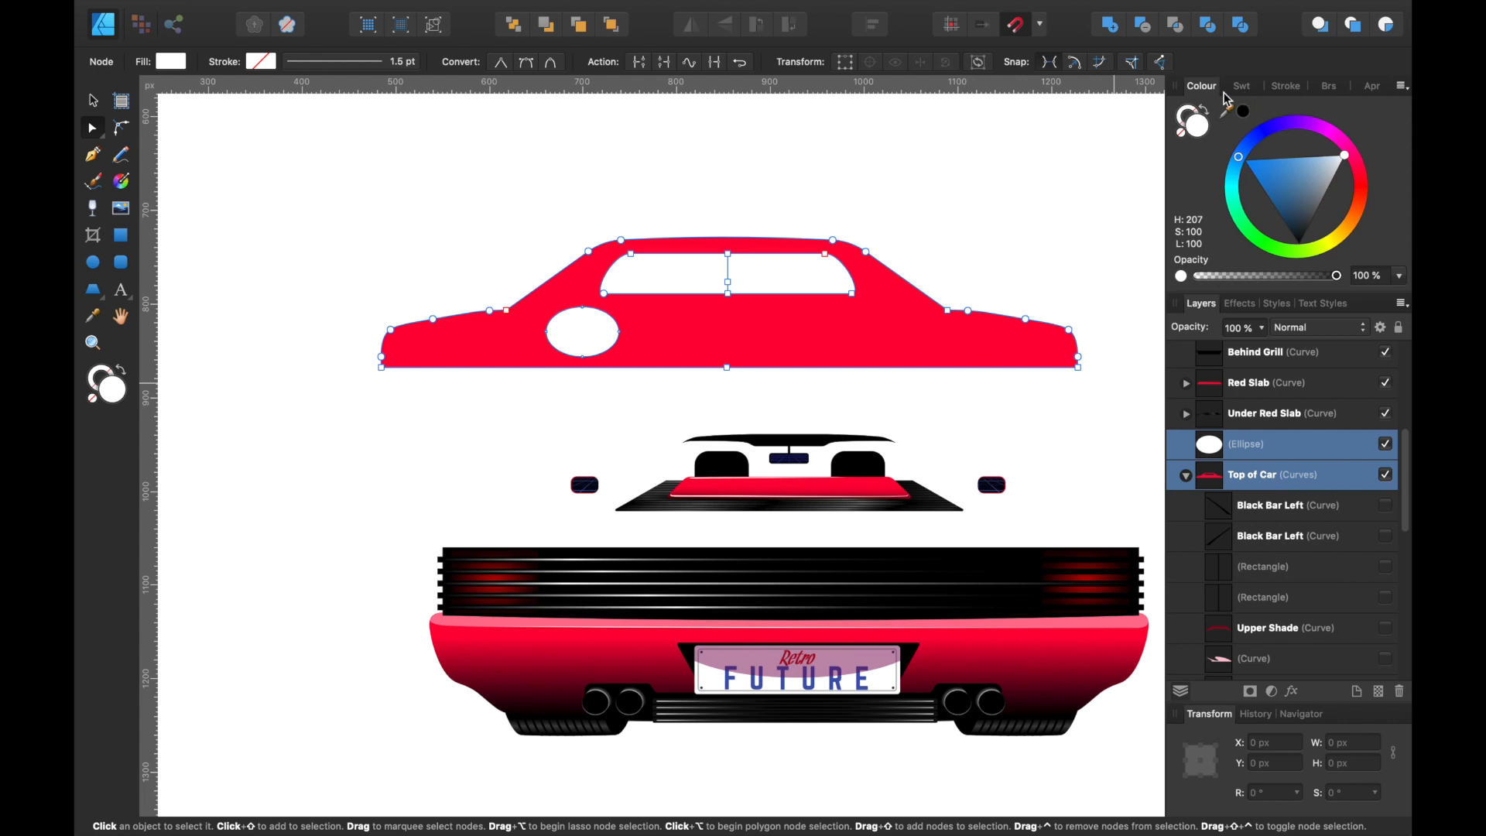
pyautogui.click(1150, 30)
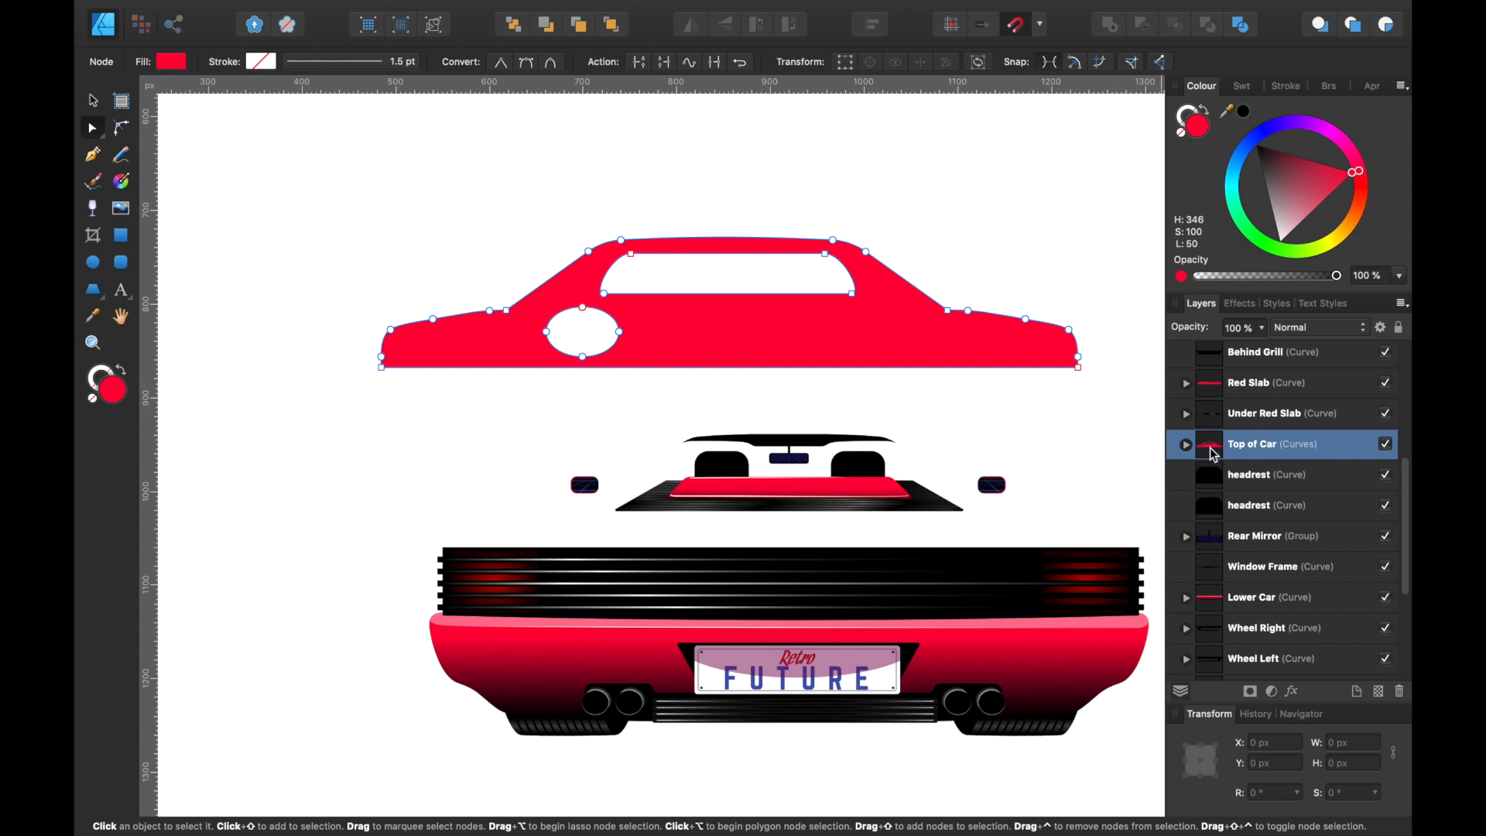
pyautogui.click(109, 101)
pyautogui.moveTo(670, 322); pyautogui.dragTo(780, 414)
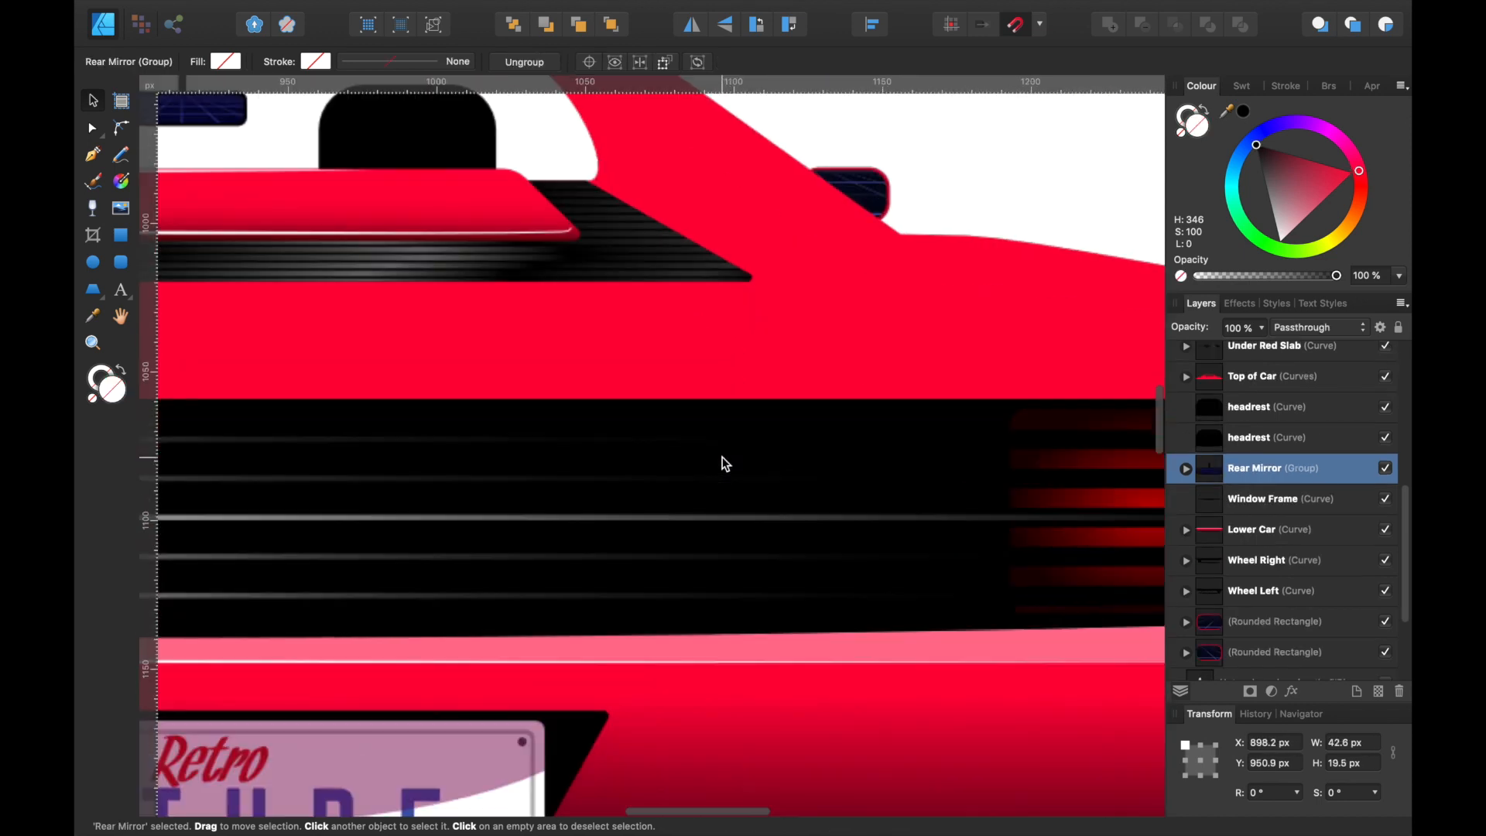
# Step: Expand the Rear Mirror group and select the rounded rectangle that forms the mirror's body
pyautogui.hscroll(-4, 722, 455)
pyautogui.scroll(5, 722, 456)
pyautogui.scroll(5, 725, 463)
pyautogui.hscroll(-4, 725, 463)
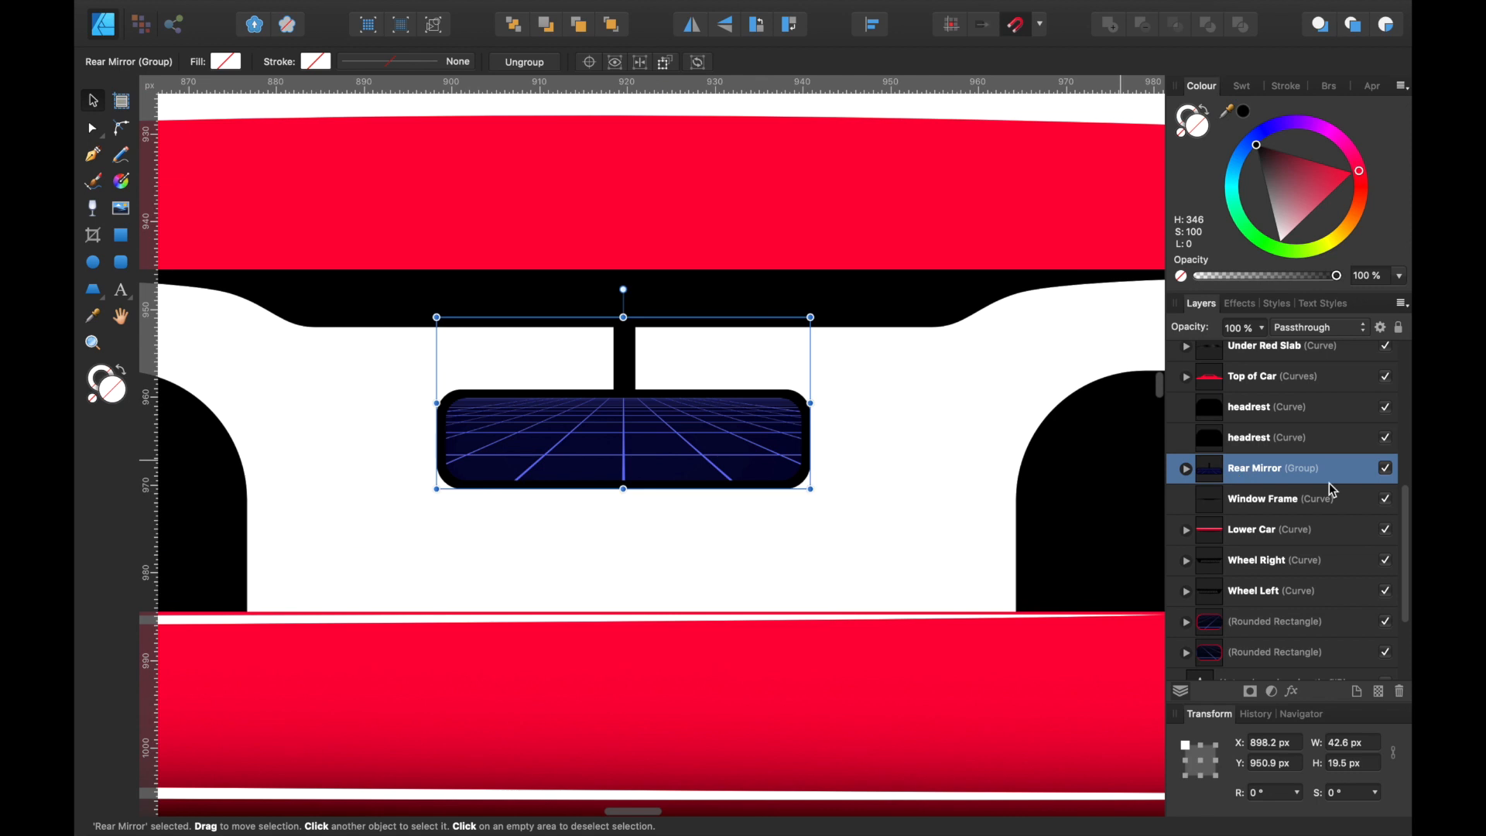
pyautogui.click(1185, 469)
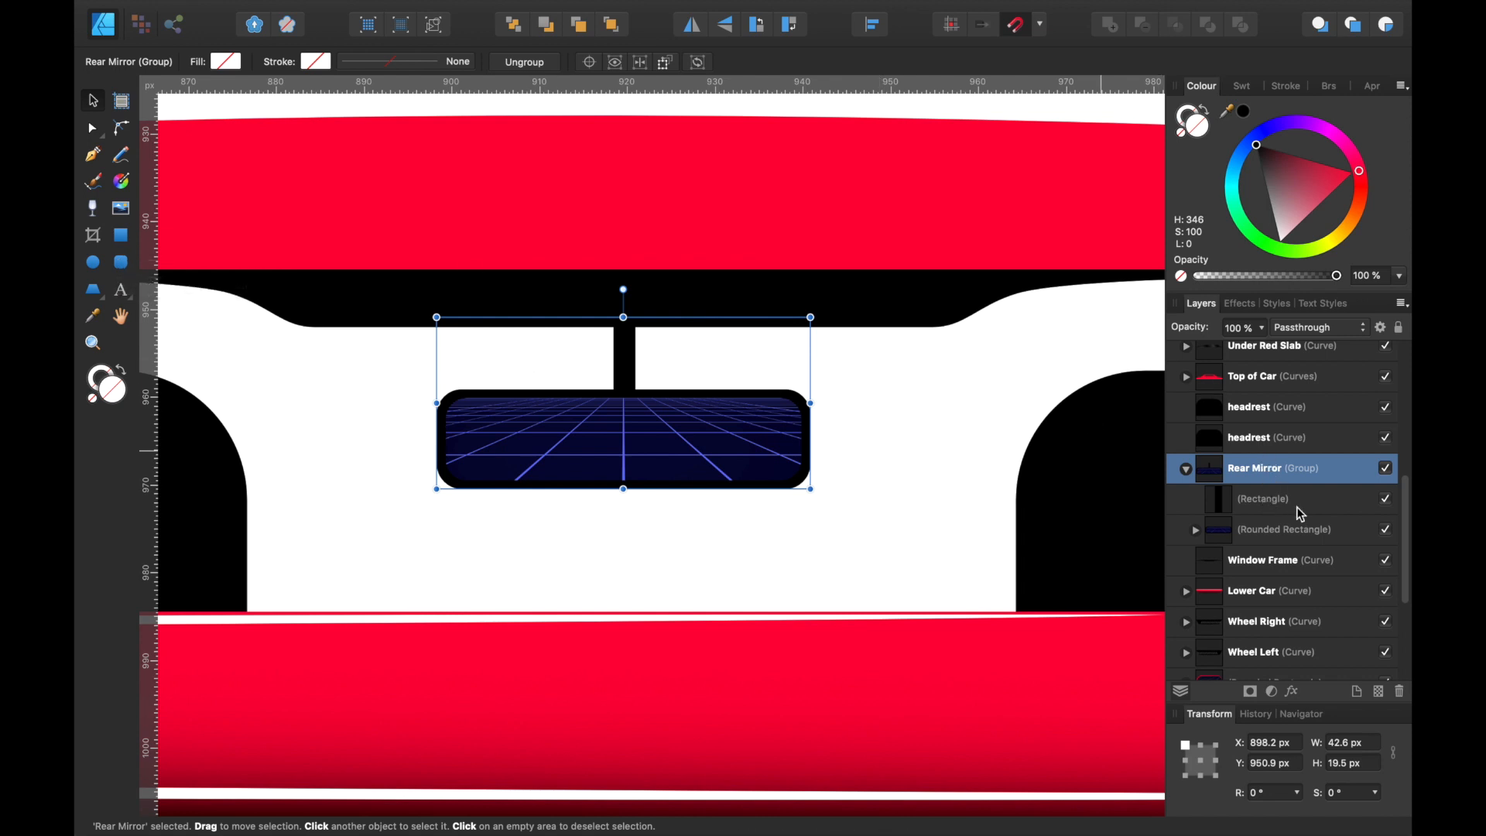
pyautogui.click(1288, 536)
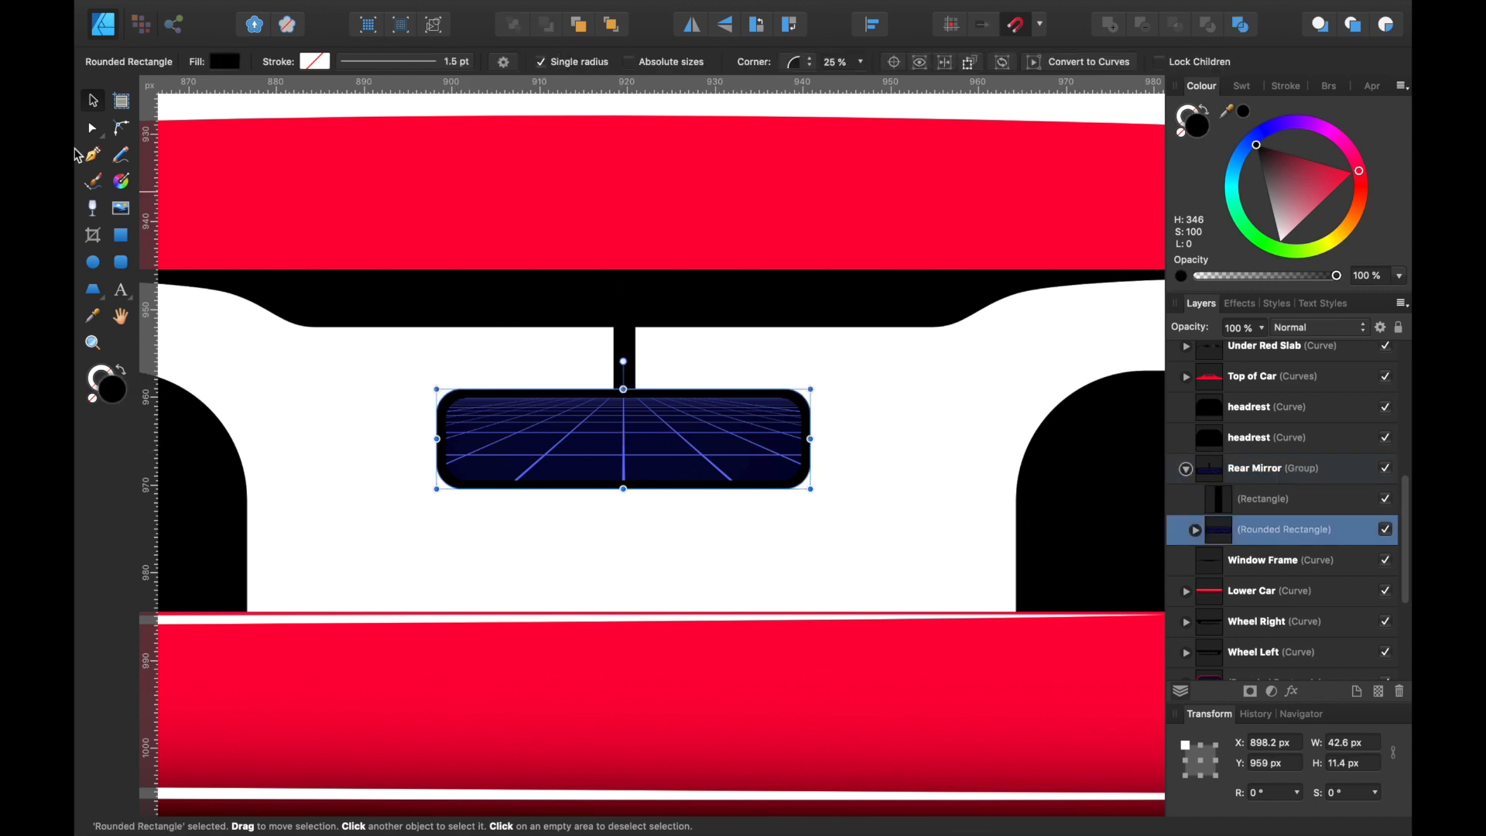
# Step: Draw a rounded rectangle about 42 × 9 px just below the rear mirror and fill it black
pyautogui.click(122, 262)
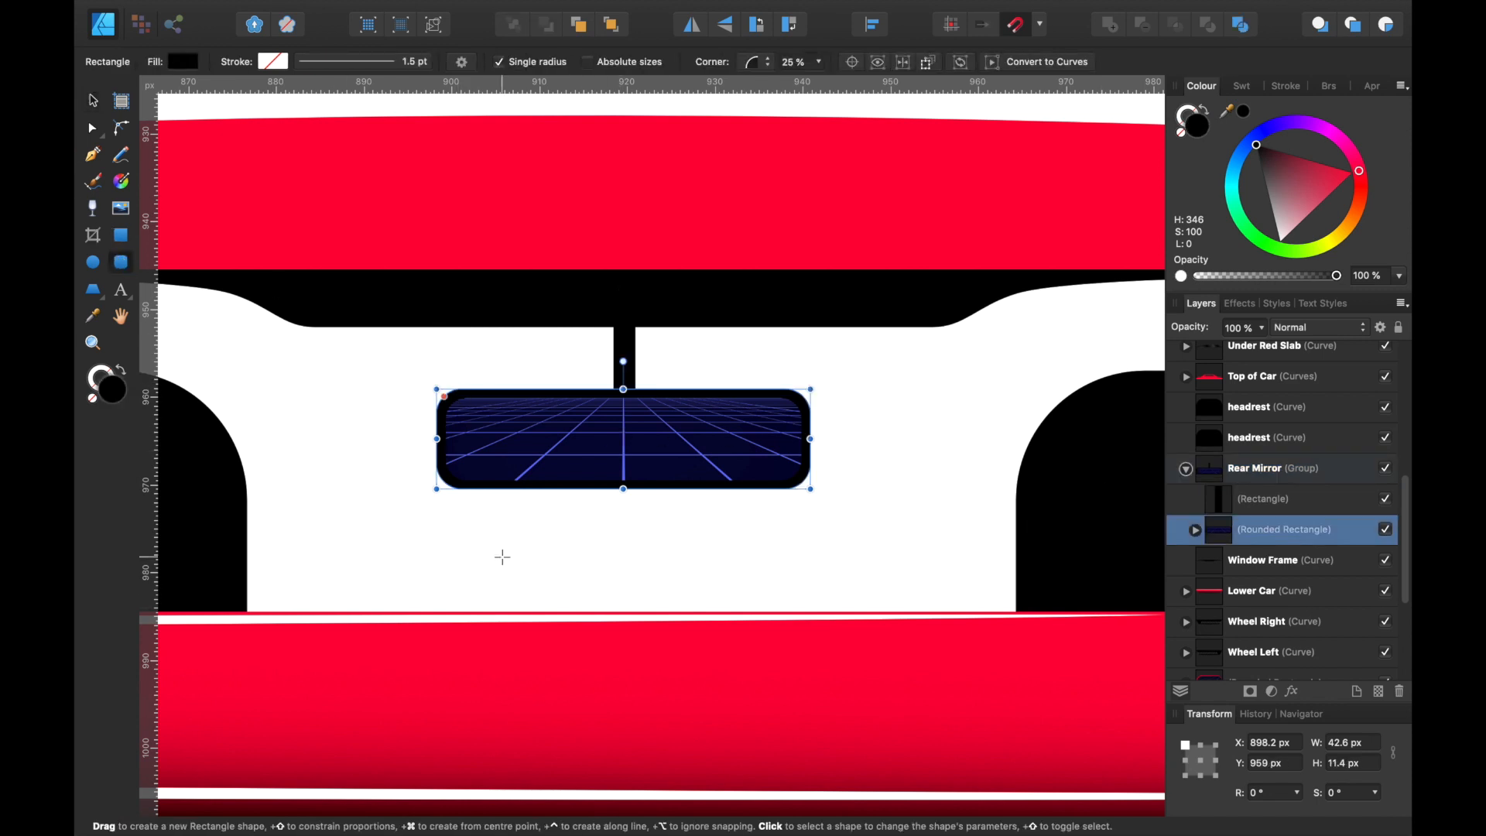
pyautogui.moveTo(441, 519); pyautogui.dragTo(810, 598)
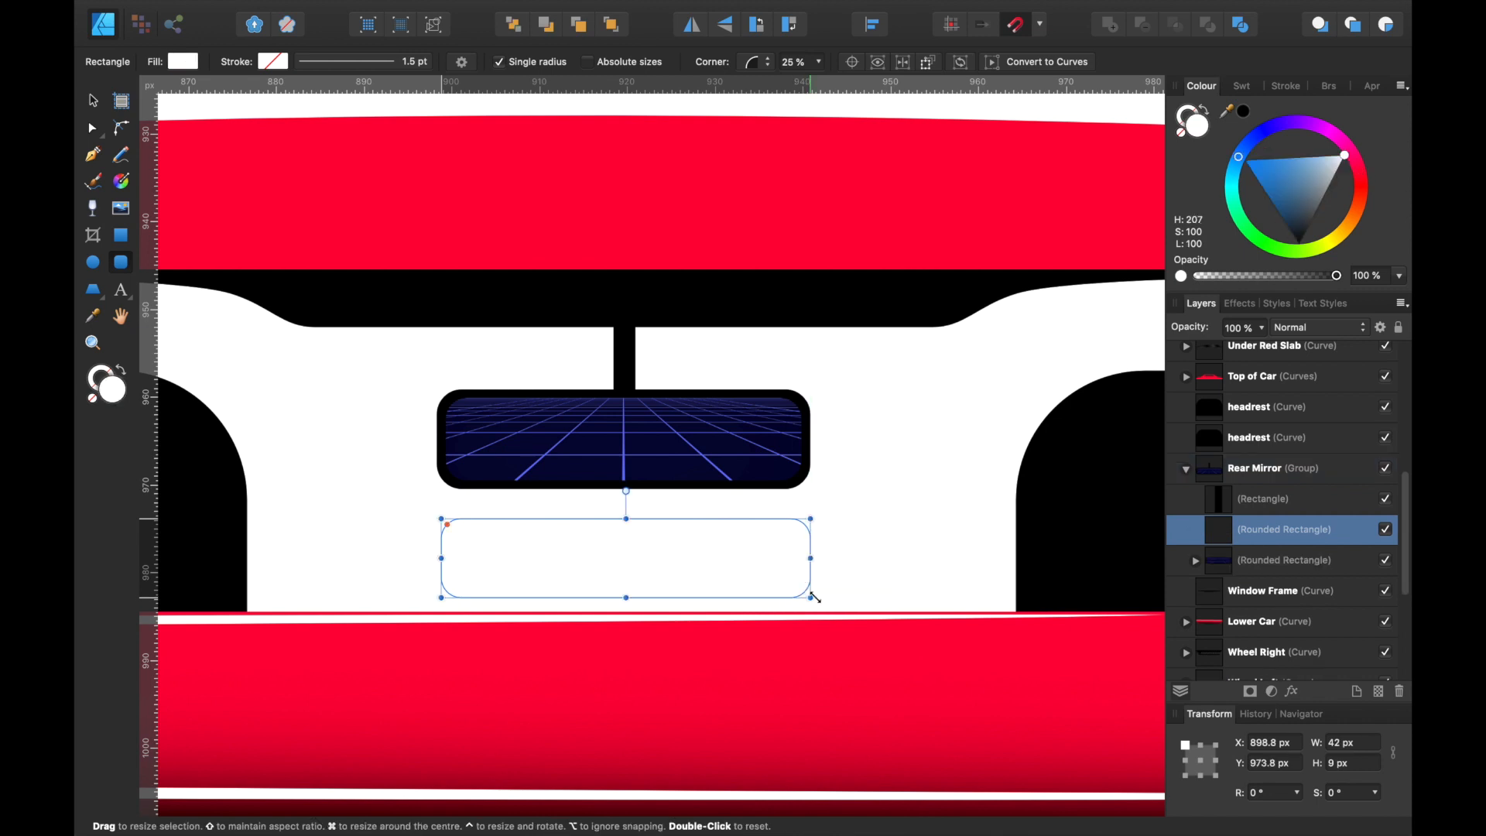
pyautogui.click(184, 67)
pyautogui.moveTo(282, 167); pyautogui.dragTo(301, 300)
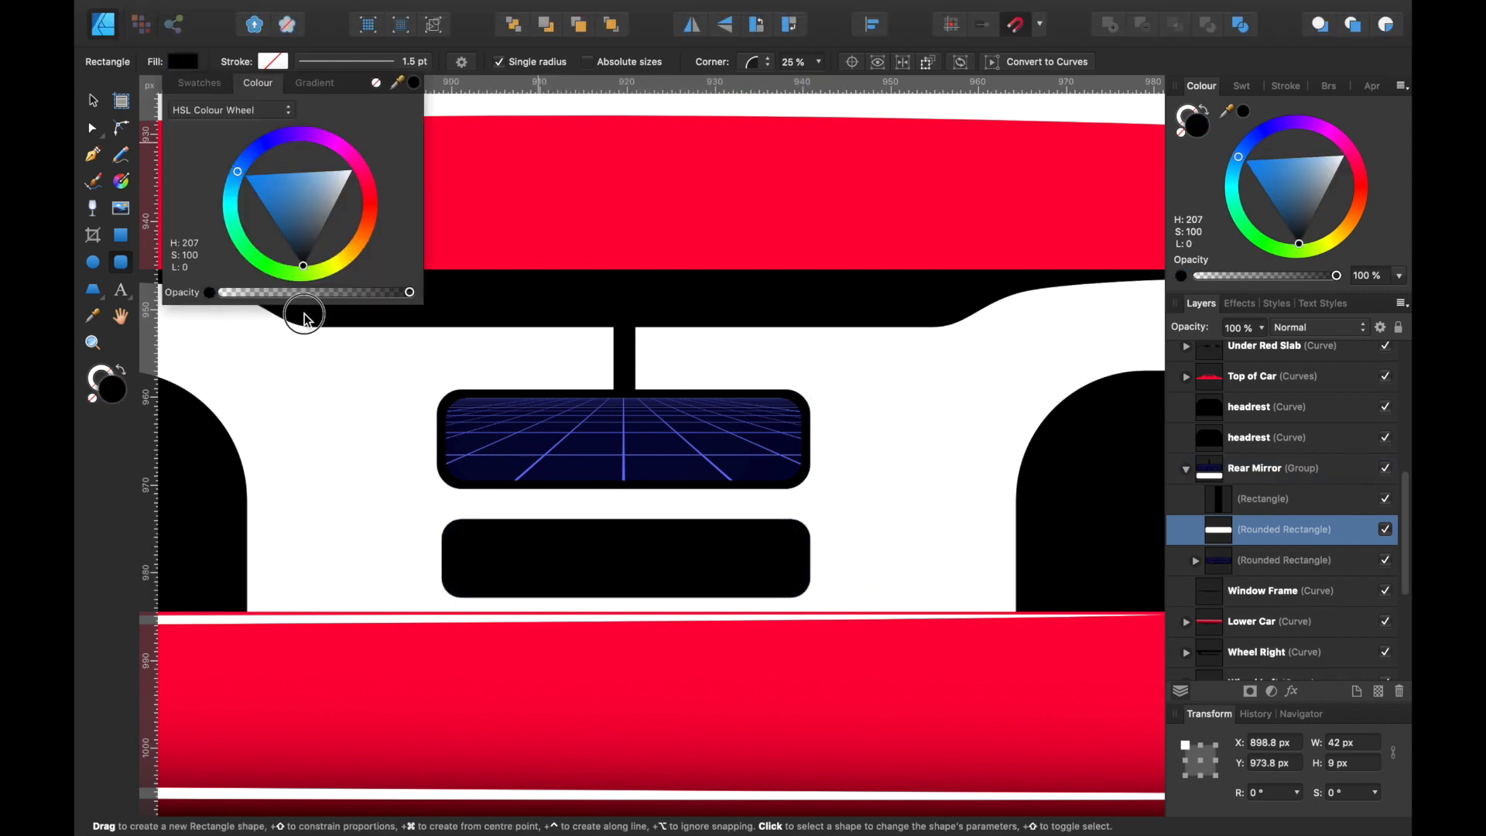
pyautogui.press('v')
pyautogui.moveTo(730, 558); pyautogui.dragTo(705, 561)
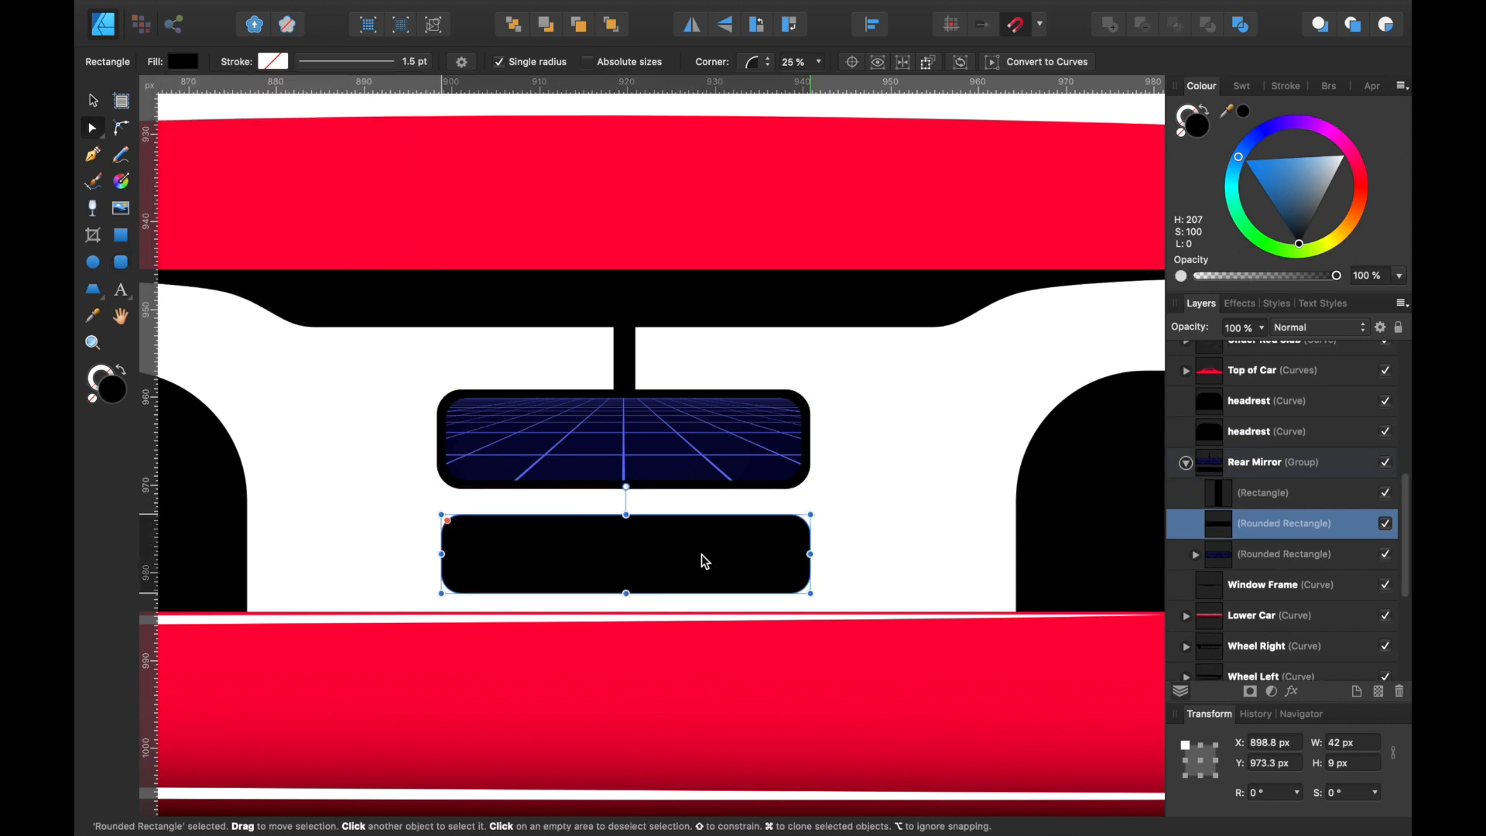
# Step: Duplicate the black rounded rectangle, shrink the copy to about 39.5 × 6.6 px inside it and fill it white
pyautogui.press('super+j')
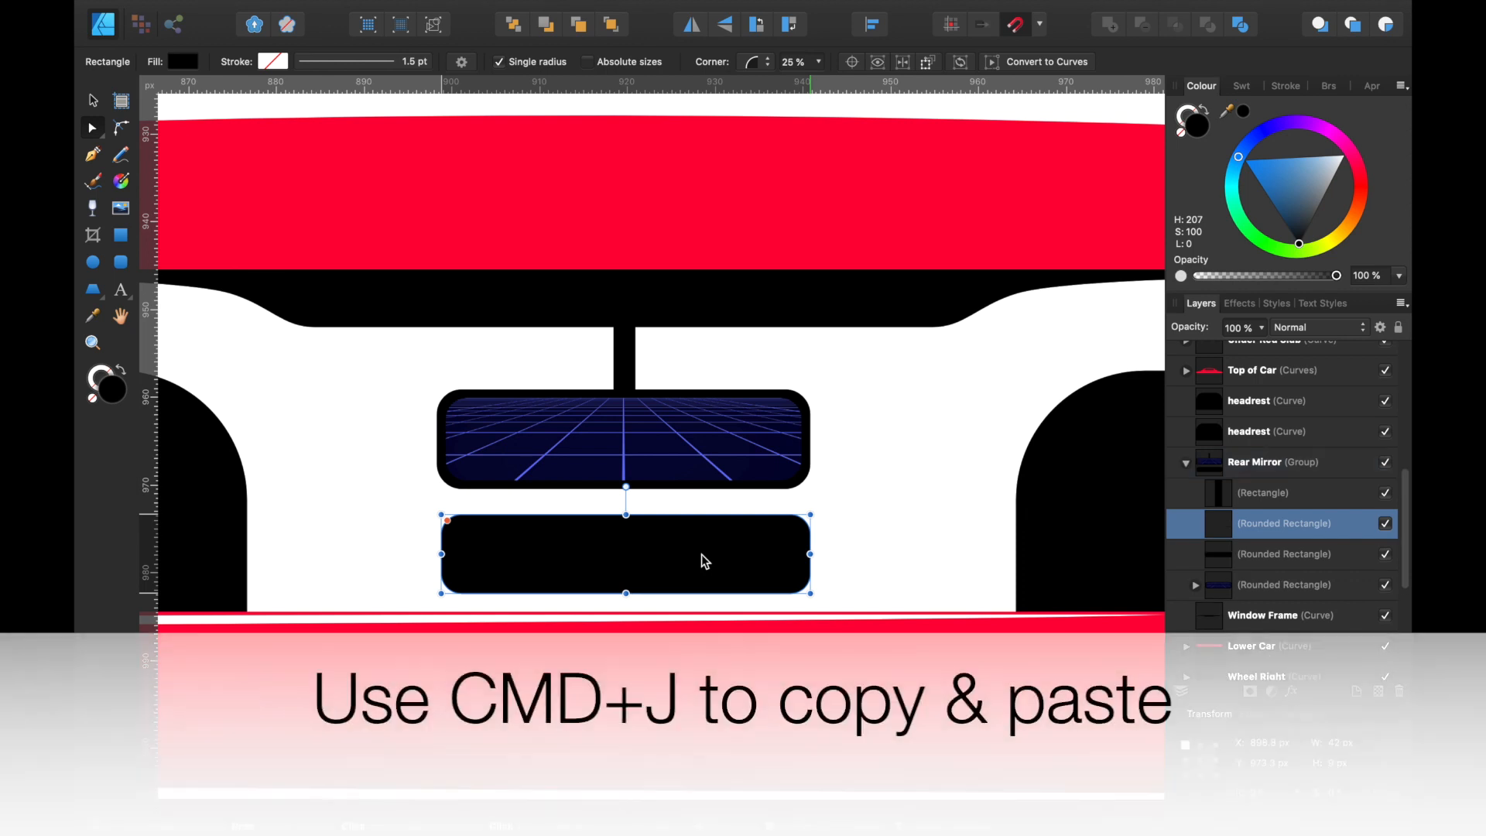
pyautogui.moveTo(810, 593)
pyautogui.mouseDown()
pyautogui.moveTo(783, 574)
pyautogui.moveTo(797, 580)
pyautogui.mouseUp()
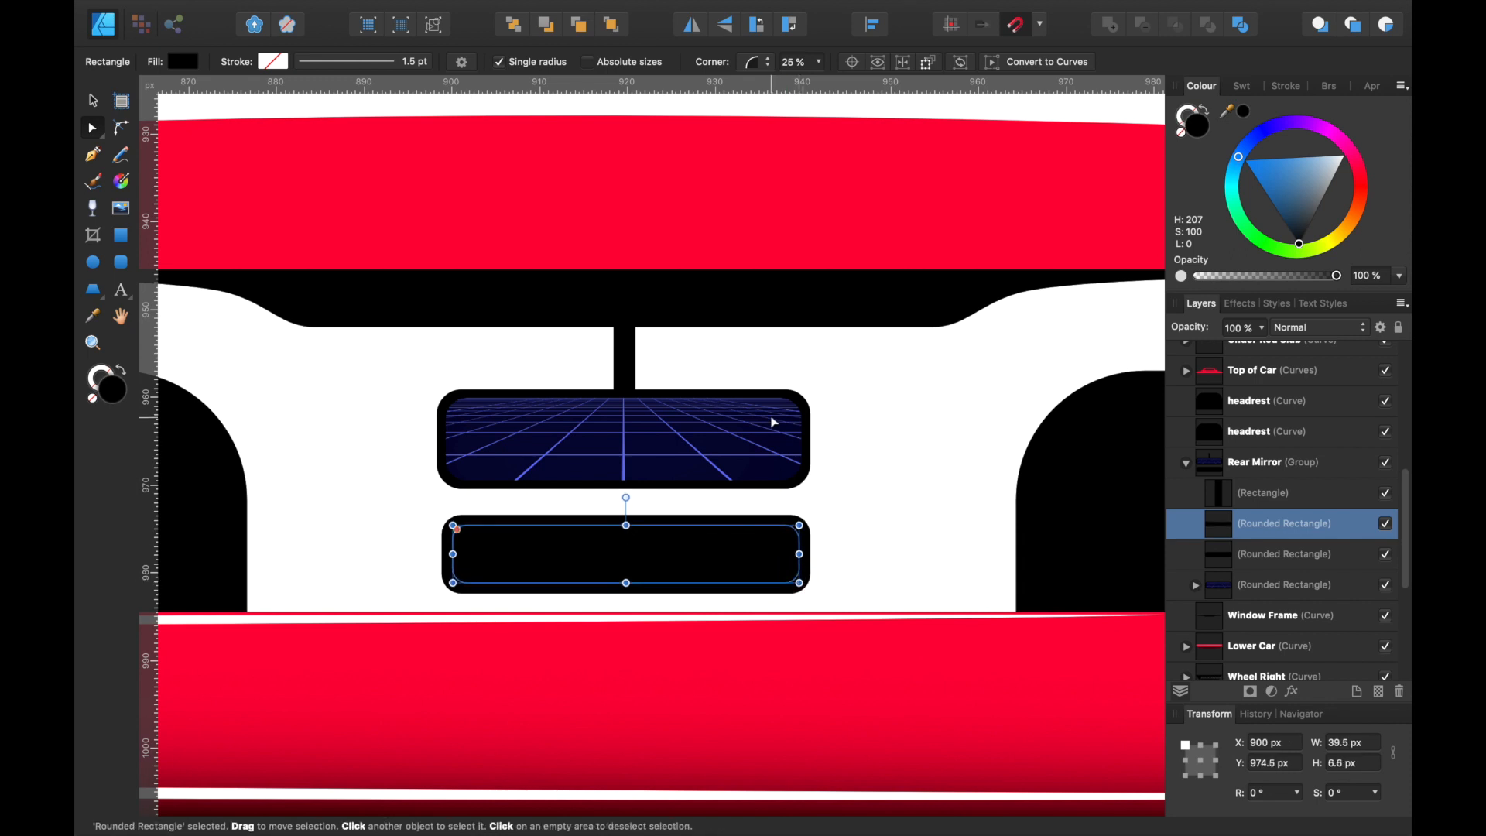
pyautogui.click(184, 63)
pyautogui.moveTo(302, 255); pyautogui.dragTo(353, 169)
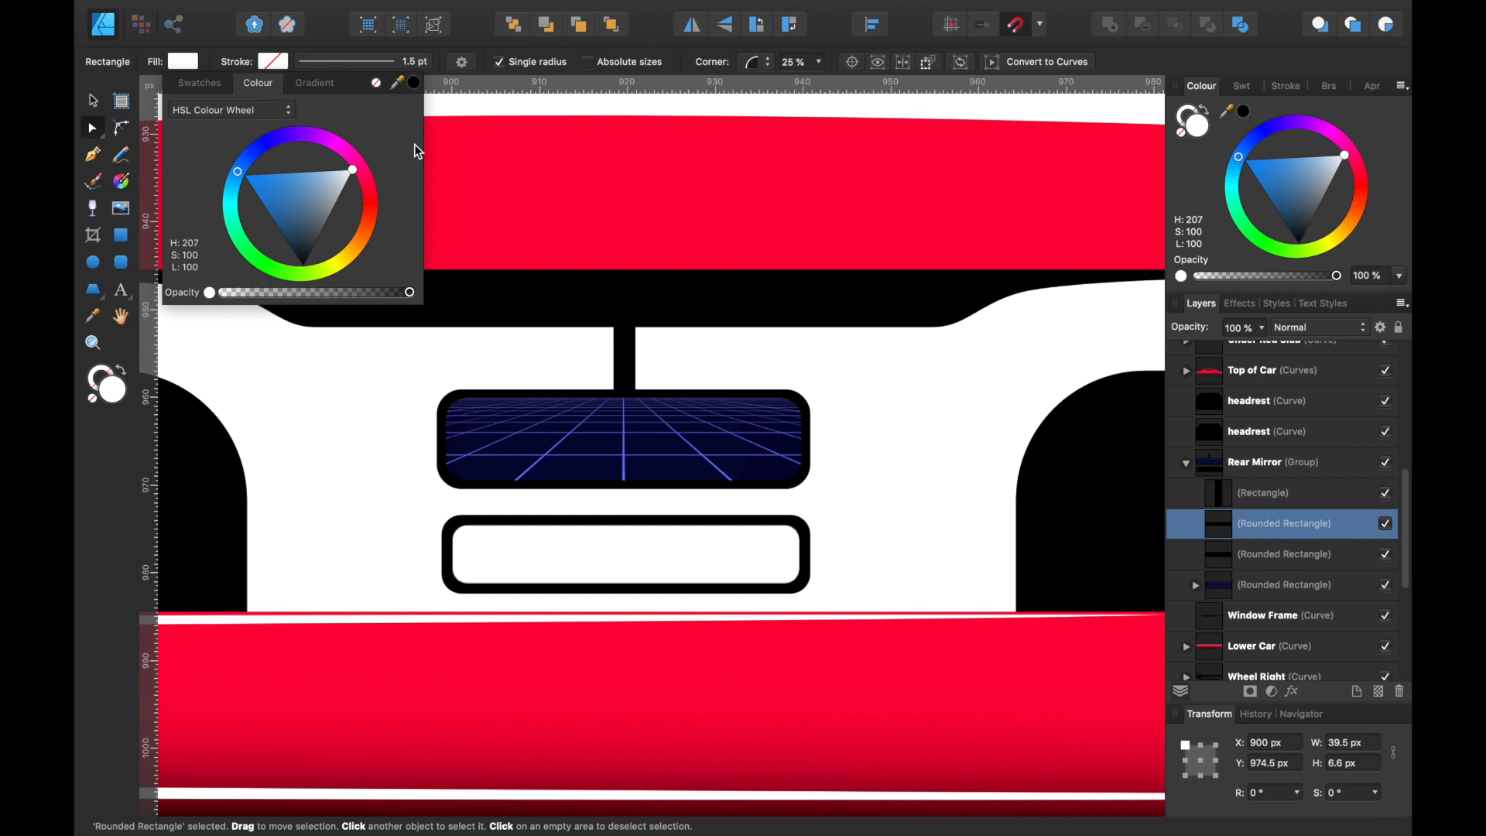
pyautogui.scroll(-1, 1009, 418)
pyautogui.hscroll(-2, 1008, 419)
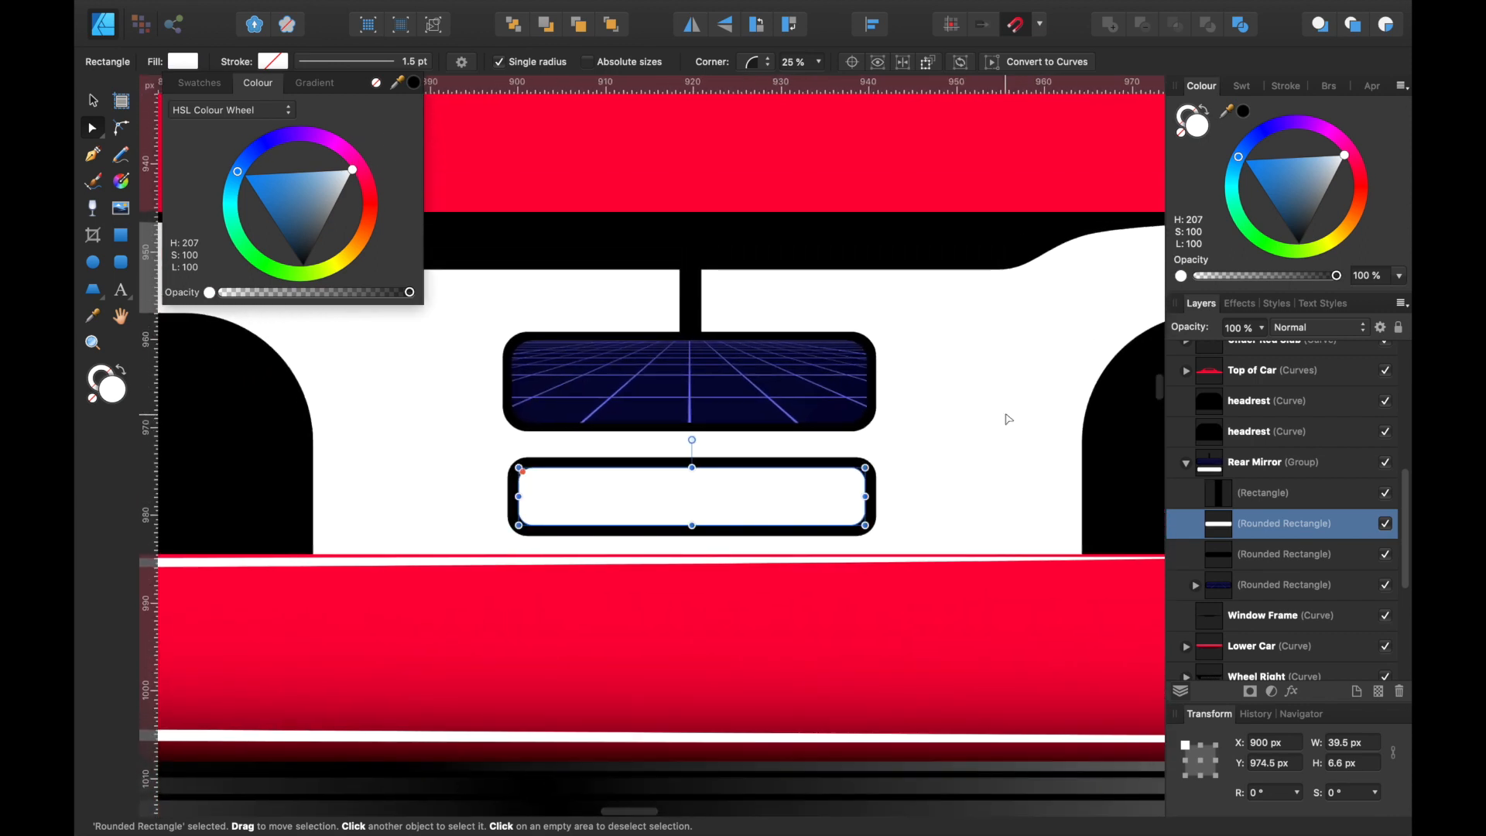
# Step: Expand the original mirror's nested rounded rectangles and examine how the Original Grid pixel layer is clipped inside the inner one
pyautogui.click(1274, 584)
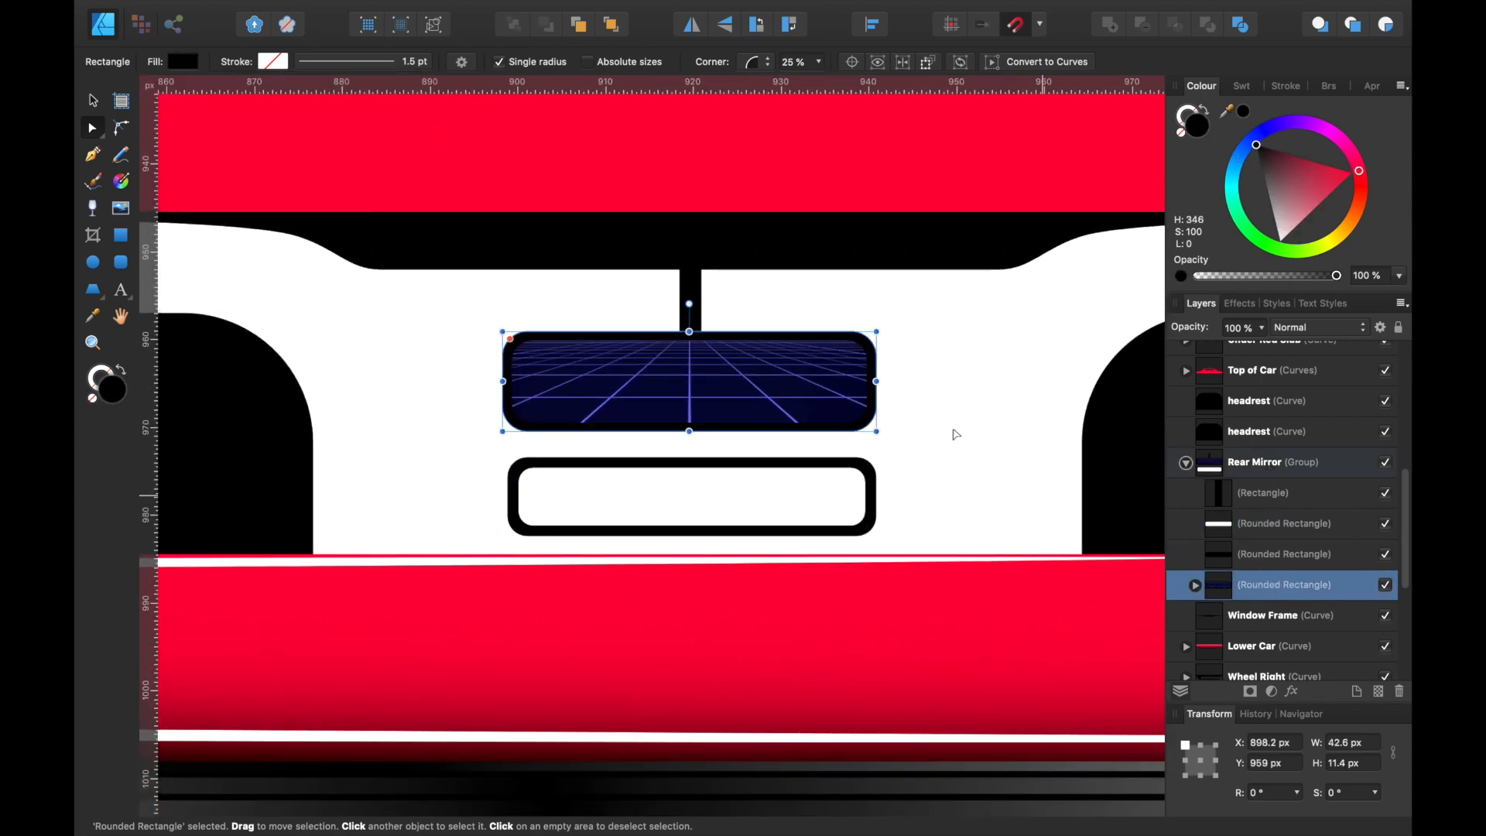
pyautogui.click(1195, 585)
pyautogui.scroll(-3, 1326, 562)
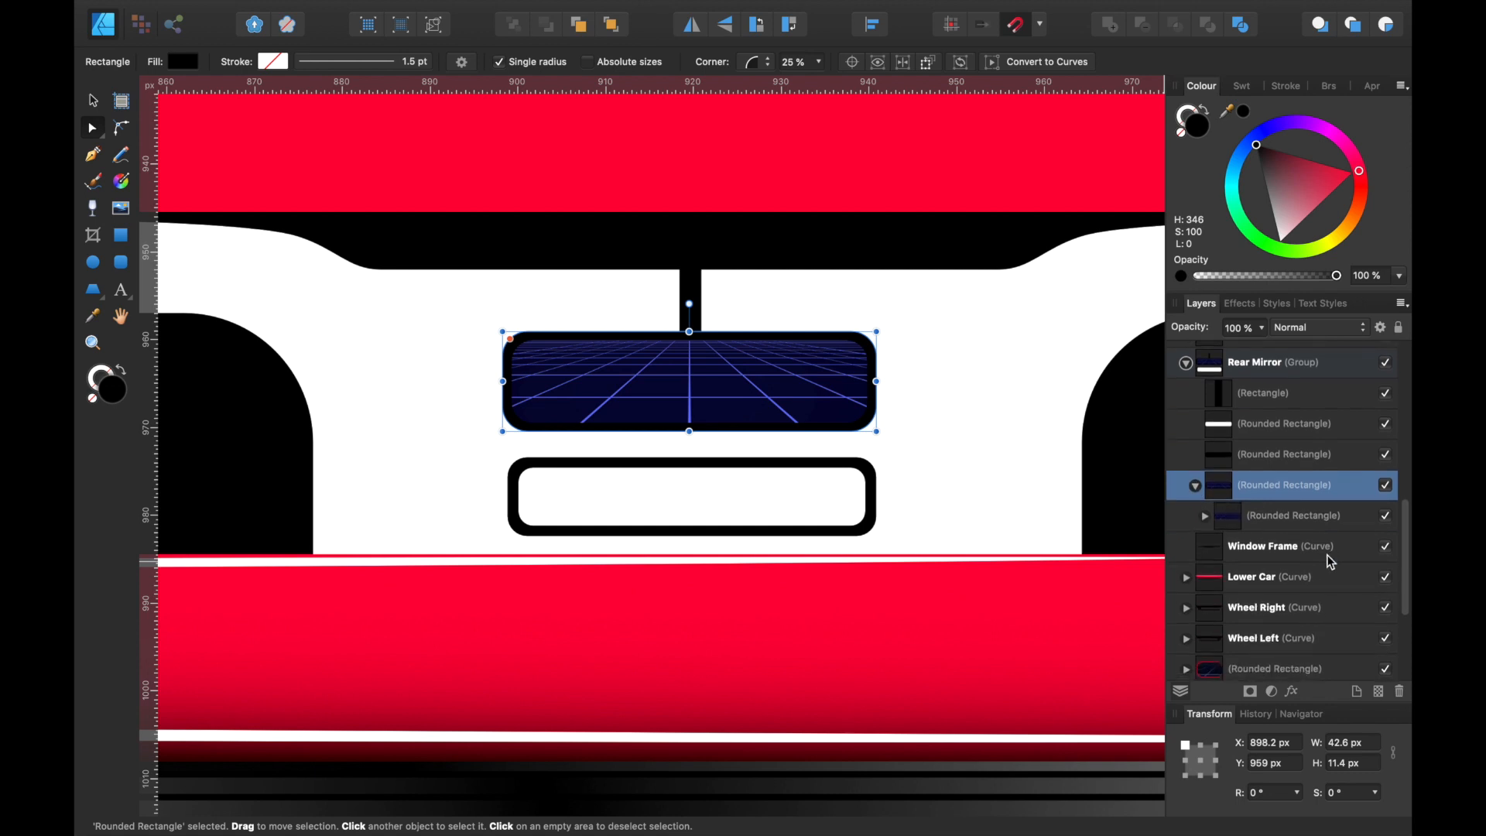
pyautogui.click(1252, 523)
pyautogui.click(1205, 517)
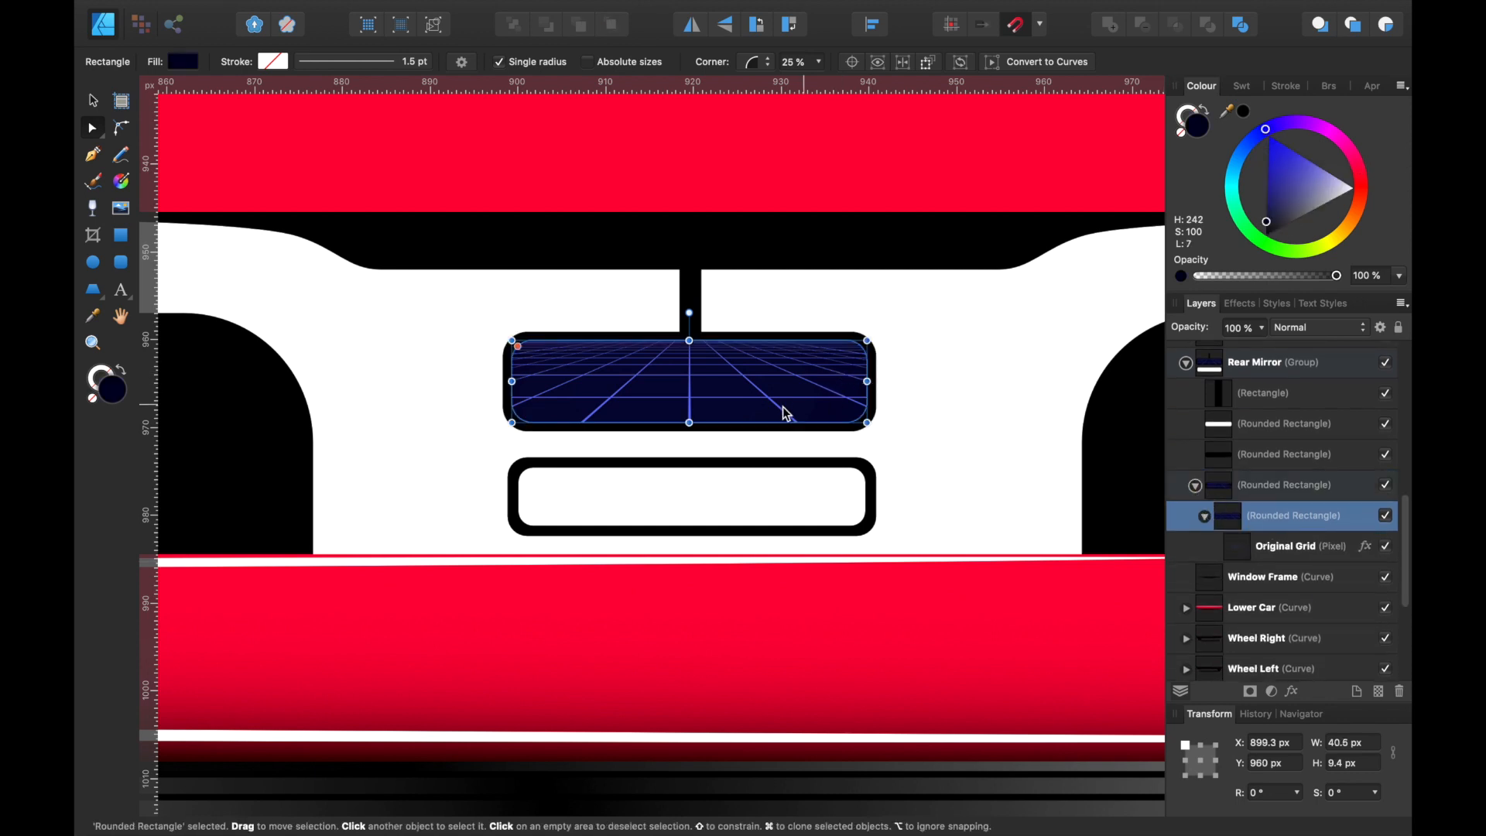
pyautogui.click(1278, 548)
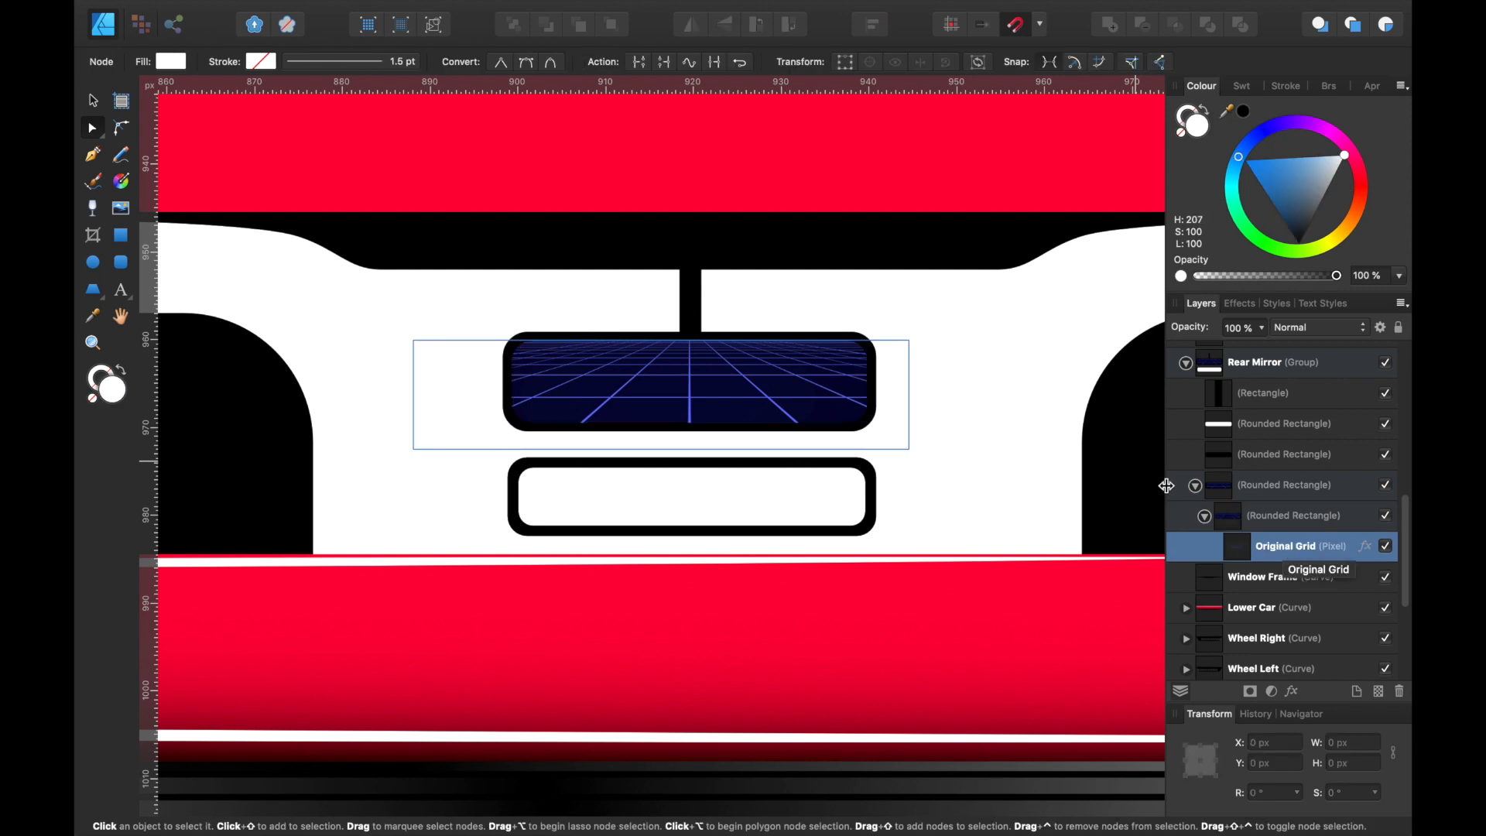
pyautogui.click(1275, 522)
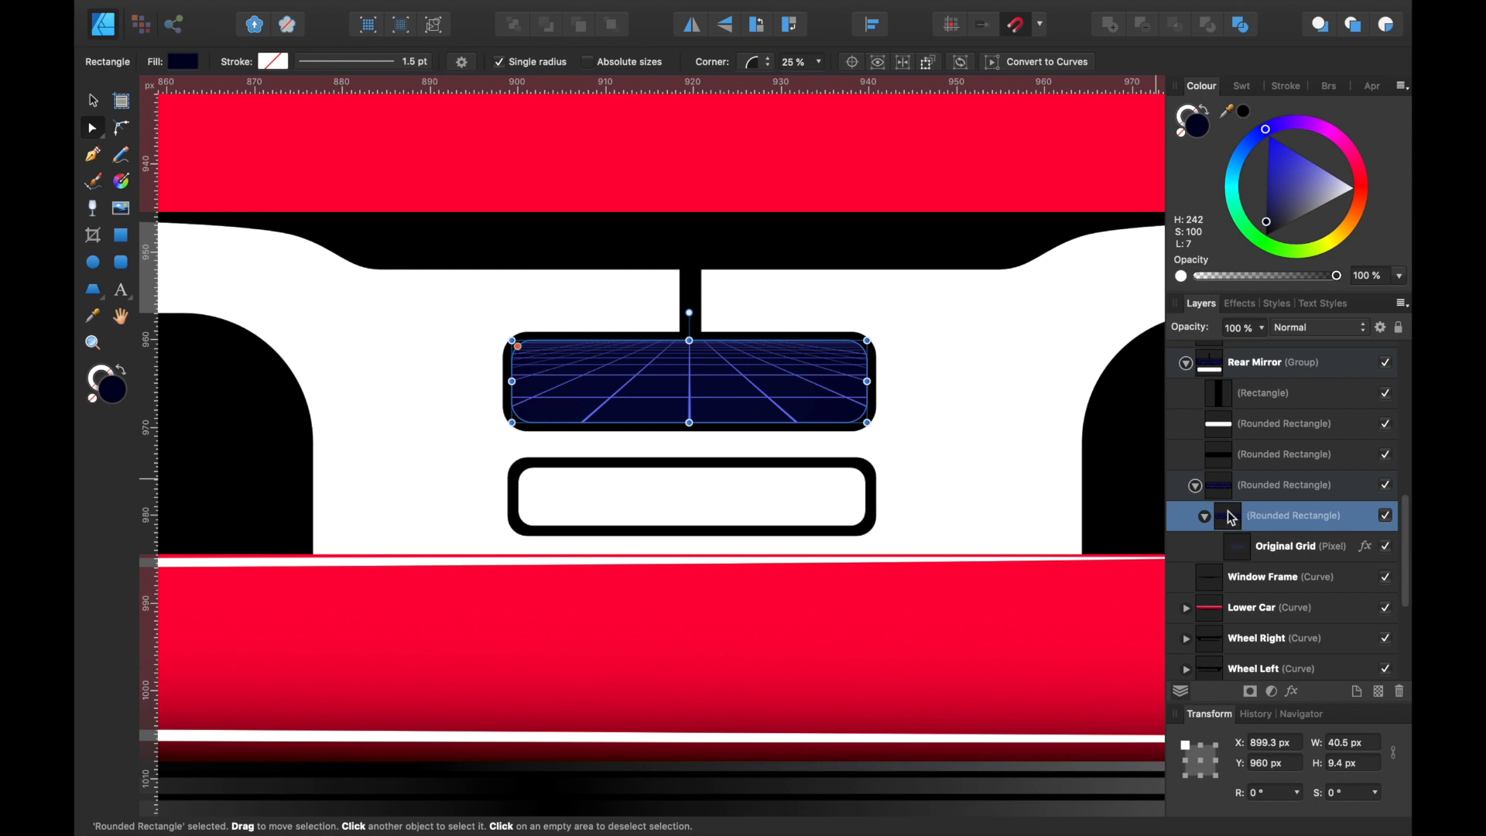
pyautogui.moveTo(1279, 548); pyautogui.dragTo(1223, 526)
pyautogui.click(1275, 547)
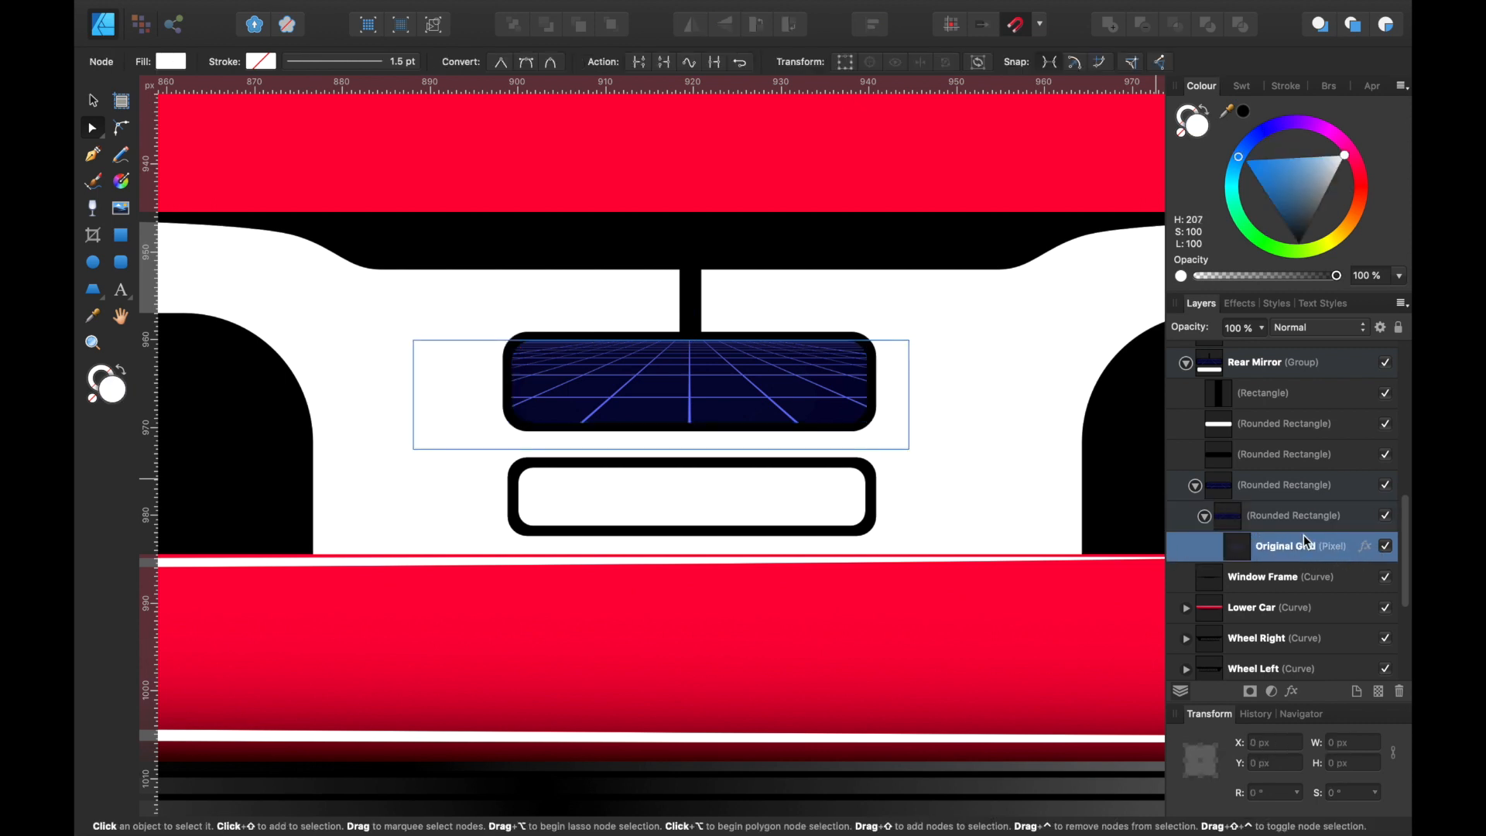
# Step: Try shifting the Original Grid inside the mirror and select the black rectangle forming the mirror's stem
pyautogui.click(101, 94)
pyautogui.moveTo(746, 397)
pyautogui.mouseDown()
pyautogui.moveTo(709, 405)
pyautogui.moveTo(826, 387)
pyautogui.moveTo(759, 391)
pyautogui.mouseUp()
pyautogui.click(690, 306)
pyautogui.scroll(2, 692, 298)
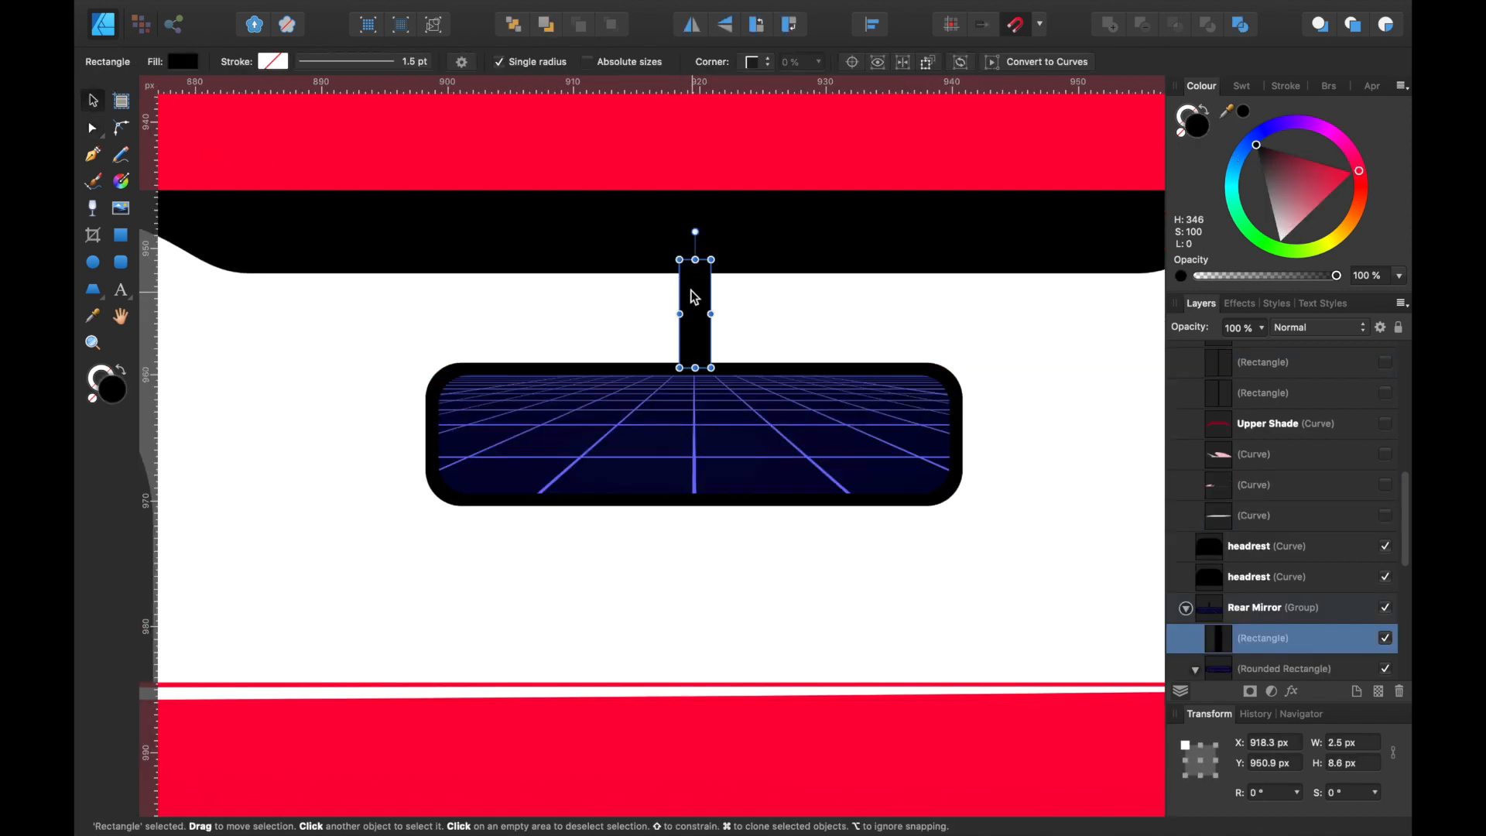
pyautogui.moveTo(703, 294)
pyautogui.mouseDown()
pyautogui.moveTo(454, 315)
pyautogui.moveTo(318, 392)
pyautogui.moveTo(773, 265)
pyautogui.moveTo(702, 293)
pyautogui.mouseUp()
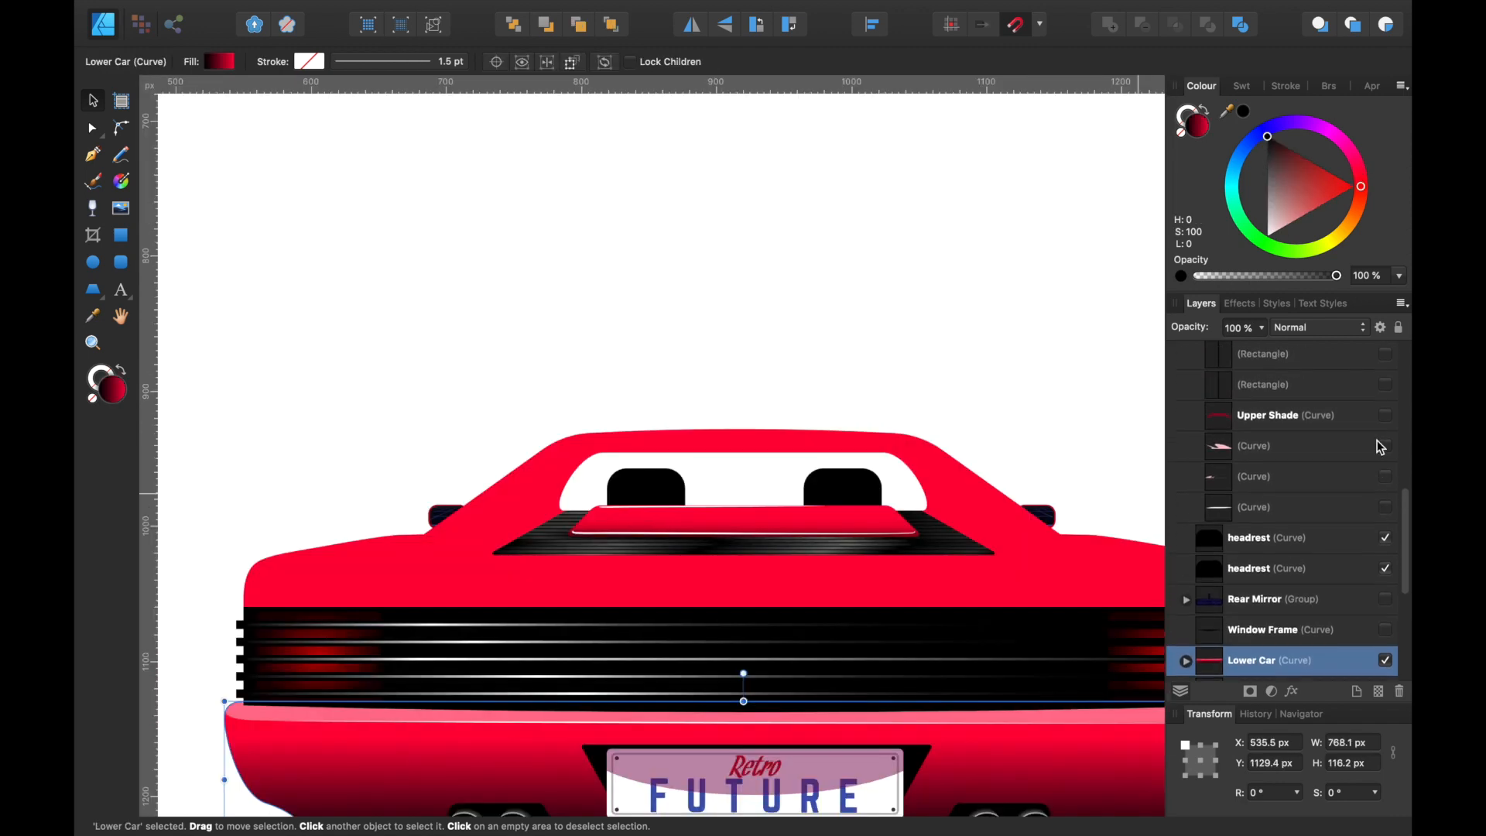
# Step: Hide the Top of Car layer and examine the Red Slab shape in front of the headrests
pyautogui.scroll(5, 1333, 443)
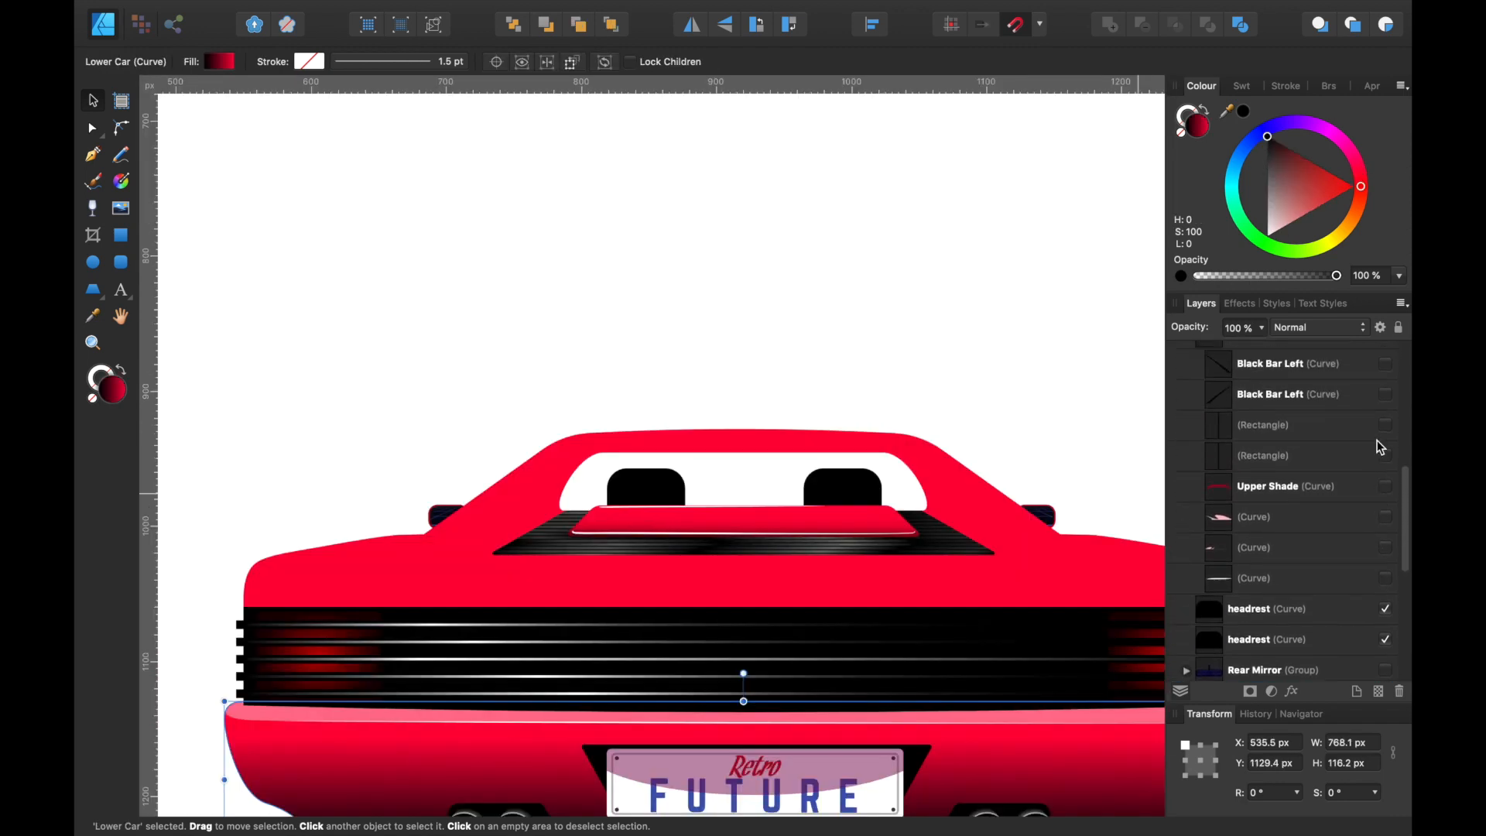
pyautogui.click(1384, 442)
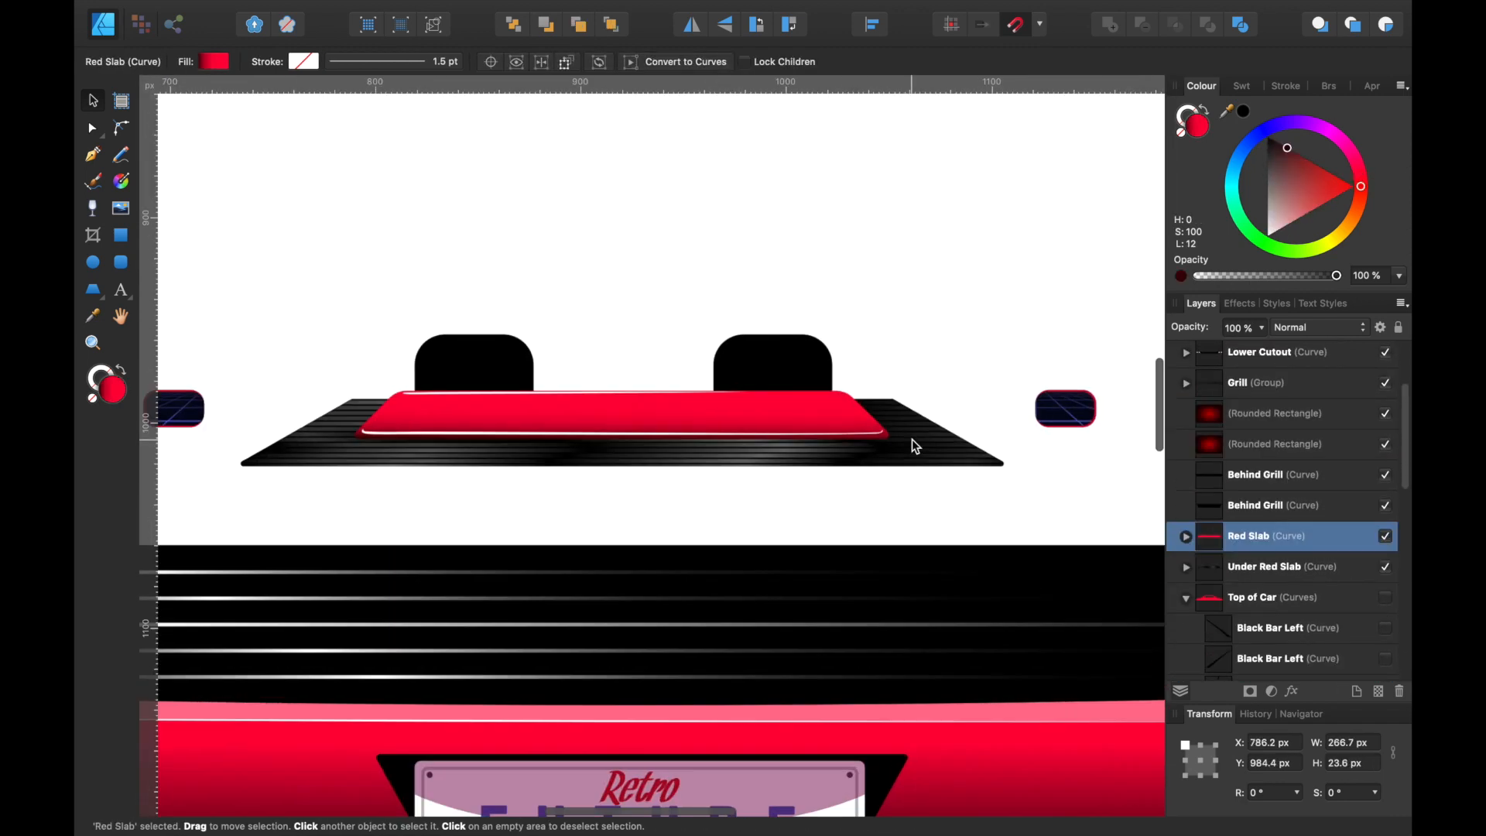
pyautogui.scroll(3, 912, 439)
pyautogui.hscroll(-5, 916, 447)
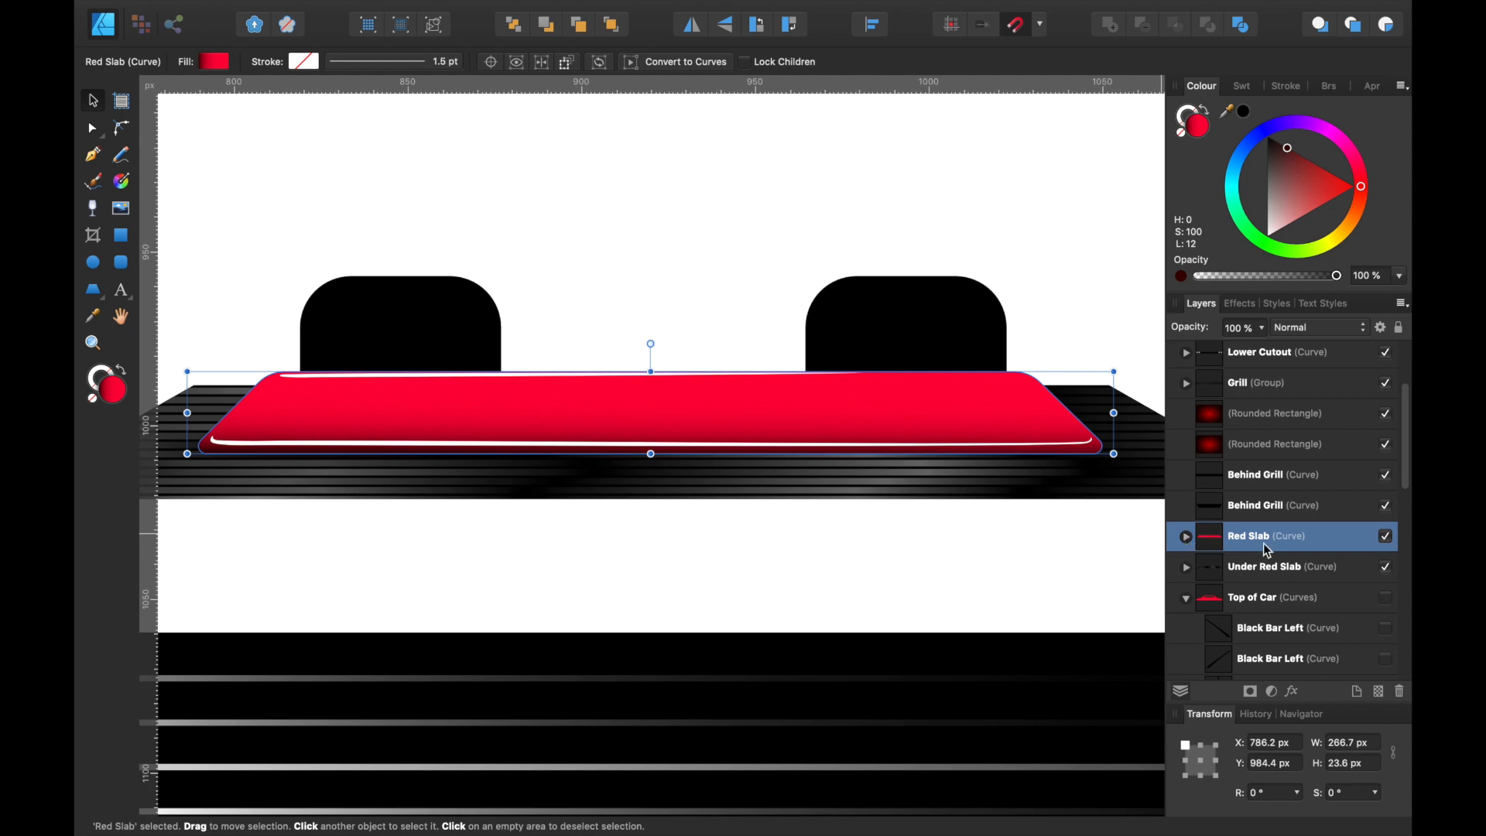
# Step: Draw a trapezoid about 226.4 × 27.6 px above the headrests and fill it mid grey
pyautogui.scroll(-2, 557, 402)
pyautogui.click(94, 290)
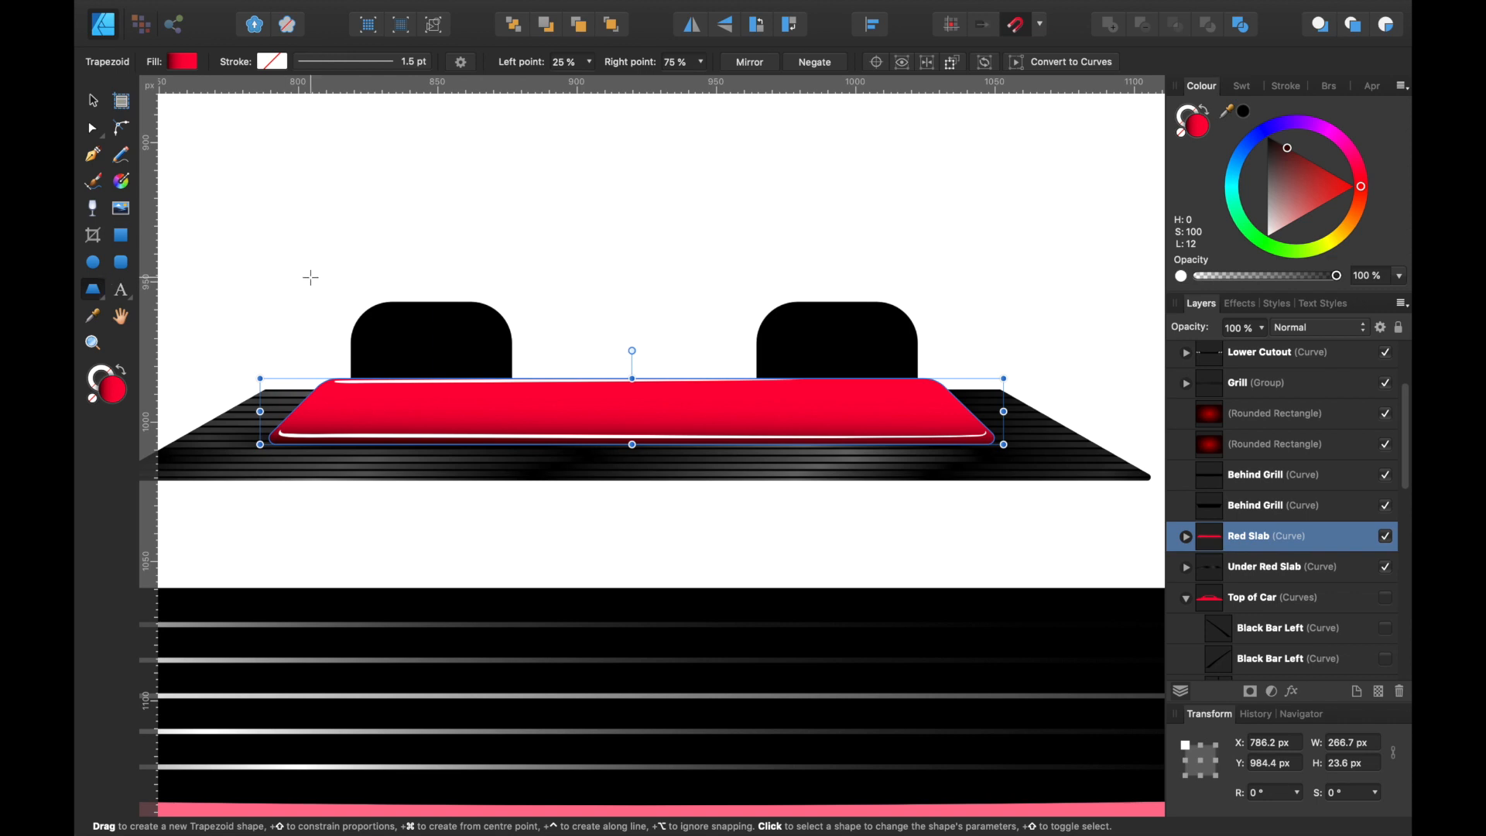
pyautogui.moveTo(320, 281); pyautogui.dragTo(951, 205)
pyautogui.click(182, 61)
pyautogui.moveTo(345, 180); pyautogui.dragTo(348, 239)
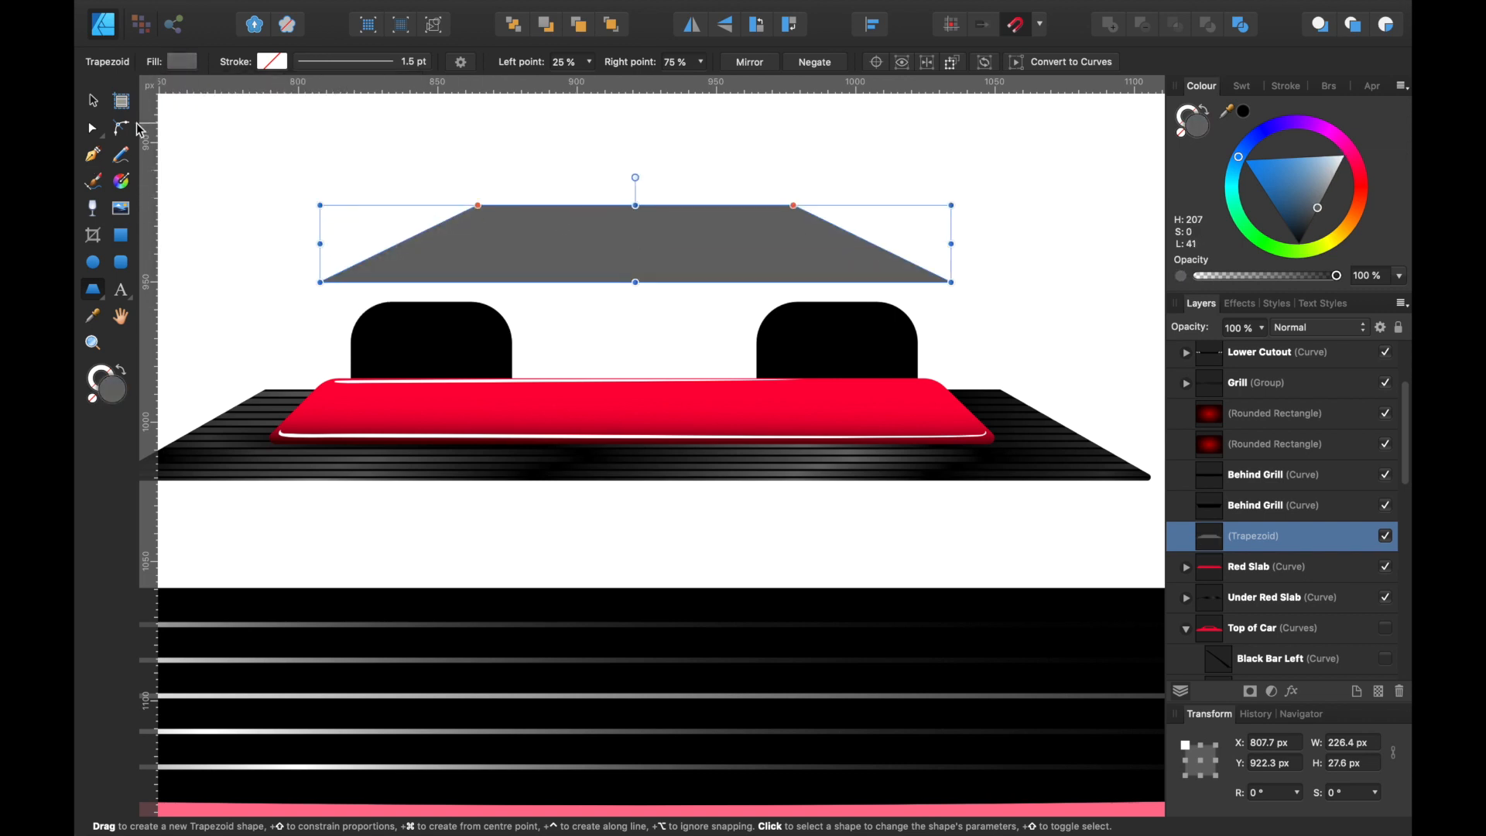
# Step: Widen the trapezoid's top edge evenly, with its left point at 14 % and right point at 86 %
pyautogui.click(93, 128)
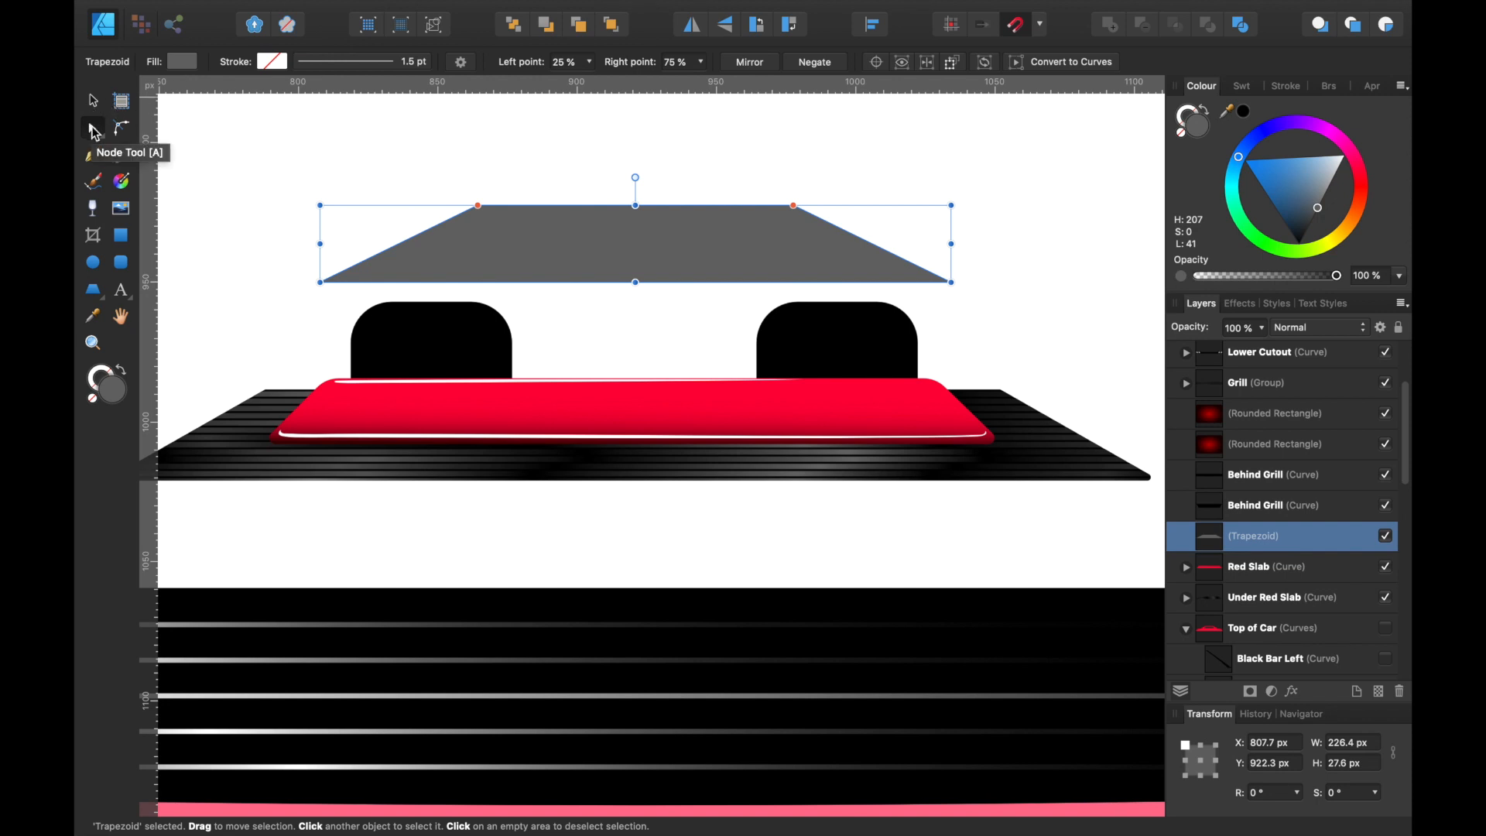
pyautogui.moveTo(481, 207)
pyautogui.mouseDown()
pyautogui.moveTo(341, 212)
pyautogui.moveTo(577, 210)
pyautogui.moveTo(368, 206)
pyautogui.moveTo(630, 193)
pyautogui.moveTo(465, 193)
pyautogui.moveTo(476, 195)
pyautogui.mouseUp()
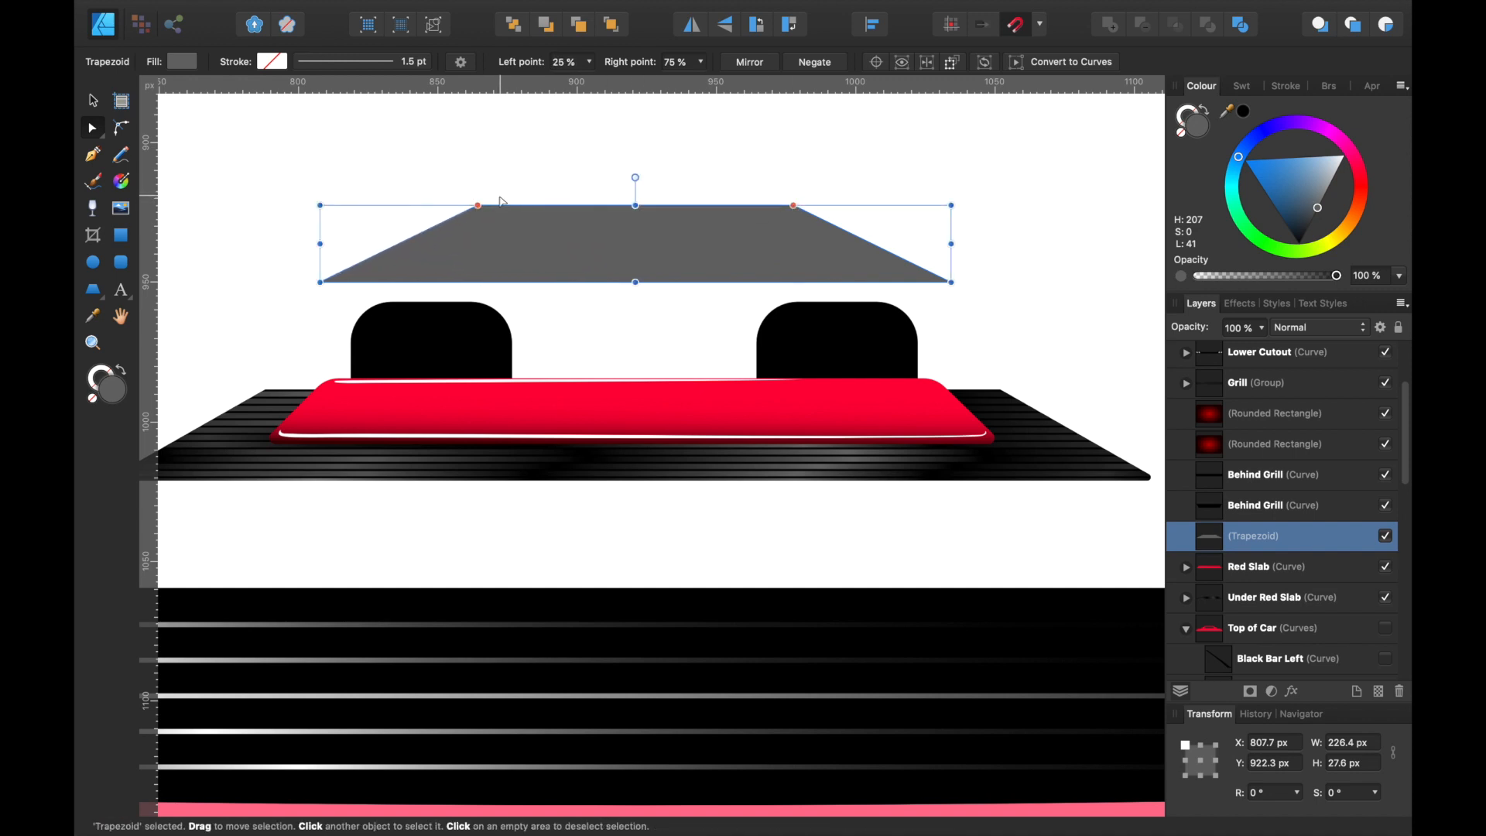
pyautogui.moveTo(478, 205); pyautogui.dragTo(407, 205)
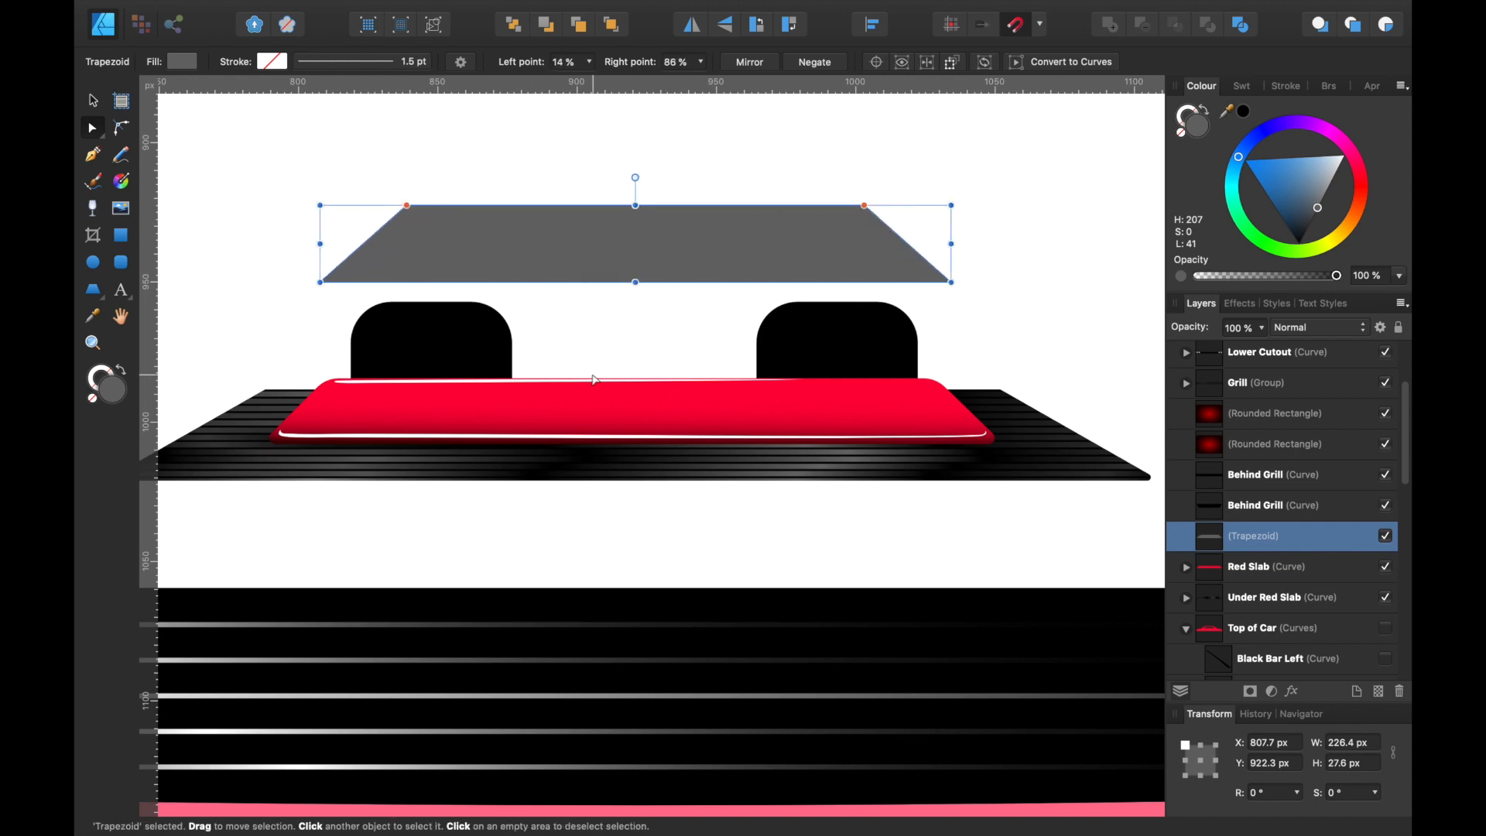
# Step: Round all four corners of the grey trapezoid to a radius of about 3.1 px
pyautogui.click(123, 131)
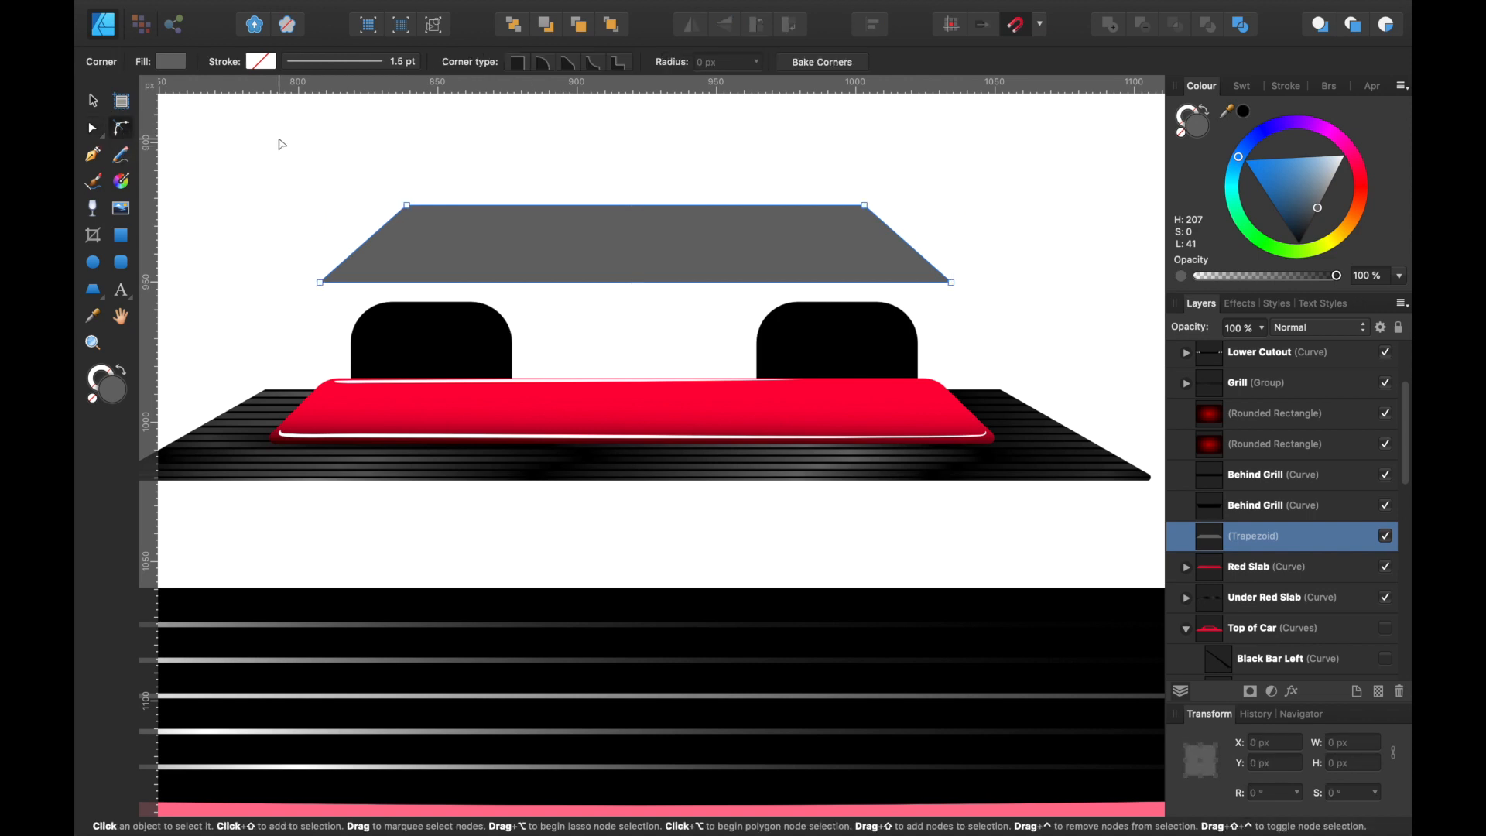
pyautogui.moveTo(278, 139); pyautogui.dragTo(952, 299)
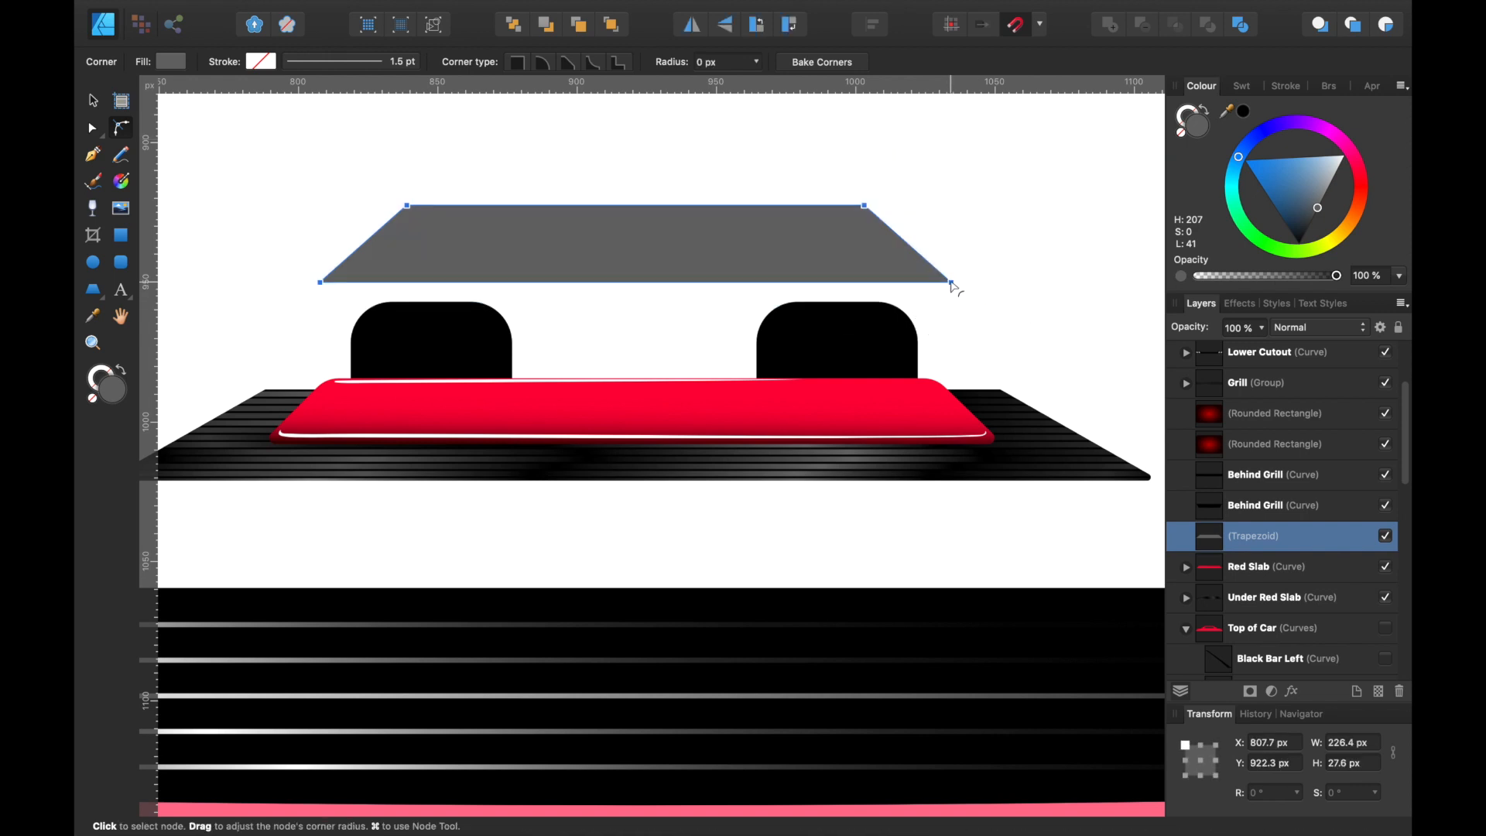
pyautogui.moveTo(952, 285)
pyautogui.mouseDown()
pyautogui.moveTo(901, 263)
pyautogui.moveTo(946, 280)
pyautogui.moveTo(902, 265)
pyautogui.moveTo(928, 279)
pyautogui.mouseUp()
pyautogui.scroll(5, 930, 278)
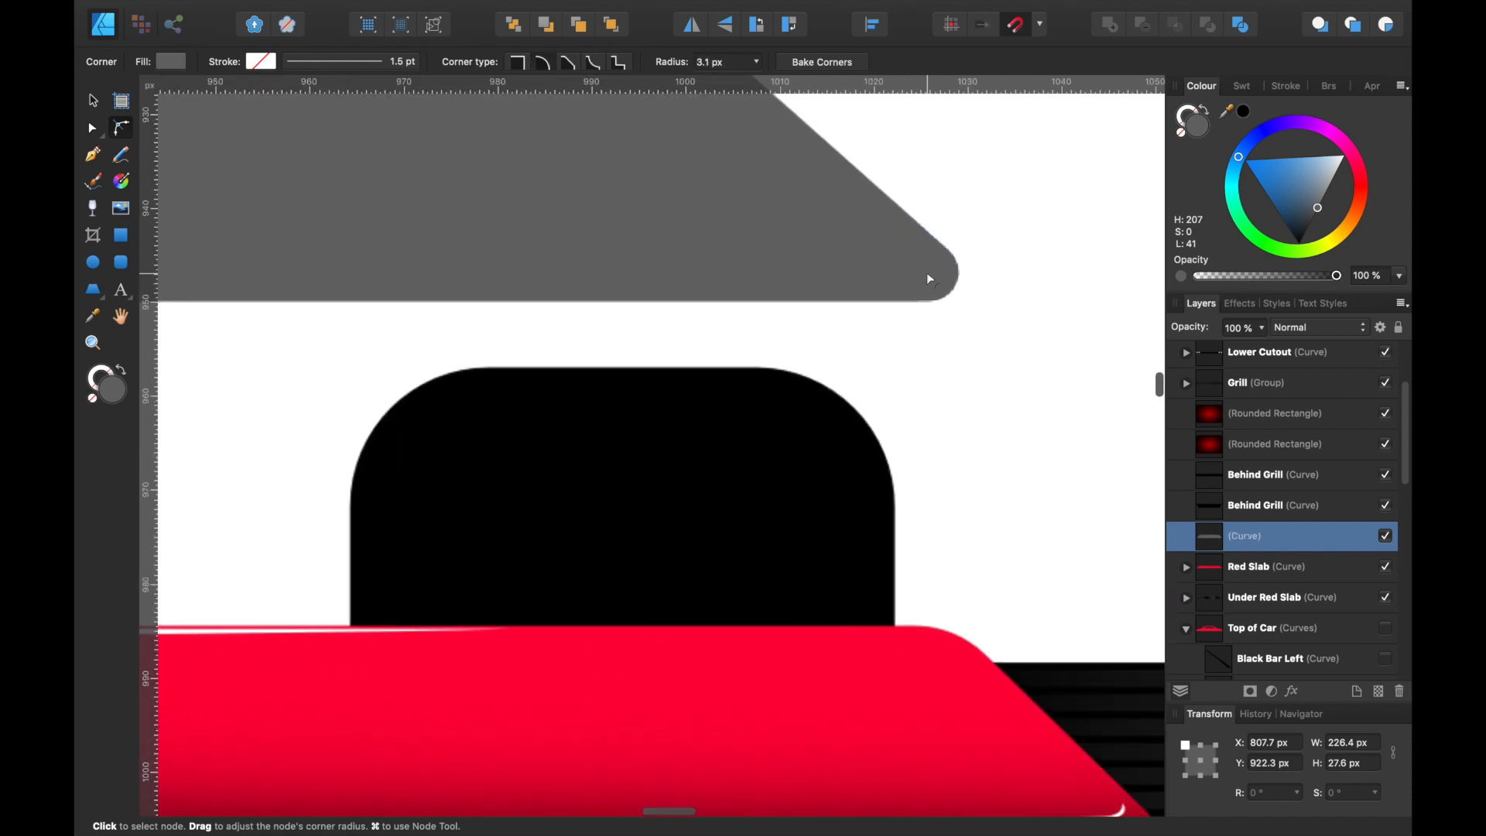
pyautogui.hscroll(-10, 929, 276)
pyautogui.scroll(2, 928, 276)
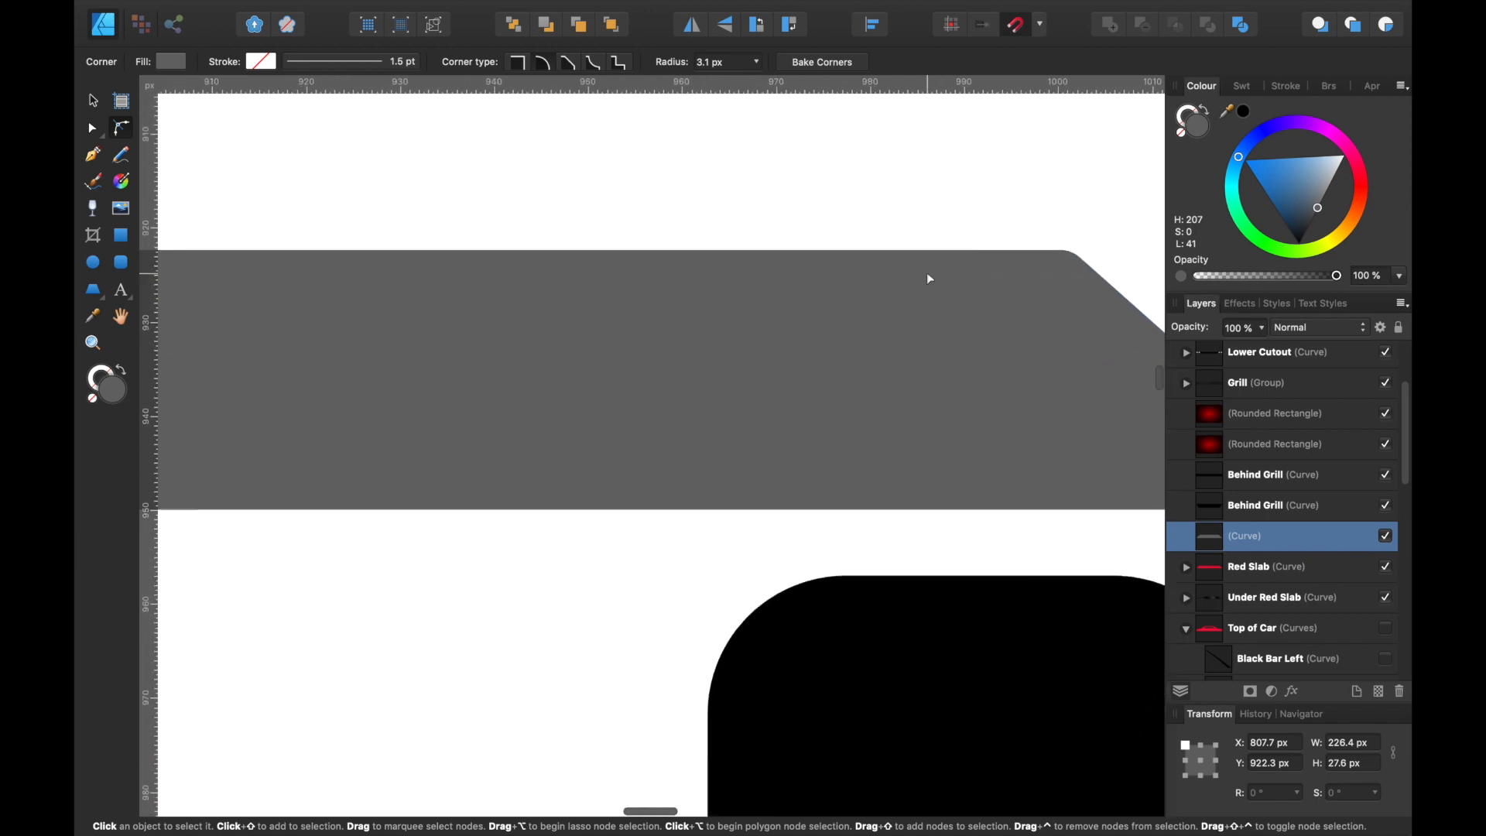
pyautogui.hscroll(-3, 927, 273)
pyautogui.moveTo(927, 279); pyautogui.dragTo(927, 410)
pyautogui.scroll(-5, 927, 410)
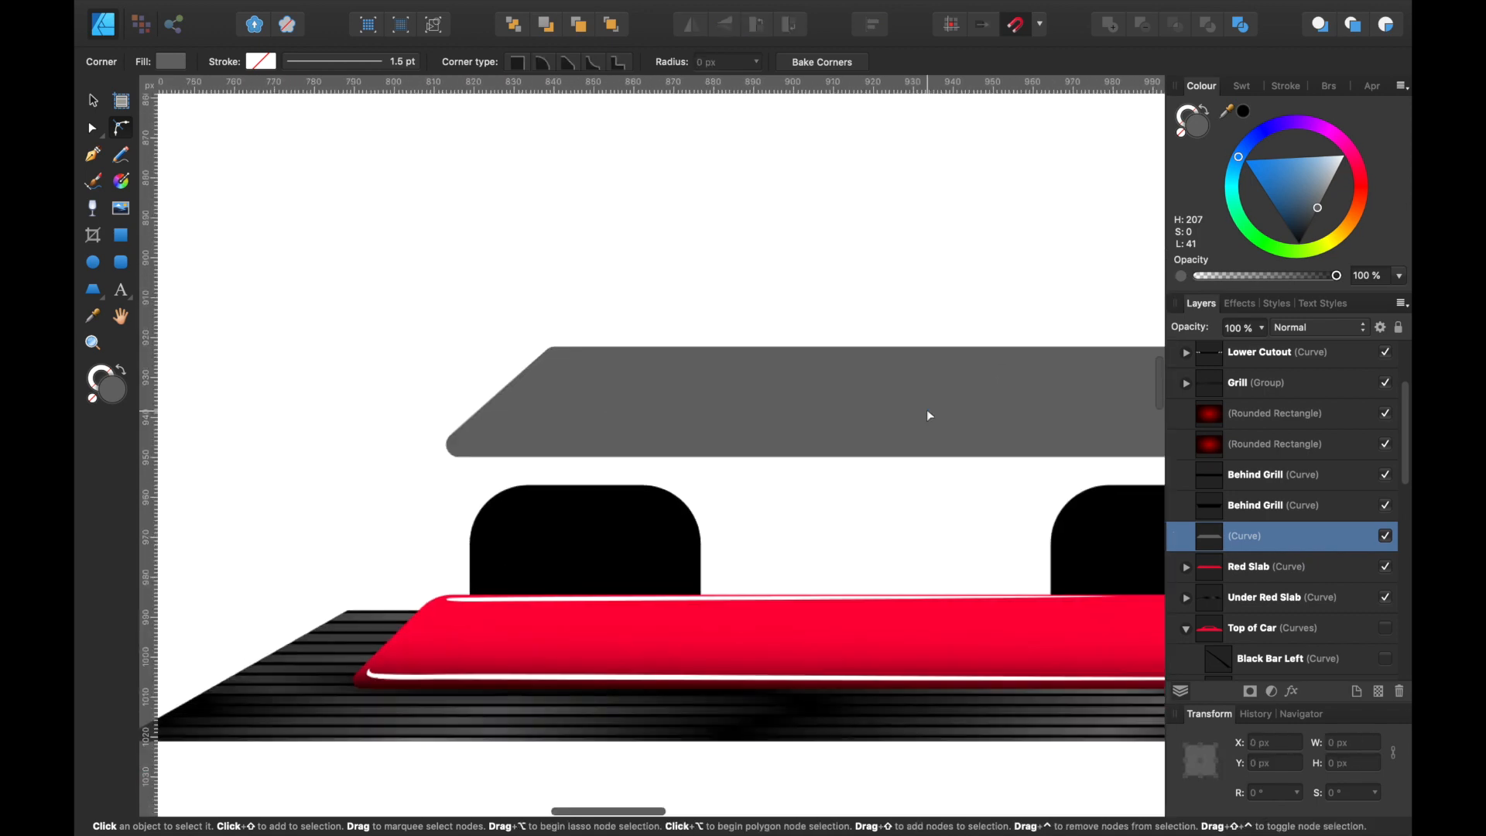
pyautogui.hscroll(4, 927, 410)
pyautogui.click(926, 416)
pyautogui.scroll(-2, 967, 387)
pyautogui.scroll(4, 1022, 298)
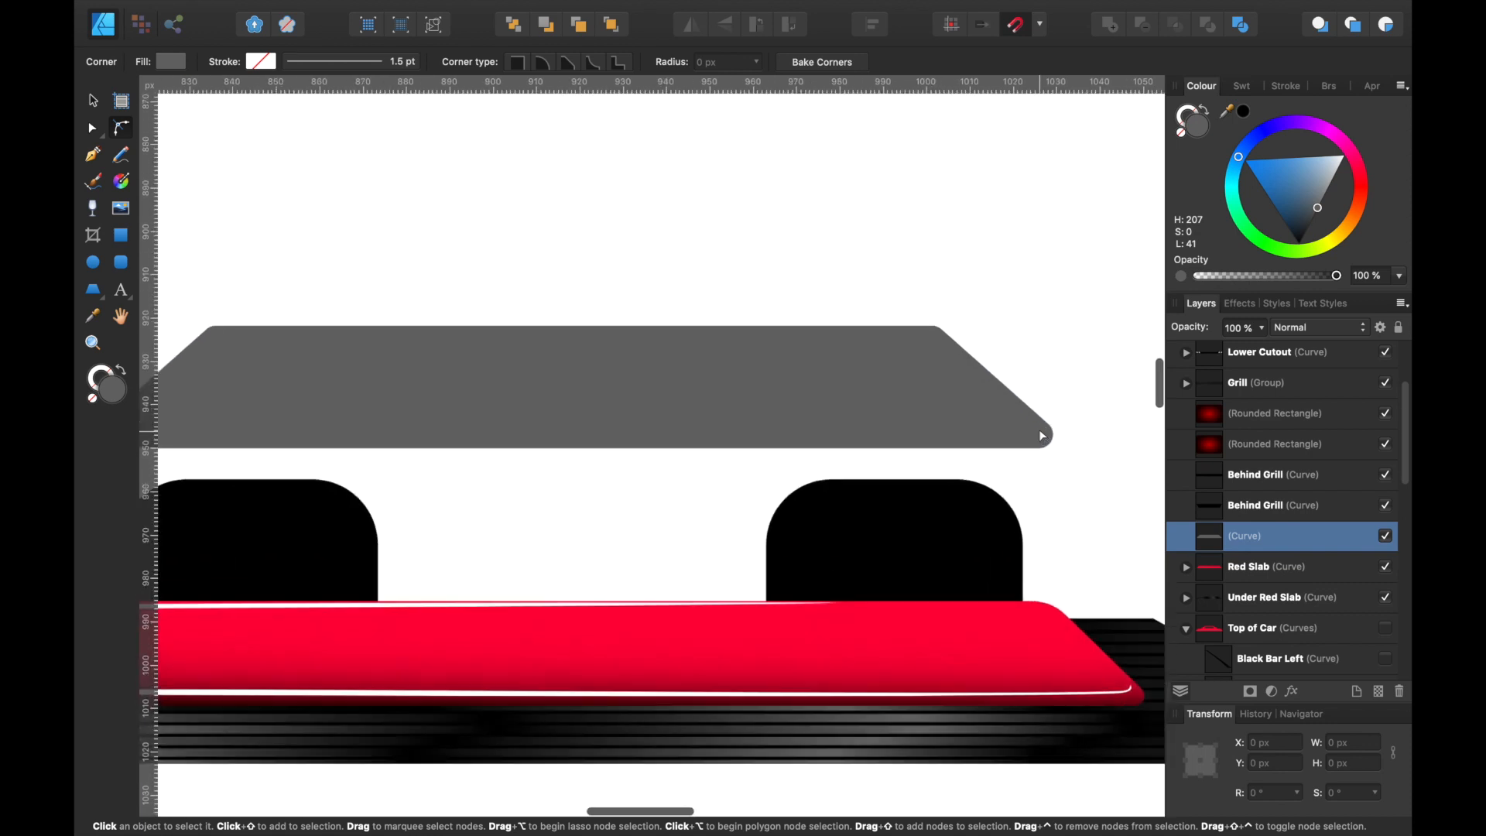
# Step: Try adjusting the upper right corner of the grey trapezoid on its own and undo the change
pyautogui.click(1022, 298)
pyautogui.click(923, 320)
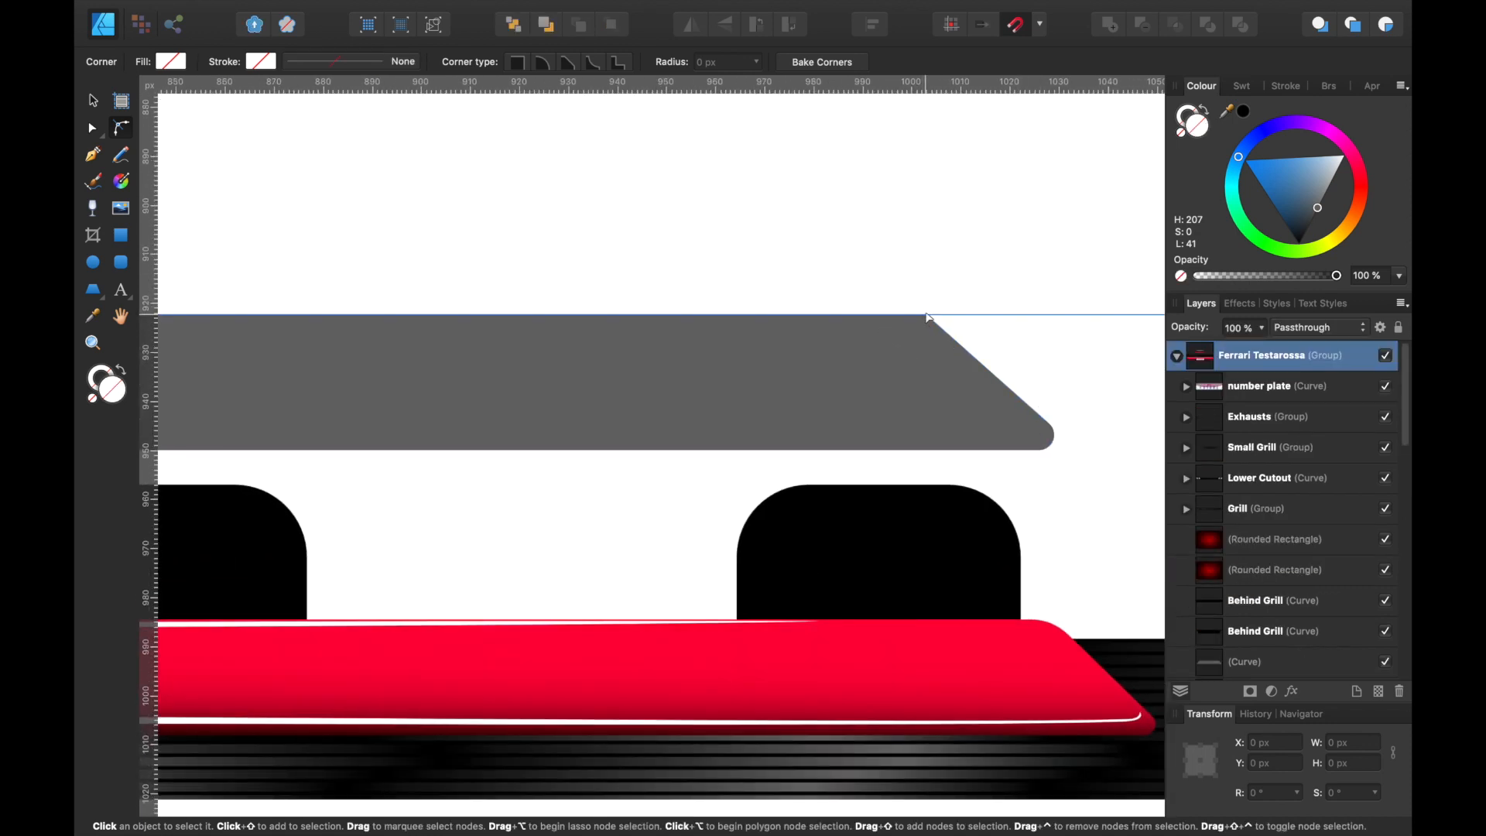
pyautogui.click(925, 323)
pyautogui.moveTo(924, 316); pyautogui.dragTo(741, 313)
pyautogui.press('super+z')
# Step: Delete the grey rounded trapezoid above the headrests
pyautogui.press('c')
pyautogui.scroll(-3, 741, 314)
pyautogui.scroll(3, 740, 309)
pyautogui.press('v')
pyautogui.press('Delete')
# Step: Fill the Red Slab with solid red at HSL 0, 100, 50
pyautogui.scroll(-5, 926, 328)
pyautogui.click(849, 263)
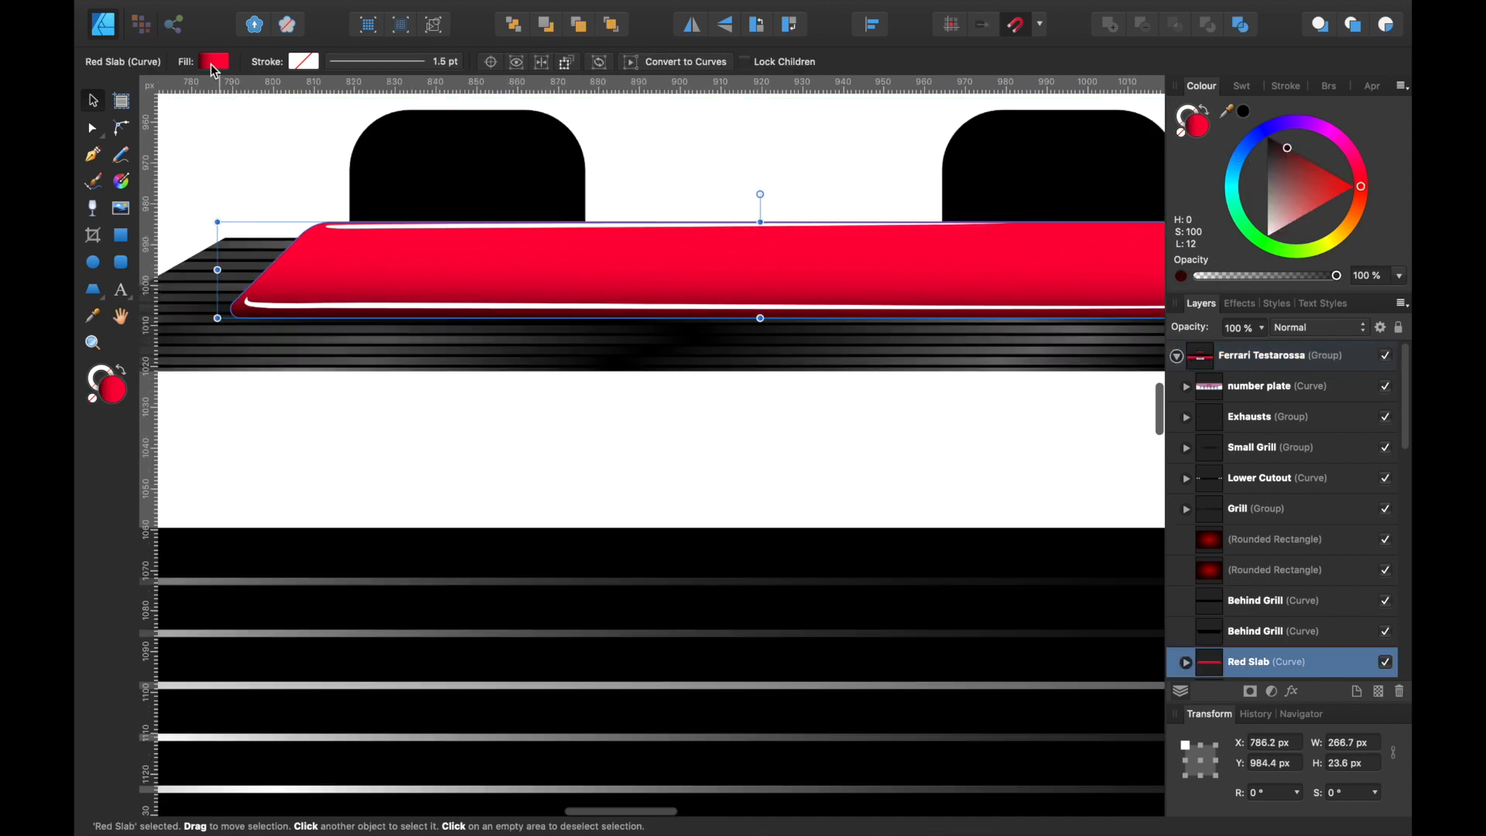
pyautogui.click(214, 64)
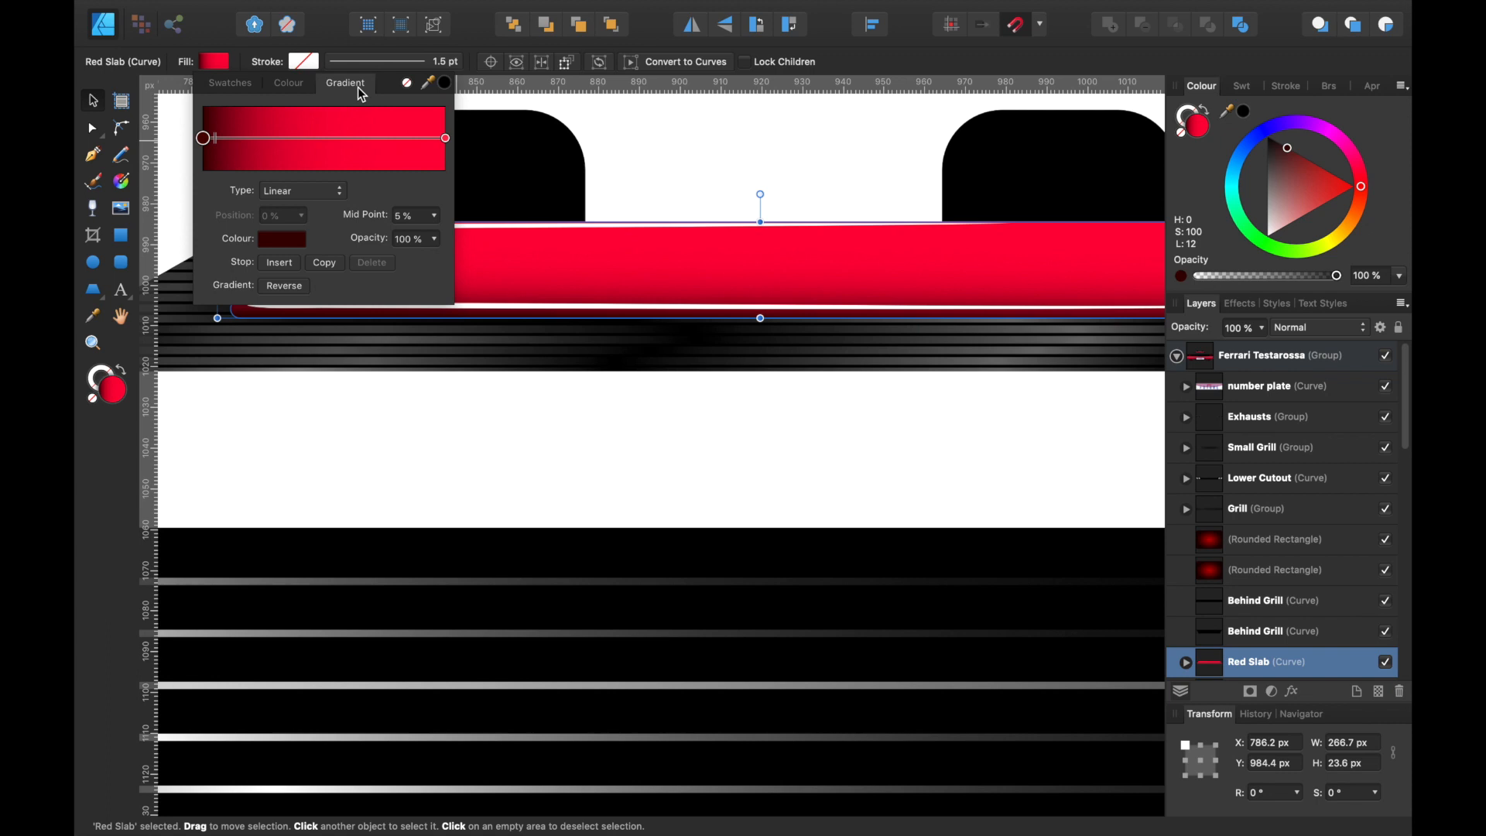
pyautogui.click(298, 85)
pyautogui.moveTo(338, 194)
pyautogui.mouseDown()
pyautogui.moveTo(329, 175)
pyautogui.moveTo(399, 203)
pyautogui.mouseUp()
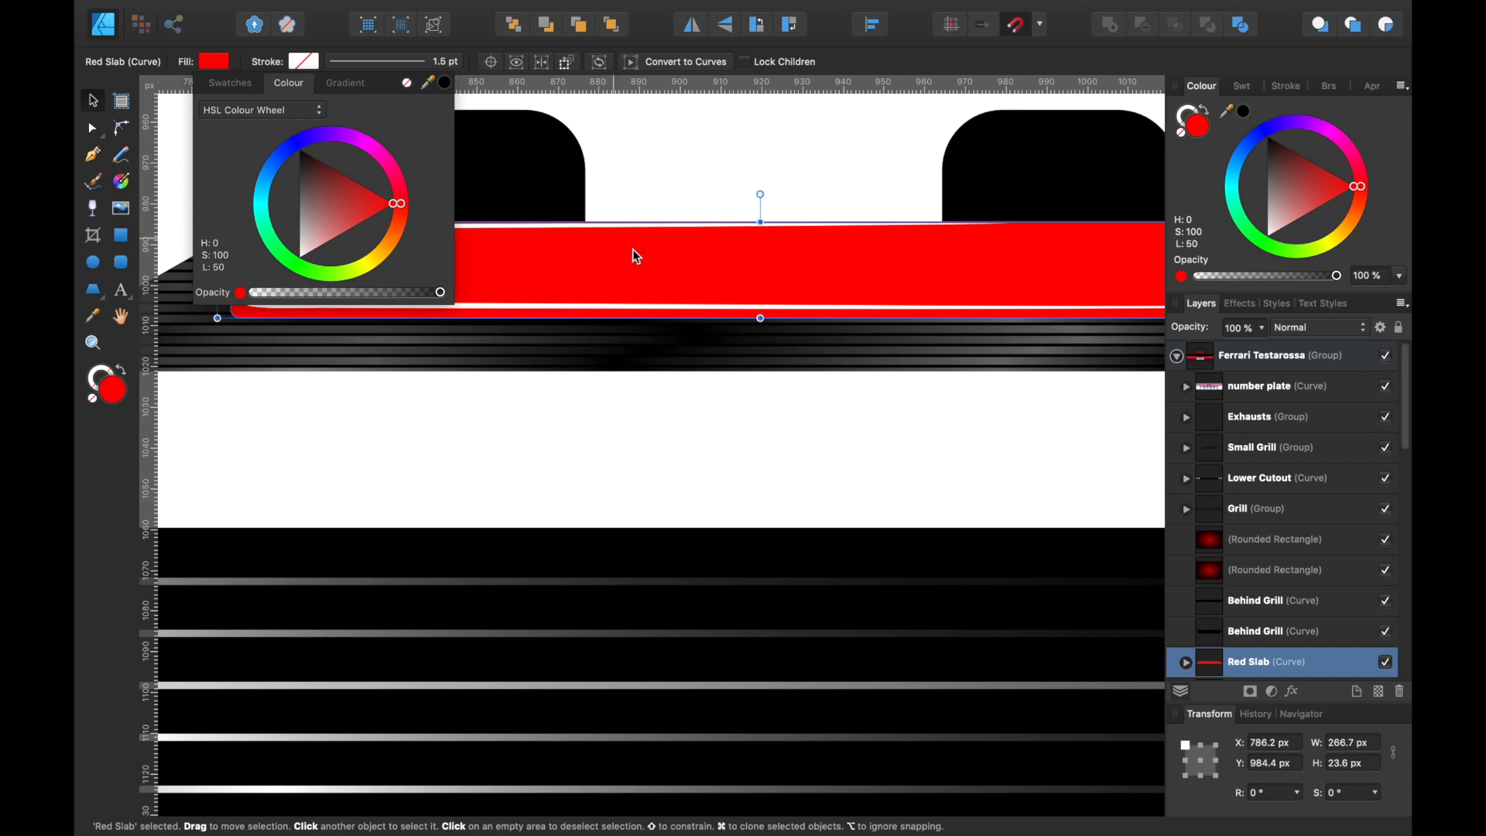
pyautogui.scroll(-5, 653, 282)
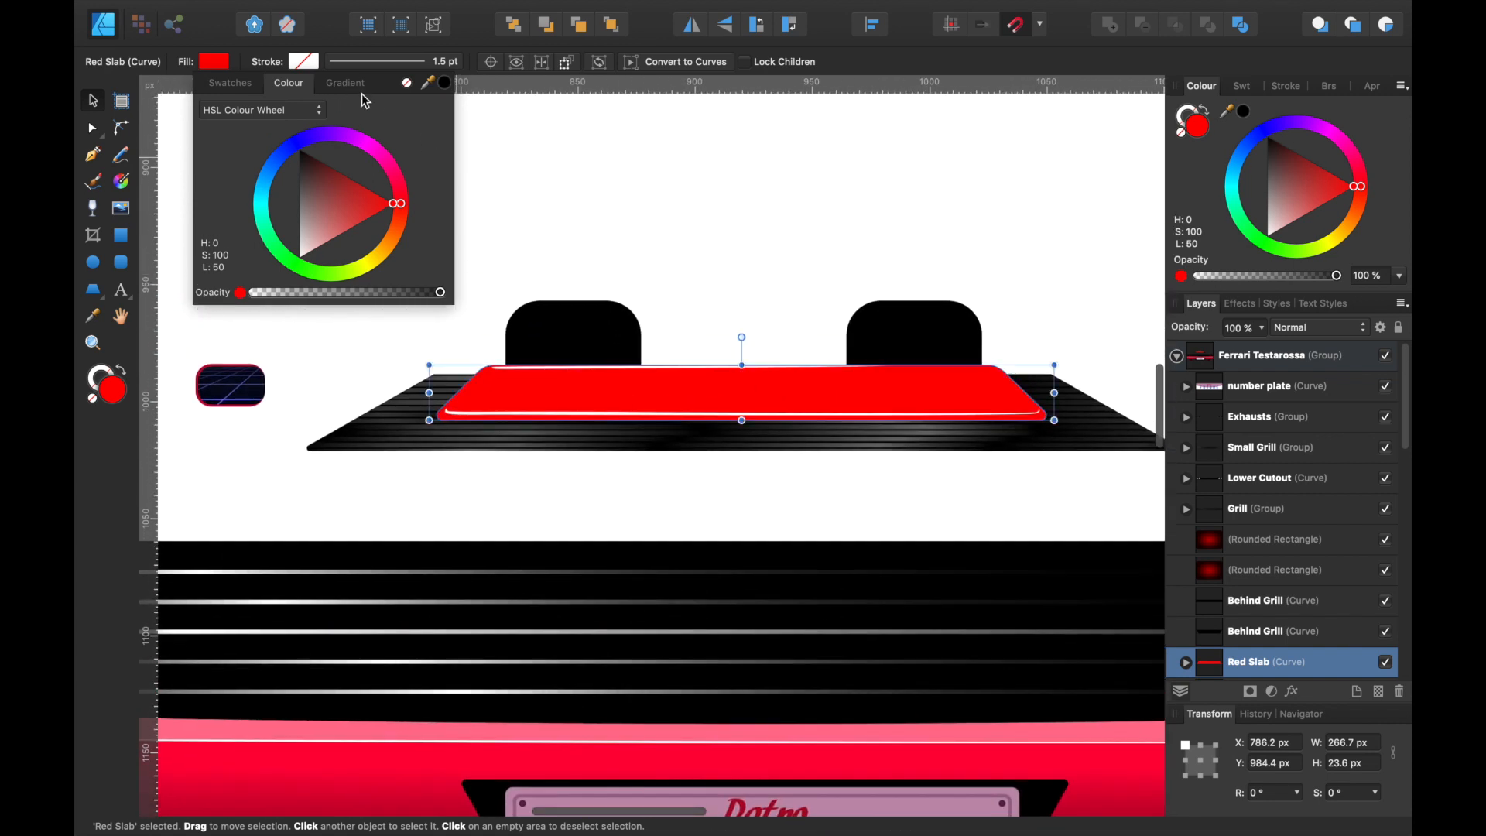
# Step: Give the Red Slab a linear dark-red-to-red gradient with a 28 % midpoint and the dark stop at lightness 15
pyautogui.click(347, 78)
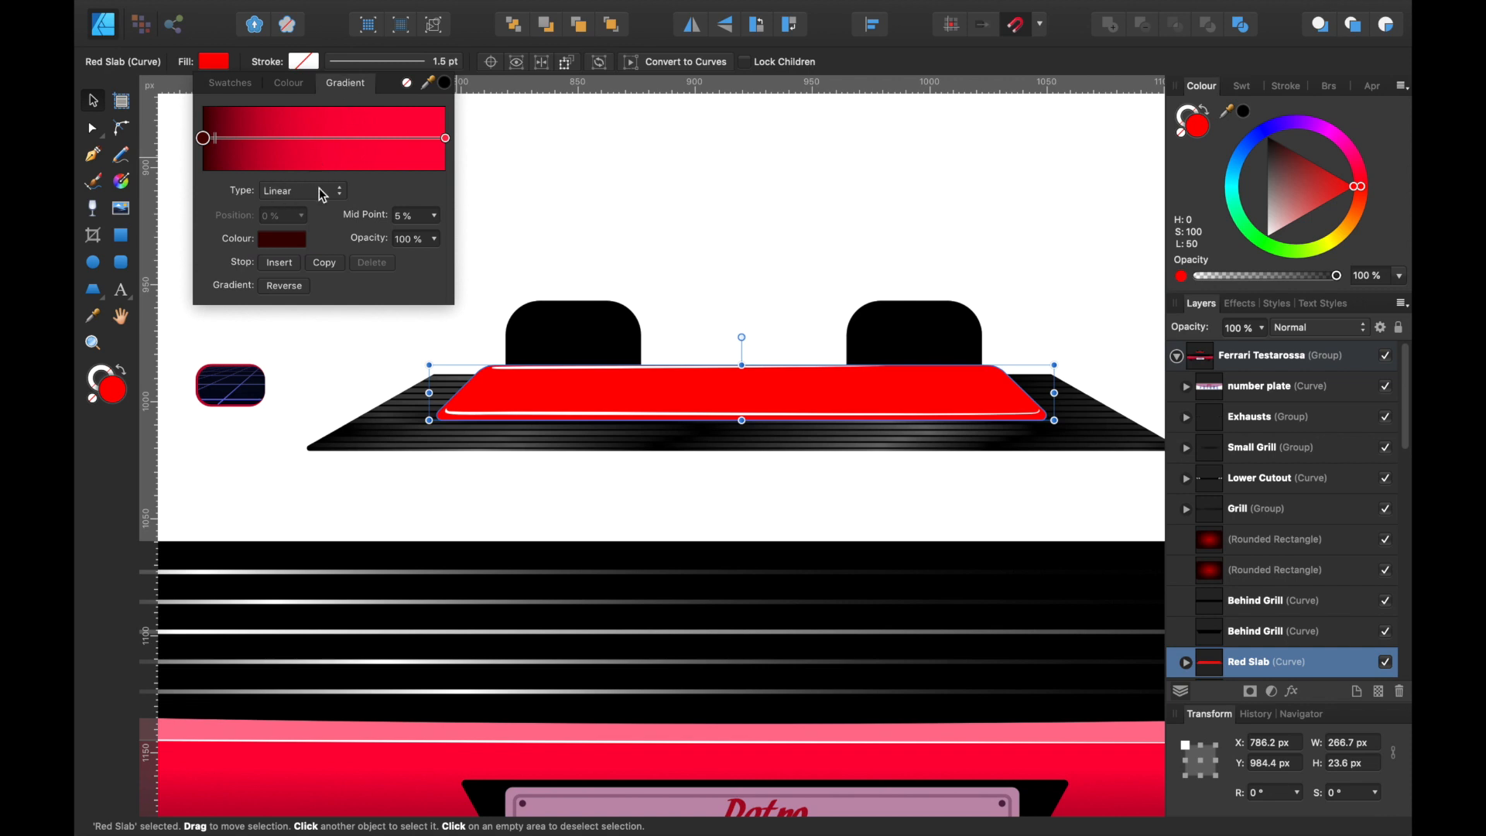
pyautogui.moveTo(216, 141)
pyautogui.mouseDown()
pyautogui.moveTo(289, 143)
pyautogui.moveTo(258, 143)
pyautogui.moveTo(270, 139)
pyautogui.mouseUp()
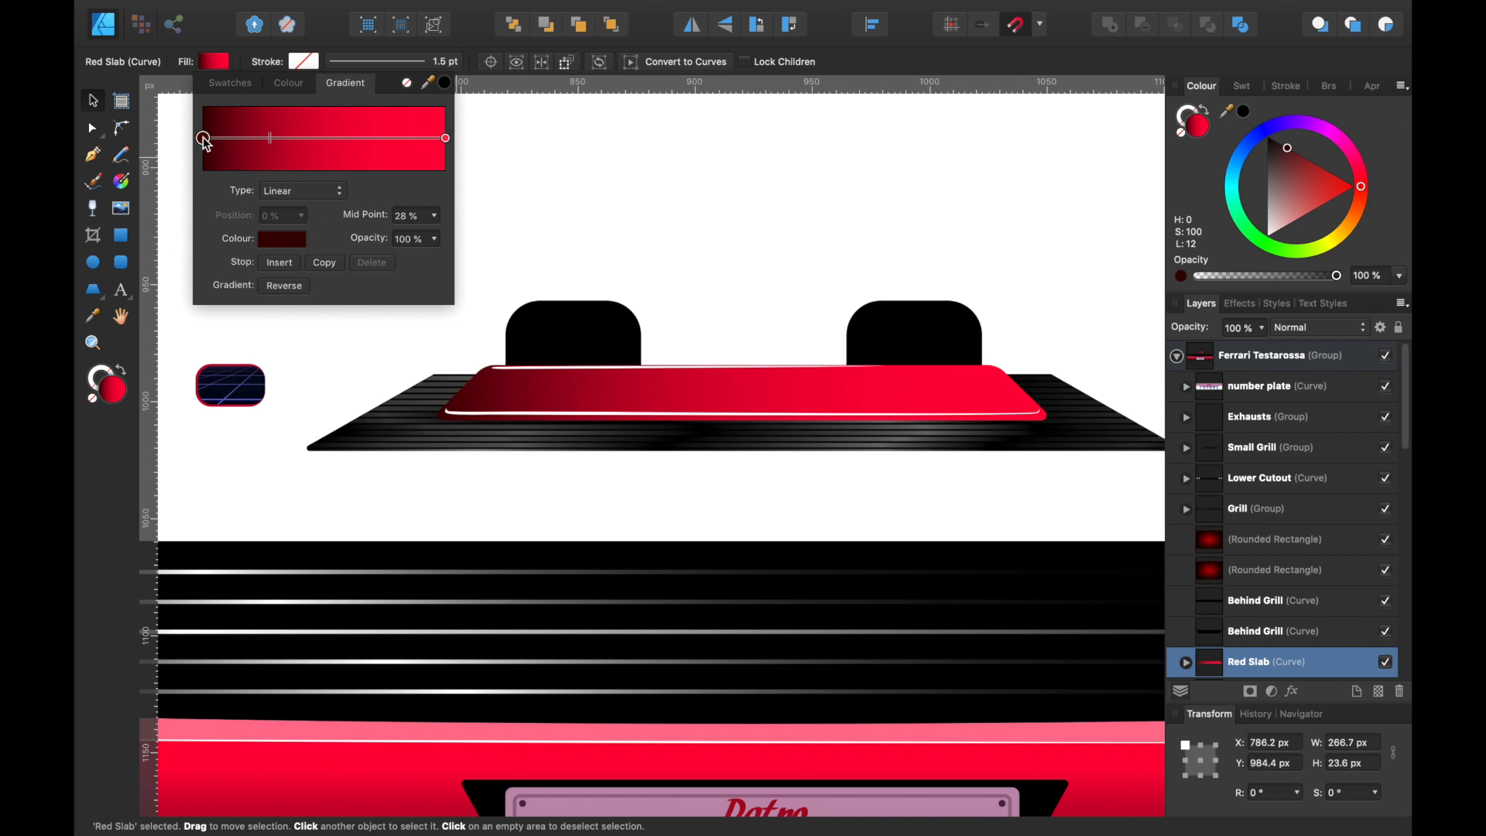
pyautogui.click(279, 241)
pyautogui.moveTo(351, 348); pyautogui.dragTo(356, 305)
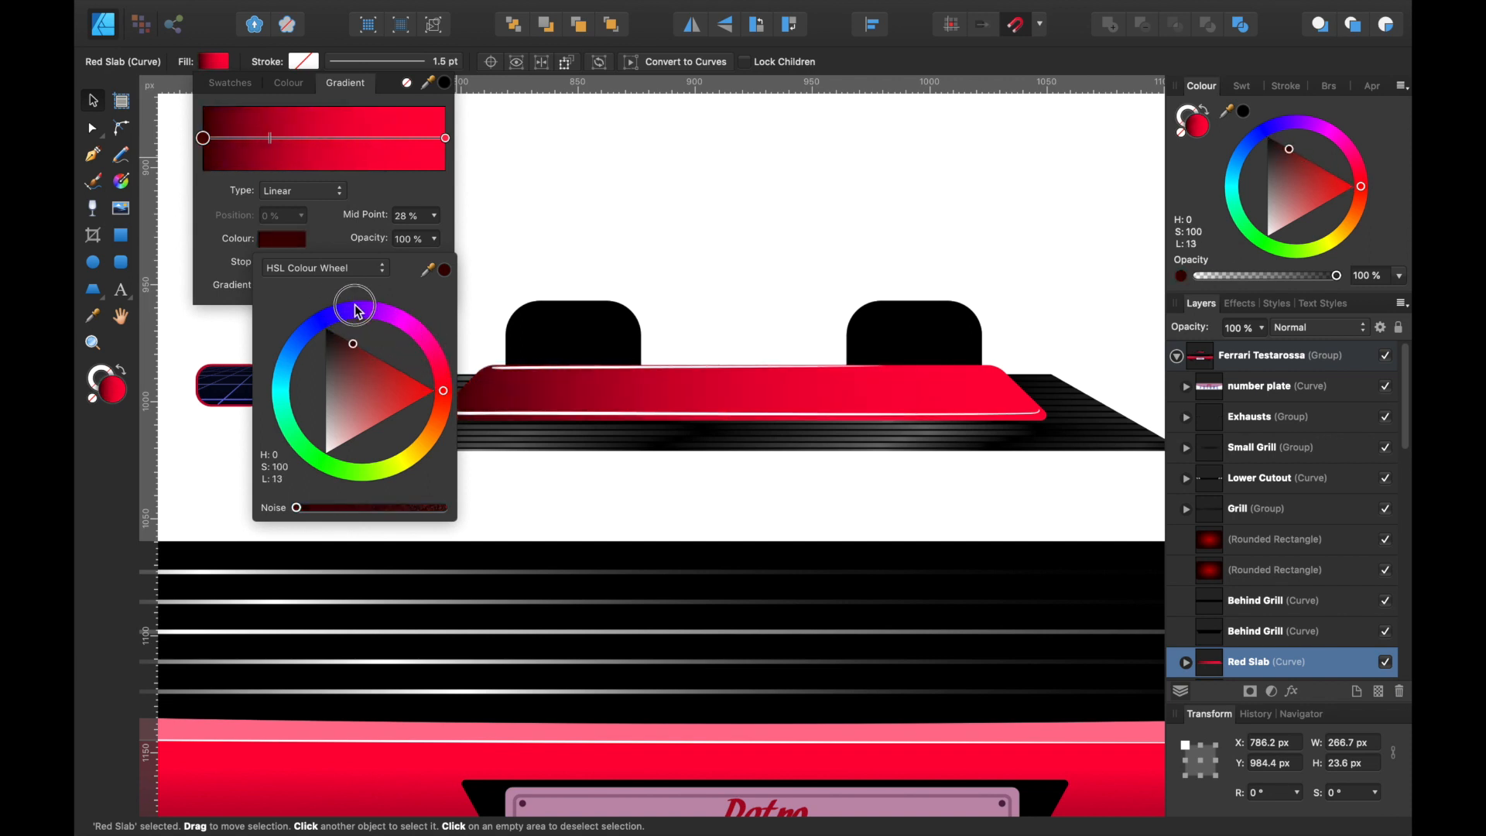
pyautogui.click(445, 139)
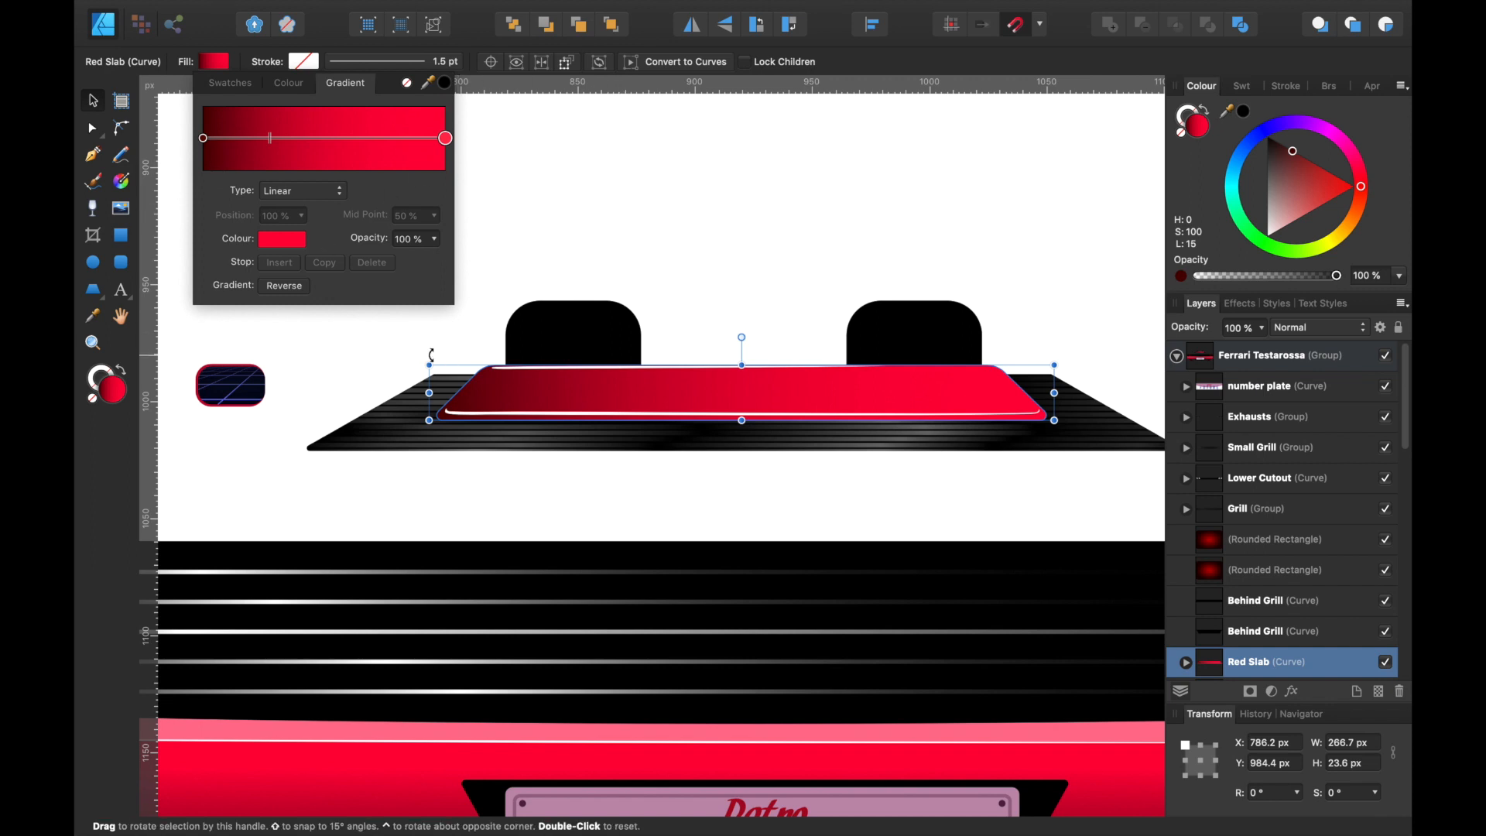
pyautogui.click(290, 237)
pyautogui.click(388, 194)
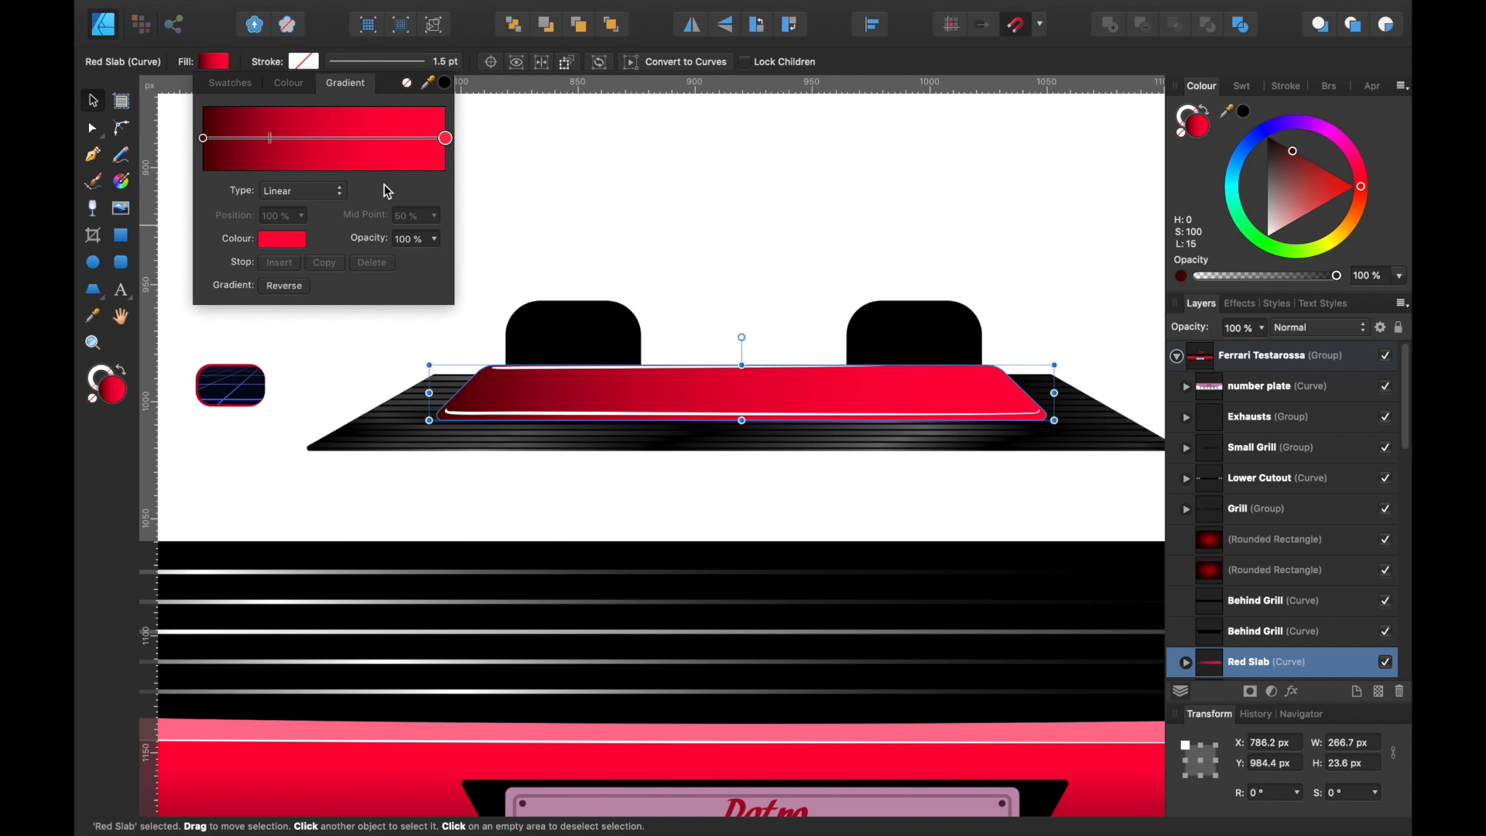
# Step: Try different directions and lengths for the Red Slab's linear gradient with the Fill tool, both horizontal and vertical
pyautogui.click(123, 184)
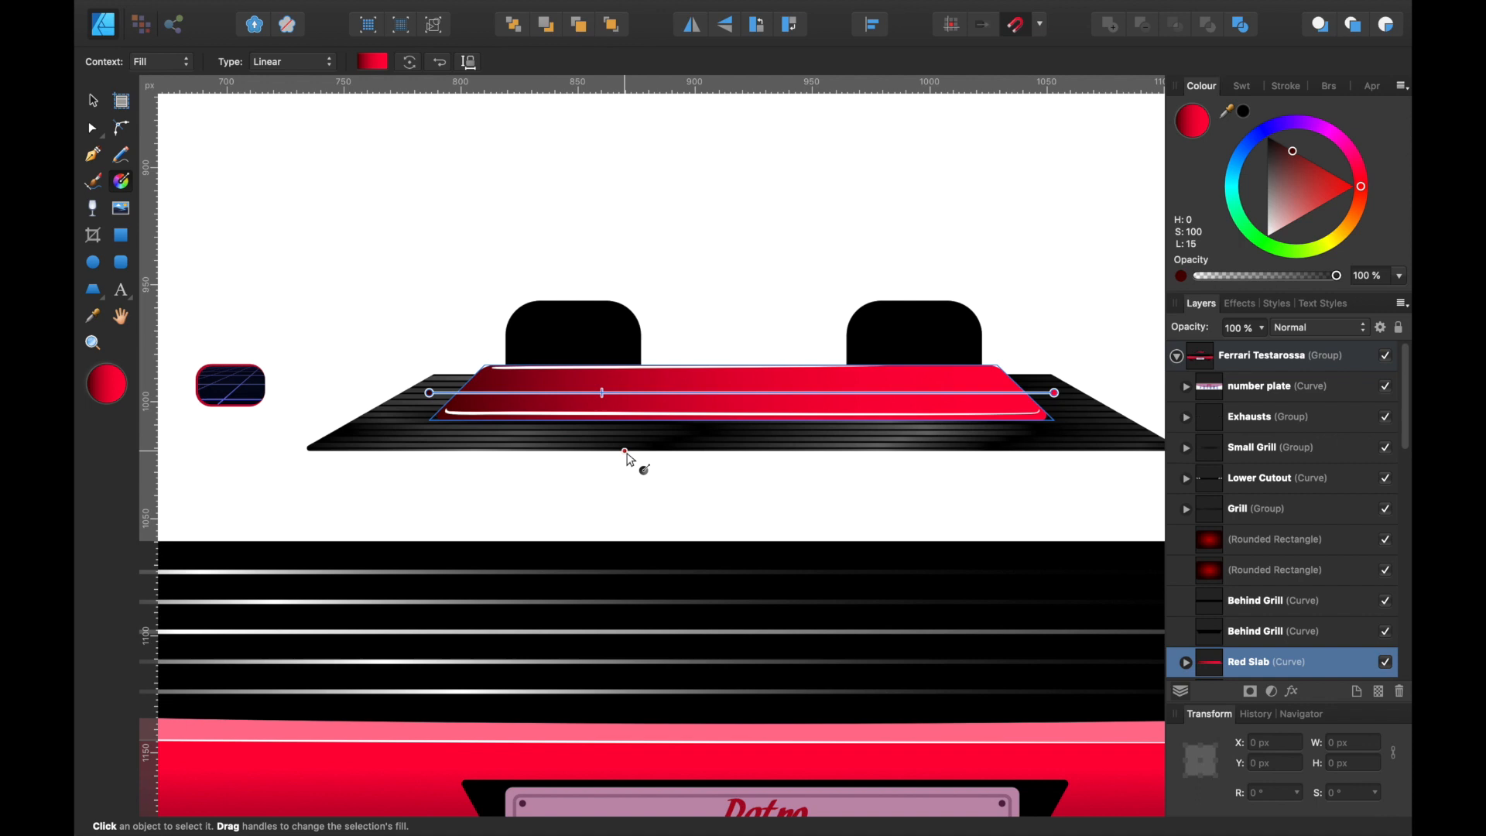
pyautogui.moveTo(431, 392); pyautogui.dragTo(470, 392)
pyautogui.moveTo(632, 392)
pyautogui.mouseDown()
pyautogui.moveTo(875, 387)
pyautogui.moveTo(542, 391)
pyautogui.mouseUp()
pyautogui.moveTo(725, 507); pyautogui.dragTo(727, 375)
pyautogui.moveTo(823, 392); pyautogui.dragTo(584, 392)
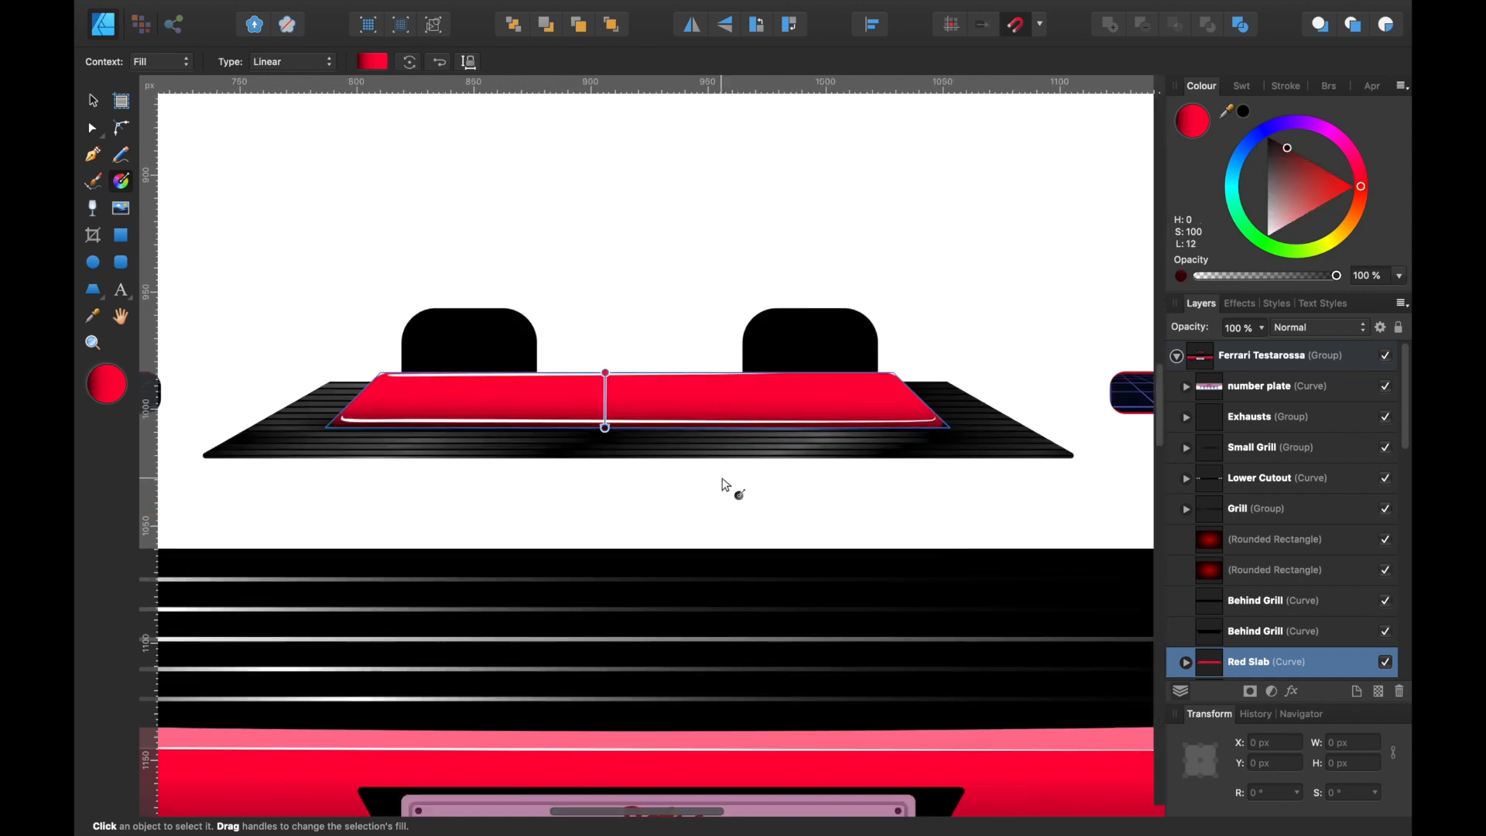
pyautogui.scroll(5, 725, 485)
pyautogui.hscroll(-6, 724, 486)
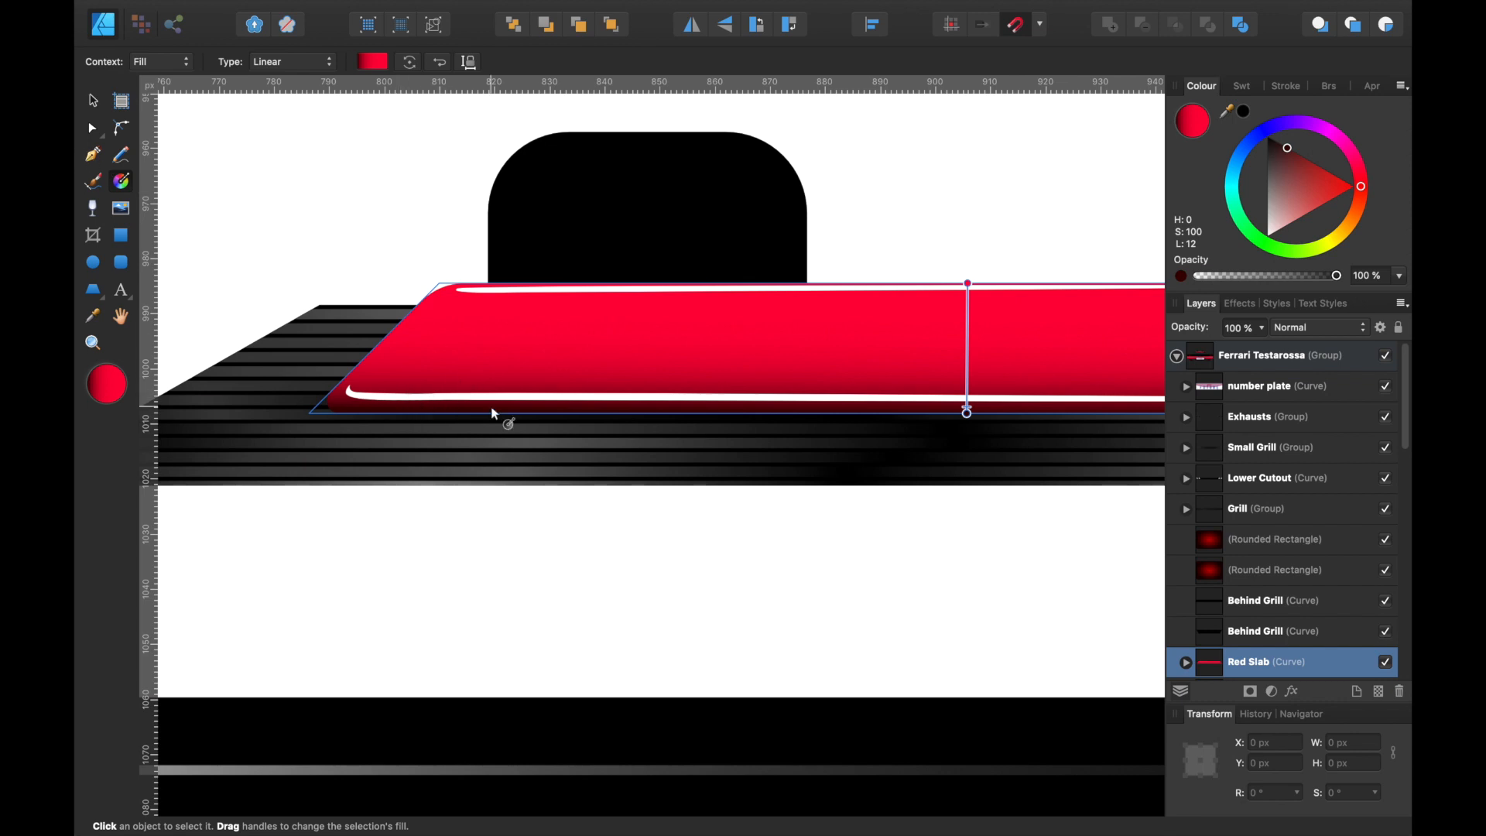
pyautogui.press('p')
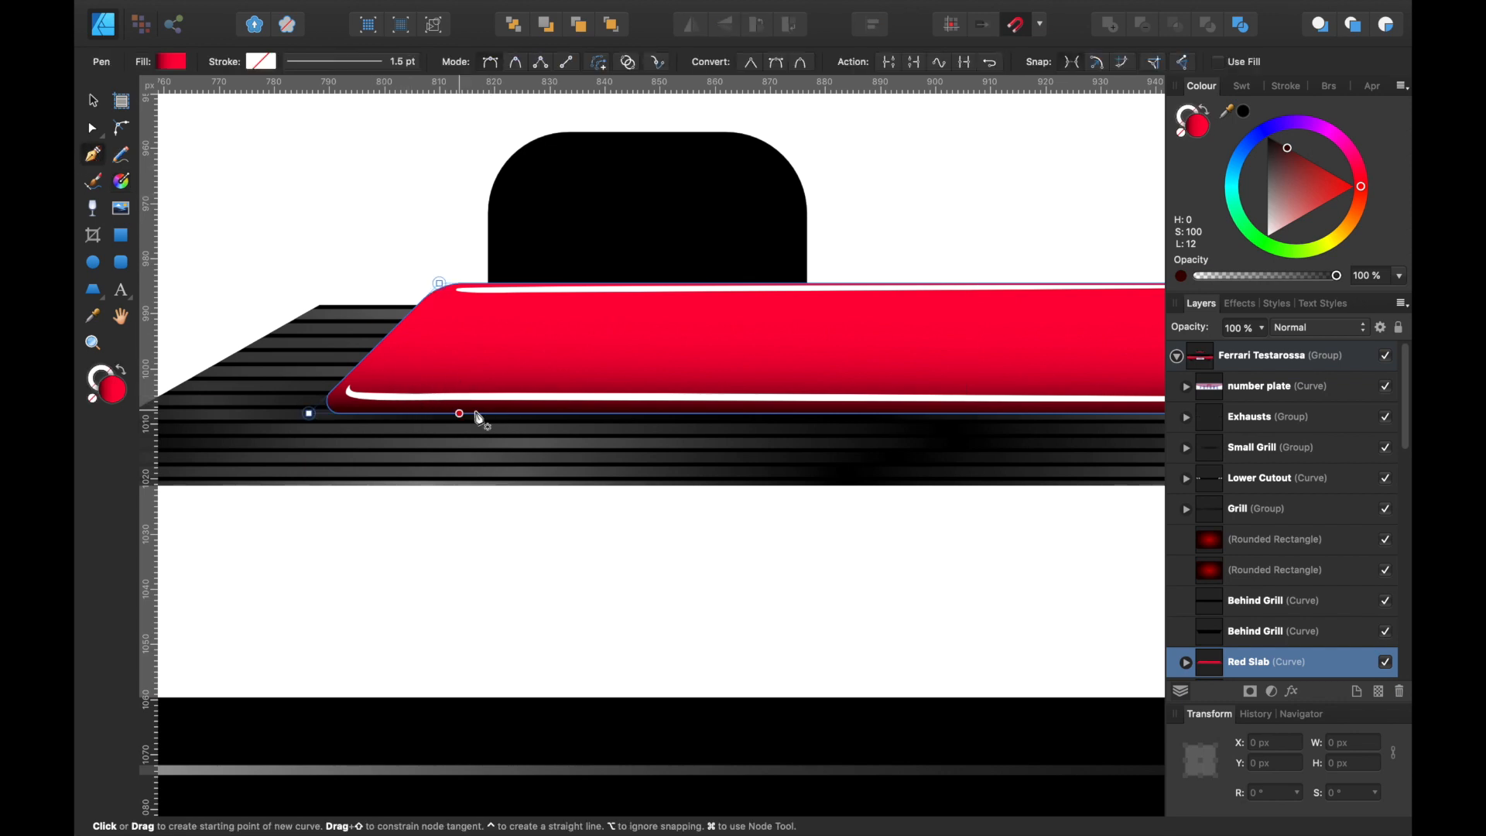
pyautogui.scroll(-3, 500, 418)
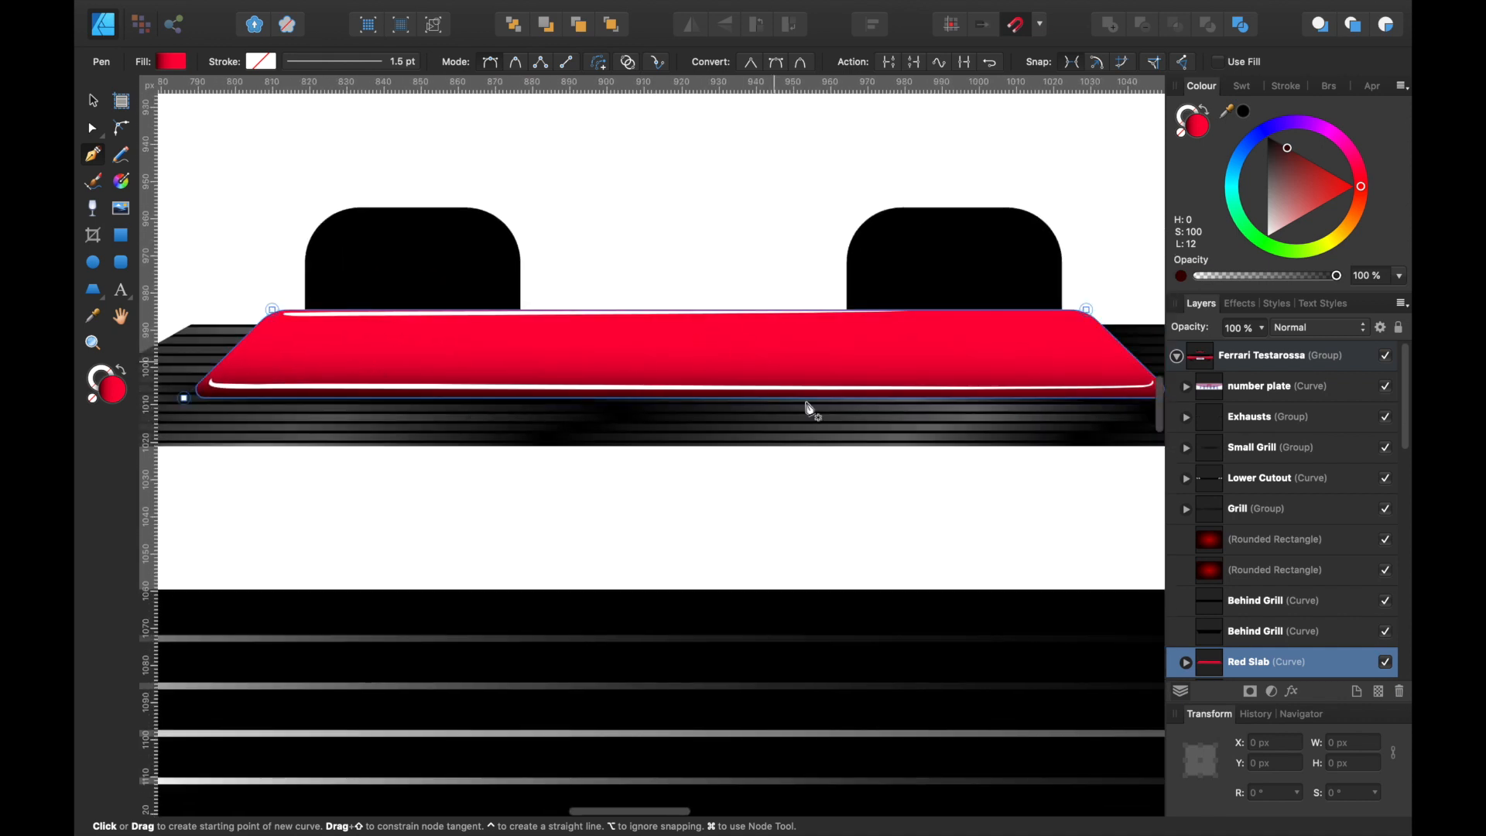
# Step: Hide the two highlight curves nested in Red Slab and the Red Slab itself
pyautogui.click(1186, 662)
pyautogui.click(1385, 627)
pyautogui.click(1386, 599)
pyautogui.click(1385, 566)
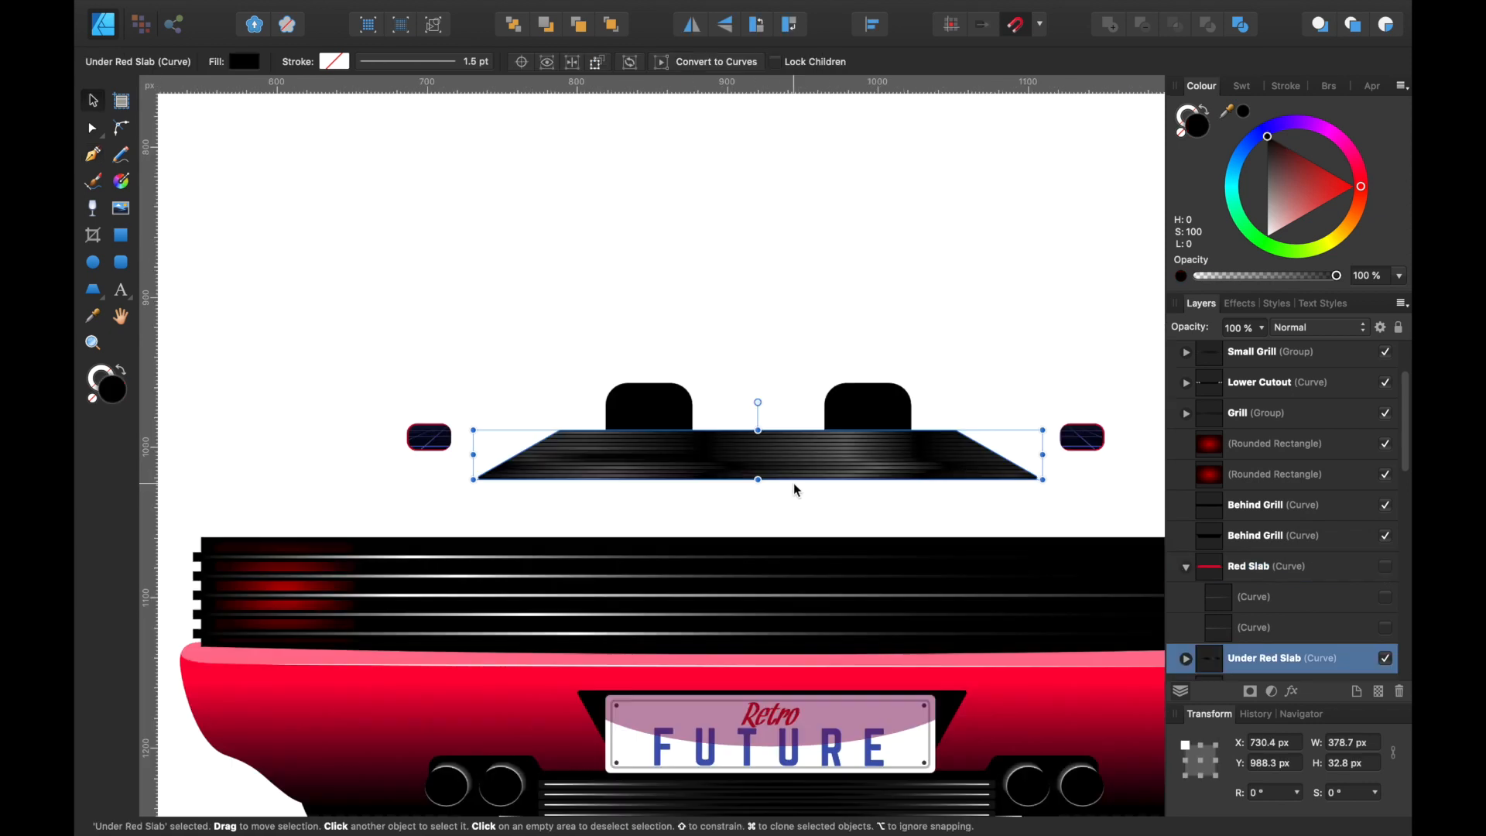
# Step: Expand Under Red Slab and examine its thin stripe rectangles, including the gradient fill of one stripe
pyautogui.scroll(3, 793, 483)
pyautogui.scroll(-2, 792, 483)
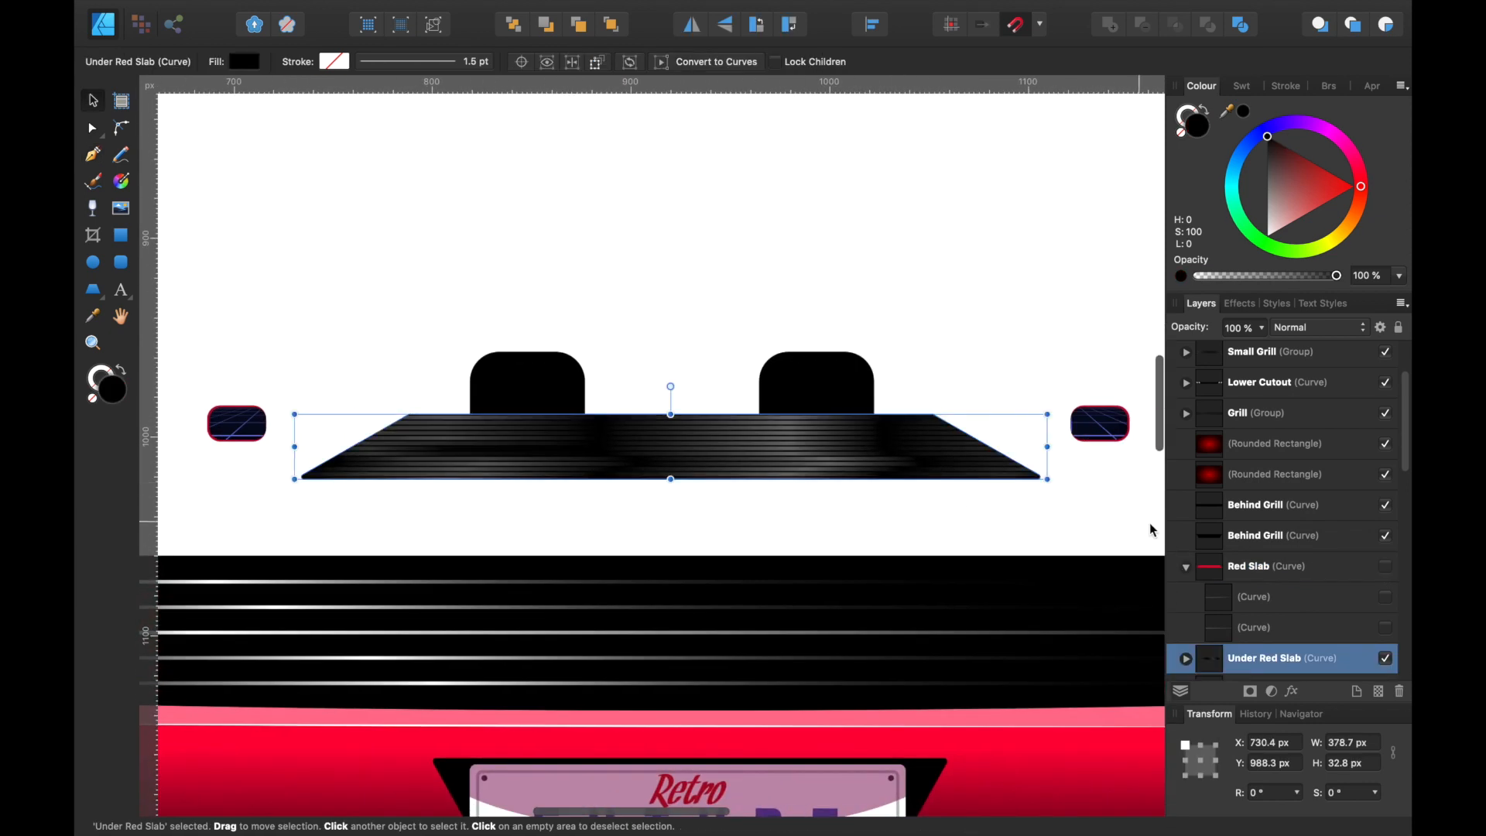
pyautogui.scroll(-2, 1318, 609)
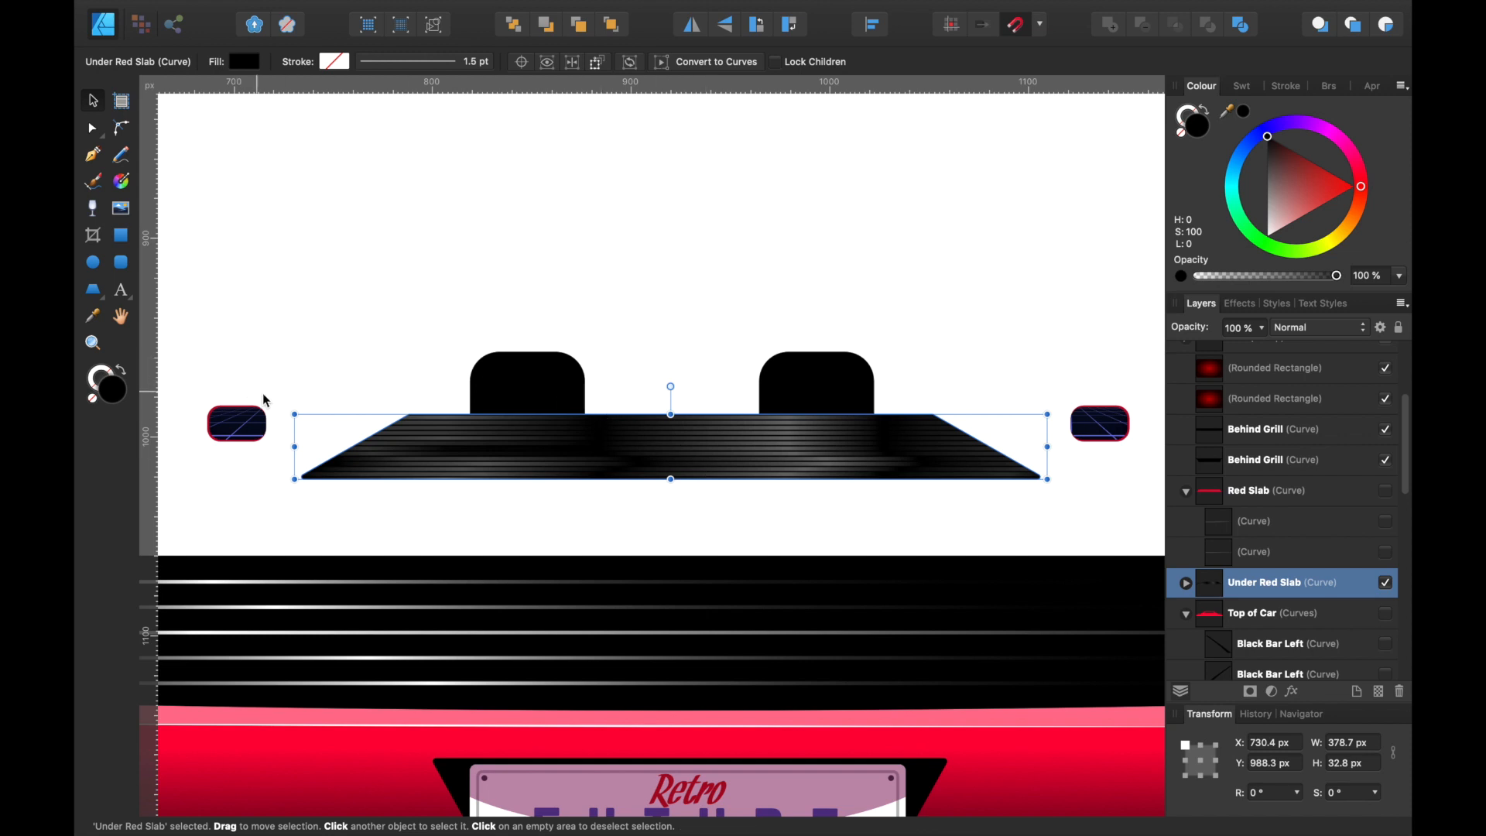
pyautogui.scroll(3, 627, 464)
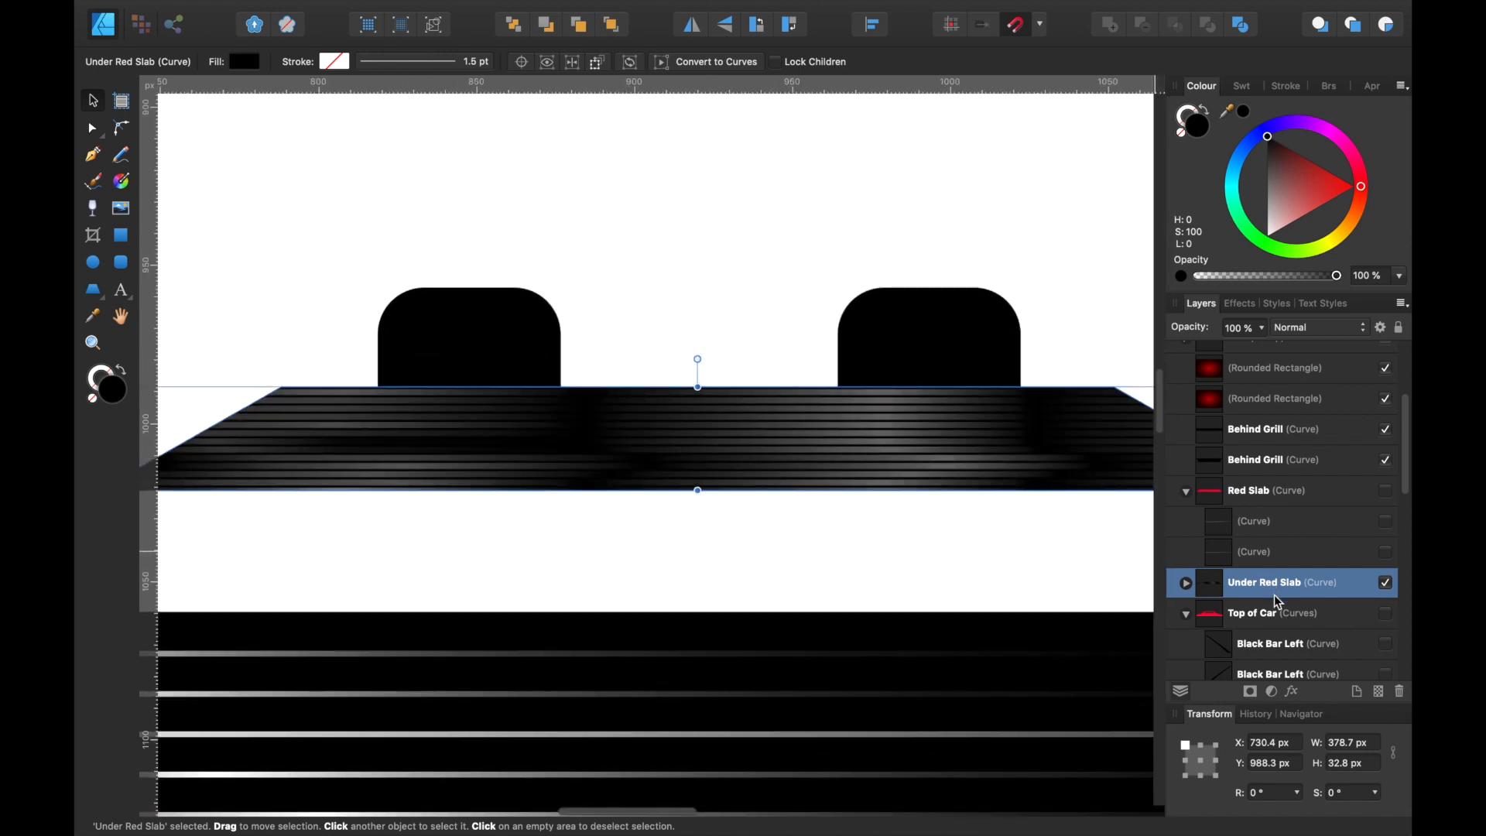
pyautogui.click(1186, 583)
pyautogui.click(1263, 613)
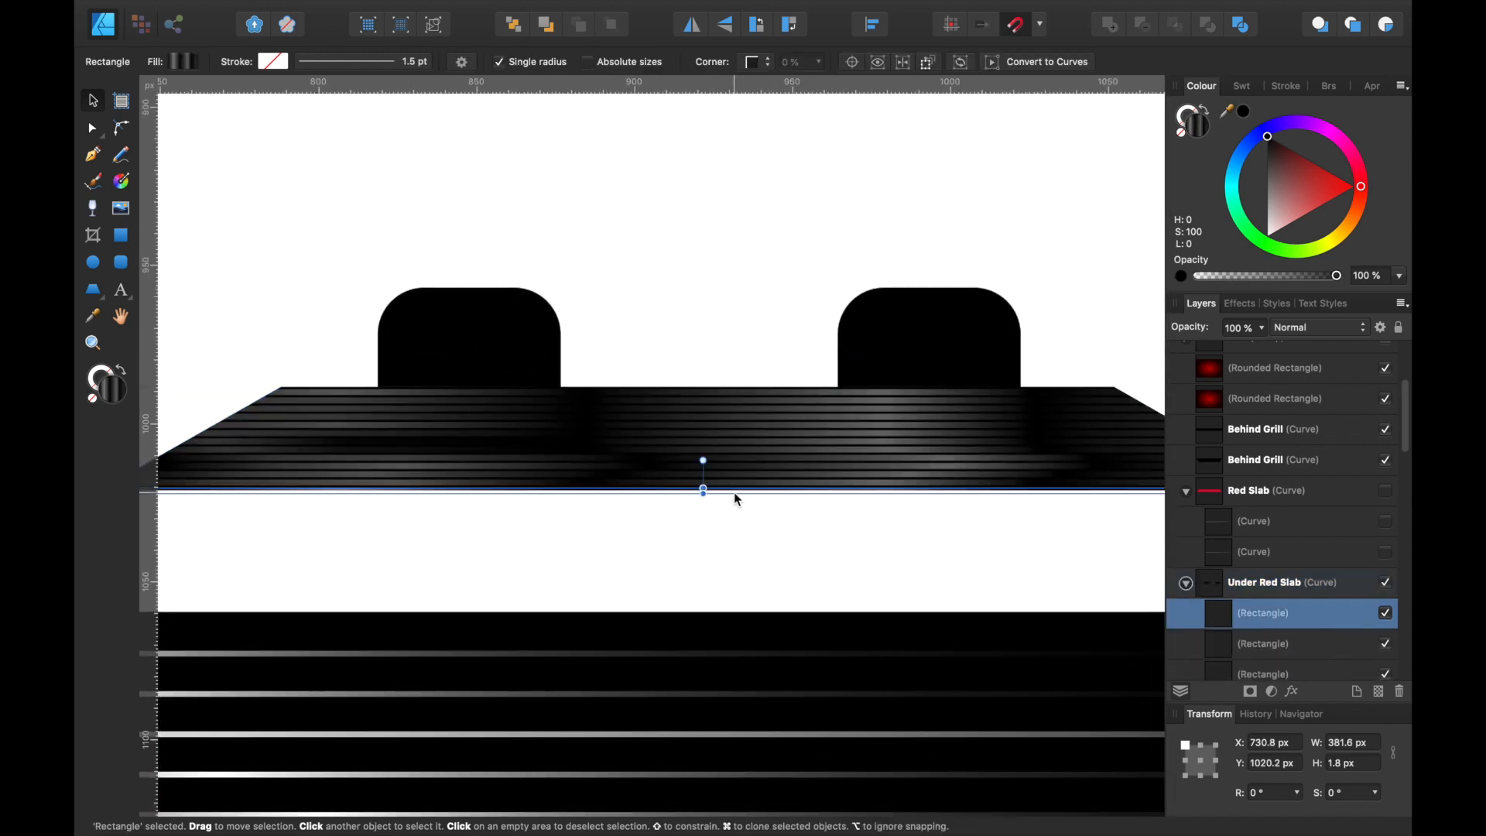
pyautogui.click(1280, 672)
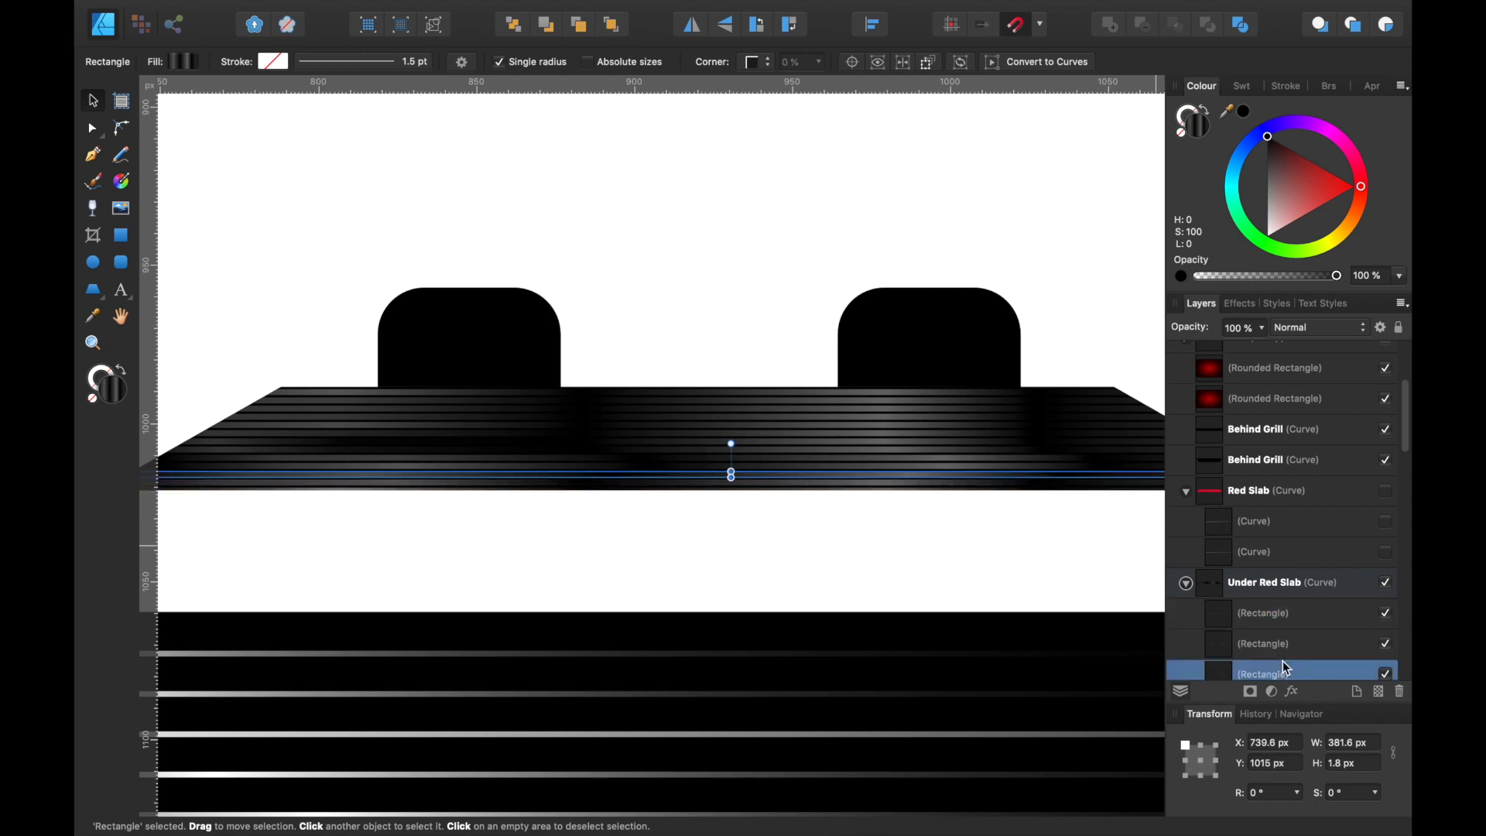
pyautogui.click(951, 429)
pyautogui.hscroll(-5, 613, 425)
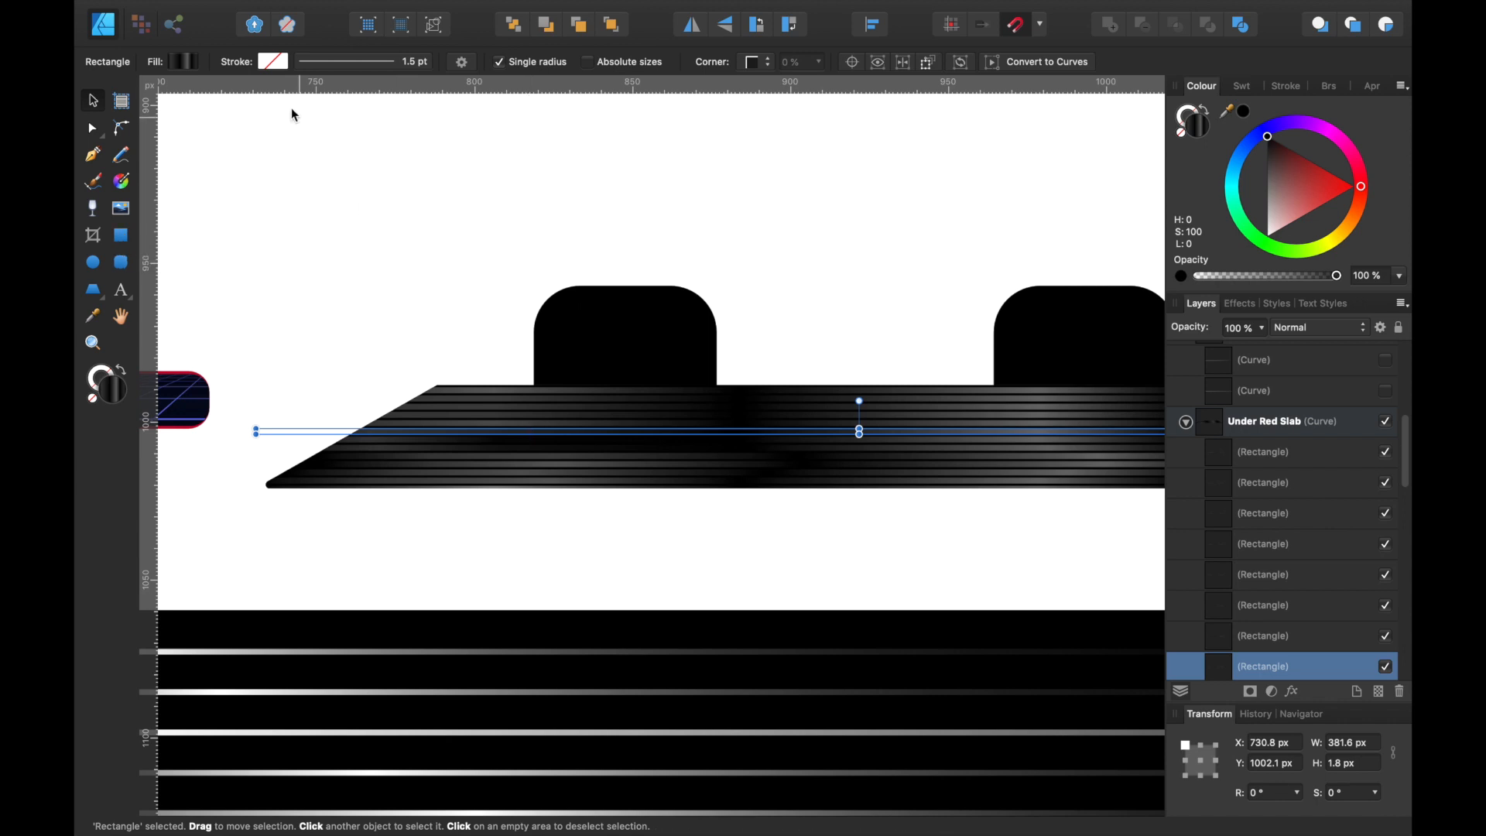
pyautogui.click(186, 61)
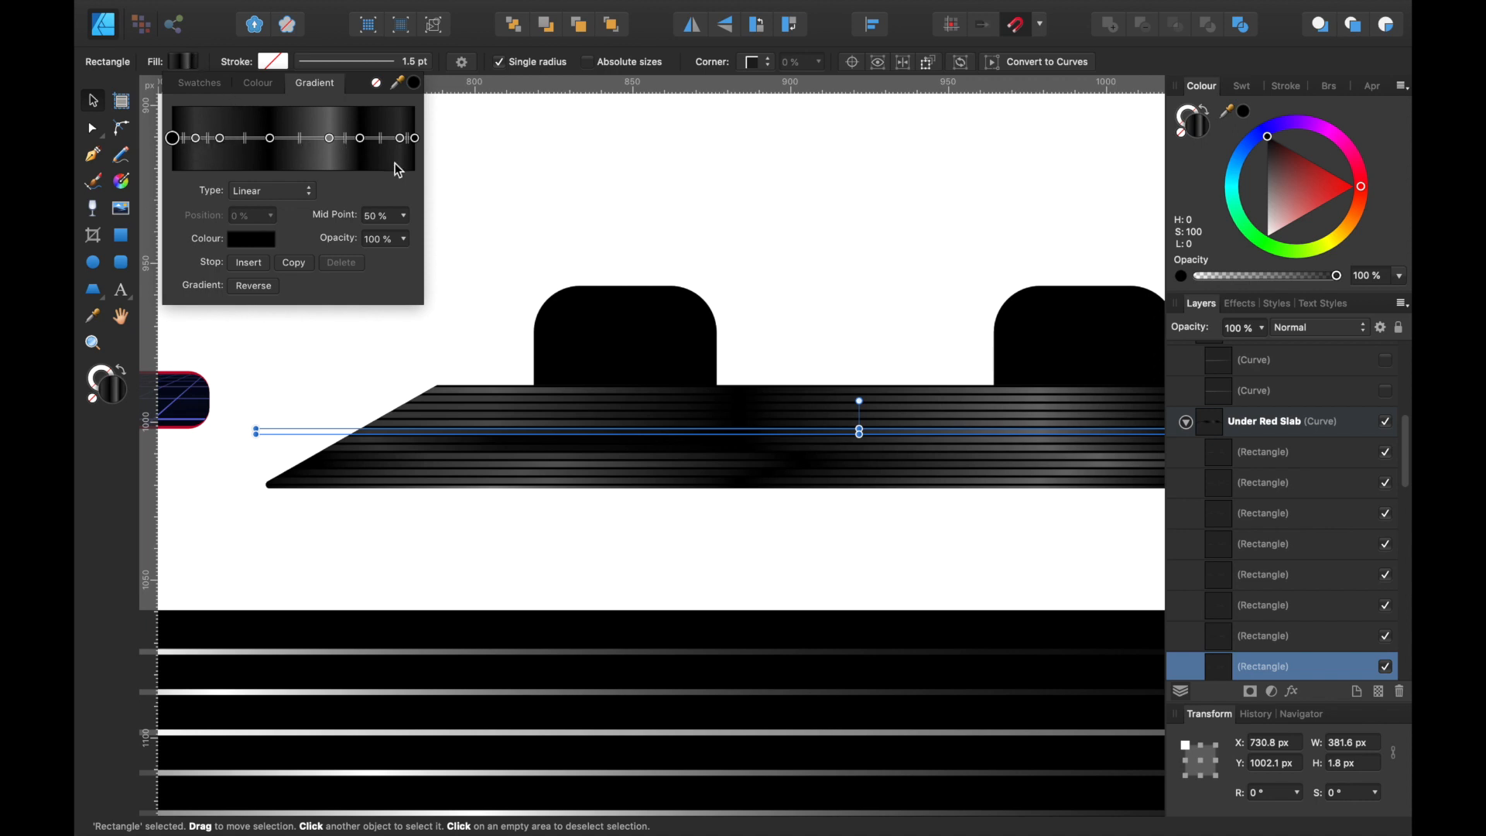
# Step: Hide the Under Red Slab curve with its stripe rectangles
pyautogui.hscroll(5, 729, 313)
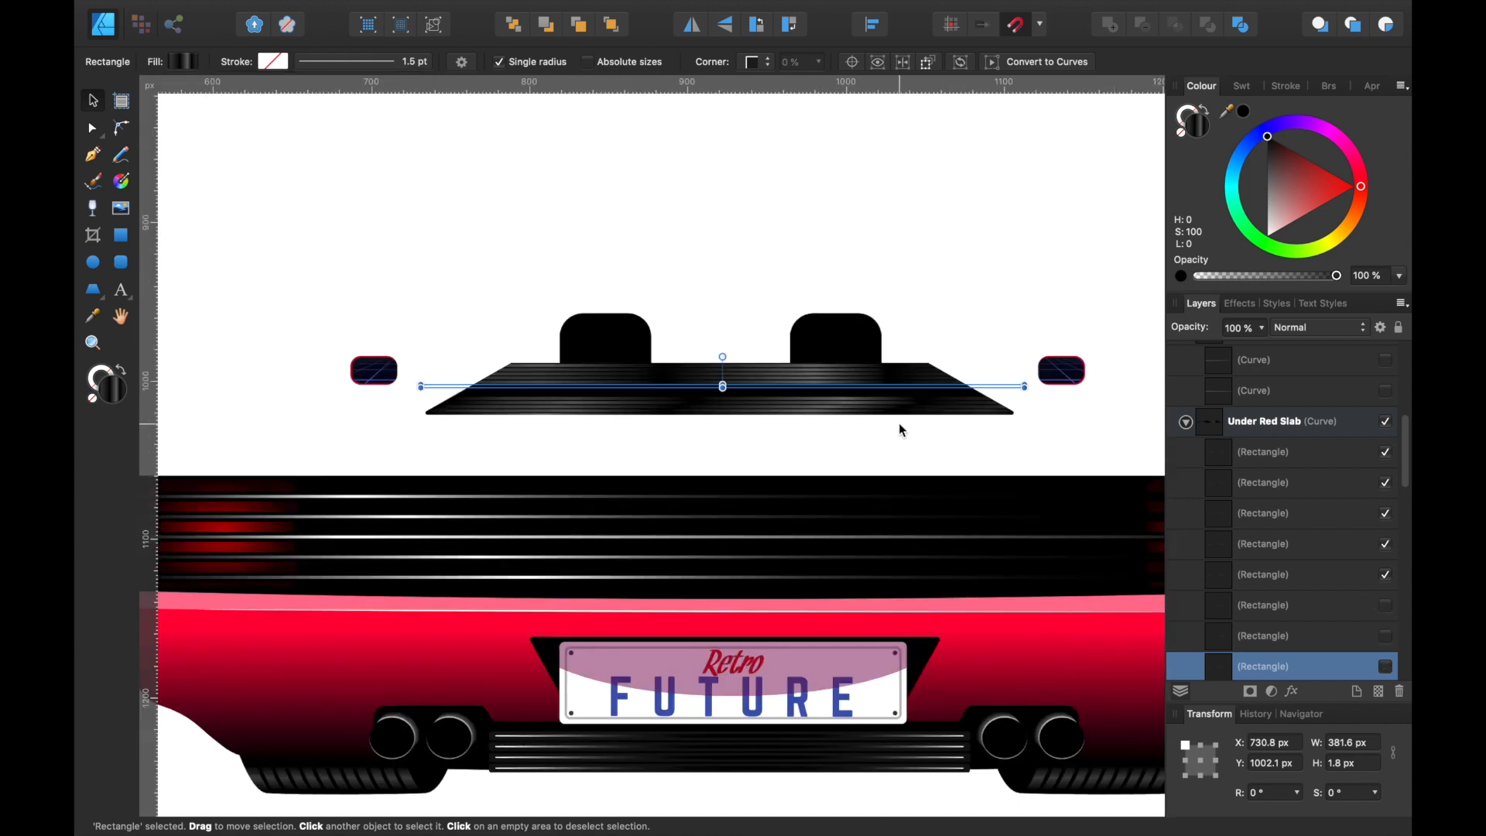
pyautogui.scroll(3, 899, 428)
pyautogui.scroll(-3, 898, 423)
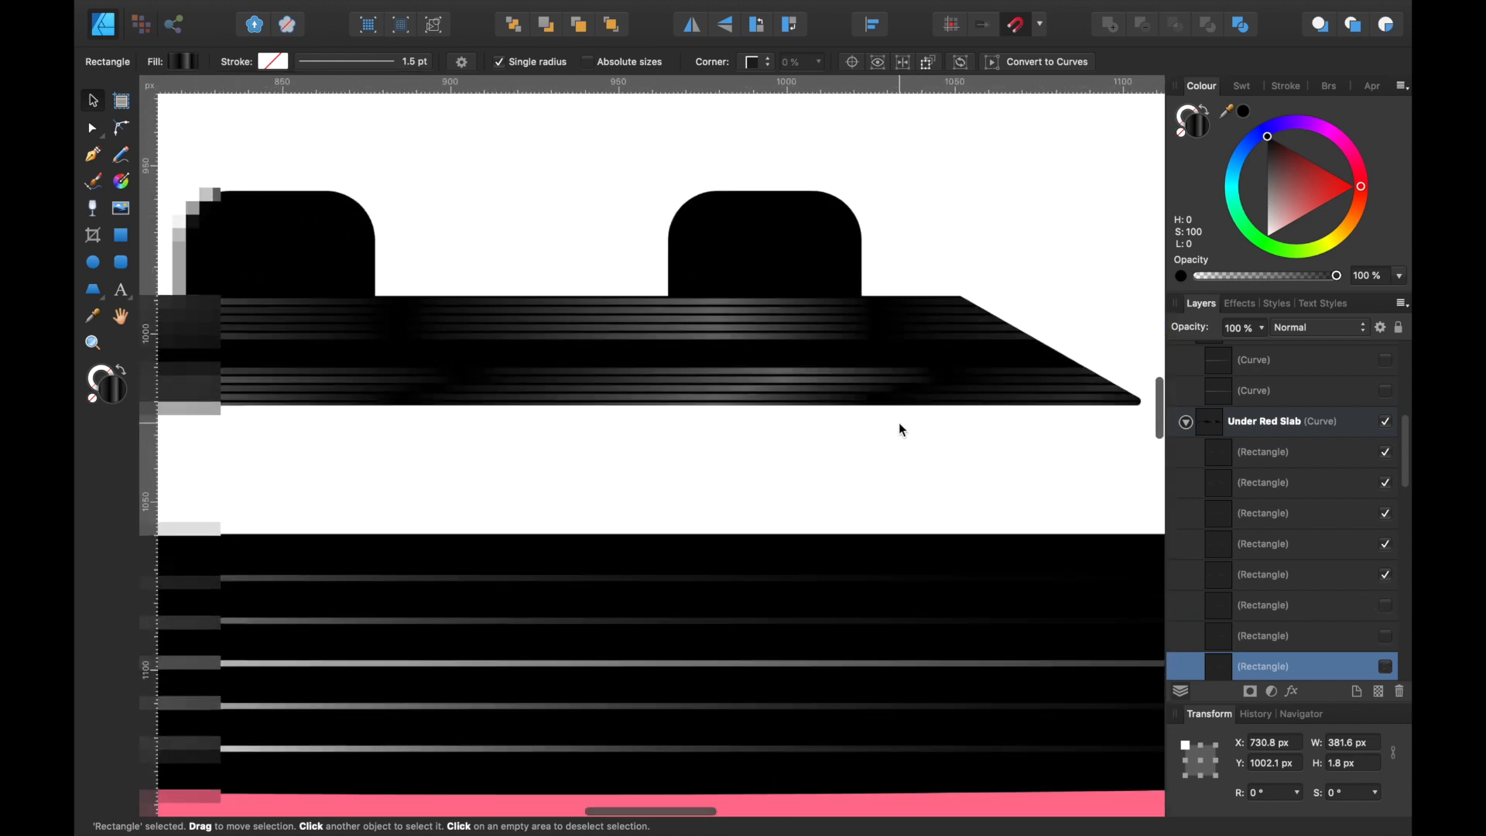
pyautogui.click(1386, 421)
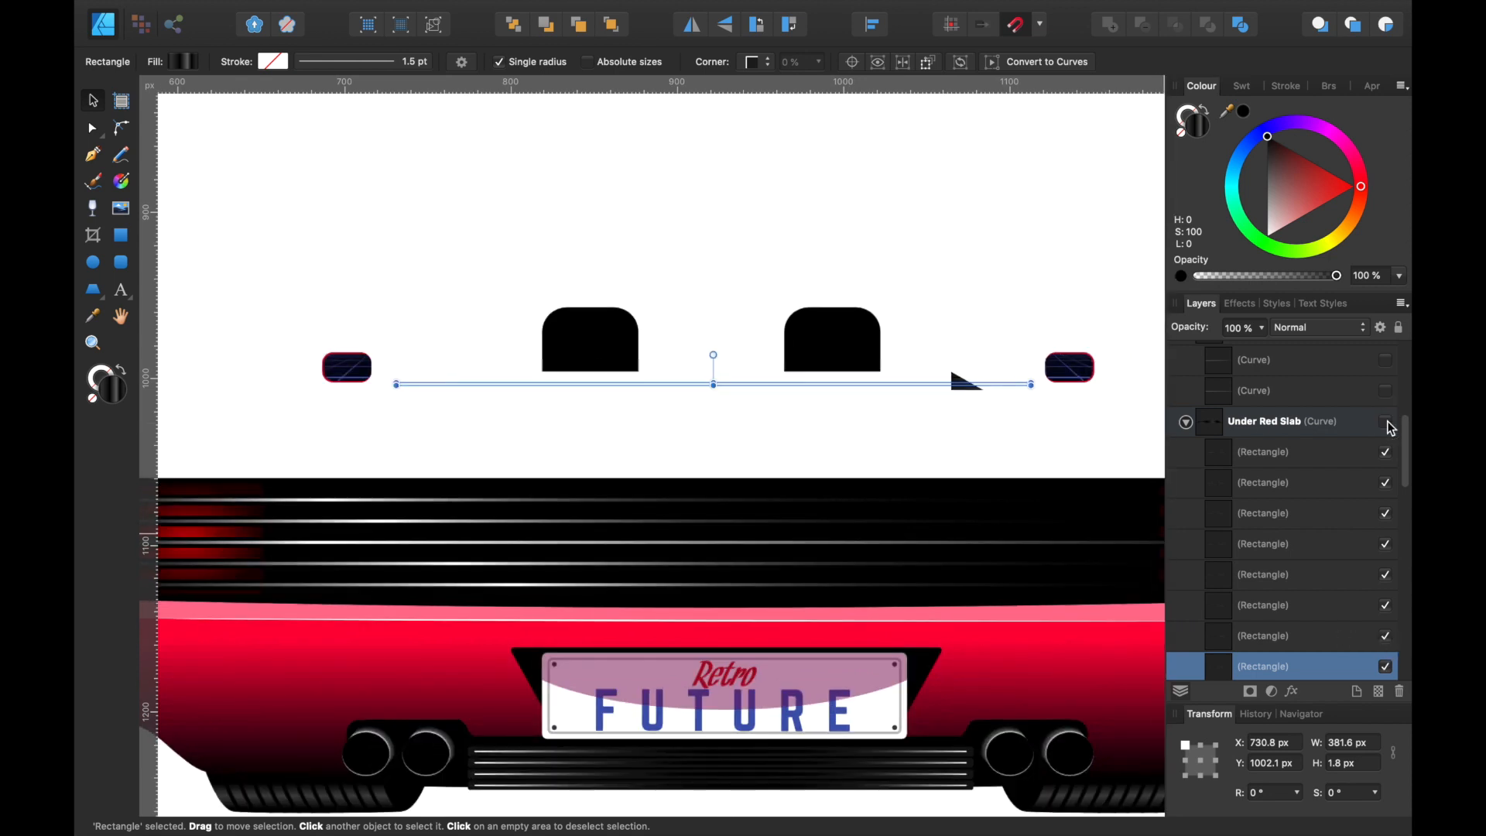
# Step: Draw a rounded rectangle about 30.4 by 18.1 px above the right-hand side mirror
pyautogui.hscroll(5, 798, 424)
pyautogui.scroll(10, 800, 431)
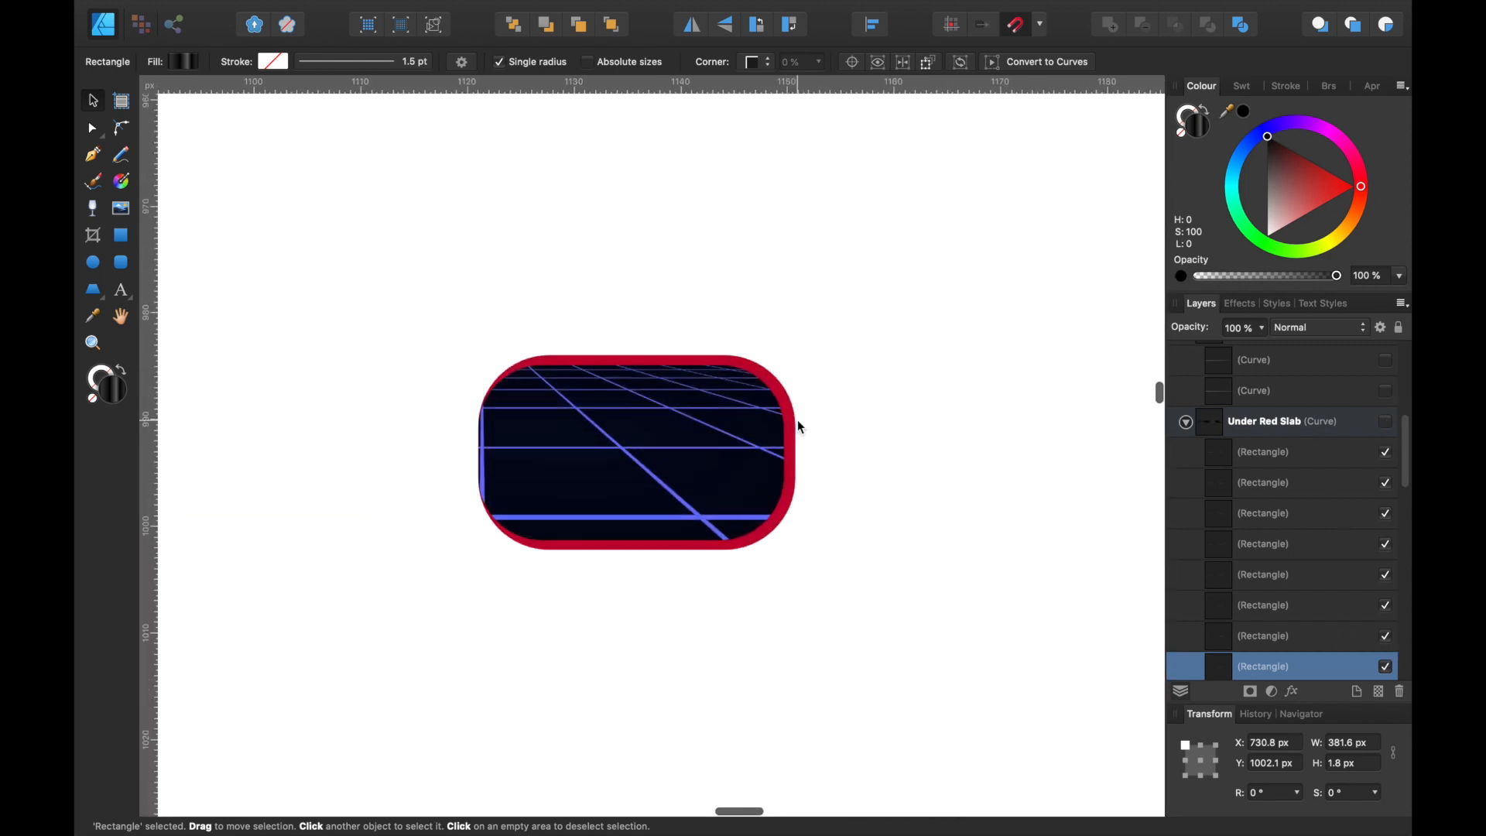
pyautogui.click(733, 425)
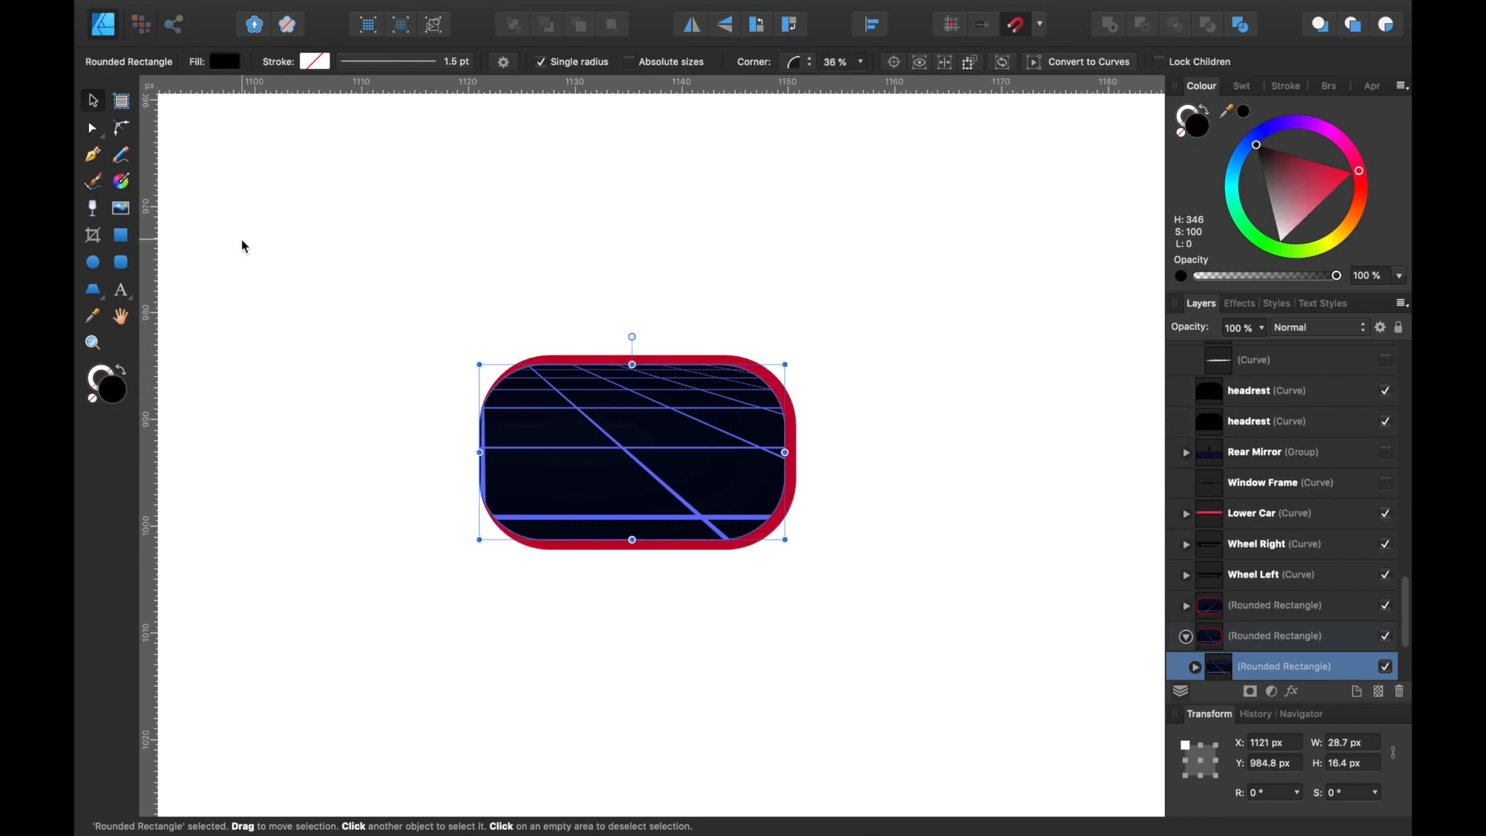
pyautogui.click(121, 262)
pyautogui.moveTo(476, 130); pyautogui.dragTo(801, 322)
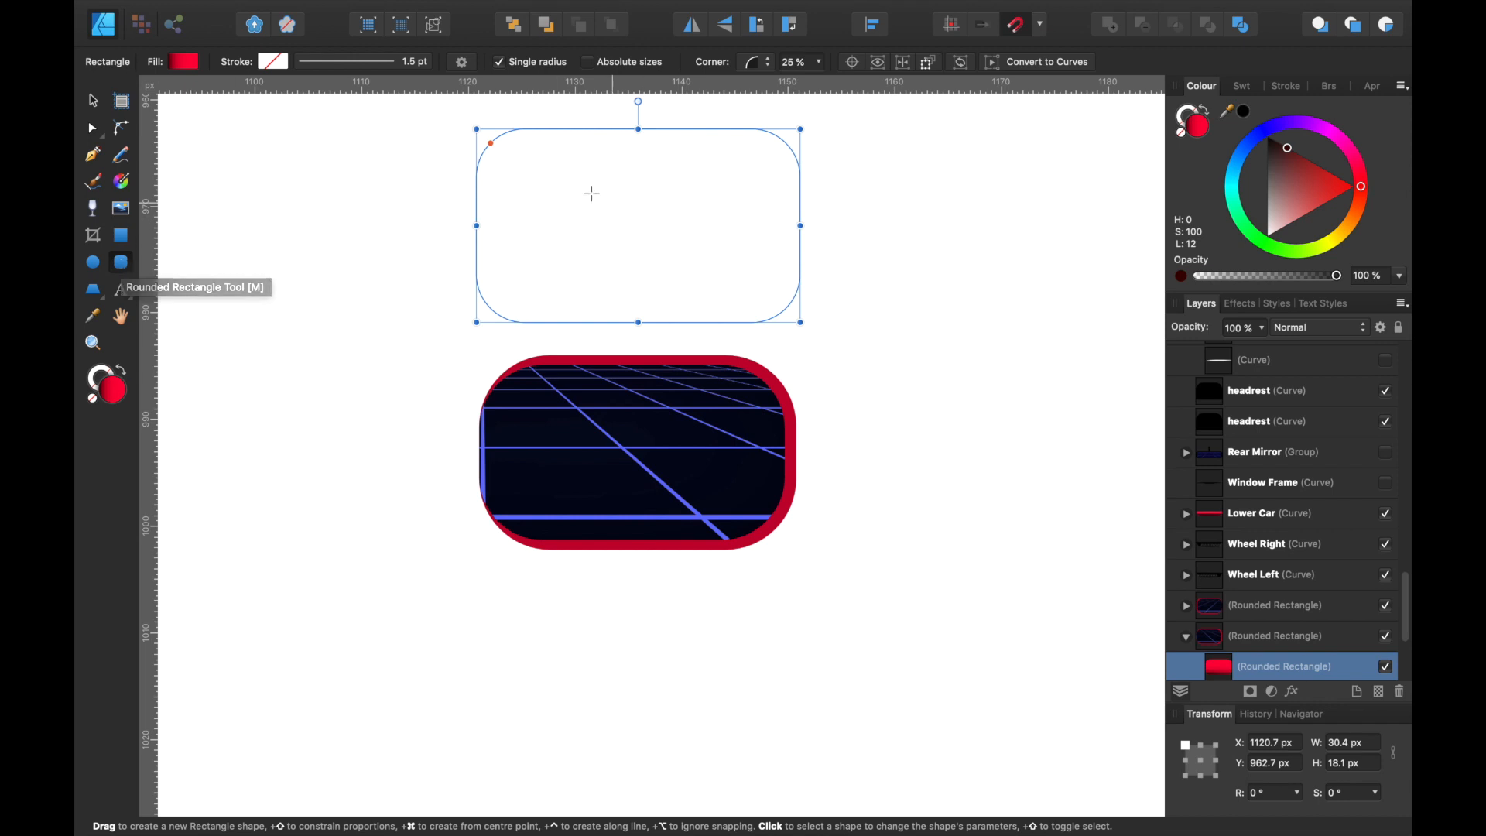
# Step: Fill the new rounded rectangle with solid dark red (HSL 0, 100, 38) and move its layer directly beneath Wheel Left
pyautogui.click(184, 62)
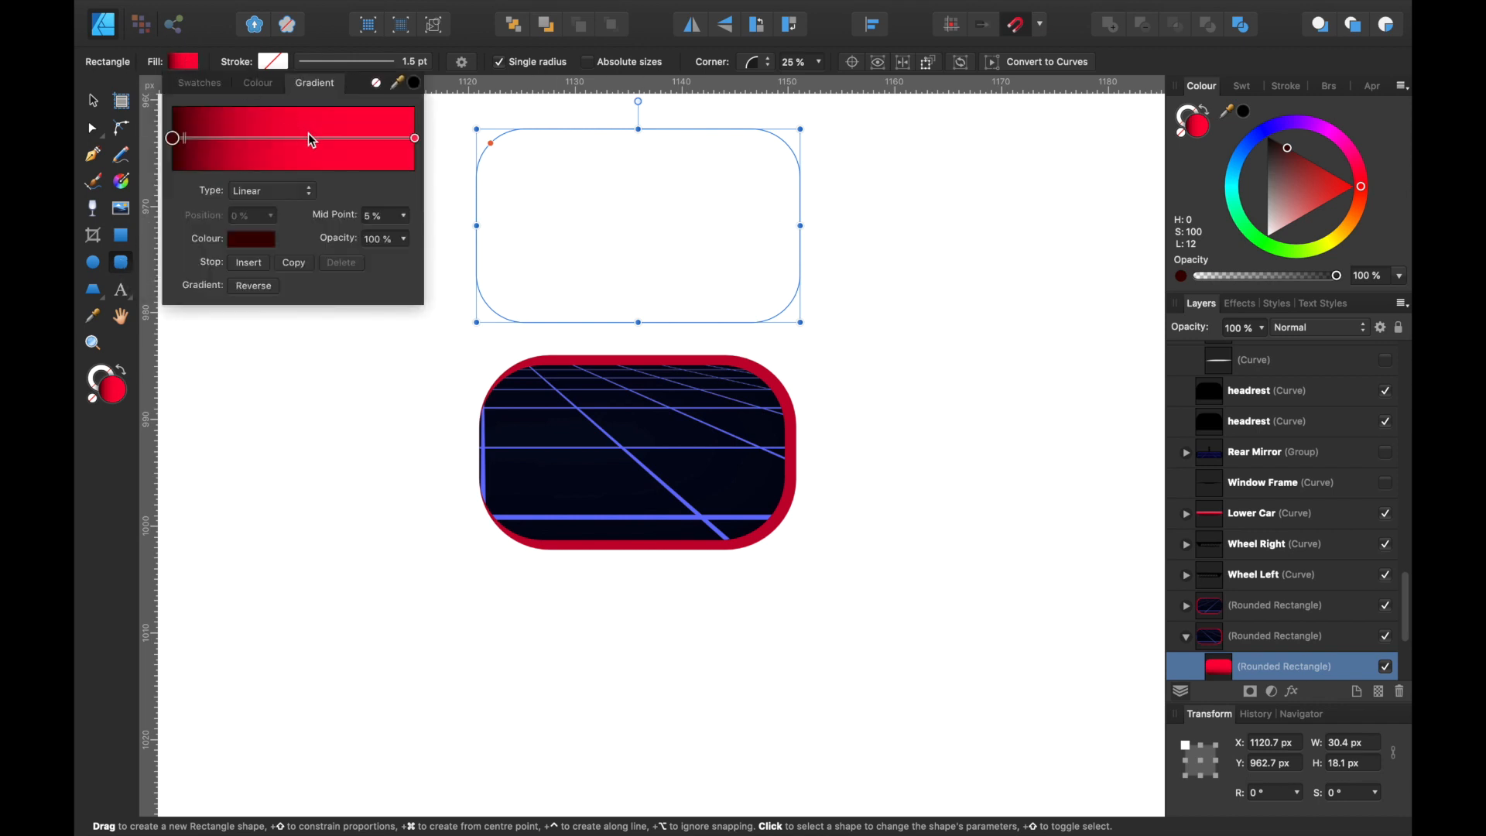
pyautogui.click(260, 83)
pyautogui.click(342, 190)
pyautogui.moveTo(1277, 681); pyautogui.dragTo(1146, 600)
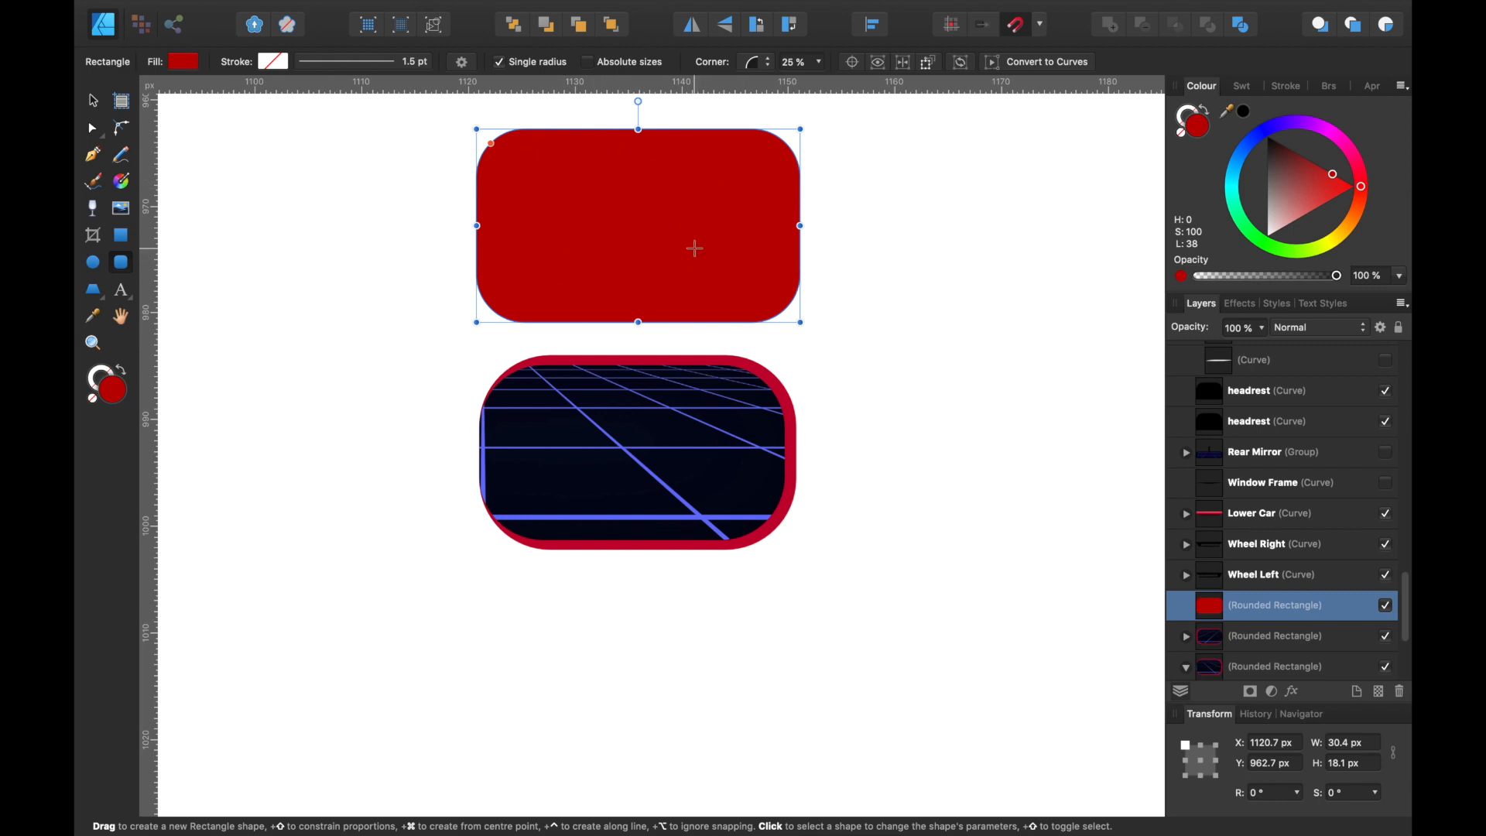
# Step: Duplicate the dark red rounded rectangle and shrink the copy to about 27.4 by 16 px inside the original
pyautogui.press('super+j')
pyautogui.click(93, 103)
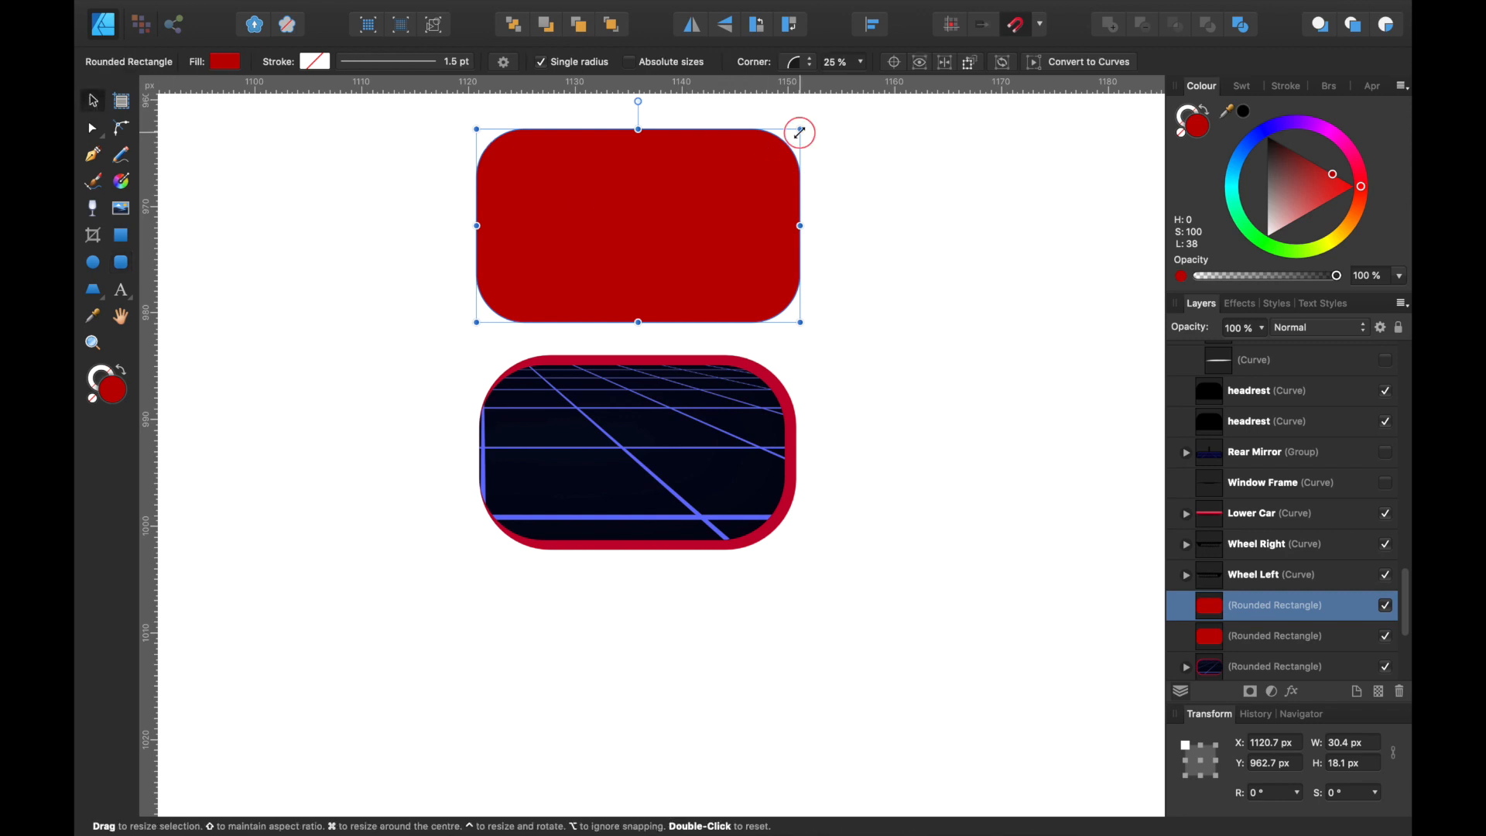
pyautogui.moveTo(799, 226); pyautogui.dragTo(772, 140)
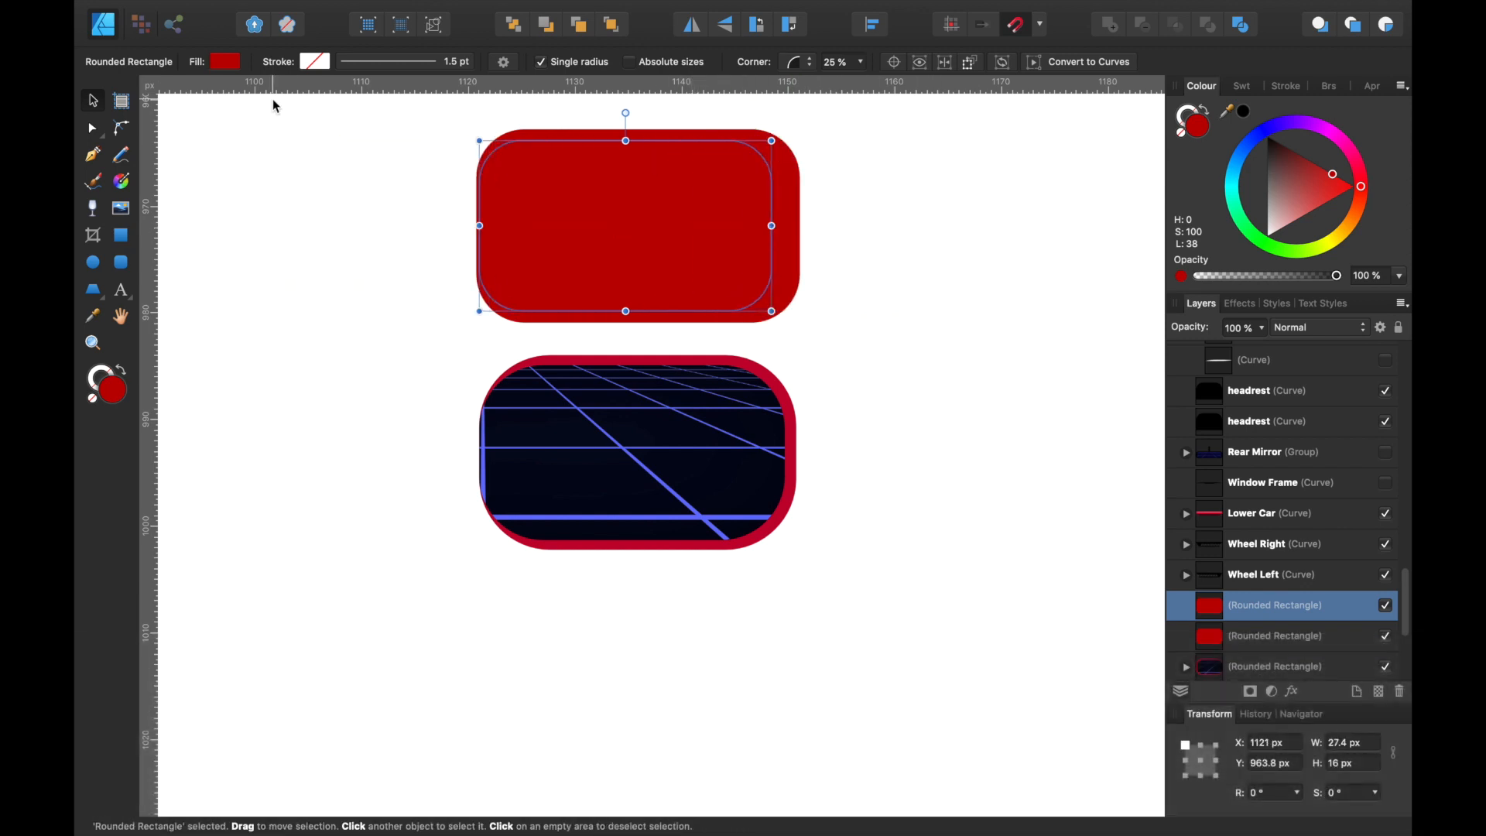
# Step: Fill the smaller rounded rectangle with solid black and select its layer above the red one
pyautogui.click(229, 63)
pyautogui.click(310, 149)
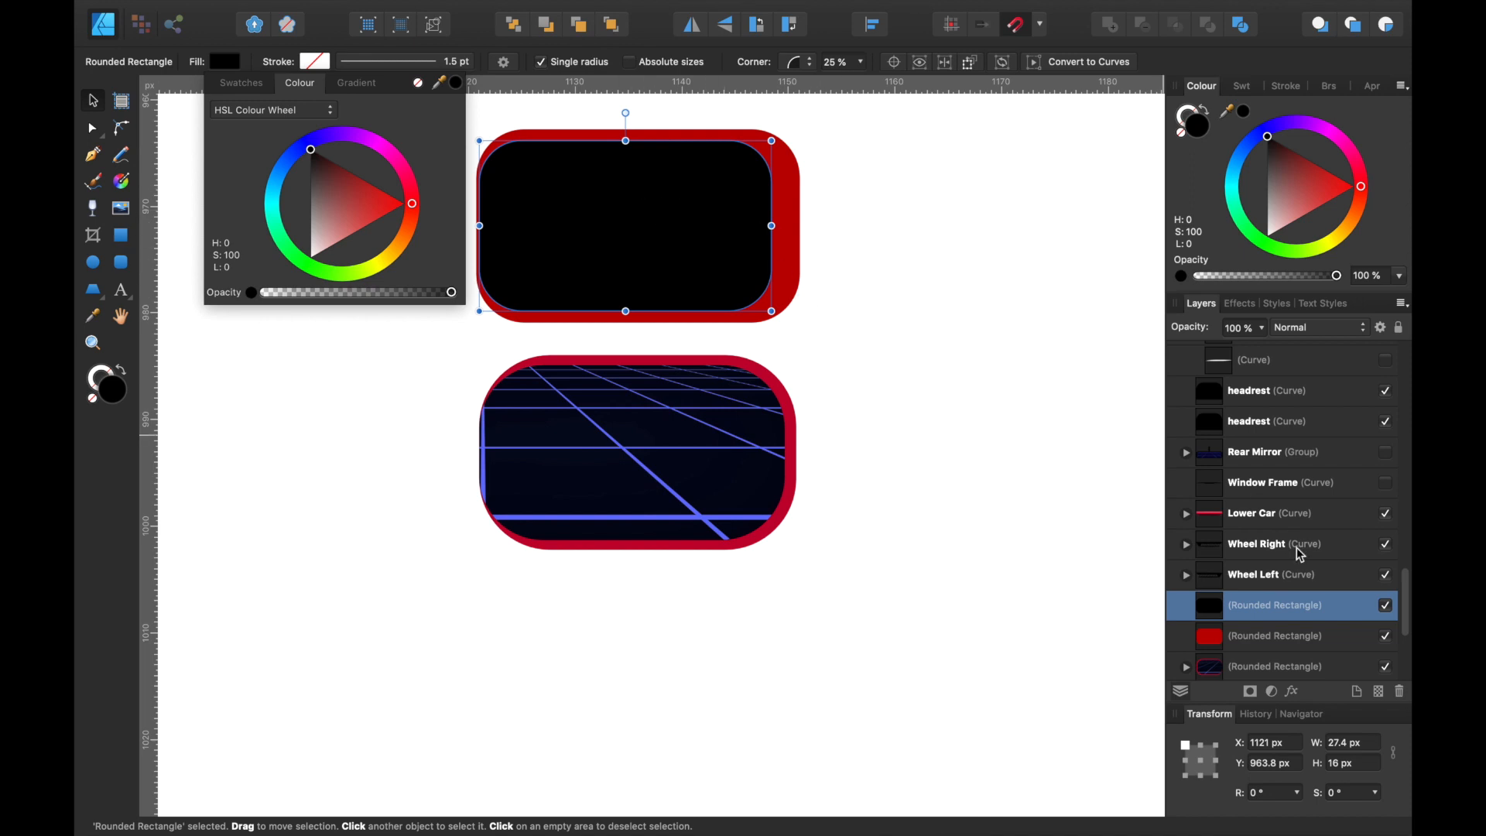
pyautogui.scroll(-3, 1300, 554)
pyautogui.click(1264, 520)
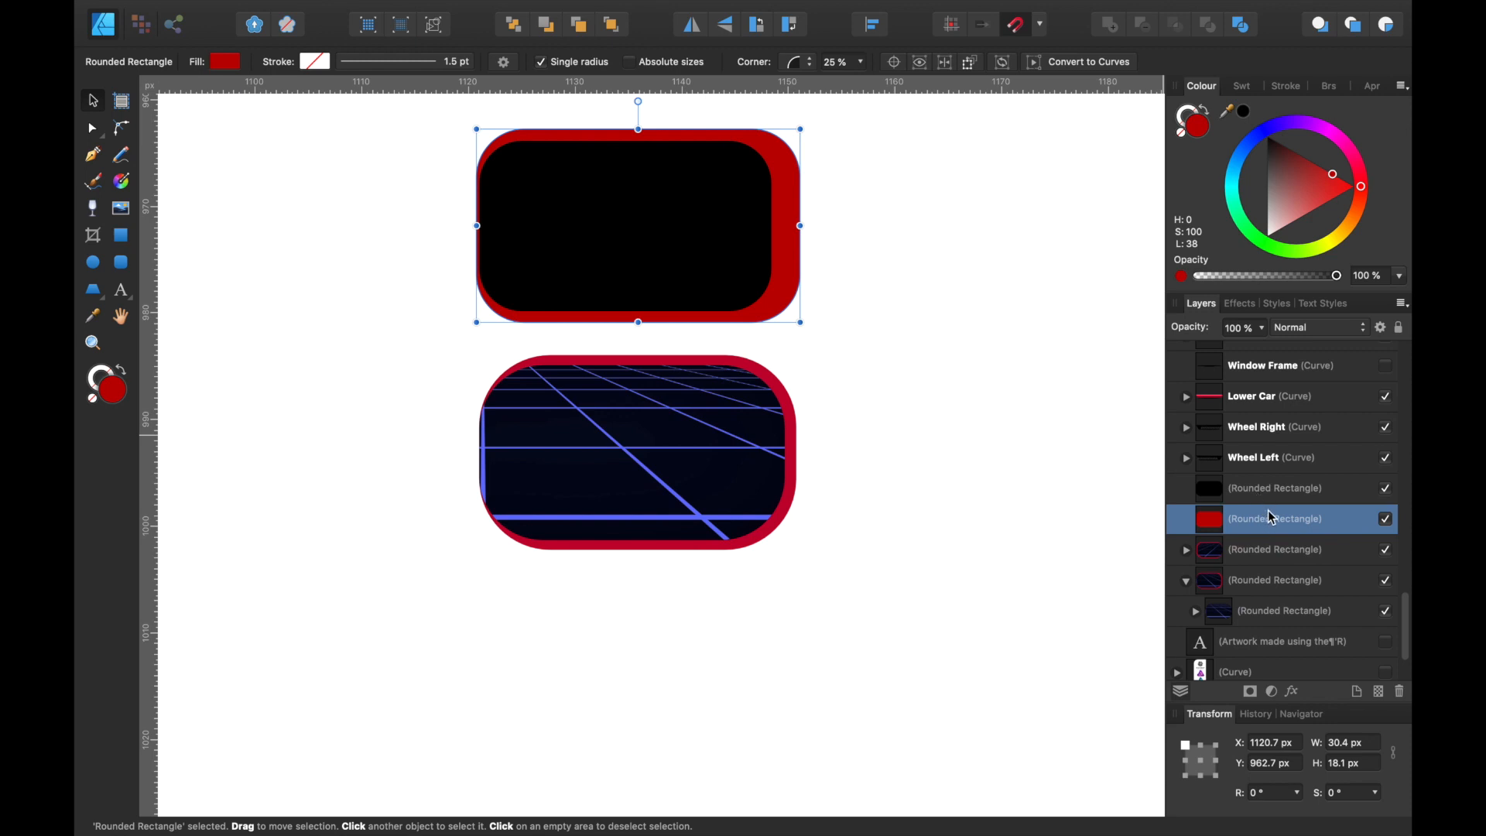
pyautogui.click(1263, 496)
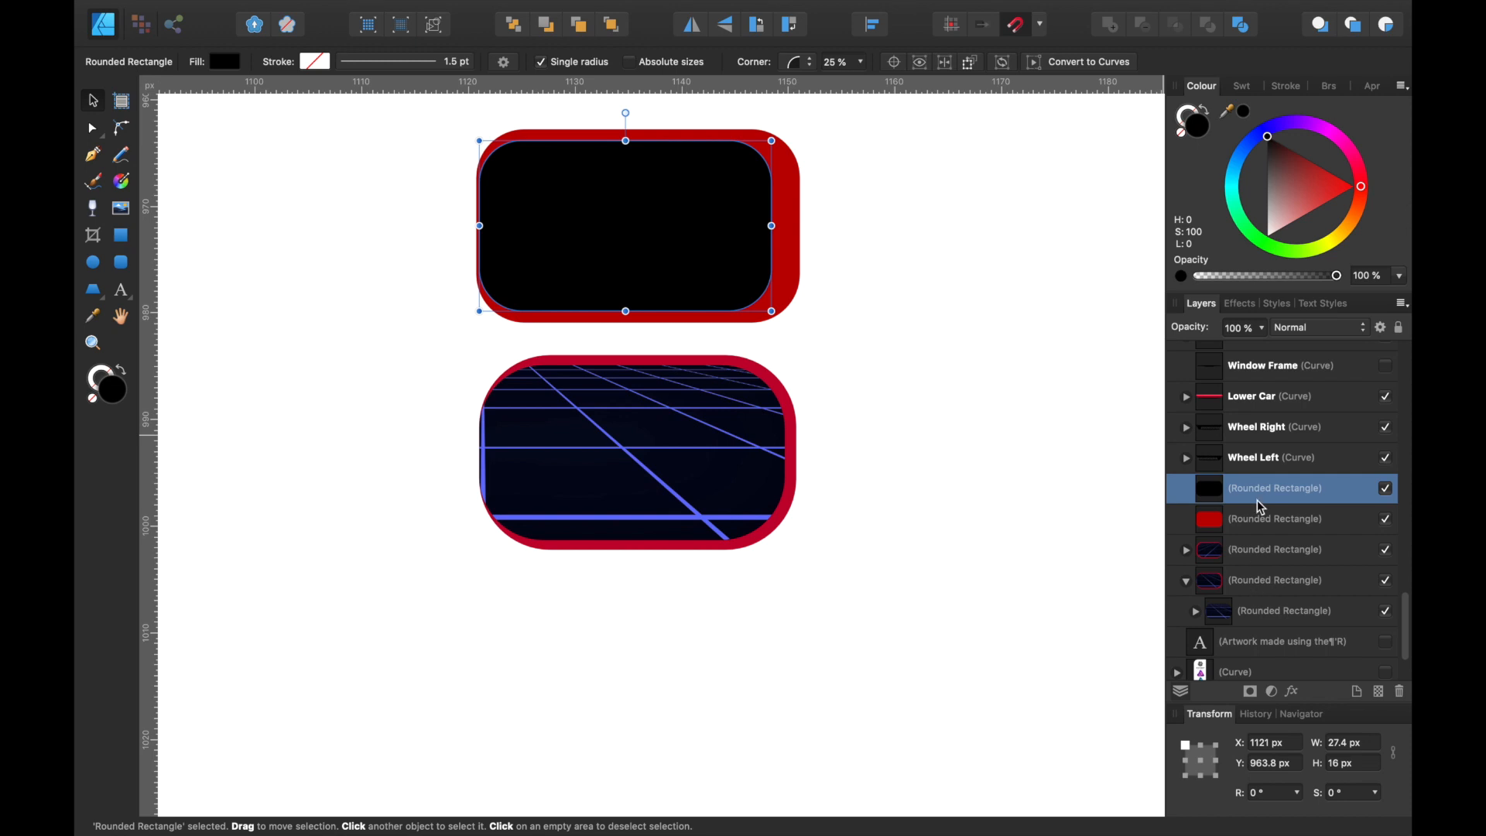
# Step: Expand the original side mirror's nested rounded rectangle and shift its Original Grid layer slightly within the mirror glass
pyautogui.scroll(-3, 1263, 518)
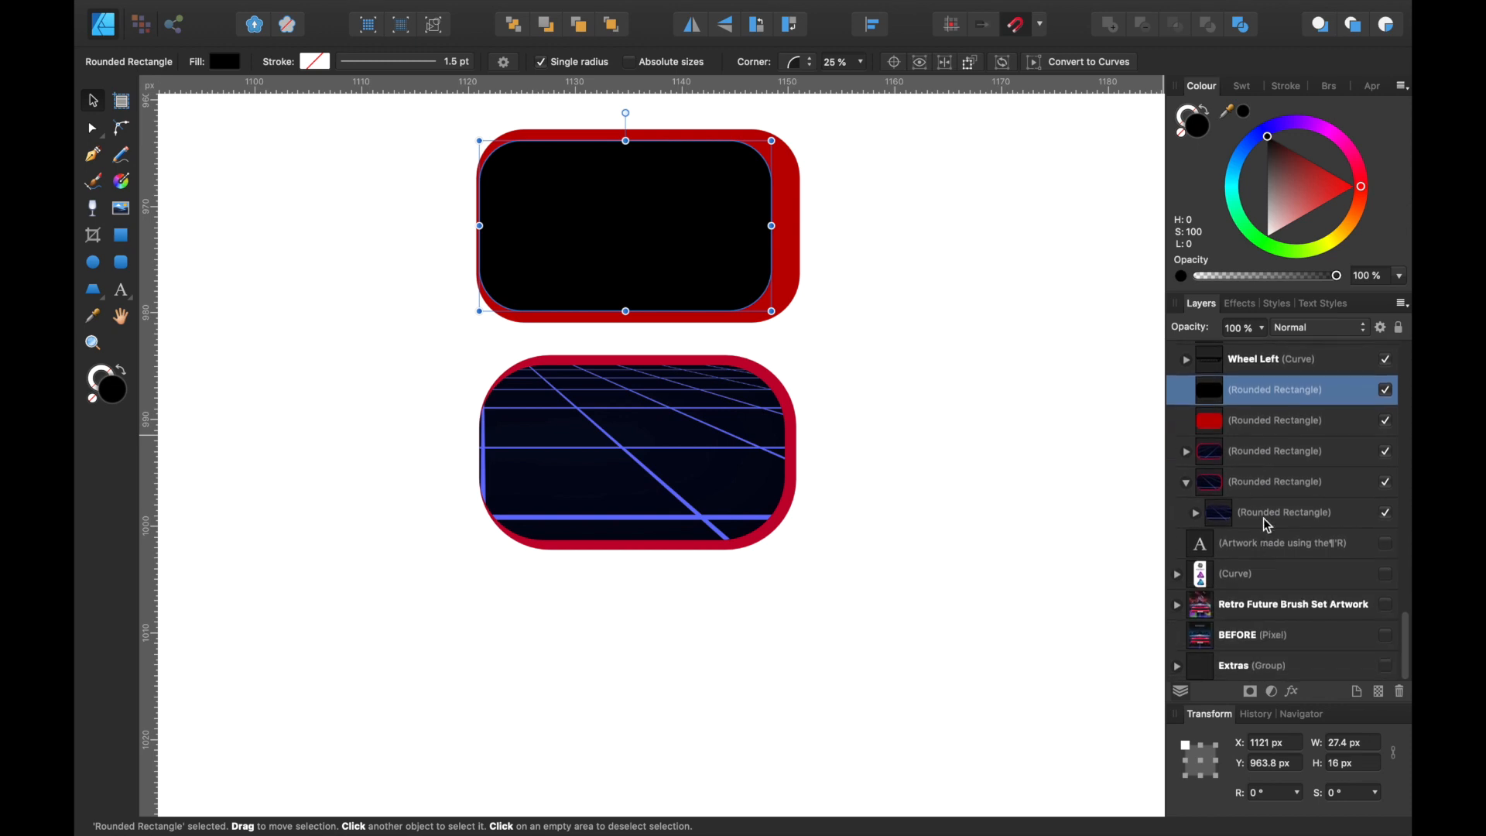
pyautogui.click(1270, 481)
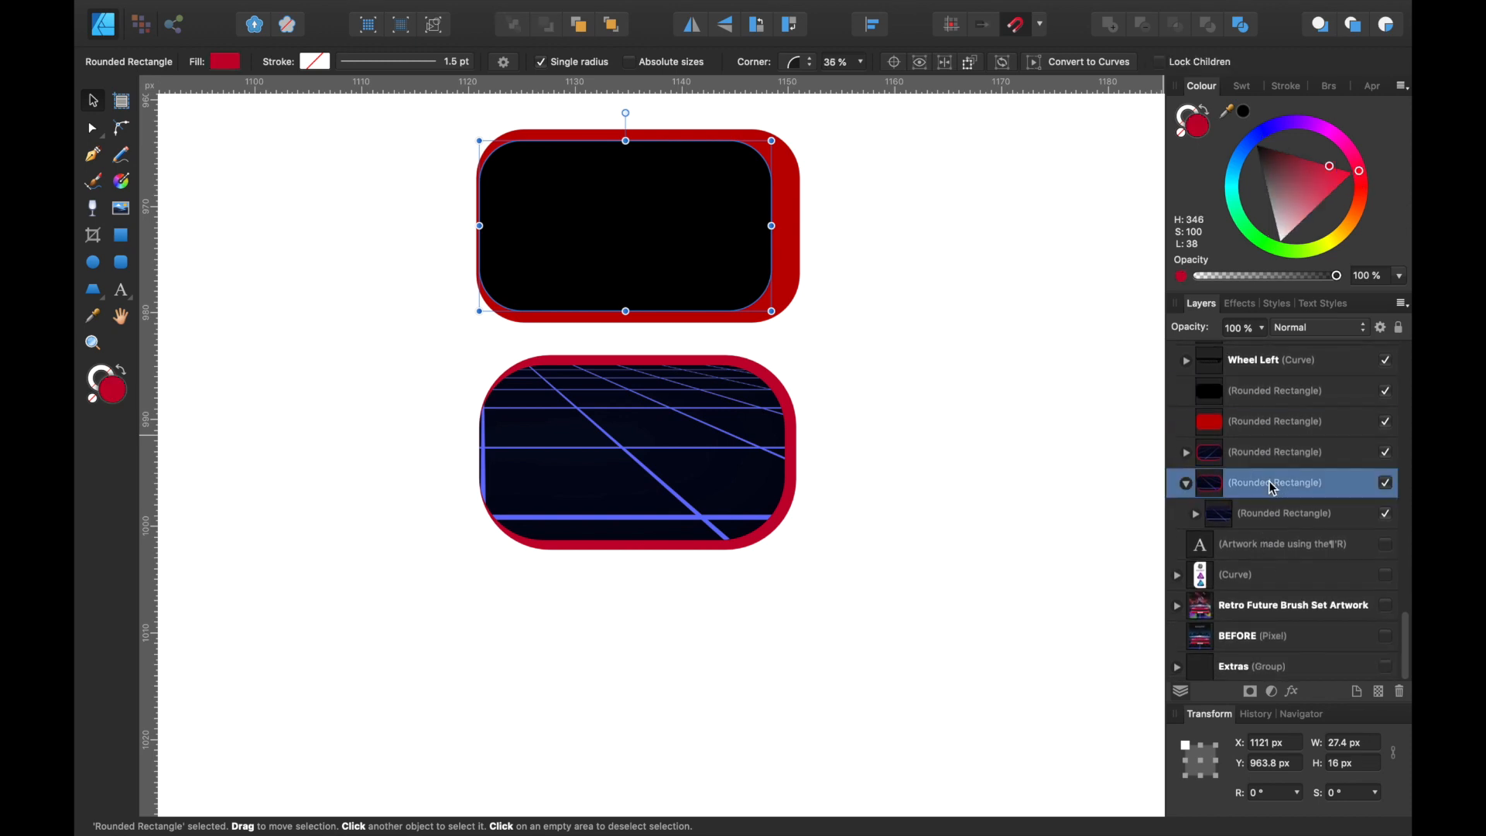
pyautogui.click(1250, 517)
pyautogui.click(1196, 515)
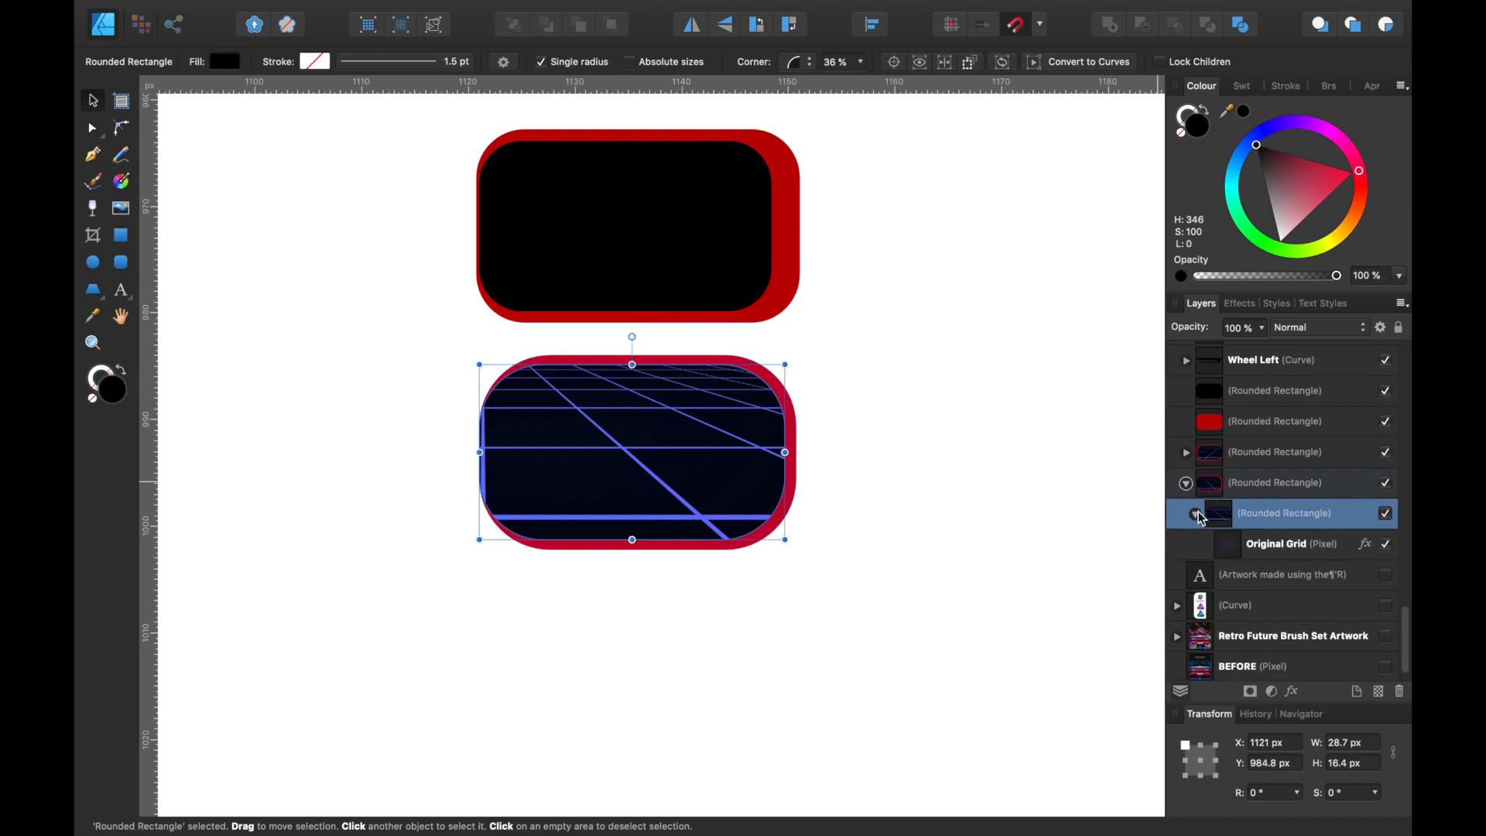
pyautogui.click(1273, 548)
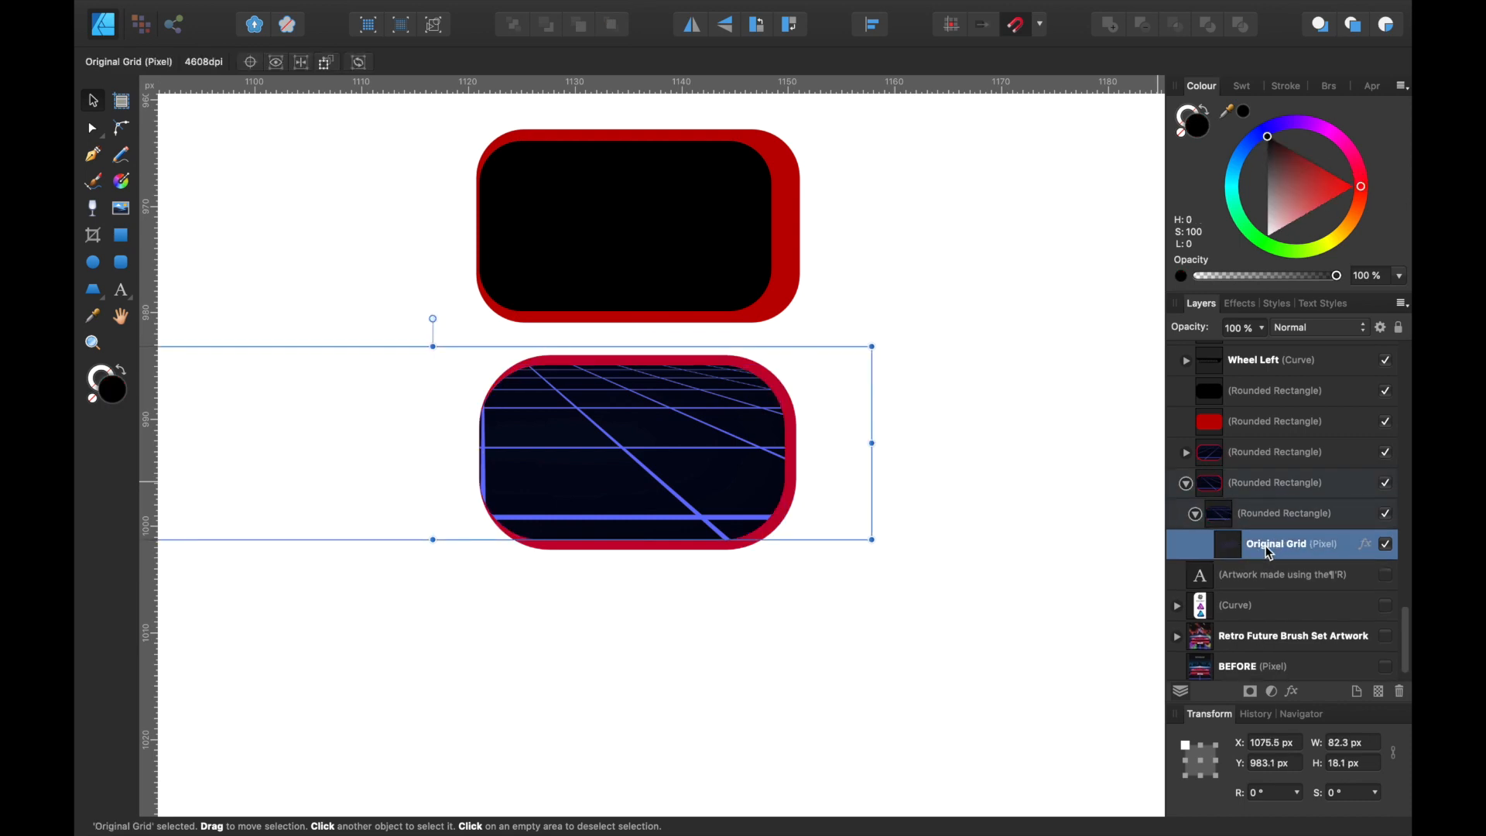
pyautogui.moveTo(612, 466)
pyautogui.mouseDown()
pyautogui.moveTo(756, 467)
pyautogui.moveTo(590, 477)
pyautogui.mouseUp()
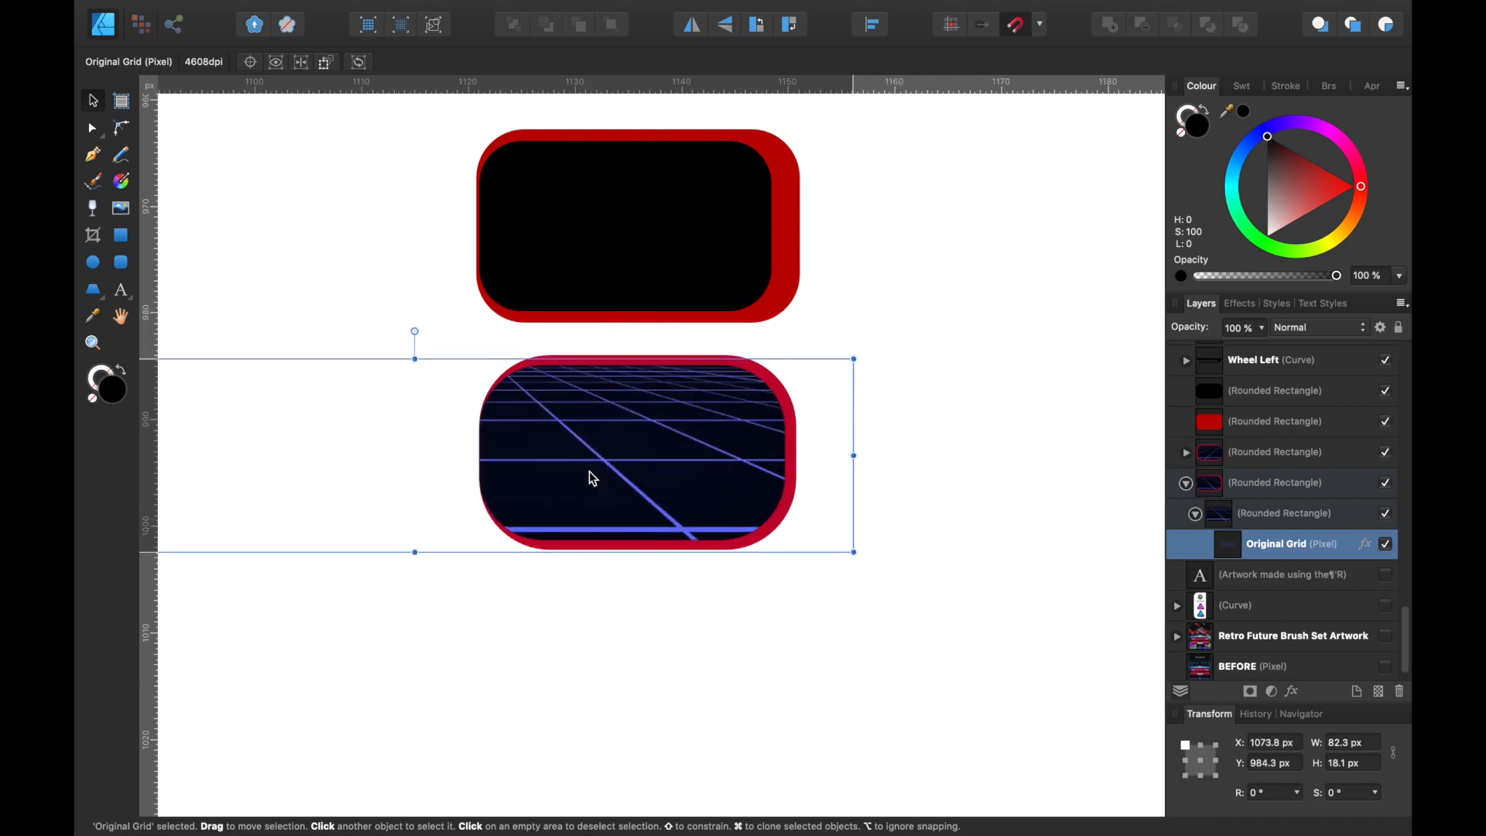
# Step: Nest the Original Grid layer inside the new black rounded rectangle and move the grid up over that shape
pyautogui.click(678, 216)
pyautogui.click(1267, 548)
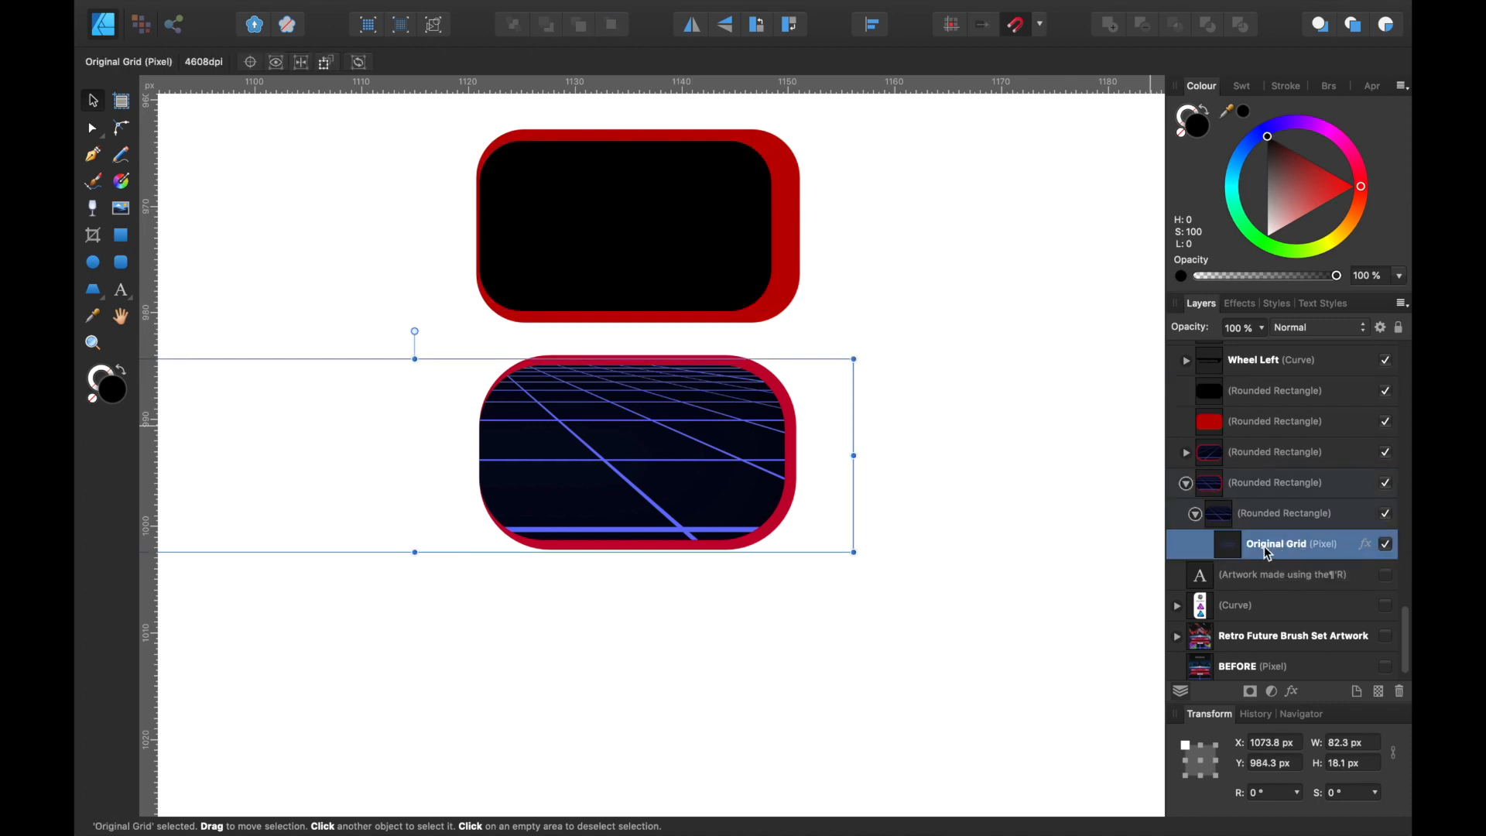
pyautogui.moveTo(1265, 546); pyautogui.dragTo(1242, 407)
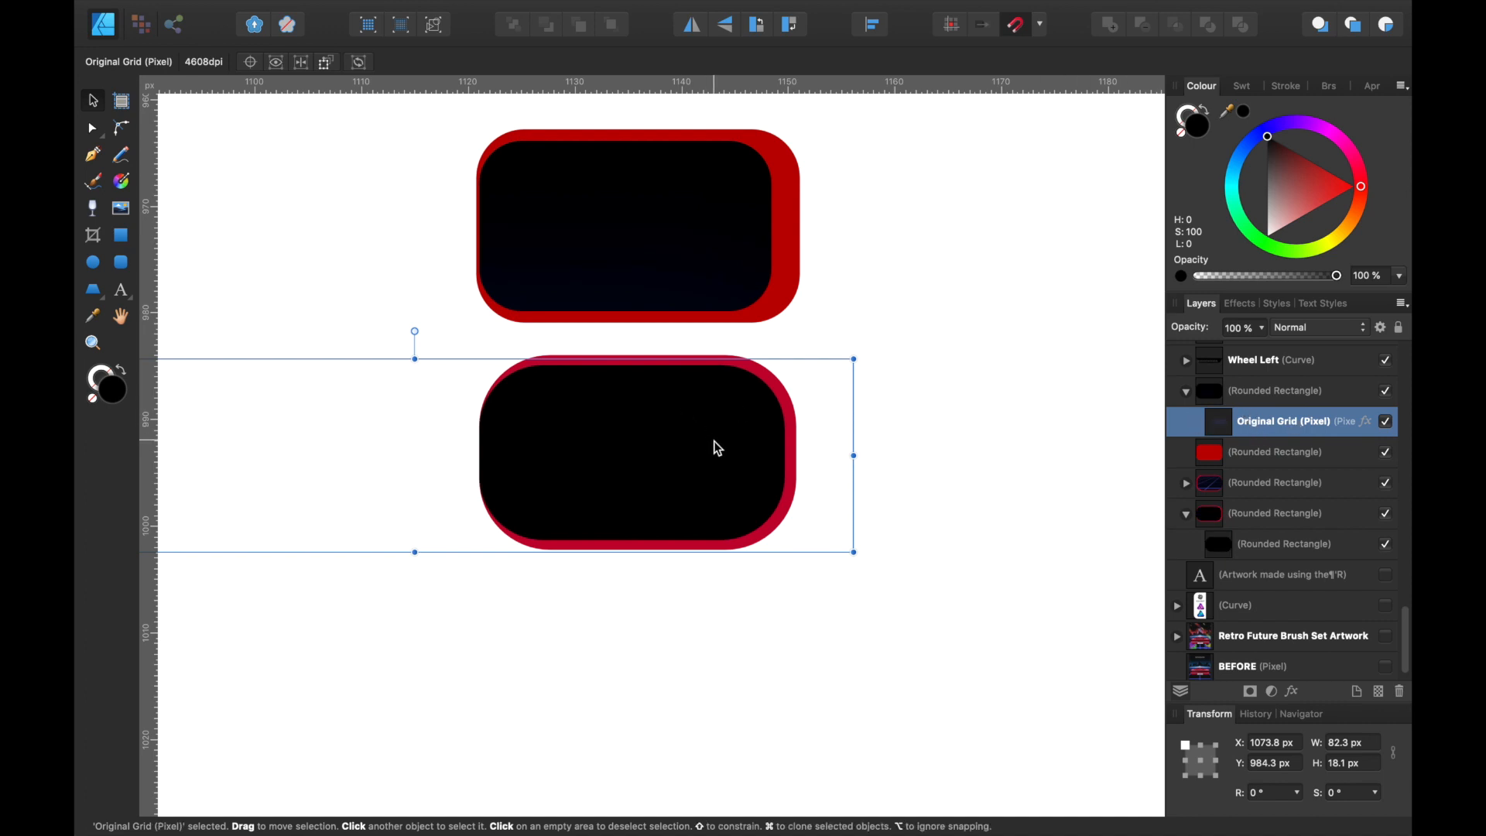
pyautogui.moveTo(695, 452); pyautogui.dragTo(695, 232)
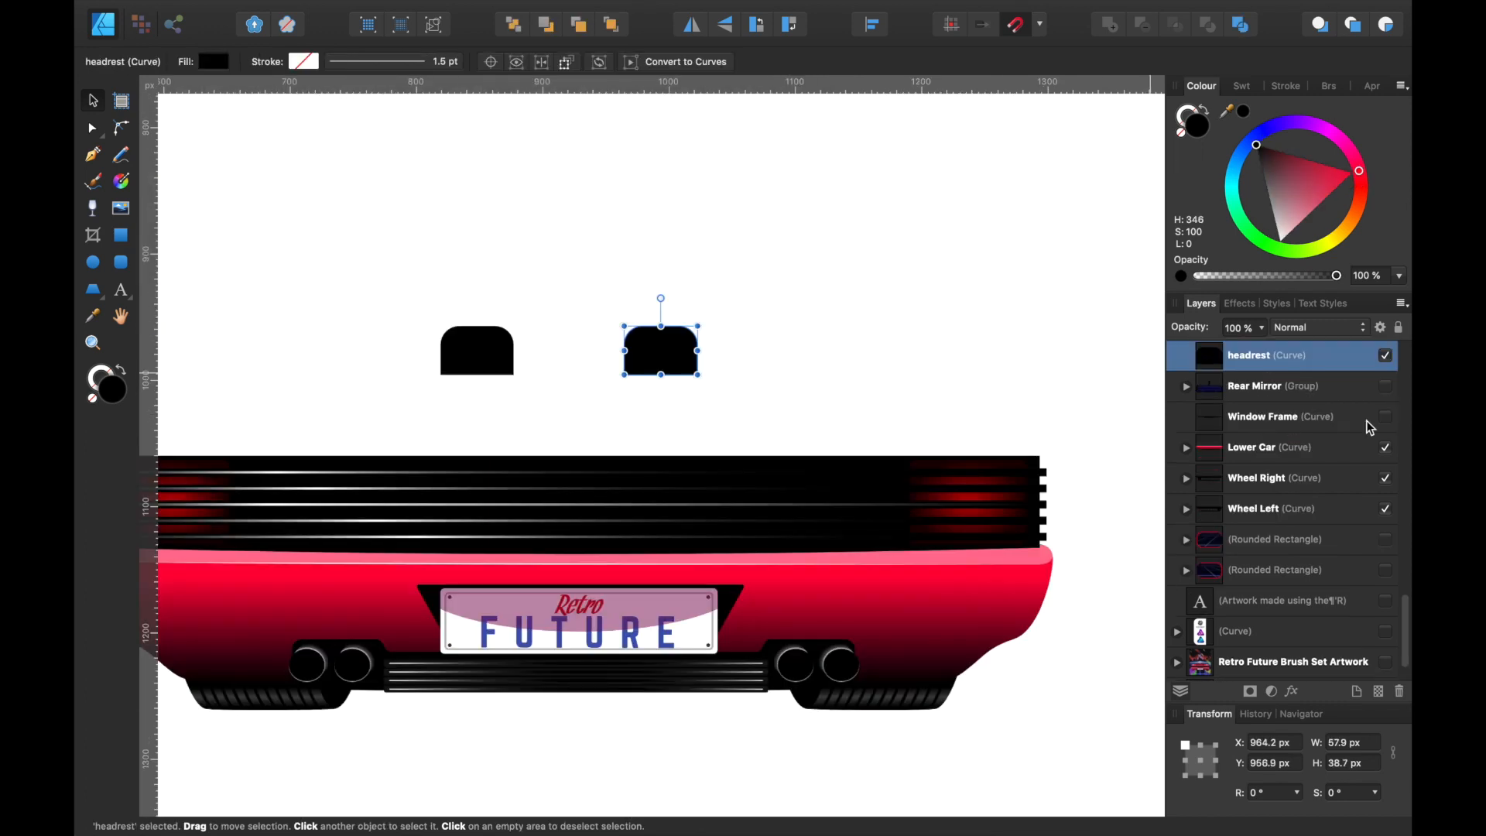
# Step: Draw a rectangle about 53.8 by 38.7 px beside the right-hand headrest
pyautogui.scroll(2, 1369, 427)
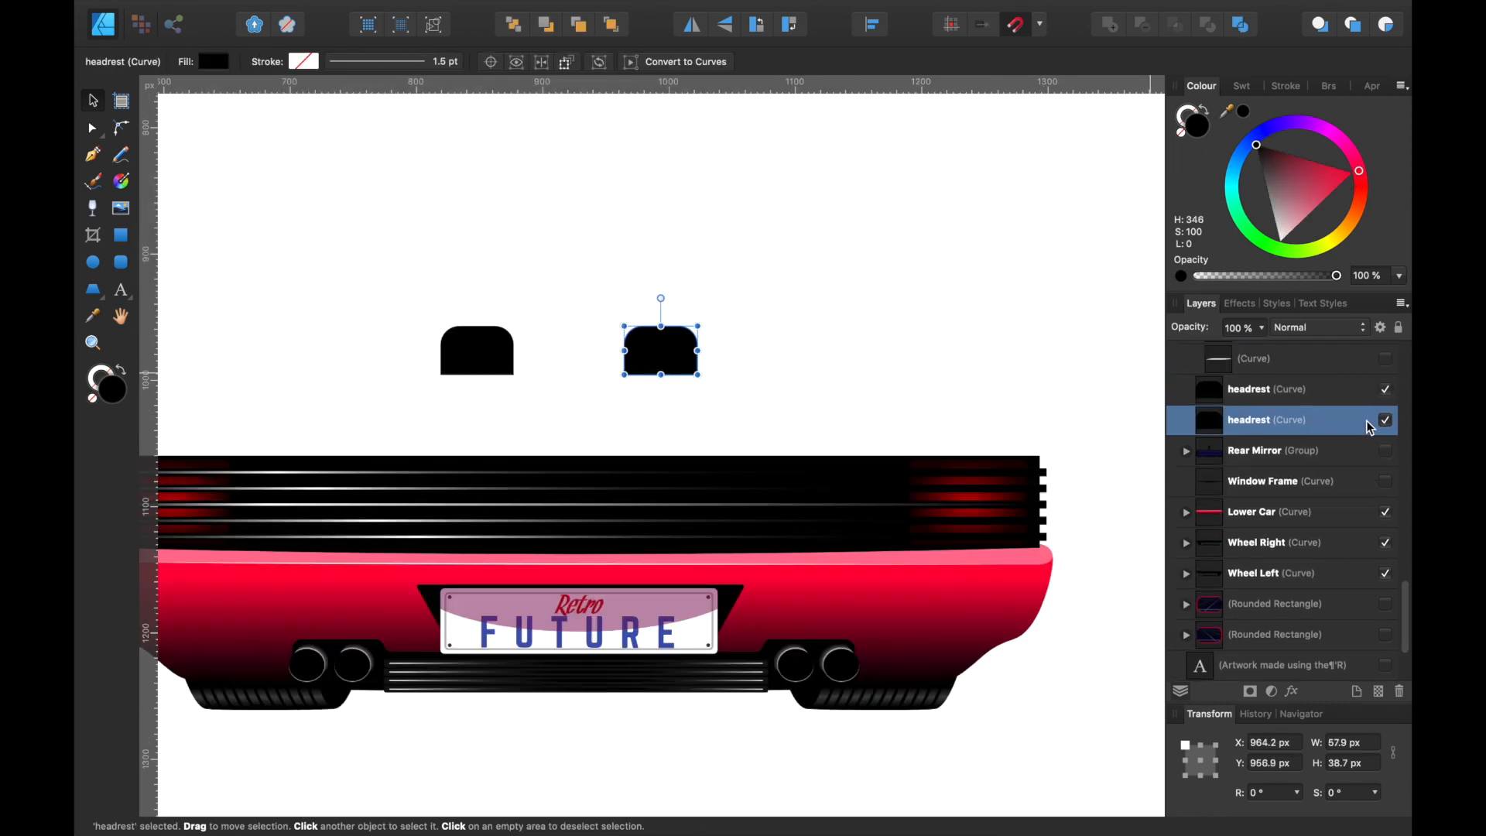
pyautogui.scroll(4, 765, 338)
pyautogui.press('m')
pyautogui.moveTo(839, 276); pyautogui.dragTo(1109, 471)
pyautogui.hscroll(5, 1076, 604)
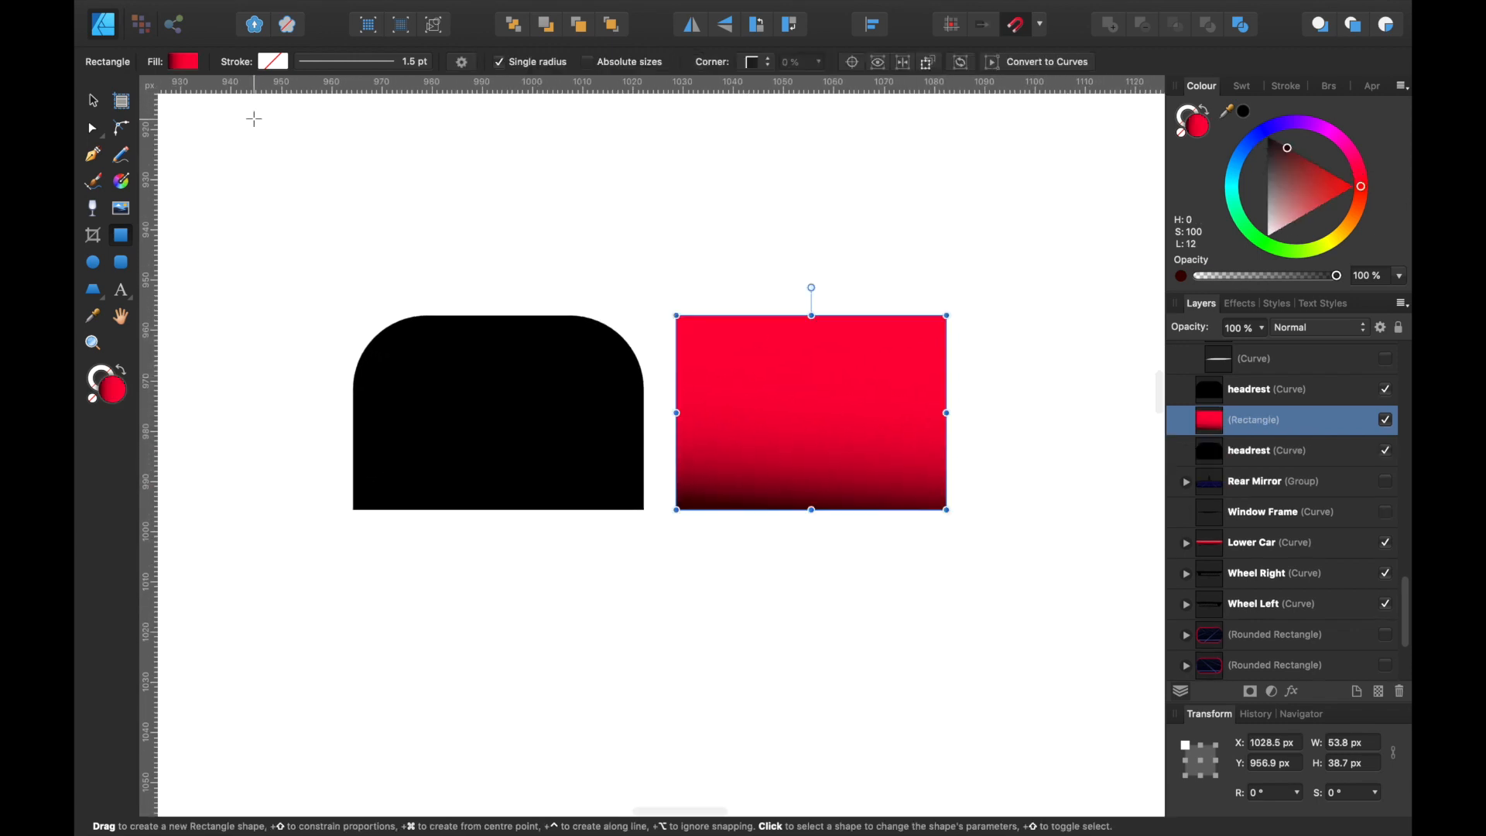
# Step: Replace the new rectangle's gradient fill with solid black
pyautogui.click(189, 64)
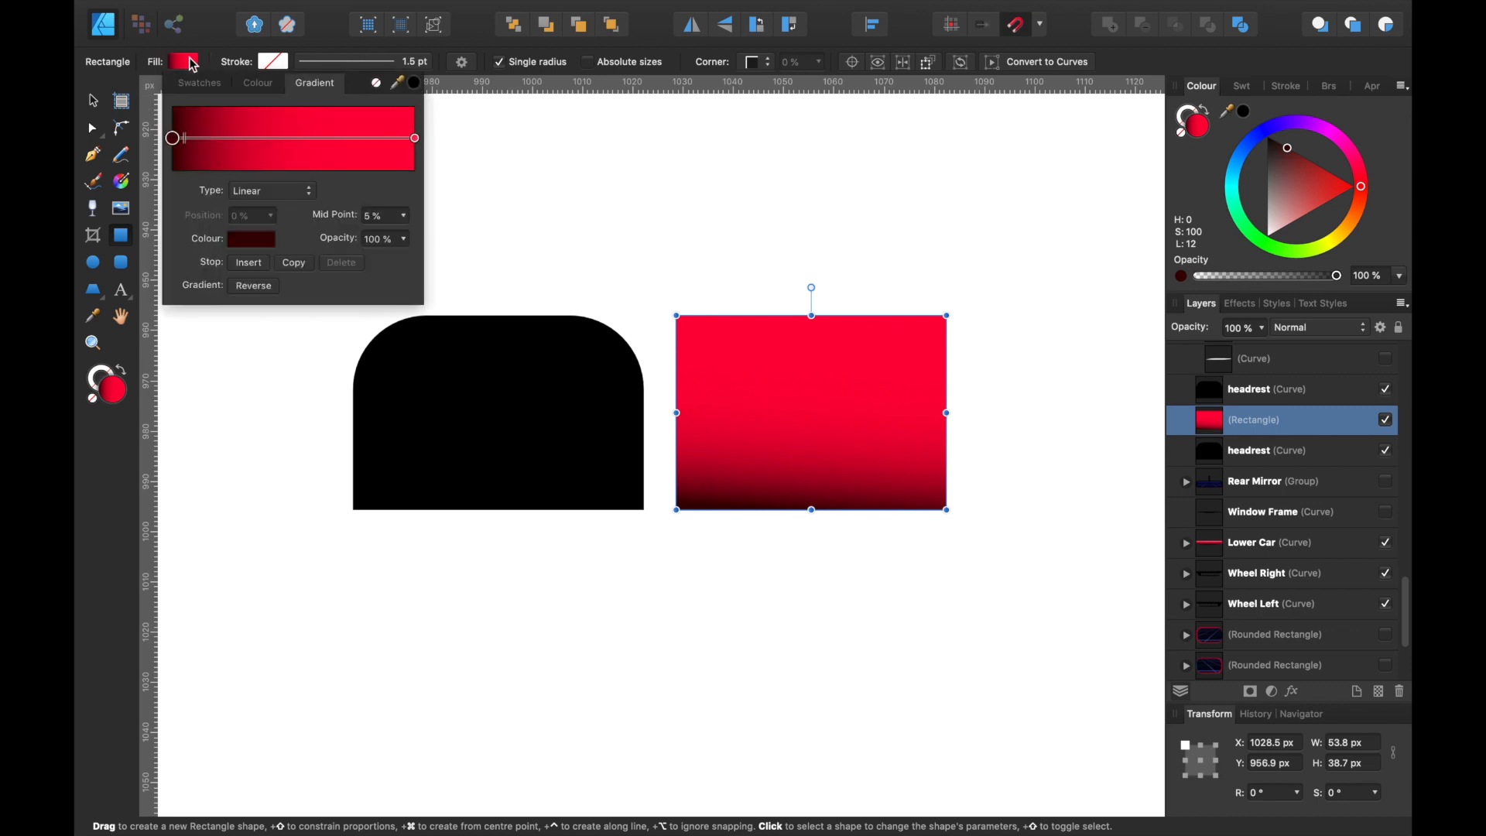
pyautogui.click(244, 86)
pyautogui.moveTo(297, 167); pyautogui.dragTo(243, 124)
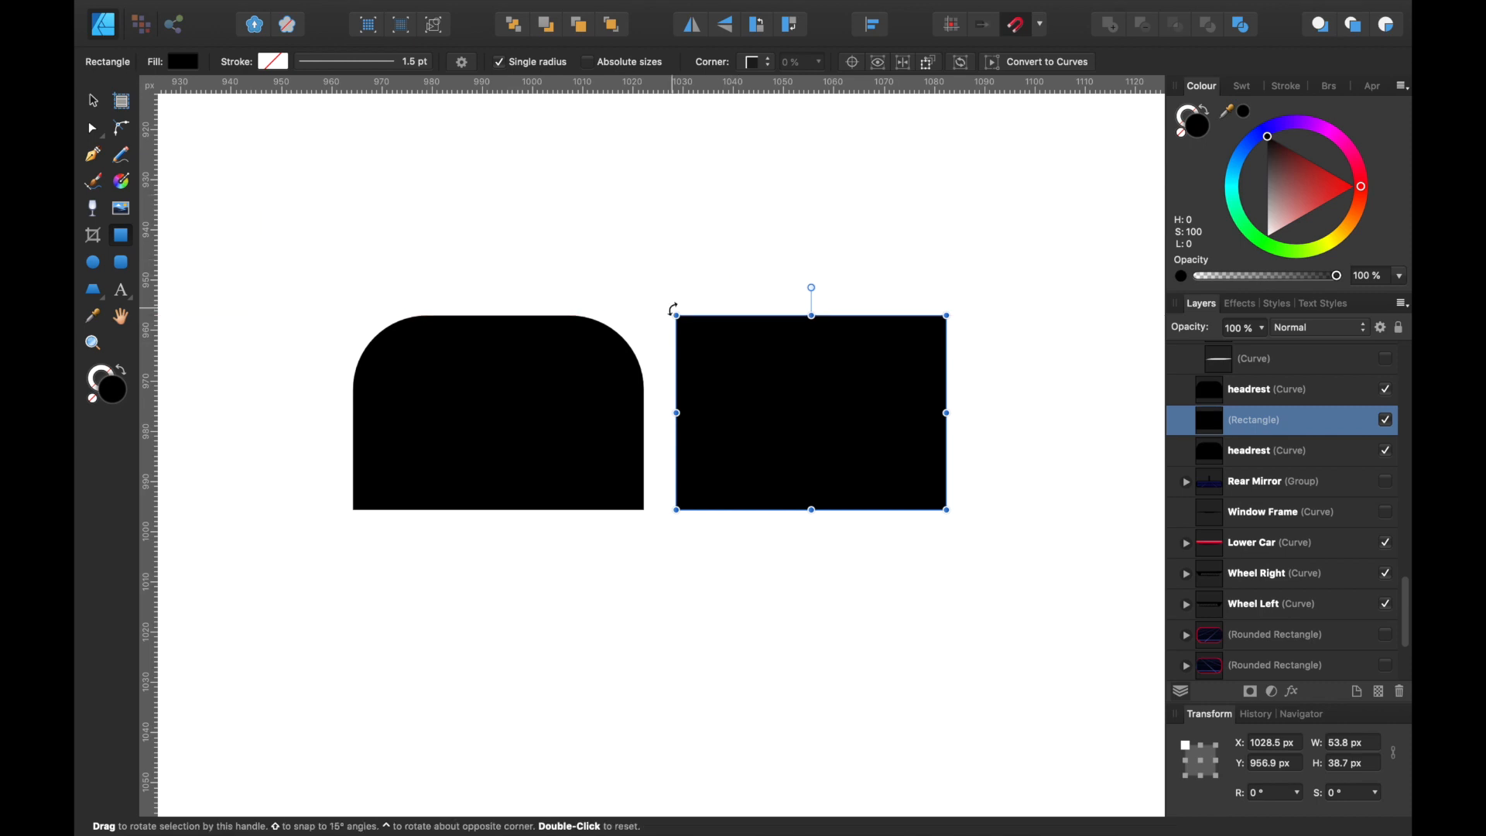
# Step: Select the black rectangle's two upper corners for rounding with the Corner tool
pyautogui.click(123, 128)
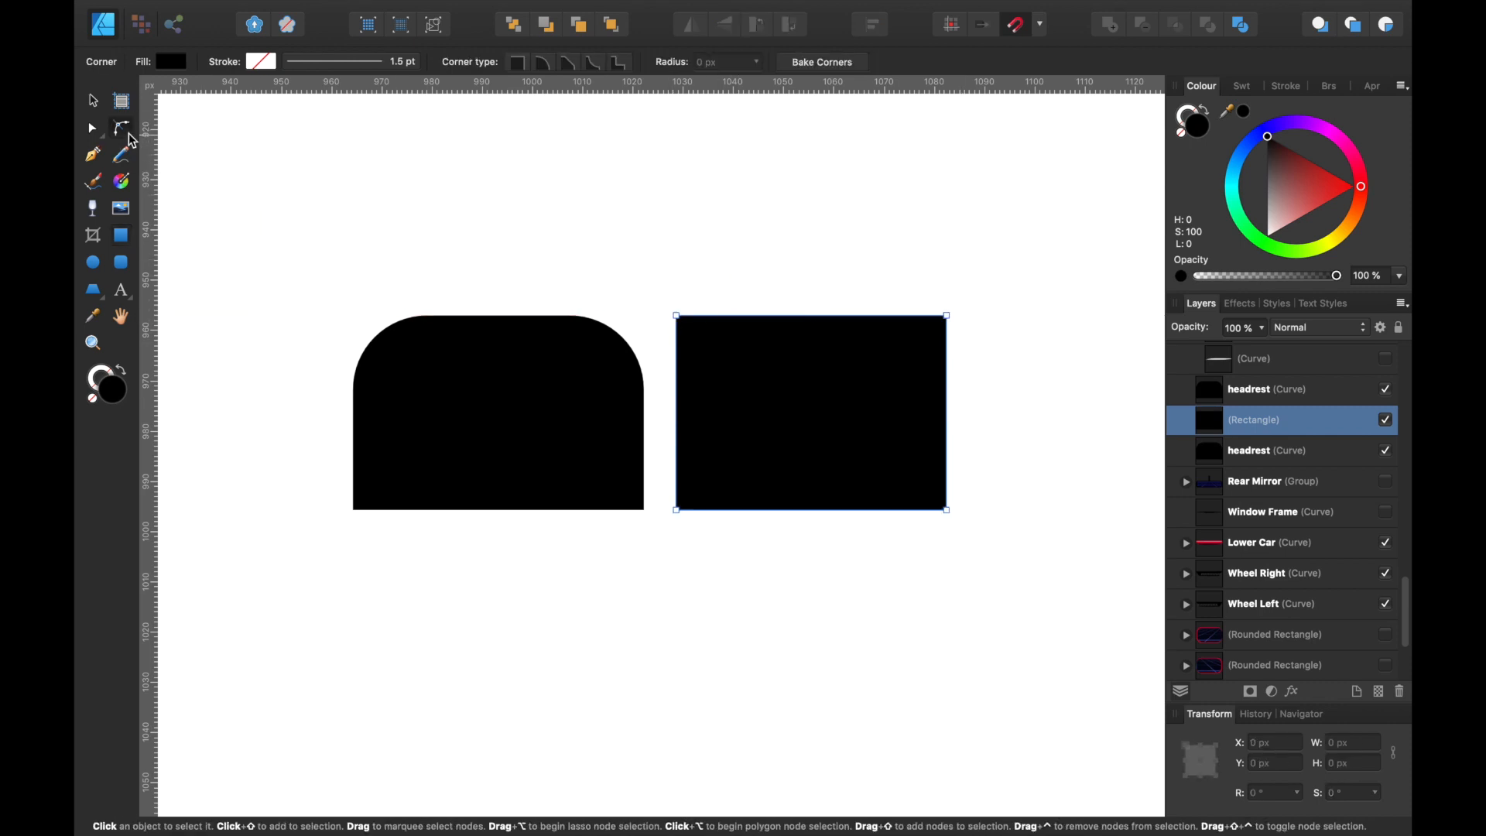
pyautogui.moveTo(656, 274); pyautogui.dragTo(874, 387)
pyautogui.click(949, 318)
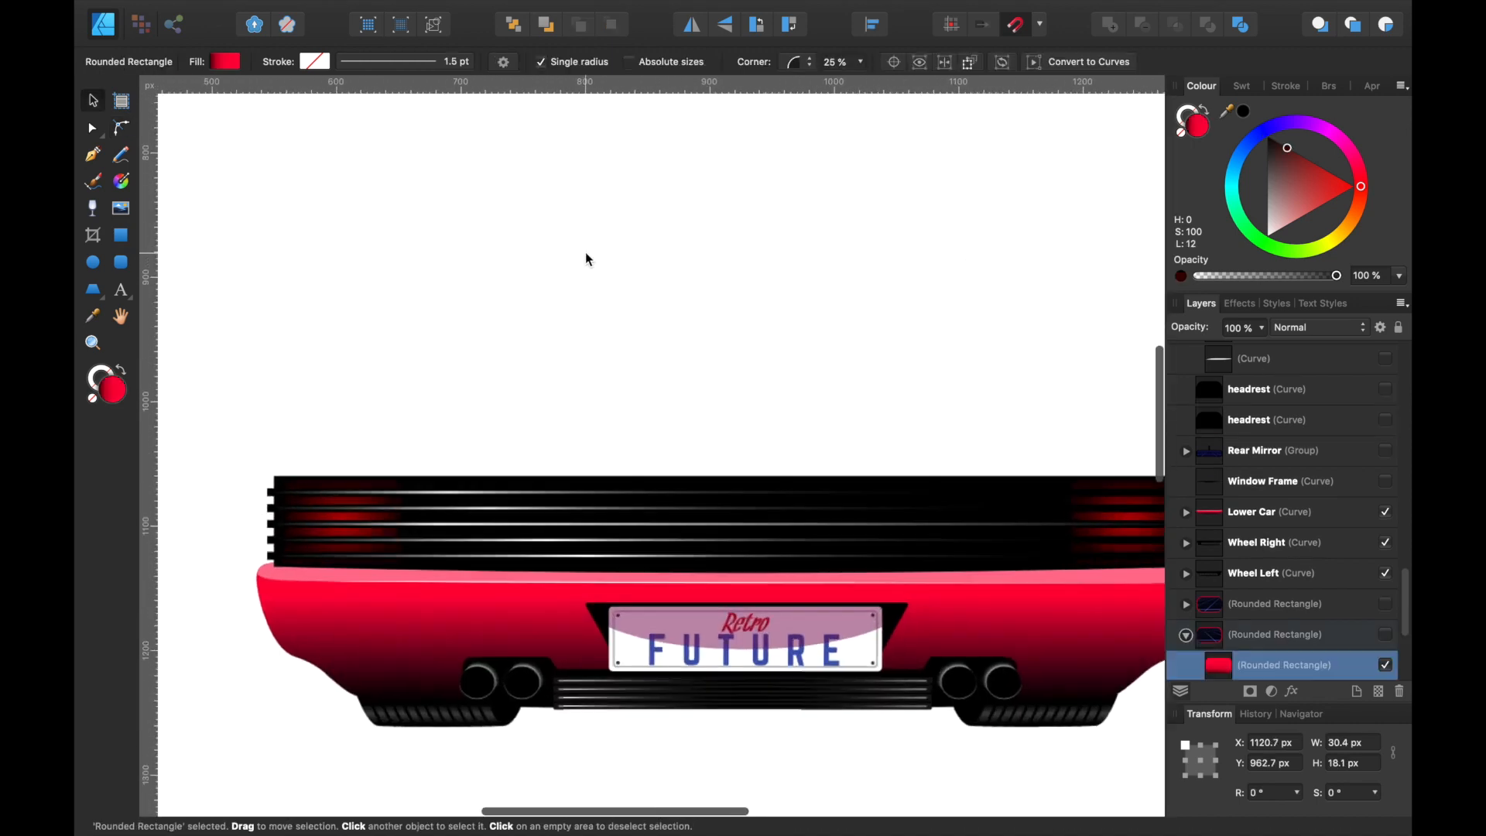
# Step: Select the Grill group on the back of the car and hide it
pyautogui.scroll(-4, 585, 253)
pyautogui.scroll(-3, 585, 252)
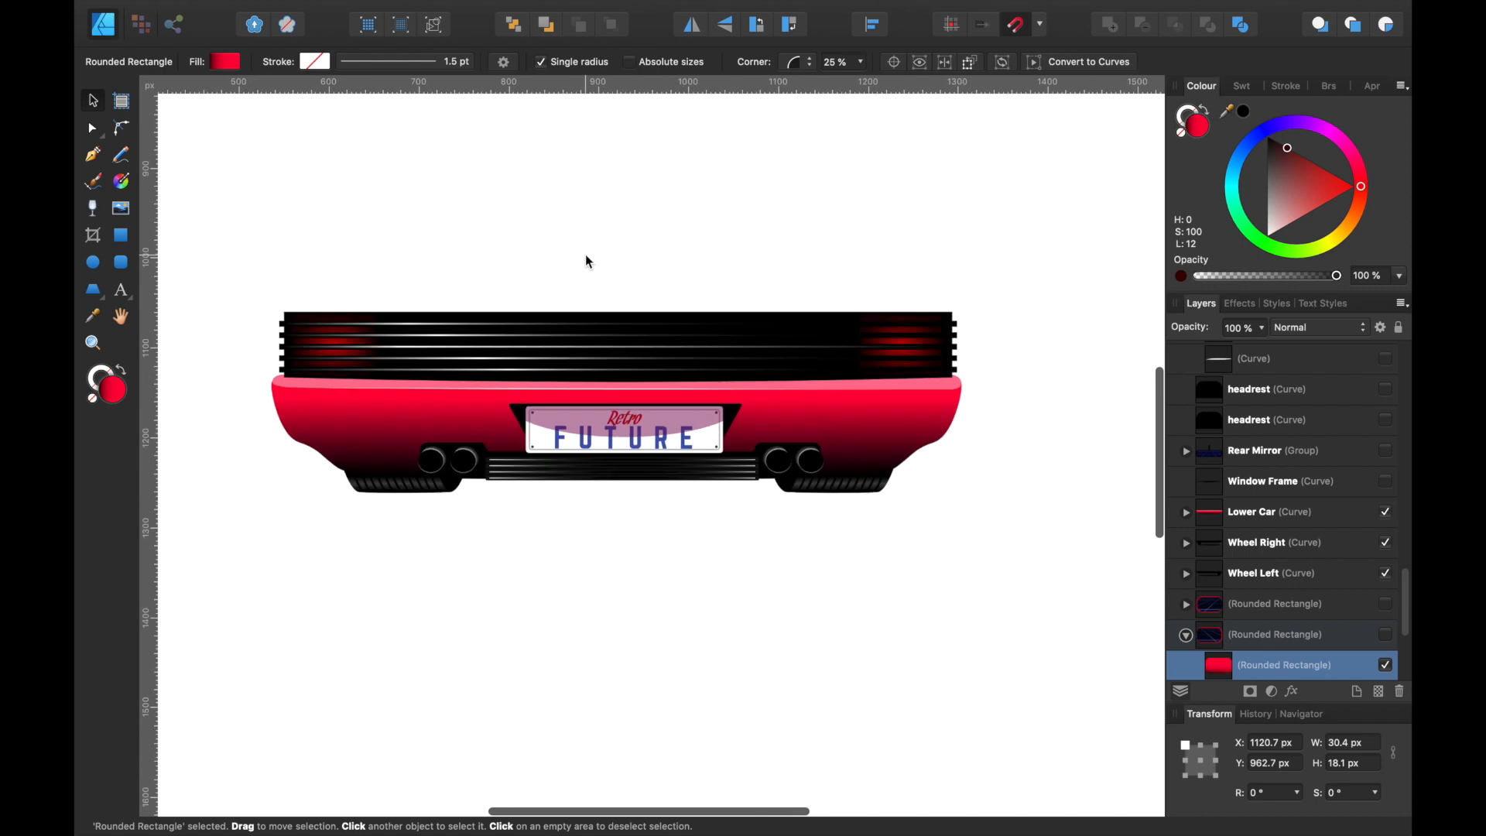
pyautogui.scroll(-2, 585, 254)
pyautogui.click(684, 327)
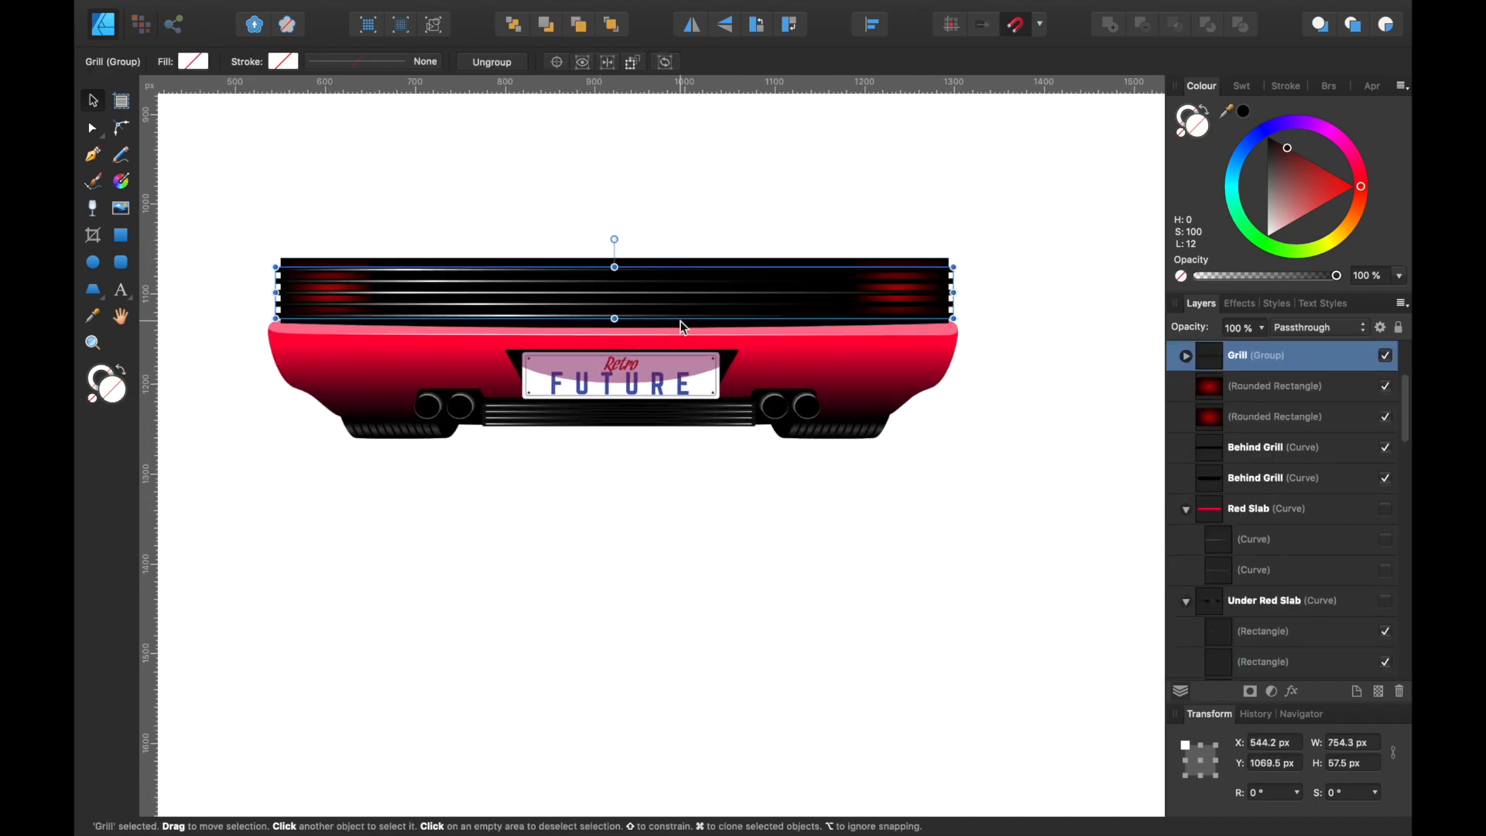
pyautogui.scroll(5, 684, 327)
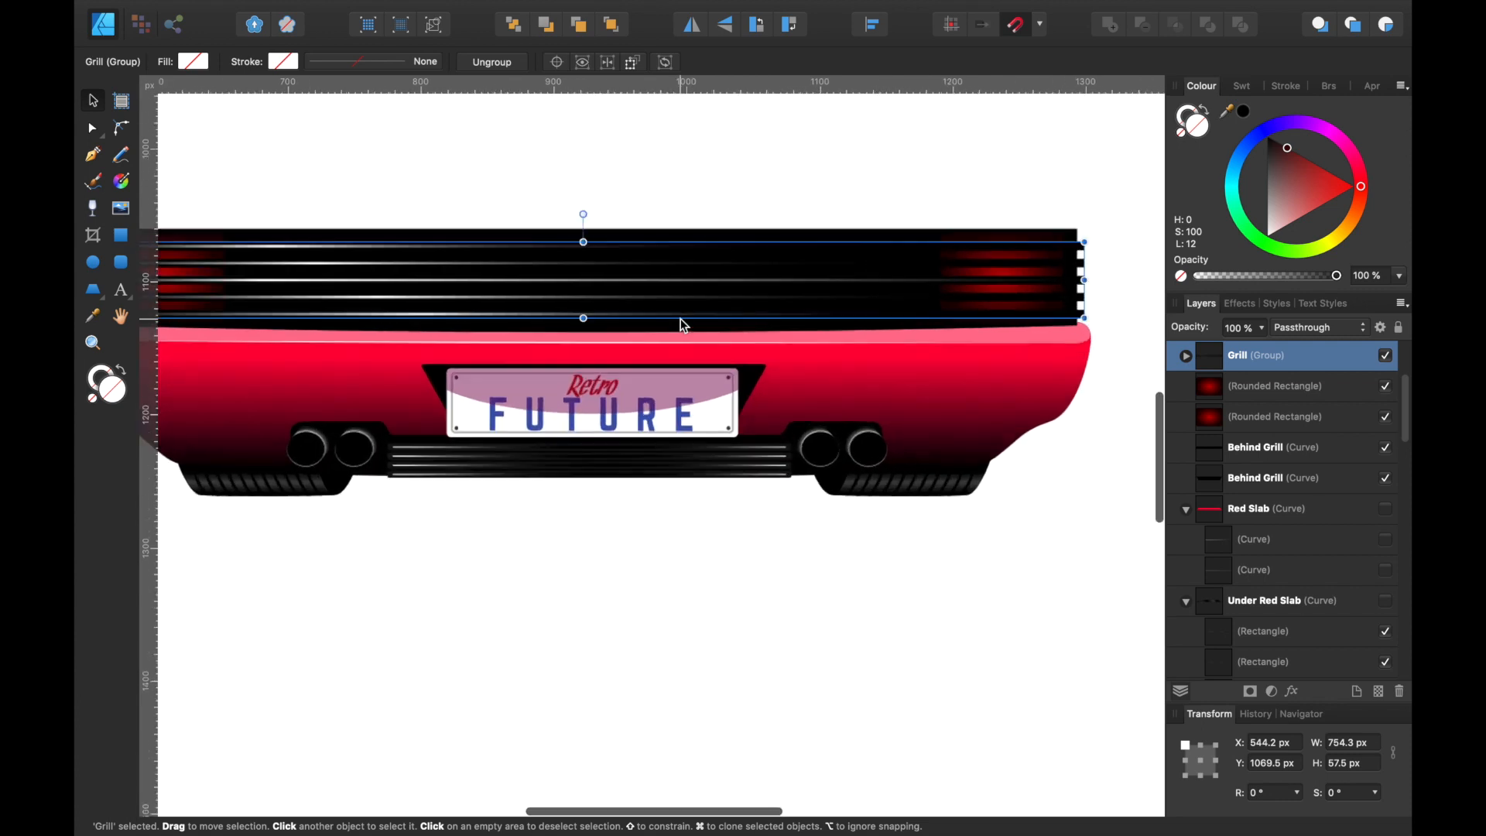
pyautogui.scroll(-2, 685, 326)
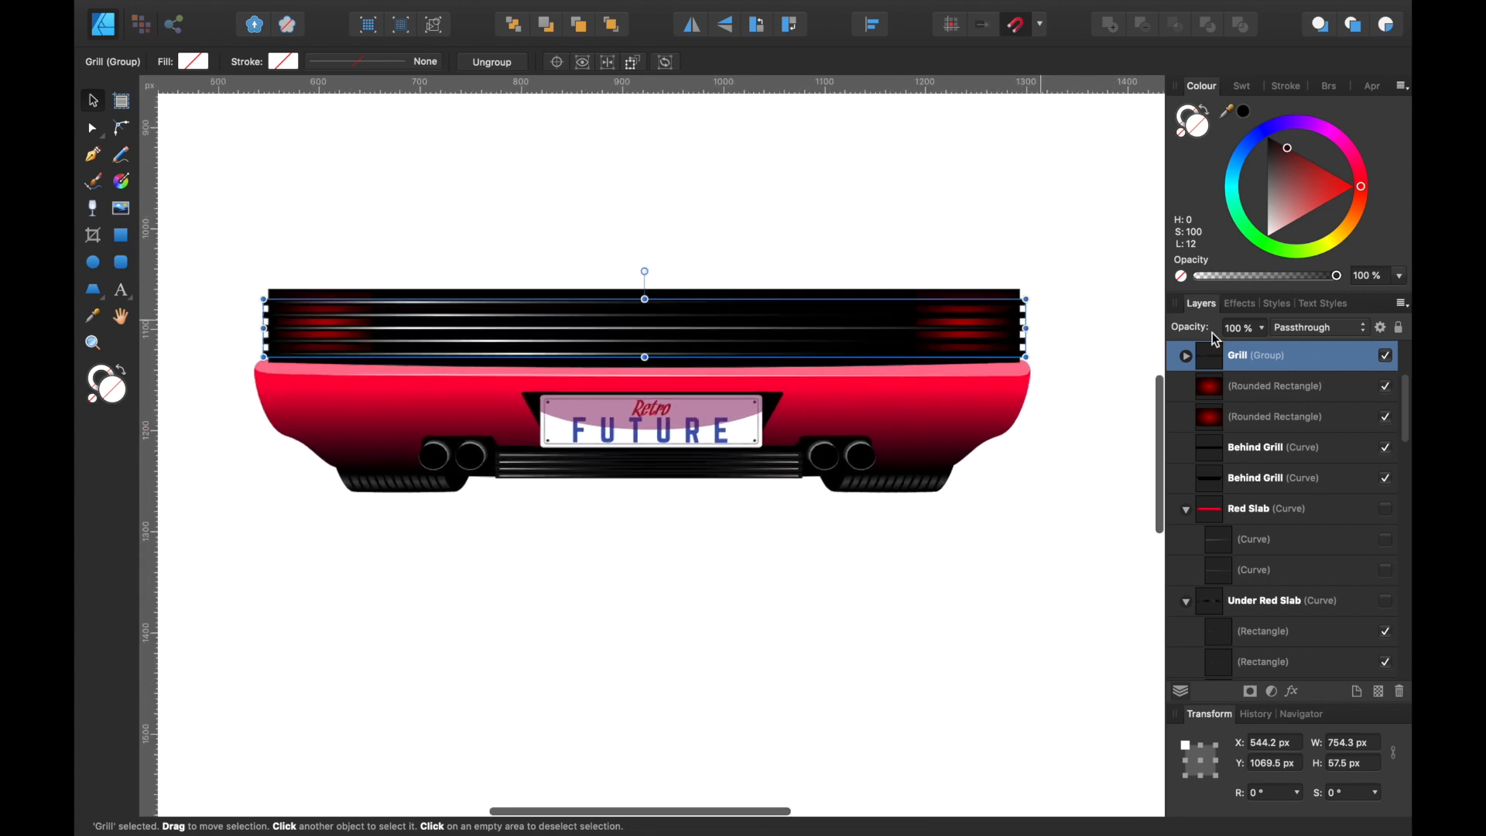
pyautogui.click(1387, 357)
# Step: Select the two Behind Grill curves in turn to inspect the black panel they form
pyautogui.scroll(-2, 1327, 433)
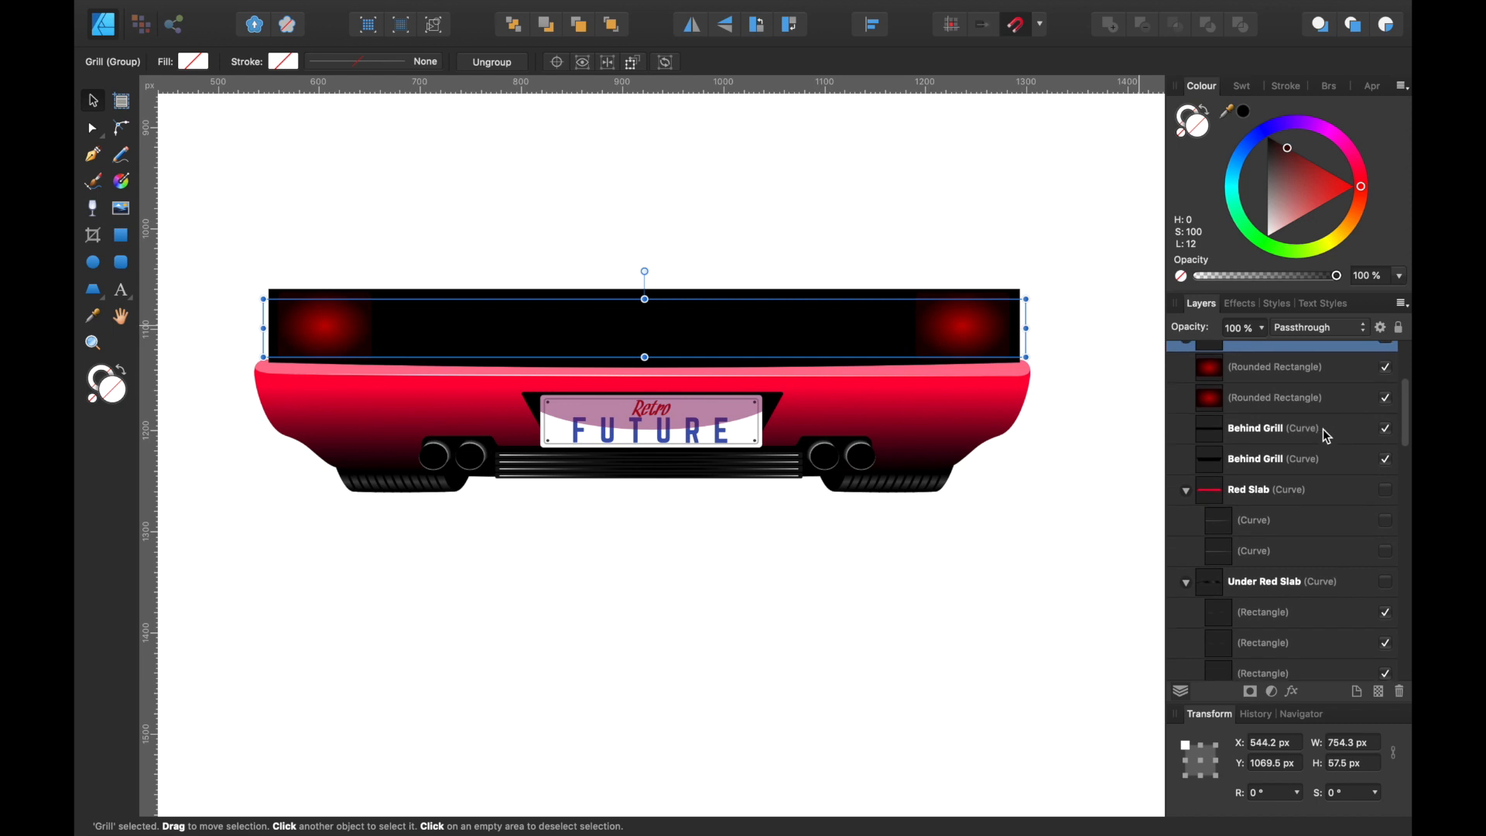
pyautogui.click(1317, 456)
pyautogui.click(1301, 424)
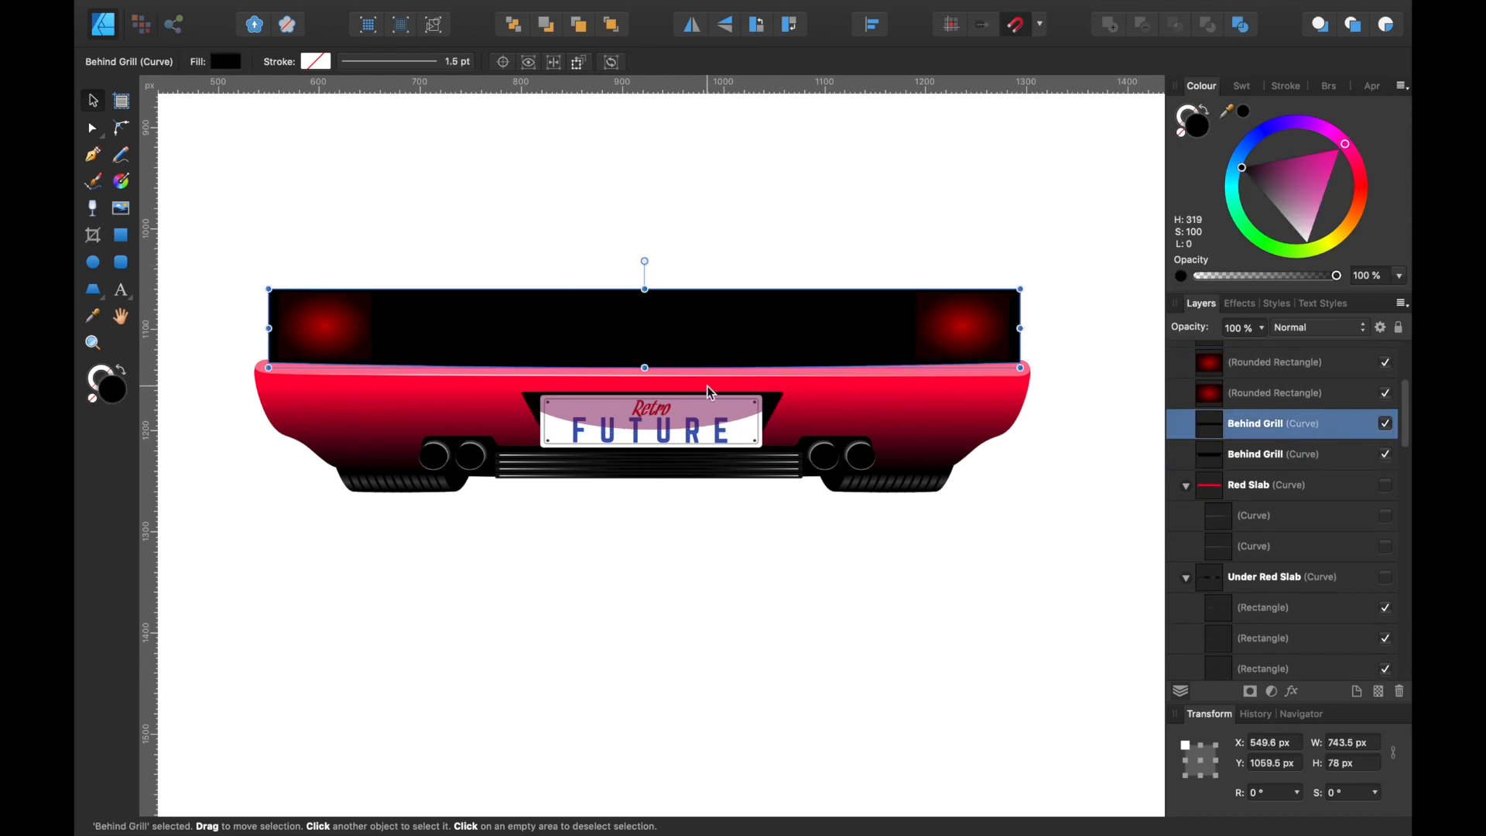
# Step: Select the right-hand tail light's rounded rectangle and move it up onto the blank area above the car
pyautogui.click(1262, 395)
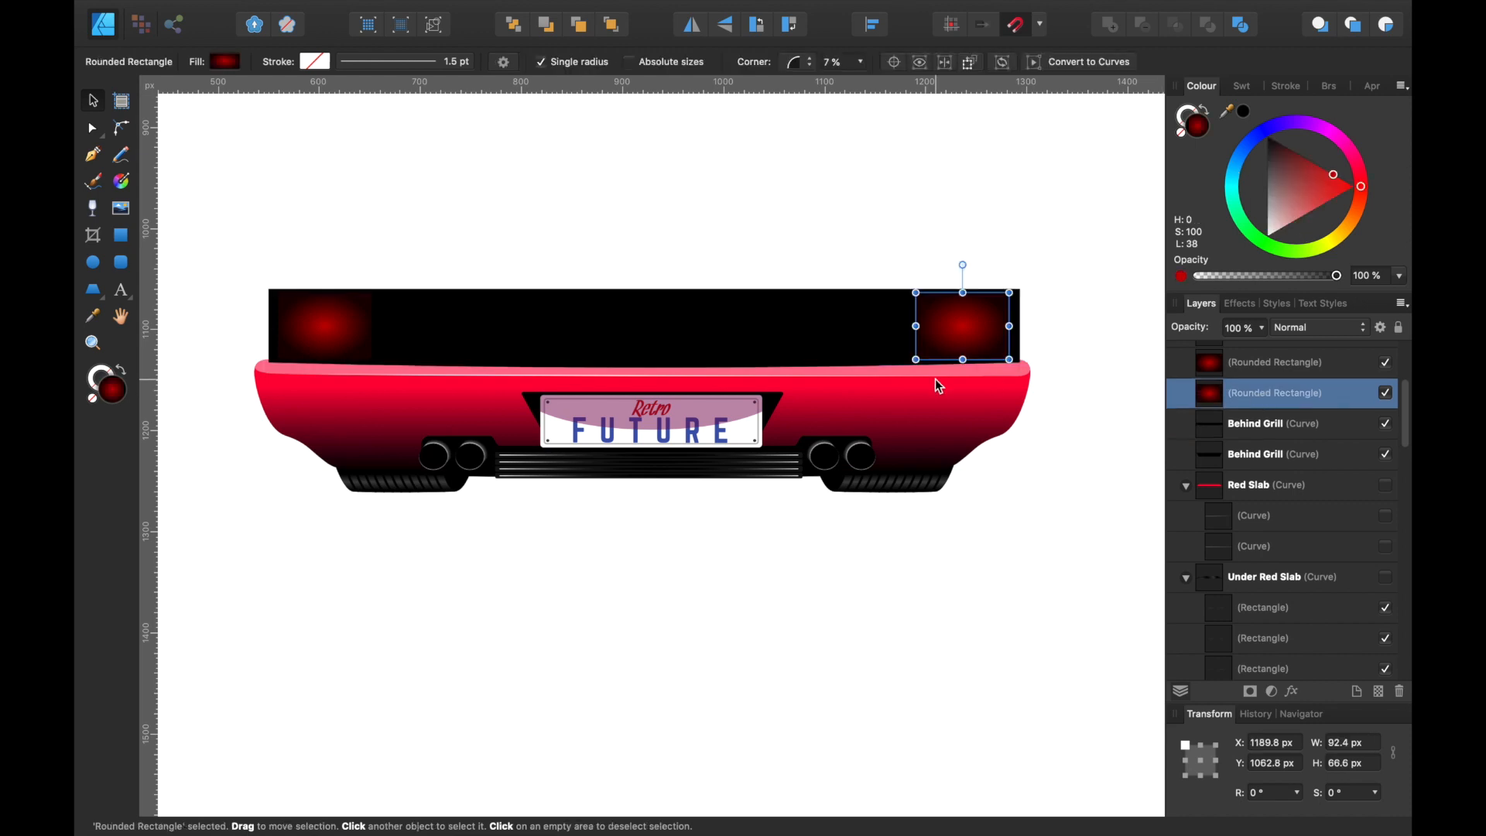
pyautogui.scroll(3, 938, 386)
pyautogui.hscroll(2, 938, 386)
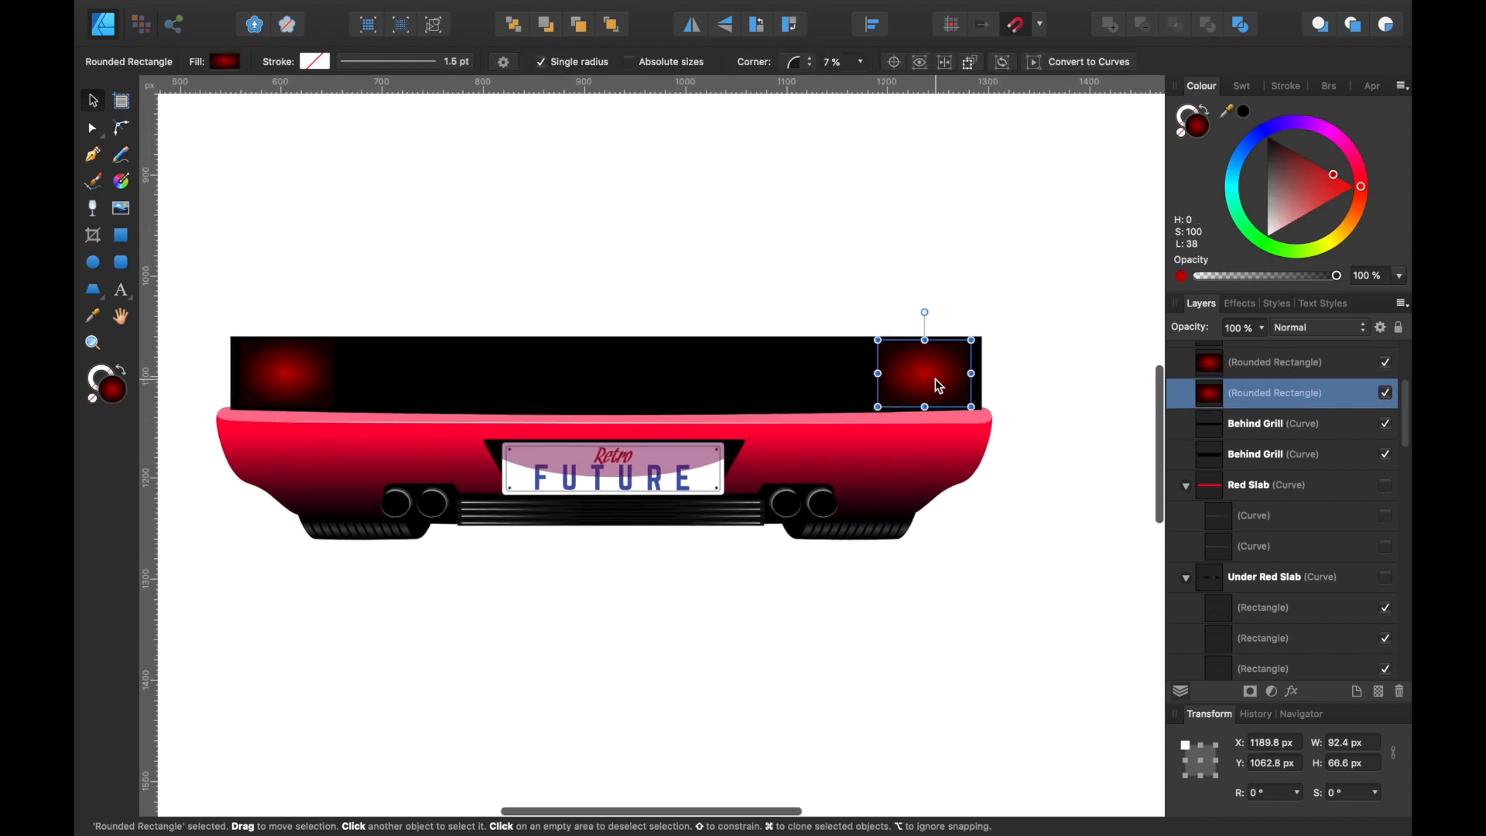
pyautogui.scroll(5, 935, 379)
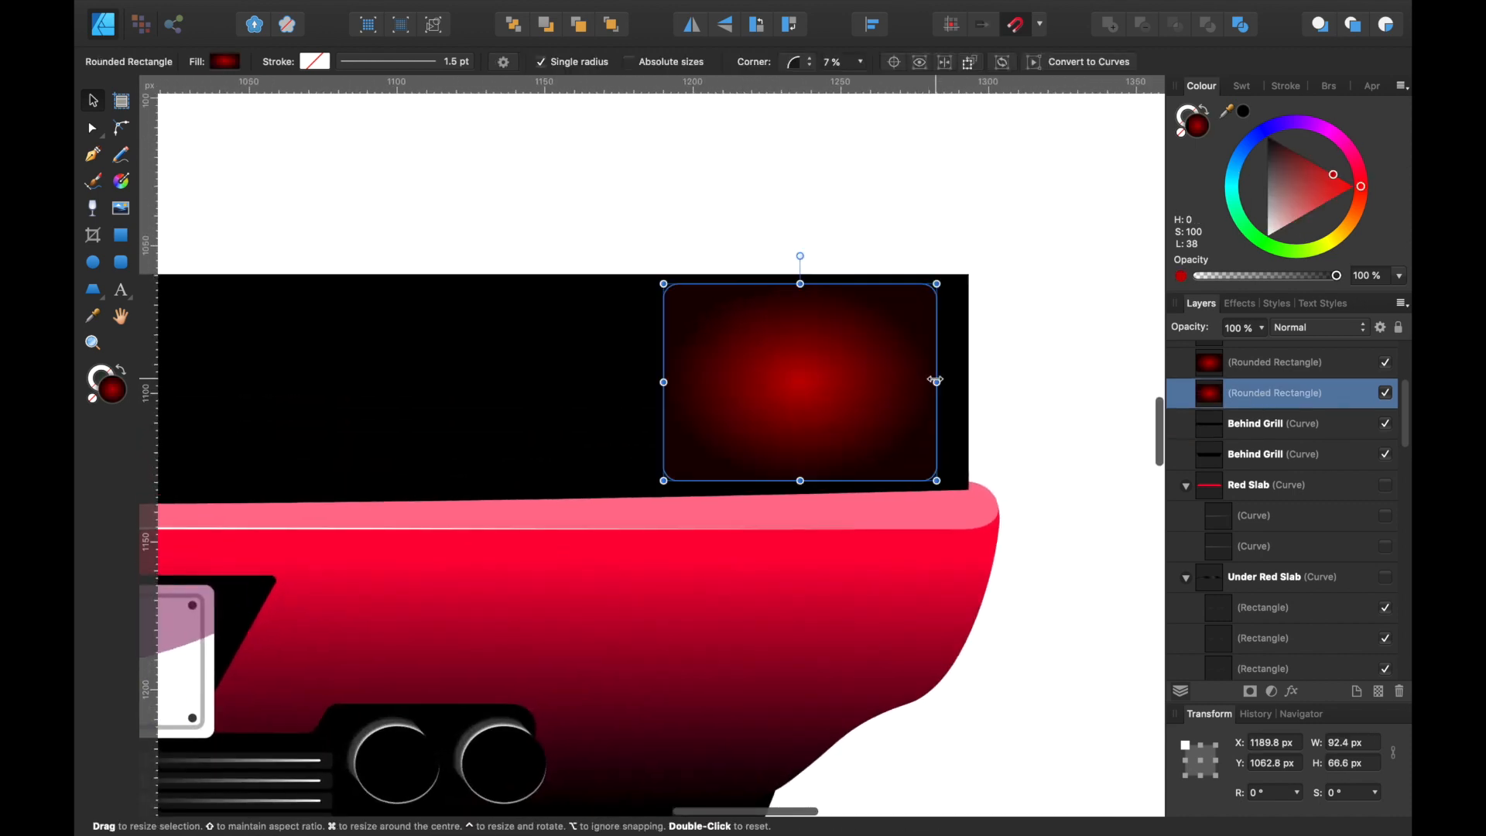
pyautogui.scroll(5, 935, 379)
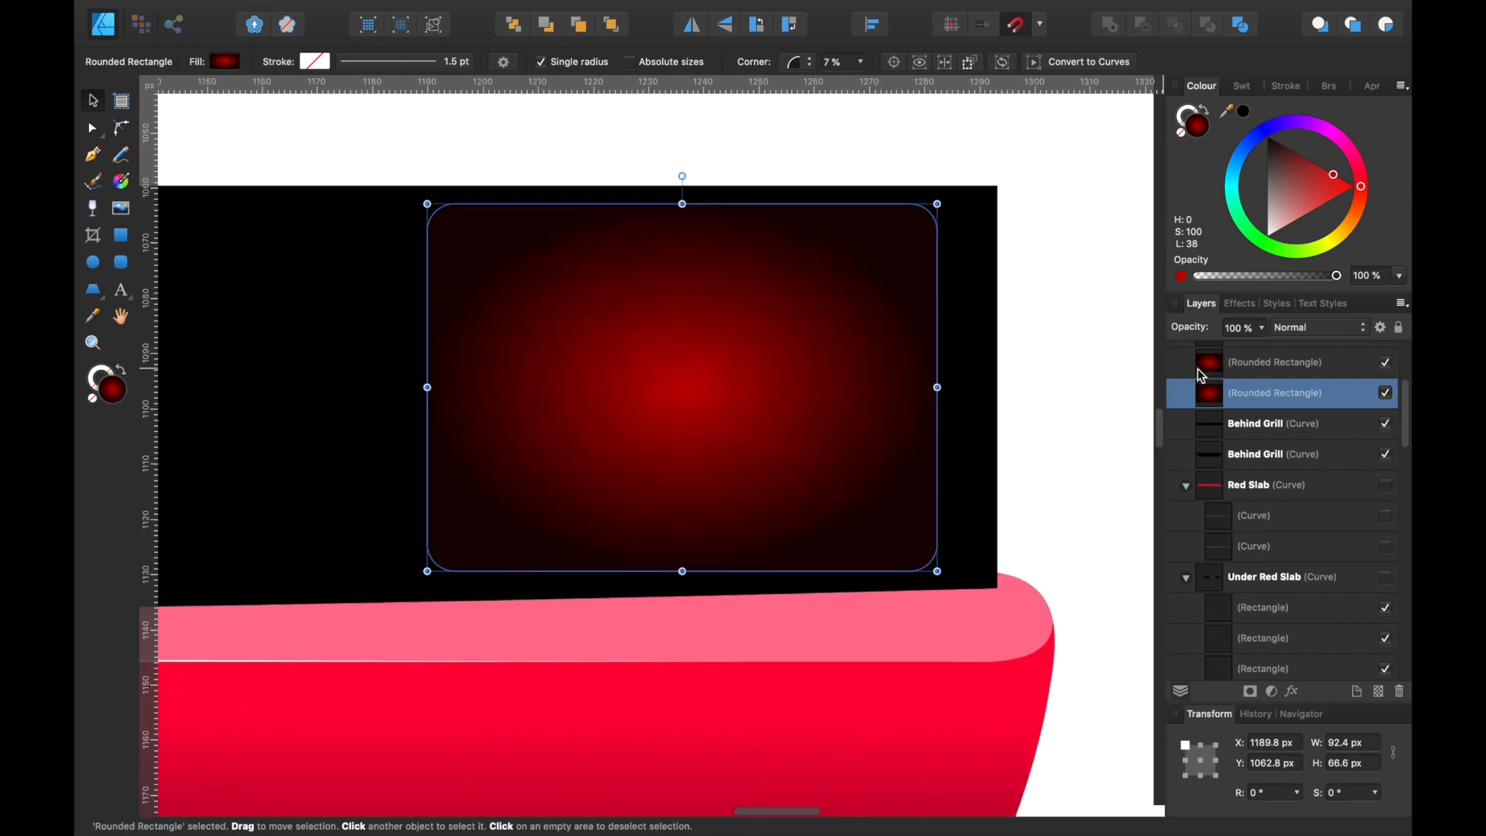
pyautogui.scroll(-4, 799, 298)
pyautogui.moveTo(653, 279); pyautogui.dragTo(653, 132)
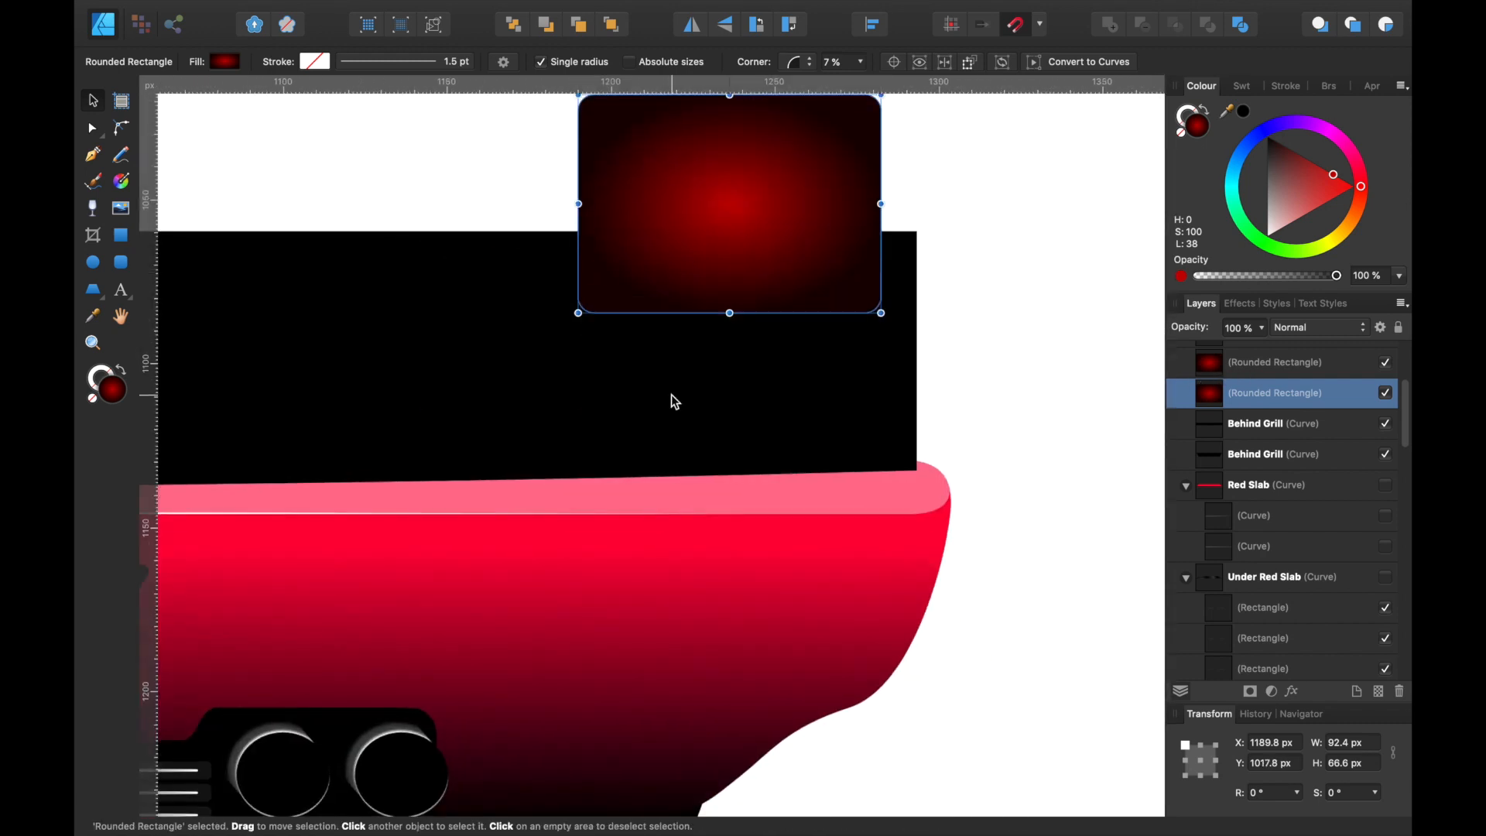
pyautogui.scroll(5, 671, 395)
pyautogui.moveTo(683, 415); pyautogui.dragTo(672, 292)
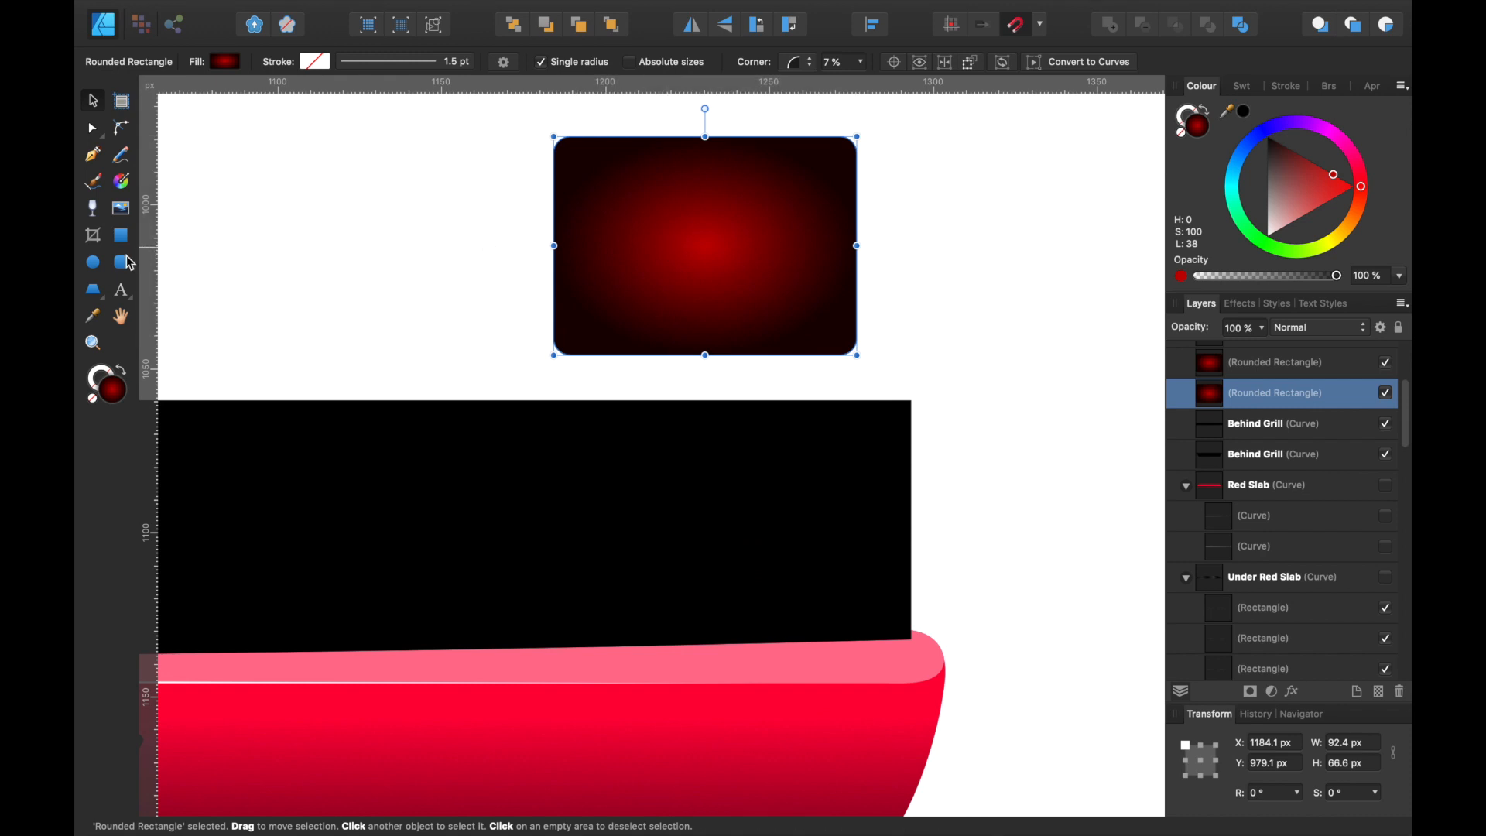
# Step: Open the tail light's gradient fill settings and keep the gradient type Elliptical
pyautogui.click(222, 62)
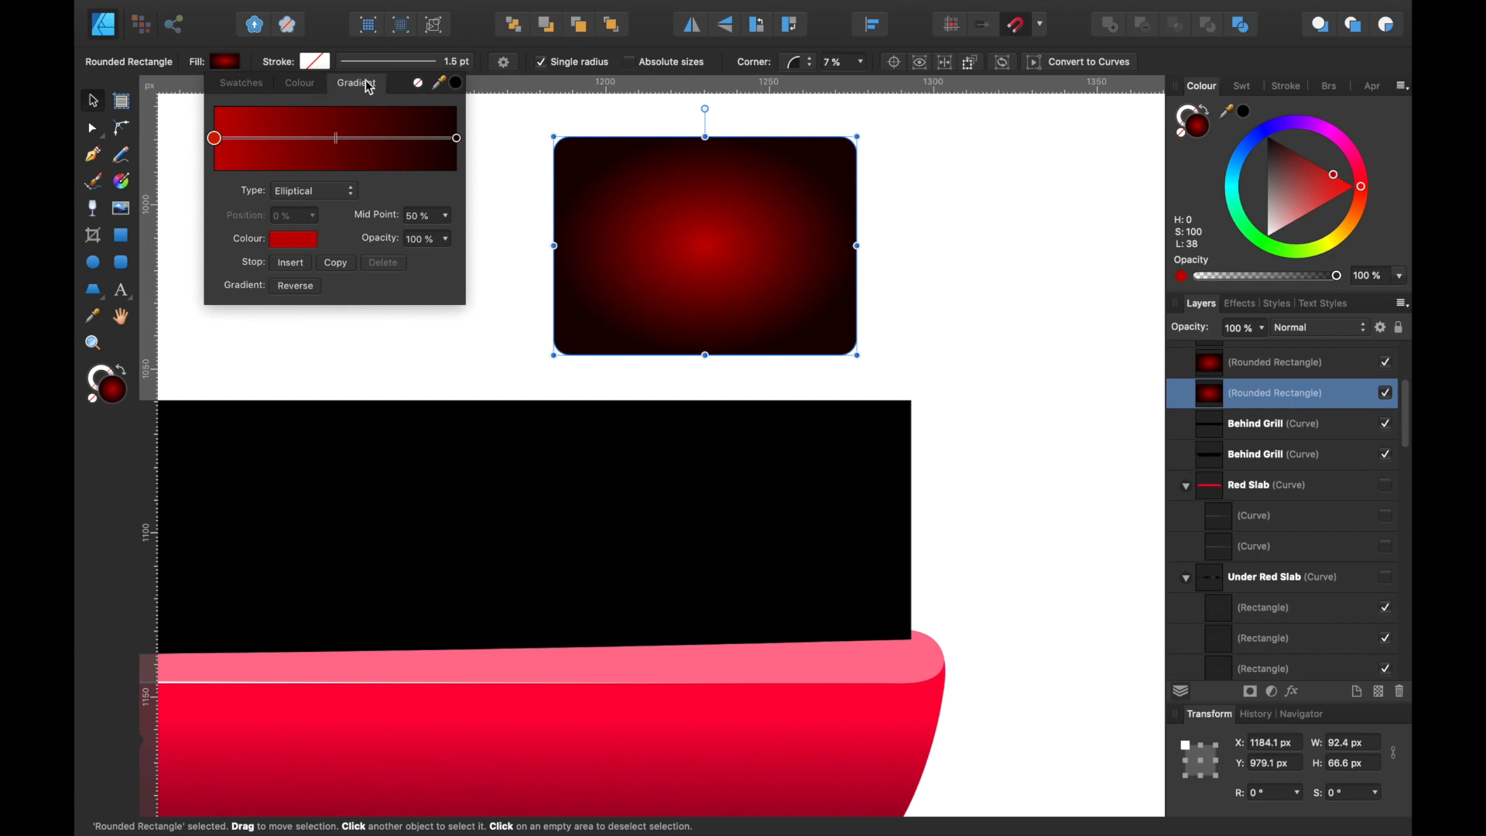
pyautogui.click(332, 191)
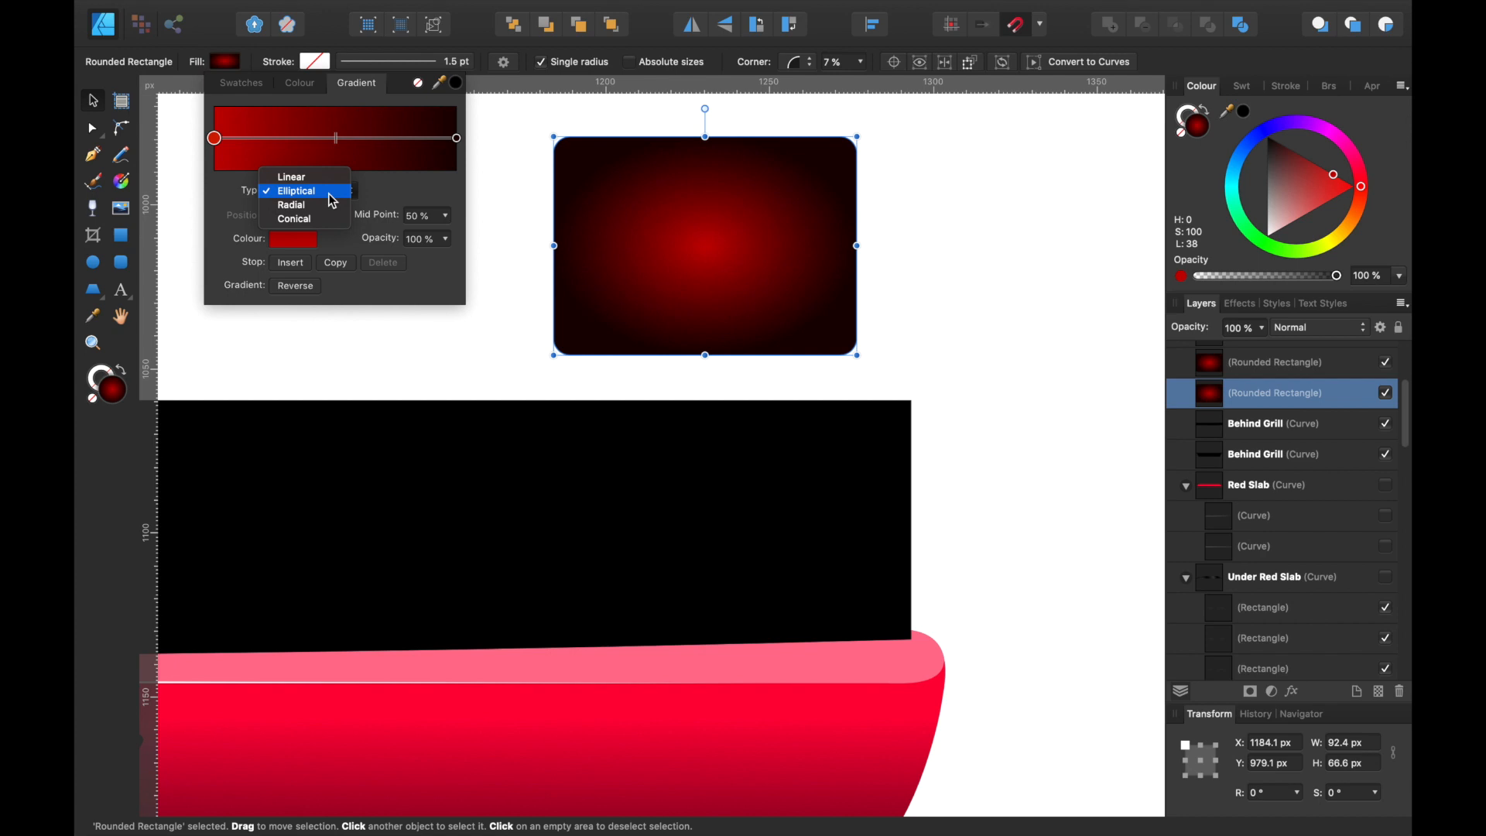
pyautogui.click(326, 193)
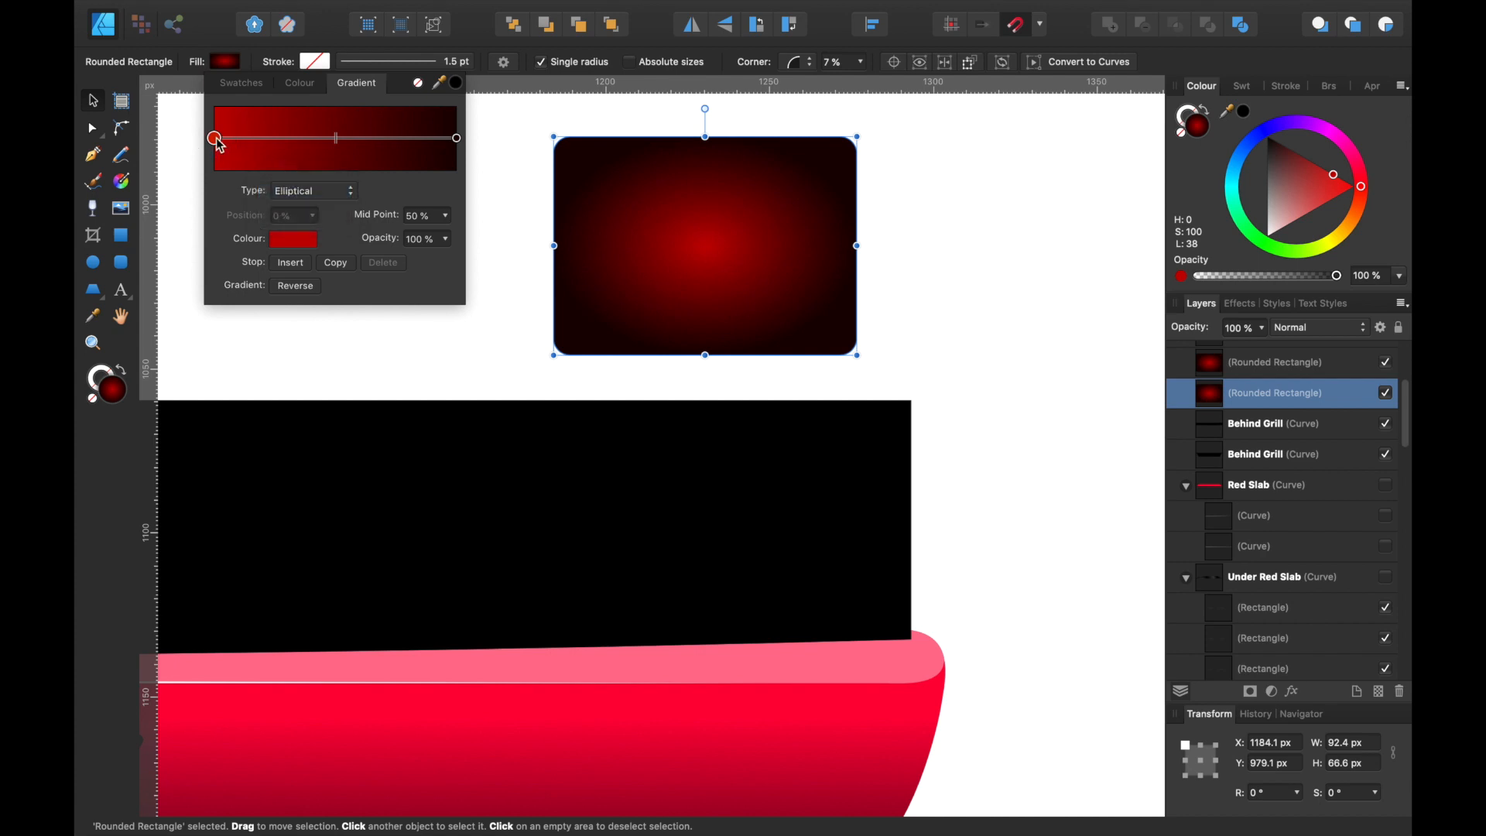
# Step: Try a pink gradient stop (HSL 315, 100, 61) at 31% in the tail light's fill, and undo it
pyautogui.moveTo(339, 146)
pyautogui.mouseDown()
pyautogui.moveTo(398, 137)
pyautogui.moveTo(288, 142)
pyautogui.moveTo(395, 144)
pyautogui.moveTo(343, 142)
pyautogui.mouseUp()
pyautogui.click(293, 144)
pyautogui.click(307, 240)
pyautogui.moveTo(412, 321); pyautogui.dragTo(431, 332)
pyautogui.moveTo(416, 384); pyautogui.dragTo(439, 364)
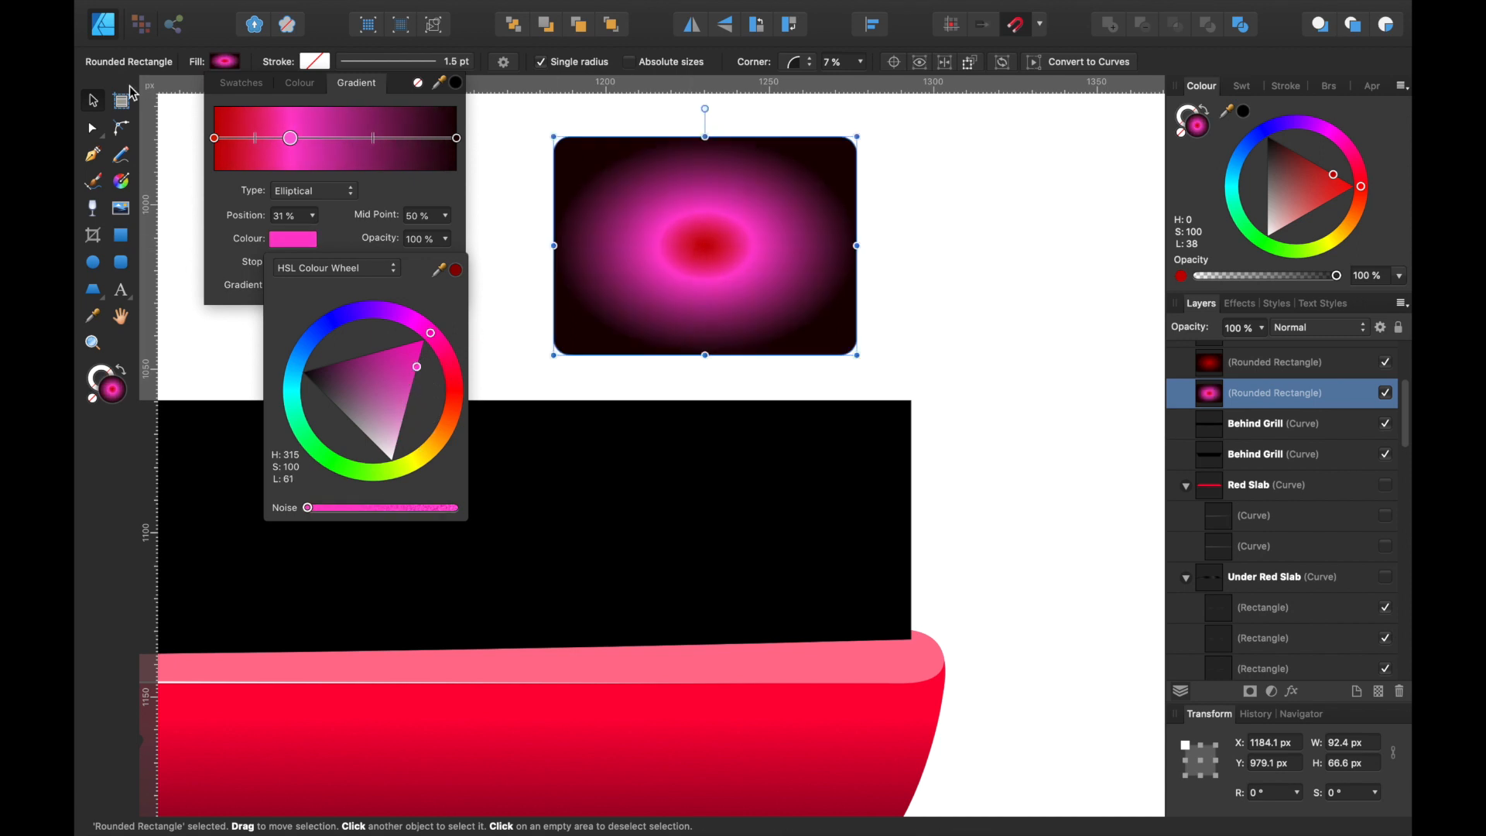
pyautogui.click(99, 104)
pyautogui.hotkey('ctrl', 'z')
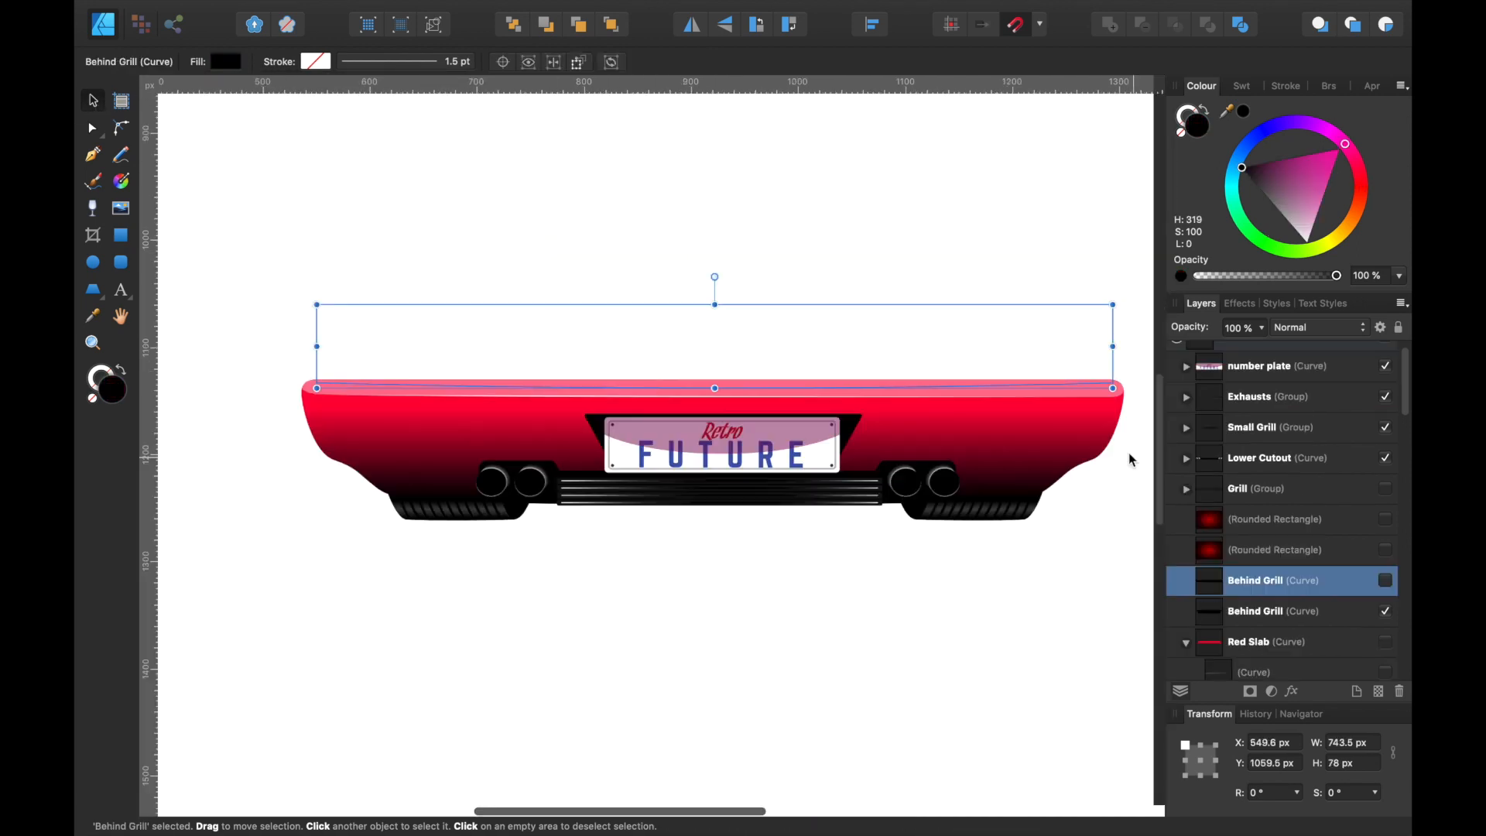
# Step: Select the Lower Car curve and examine its outline nodes with the Pen tool across the car's full width
pyautogui.click(1071, 435)
pyautogui.scroll(5, 624, 422)
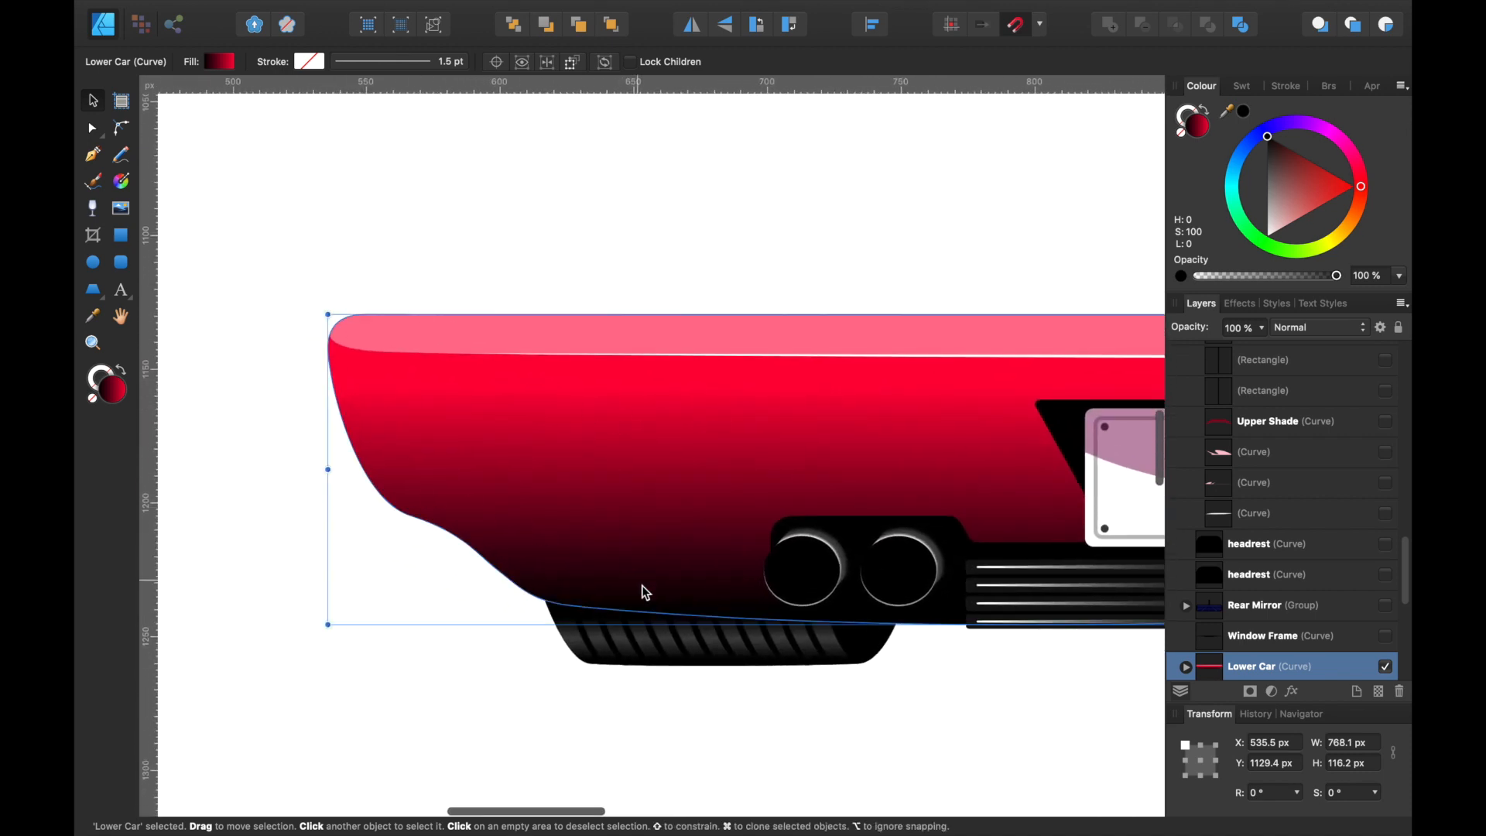
pyautogui.click(92, 158)
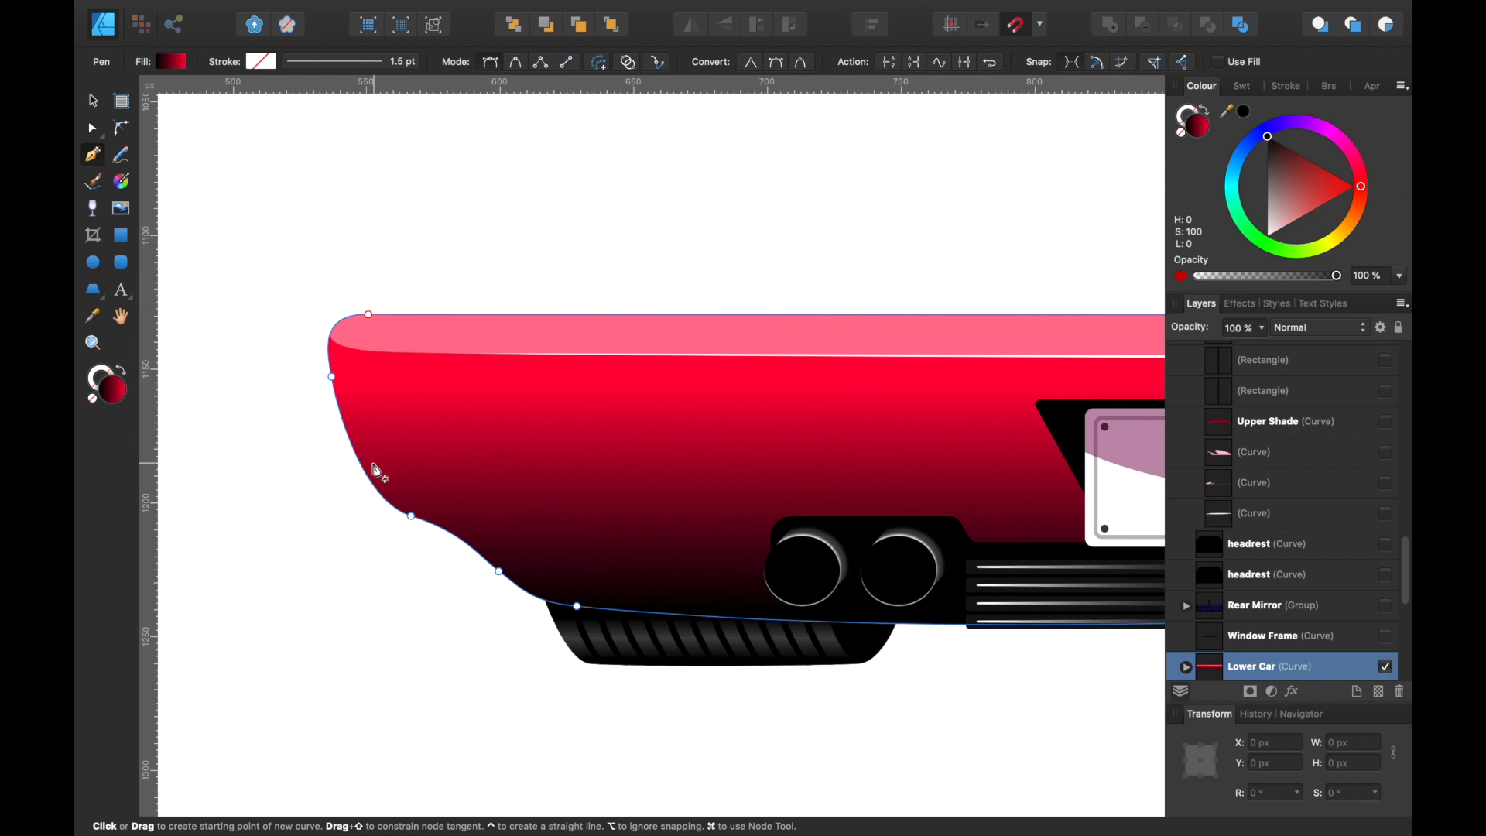
pyautogui.hscroll(5, 792, 641)
pyautogui.scroll(-5, 791, 641)
pyautogui.scroll(-3, 878, 464)
pyautogui.hscroll(5, 882, 465)
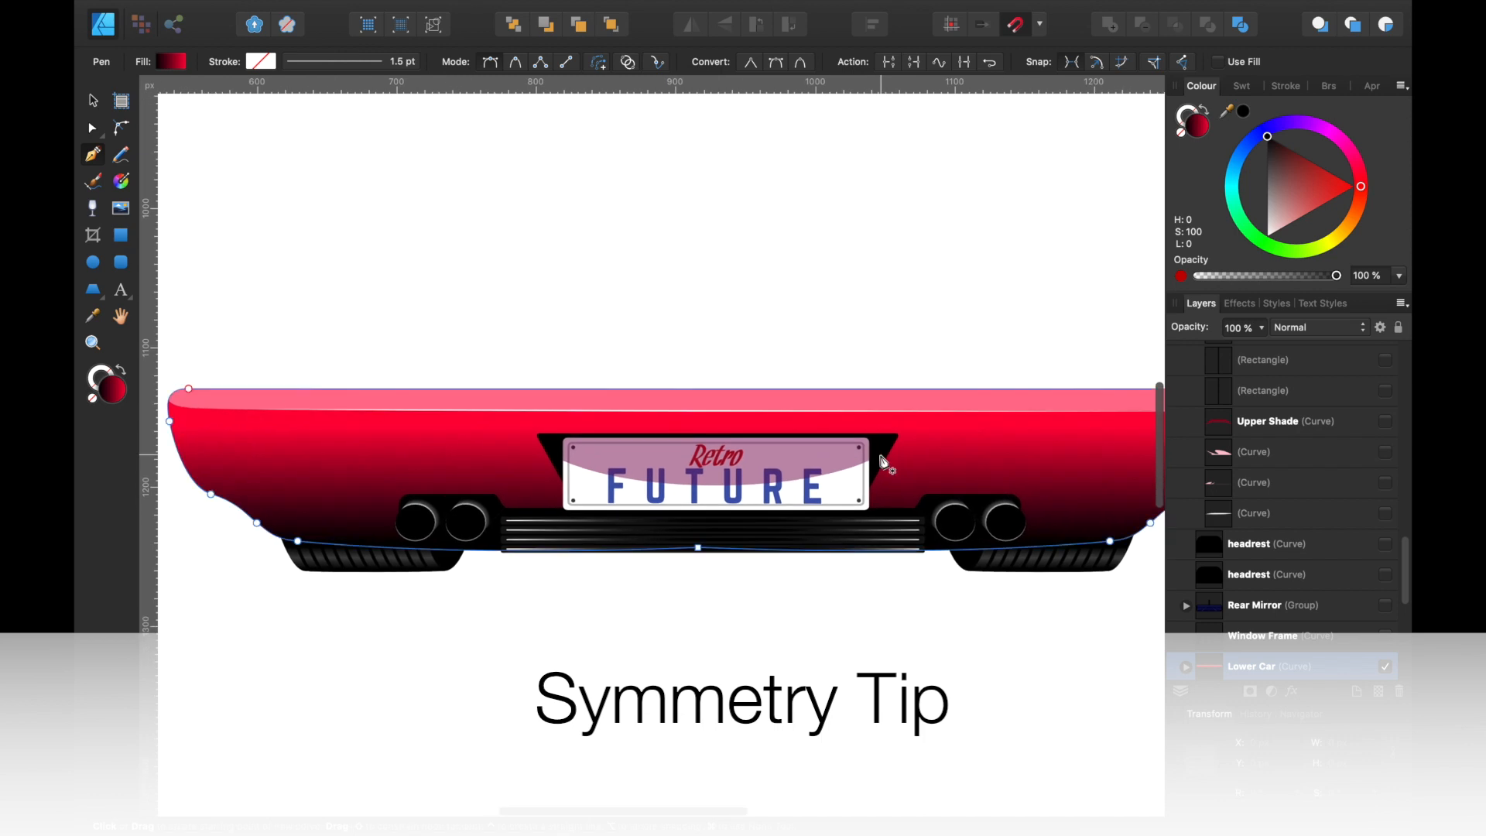
pyautogui.hscroll(5, 756, 521)
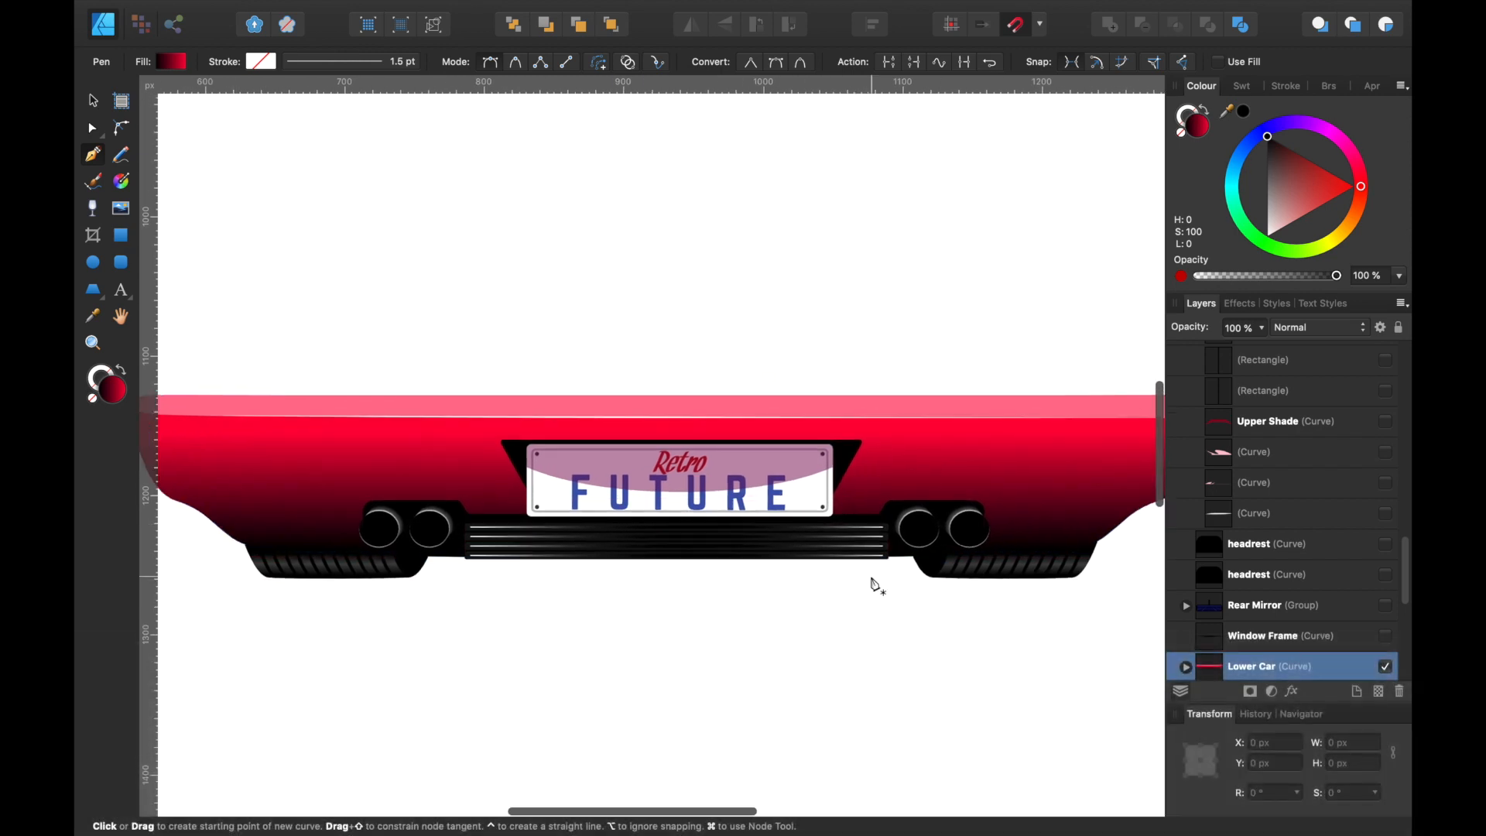
# Step: Draw one half of a sample car body outline with the Pen tool in the blank area above the car, about 366 by 100 px
pyautogui.scroll(1, 872, 584)
pyautogui.hscroll(-5, 731, 607)
pyautogui.scroll(1, 730, 608)
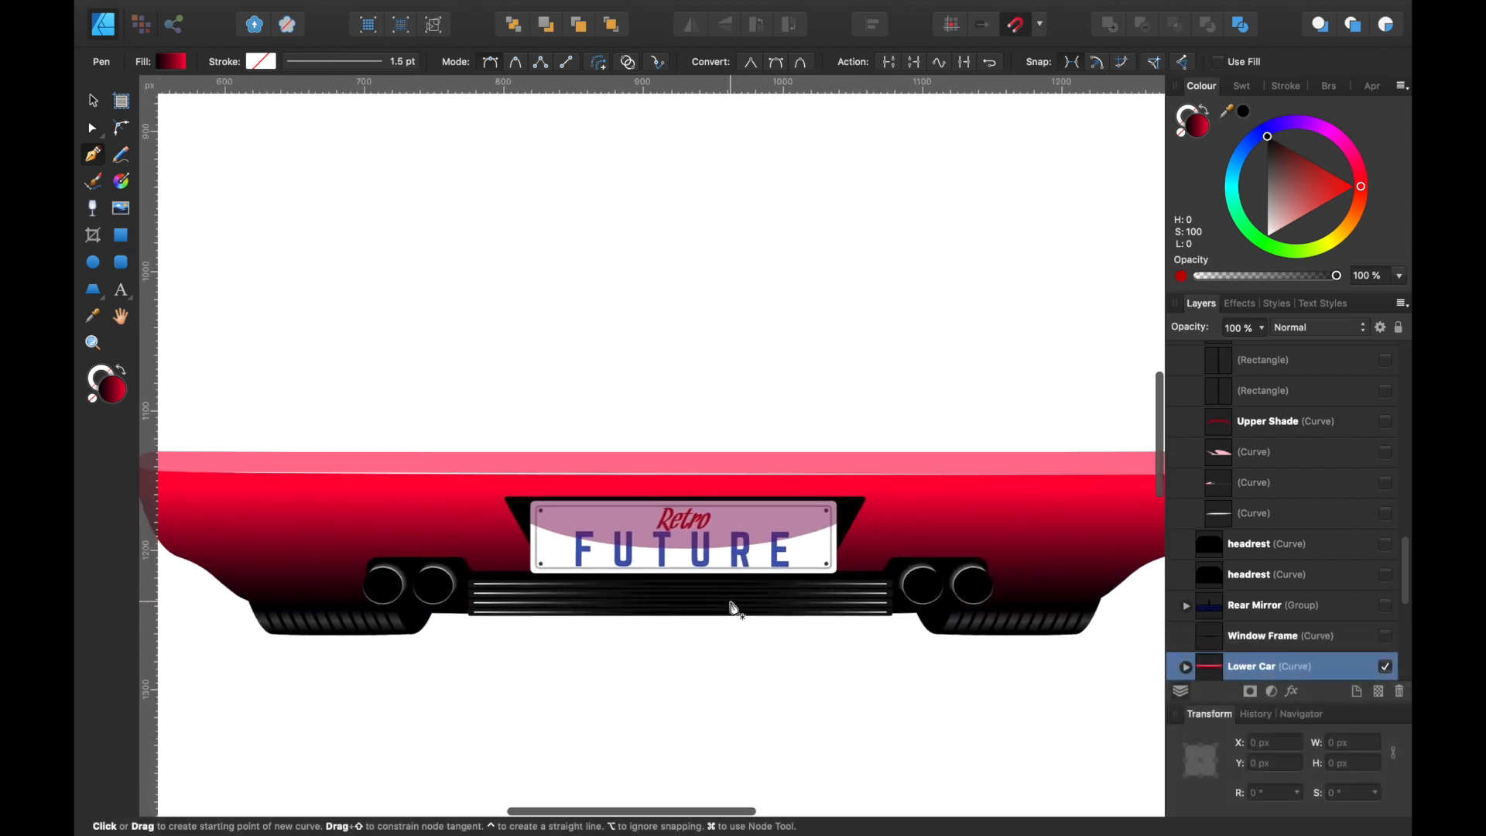
pyautogui.scroll(-1, 733, 606)
pyautogui.hscroll(-1, 733, 606)
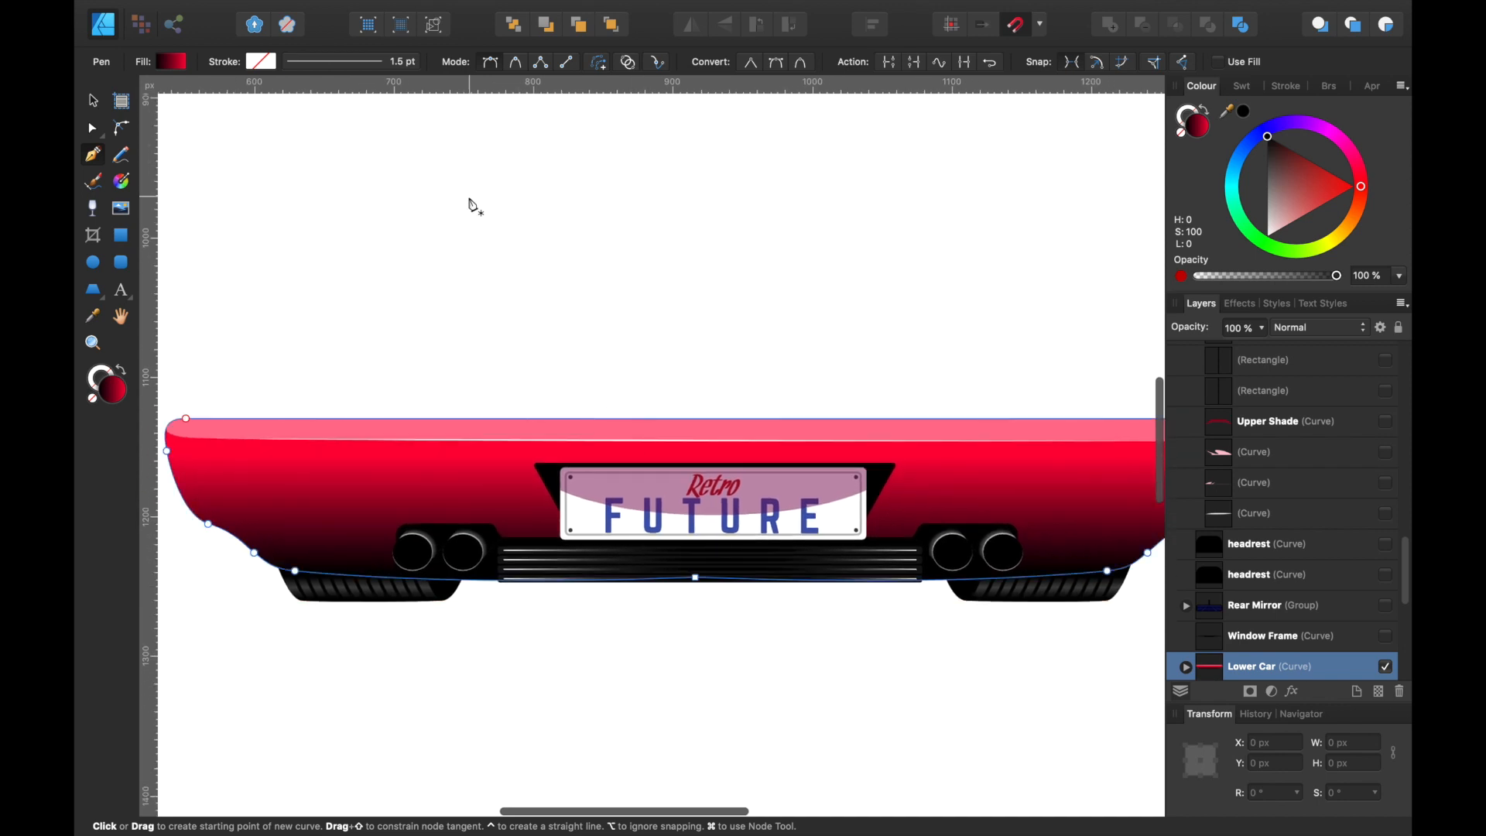
pyautogui.click(638, 153)
pyautogui.moveTo(186, 153); pyautogui.dragTo(164, 204)
pyautogui.moveTo(200, 263); pyautogui.dragTo(316, 279)
pyautogui.moveTo(450, 263); pyautogui.dragTo(544, 260)
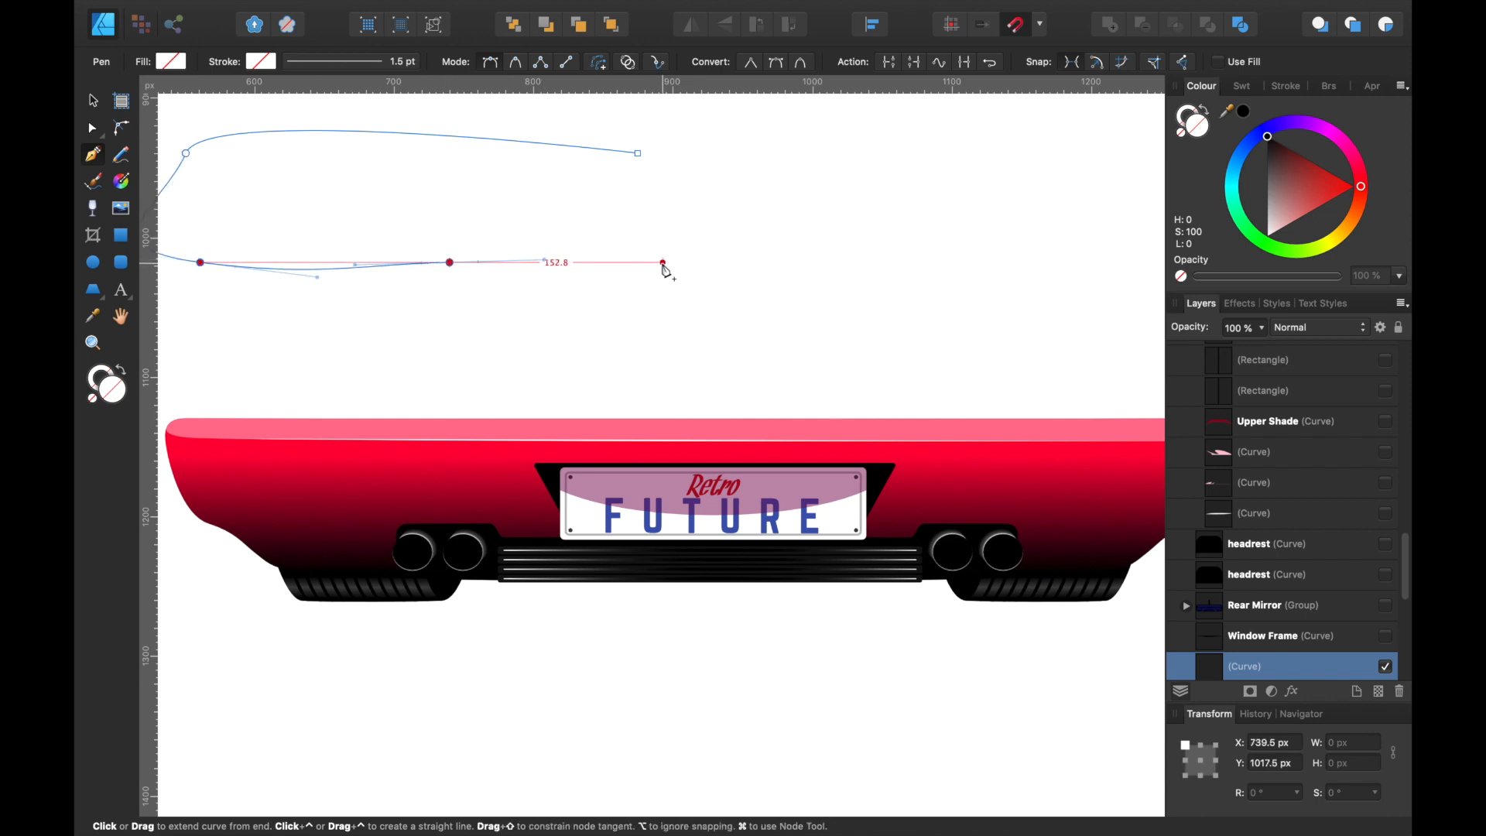
pyautogui.click(651, 264)
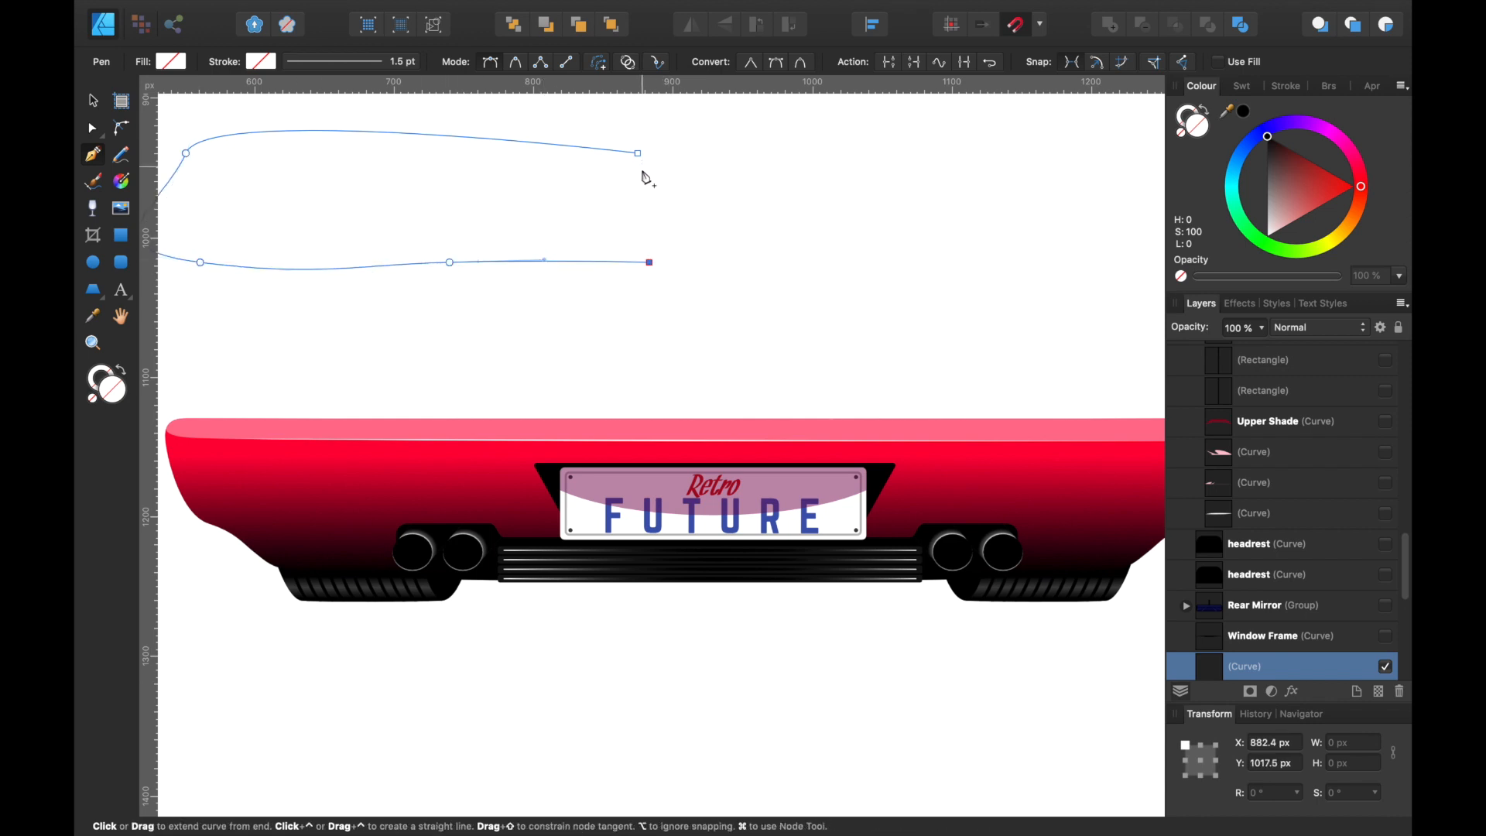
# Step: Align the outline's start node vertically above its end node and close the curve with a straight edge
pyautogui.moveTo(638, 154); pyautogui.dragTo(649, 152)
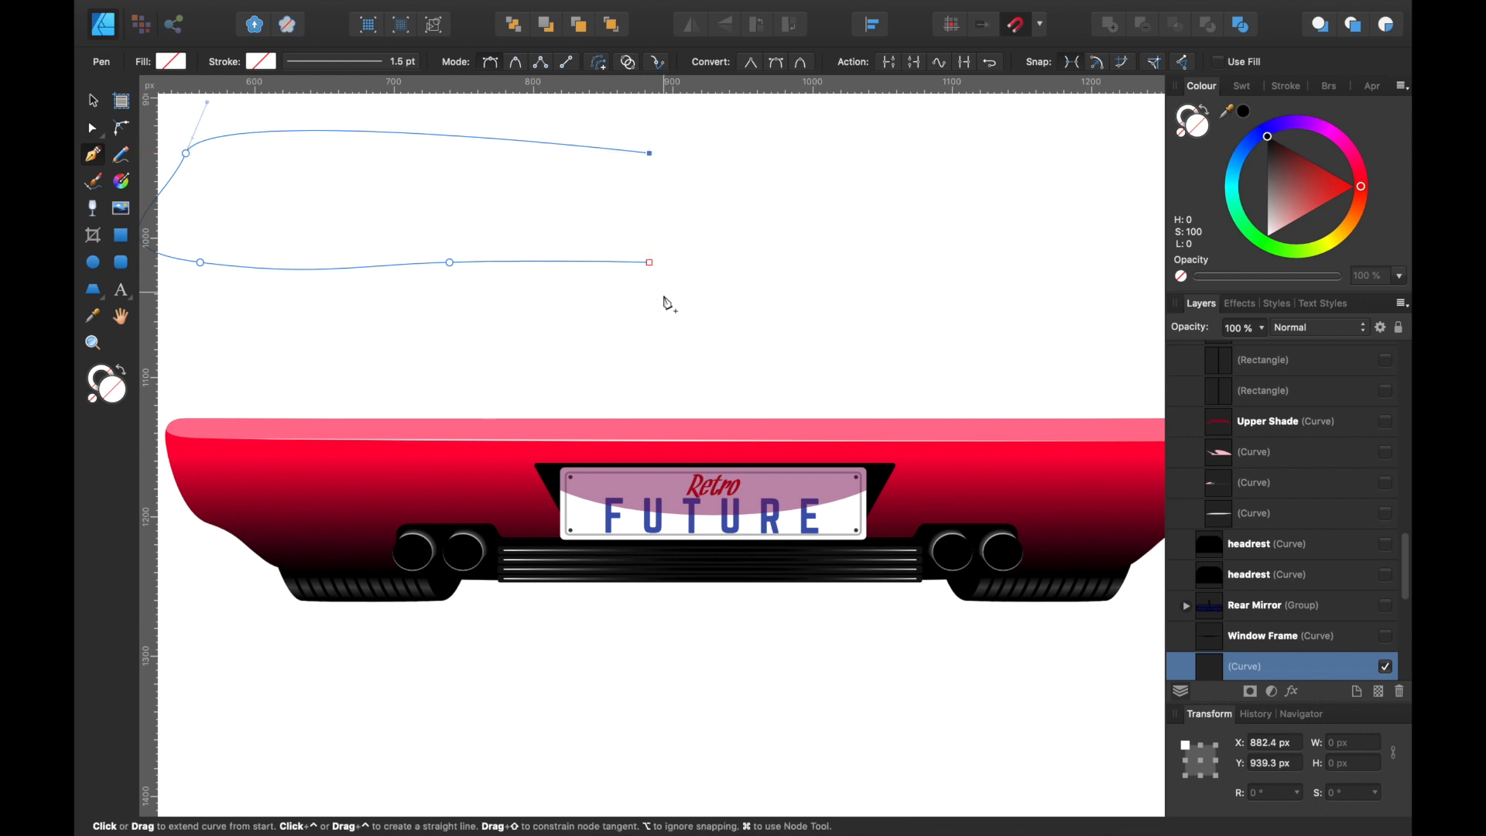
pyautogui.click(650, 264)
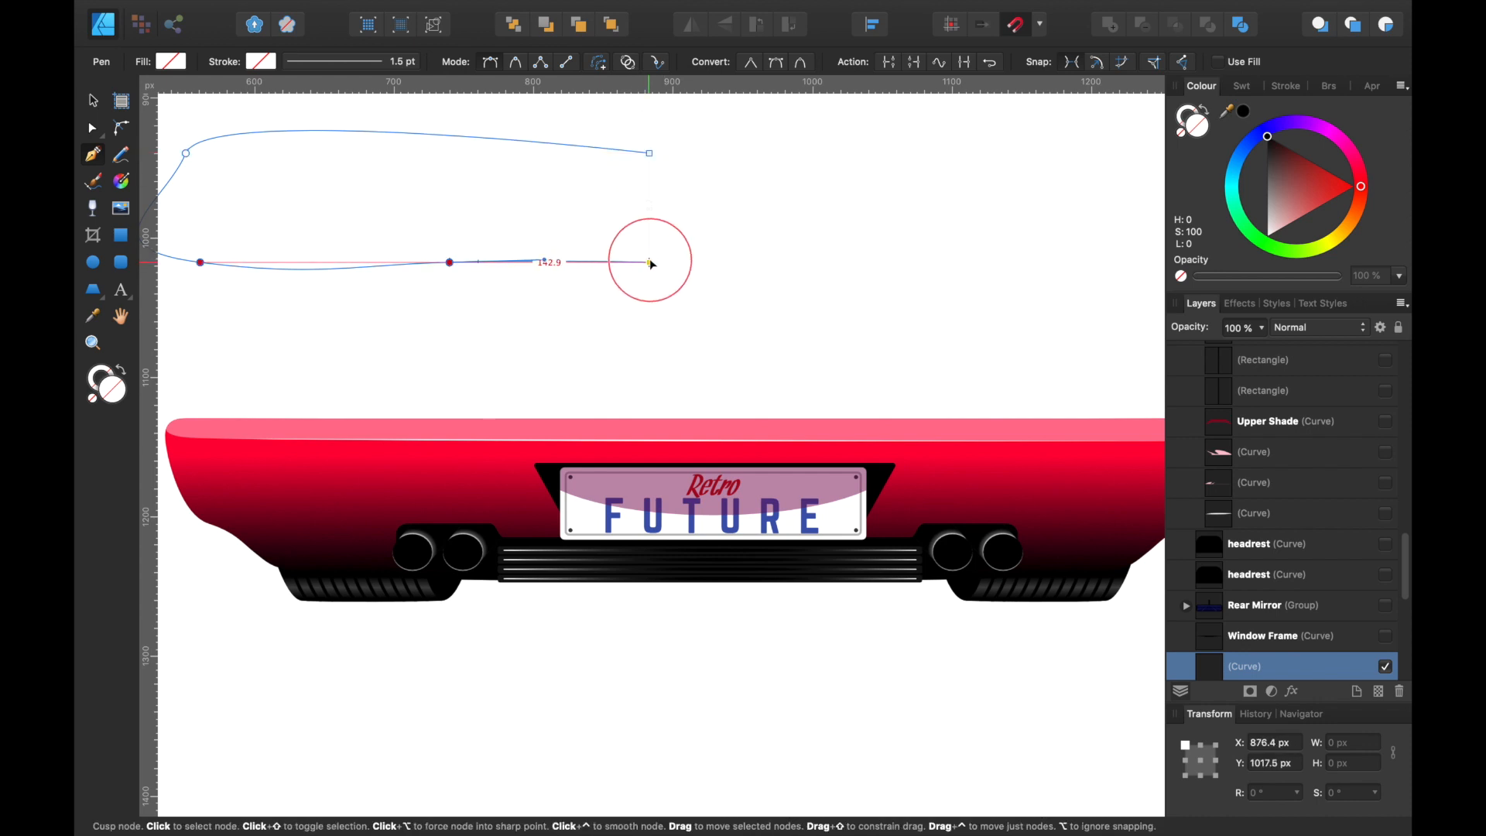
pyautogui.click(650, 153)
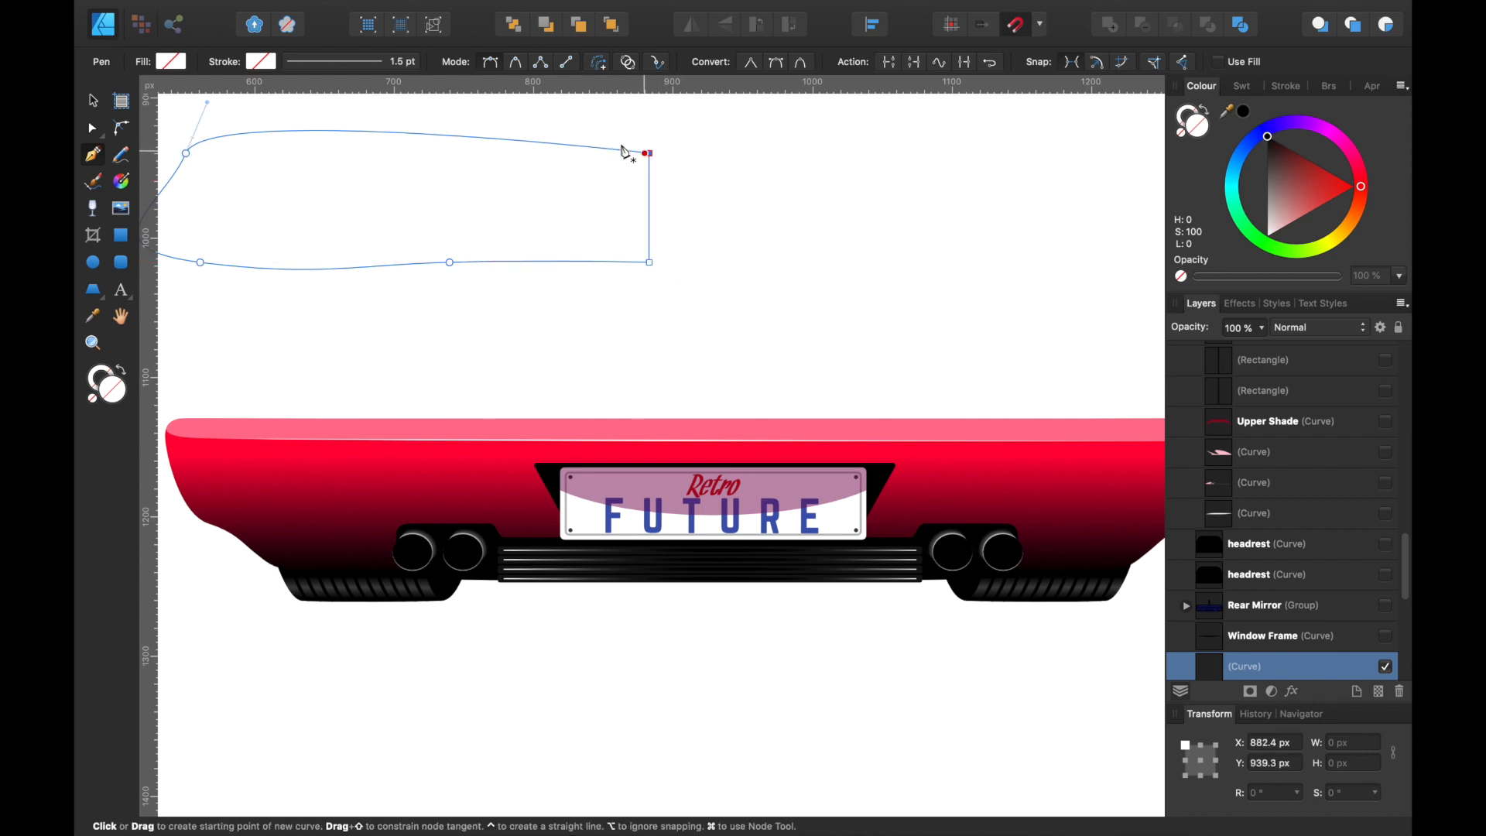
# Step: Fill the closed half shape with solid red (HSL 0, 100, 50)
pyautogui.click(171, 61)
pyautogui.moveTo(271, 169); pyautogui.dragTo(387, 193)
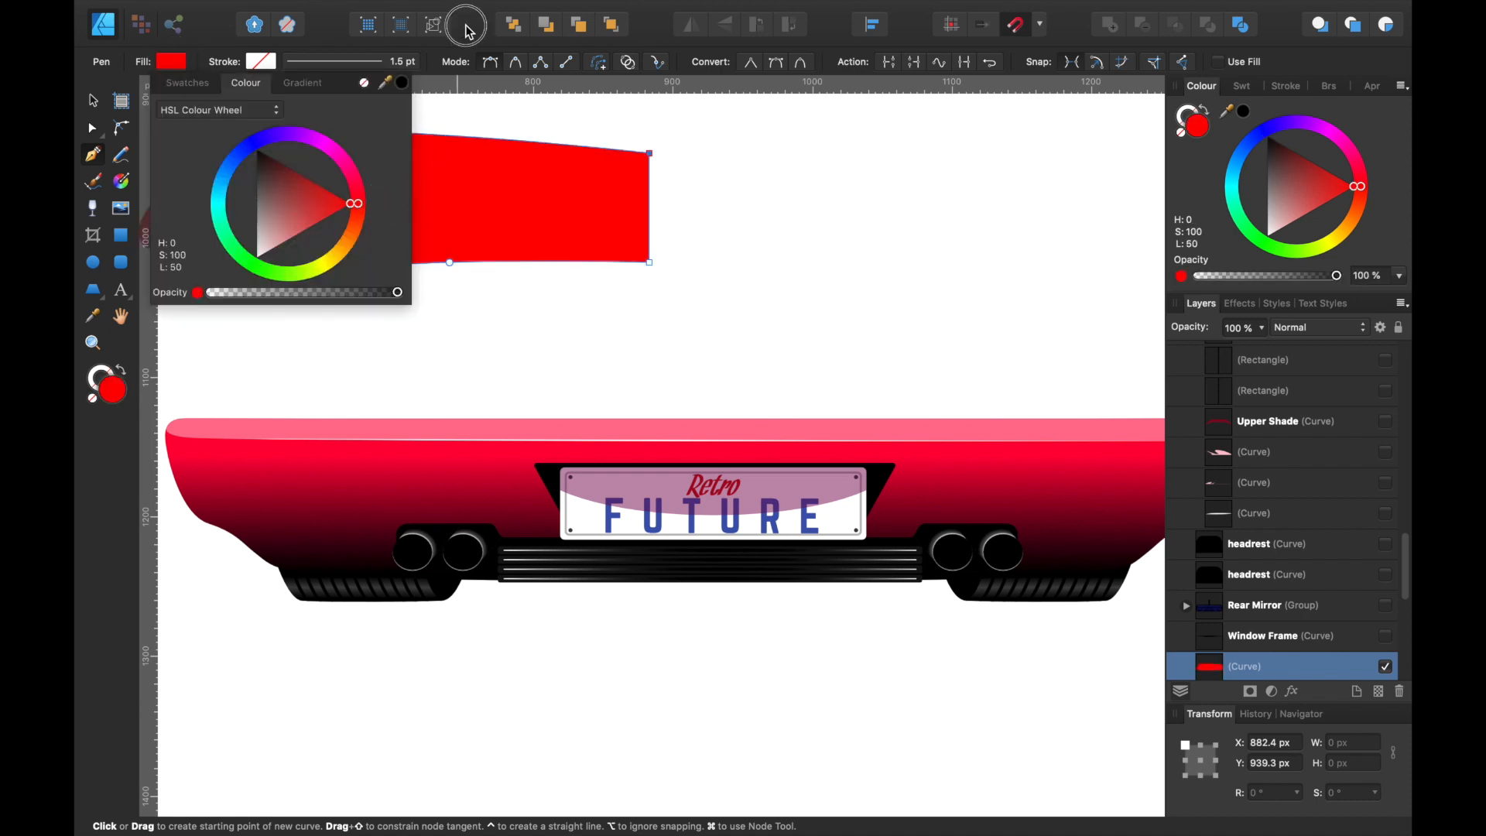
pyautogui.scroll(3, 753, 267)
pyautogui.hscroll(-3, 752, 267)
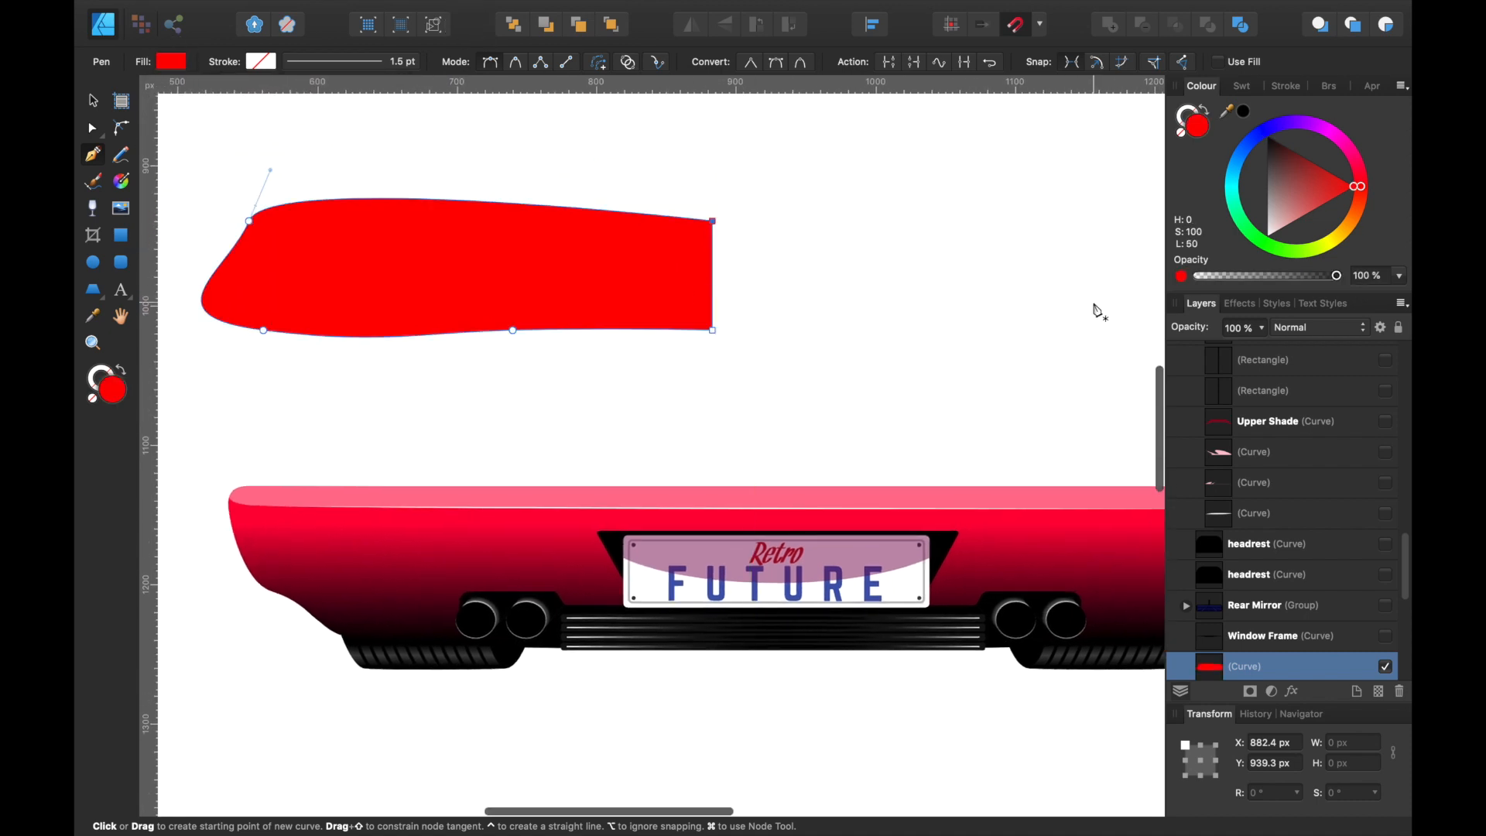
# Step: Duplicate the red half shape, flip the copy horizontally and place it flush against the original's straight edge
pyautogui.click(97, 103)
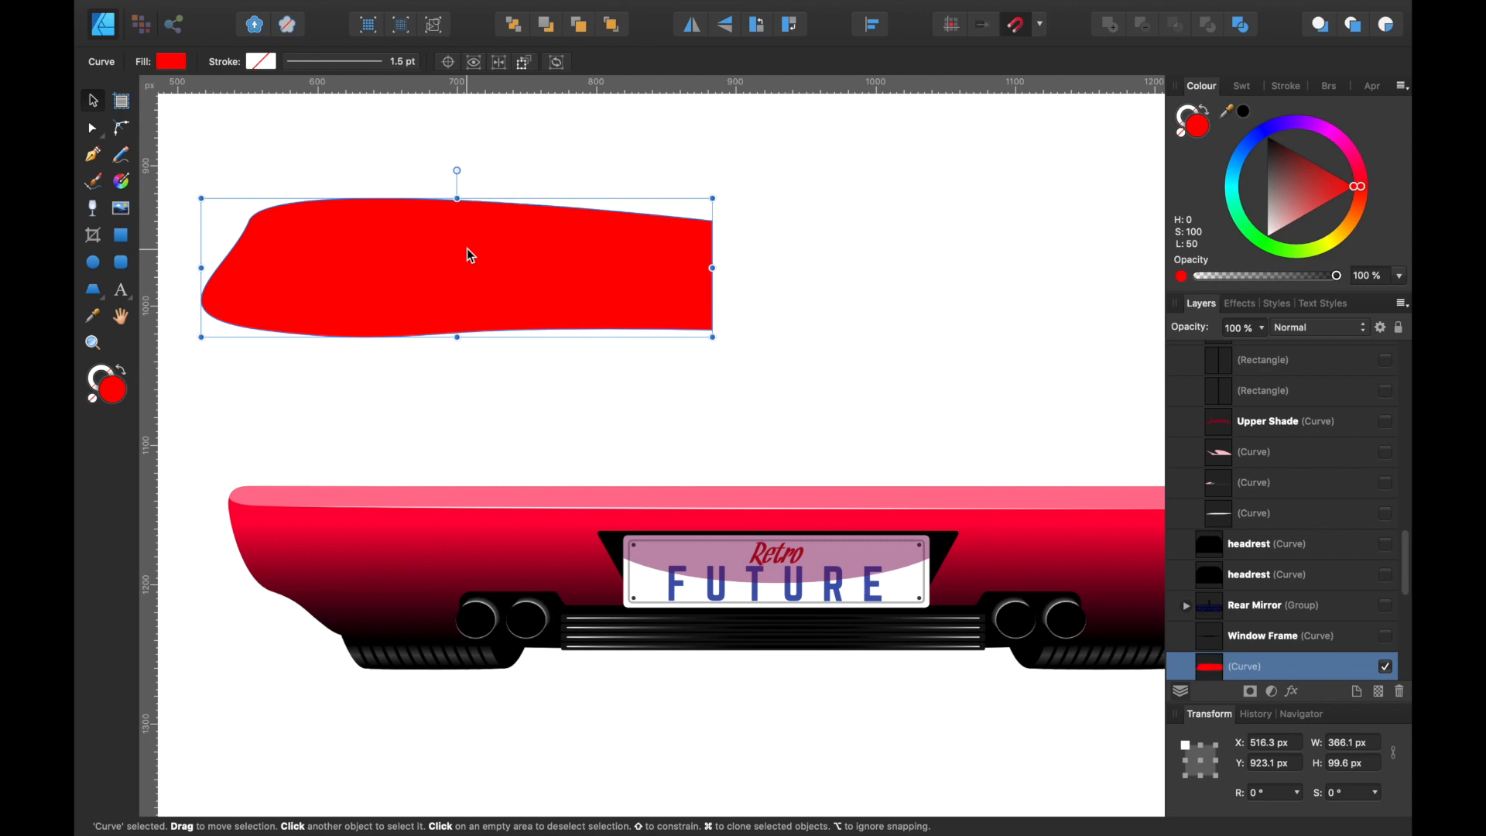
pyautogui.moveTo(467, 247); pyautogui.dragTo(467, 212)
pyautogui.press('super+z')
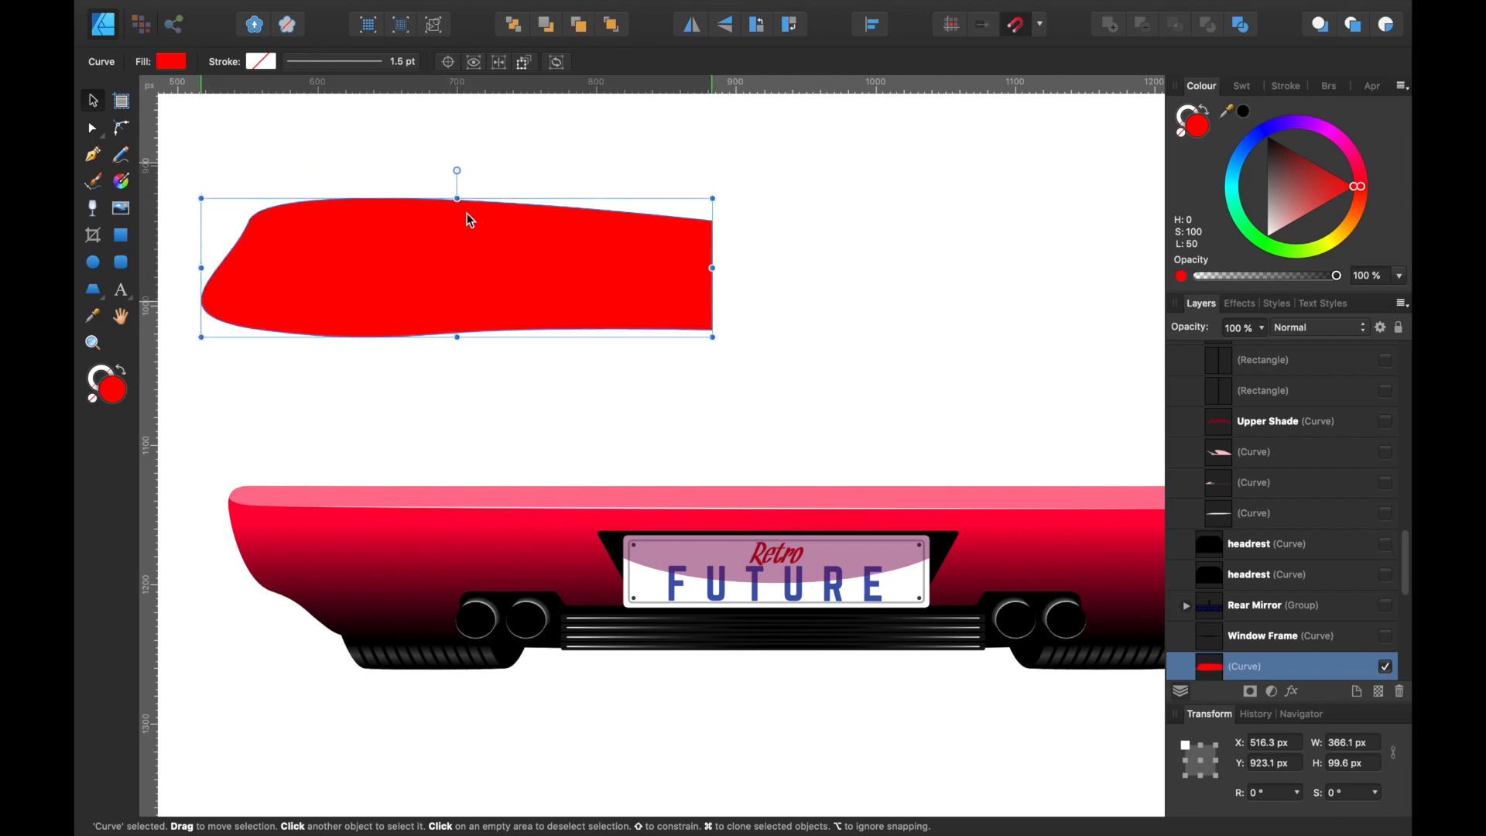
pyautogui.click(705, 34)
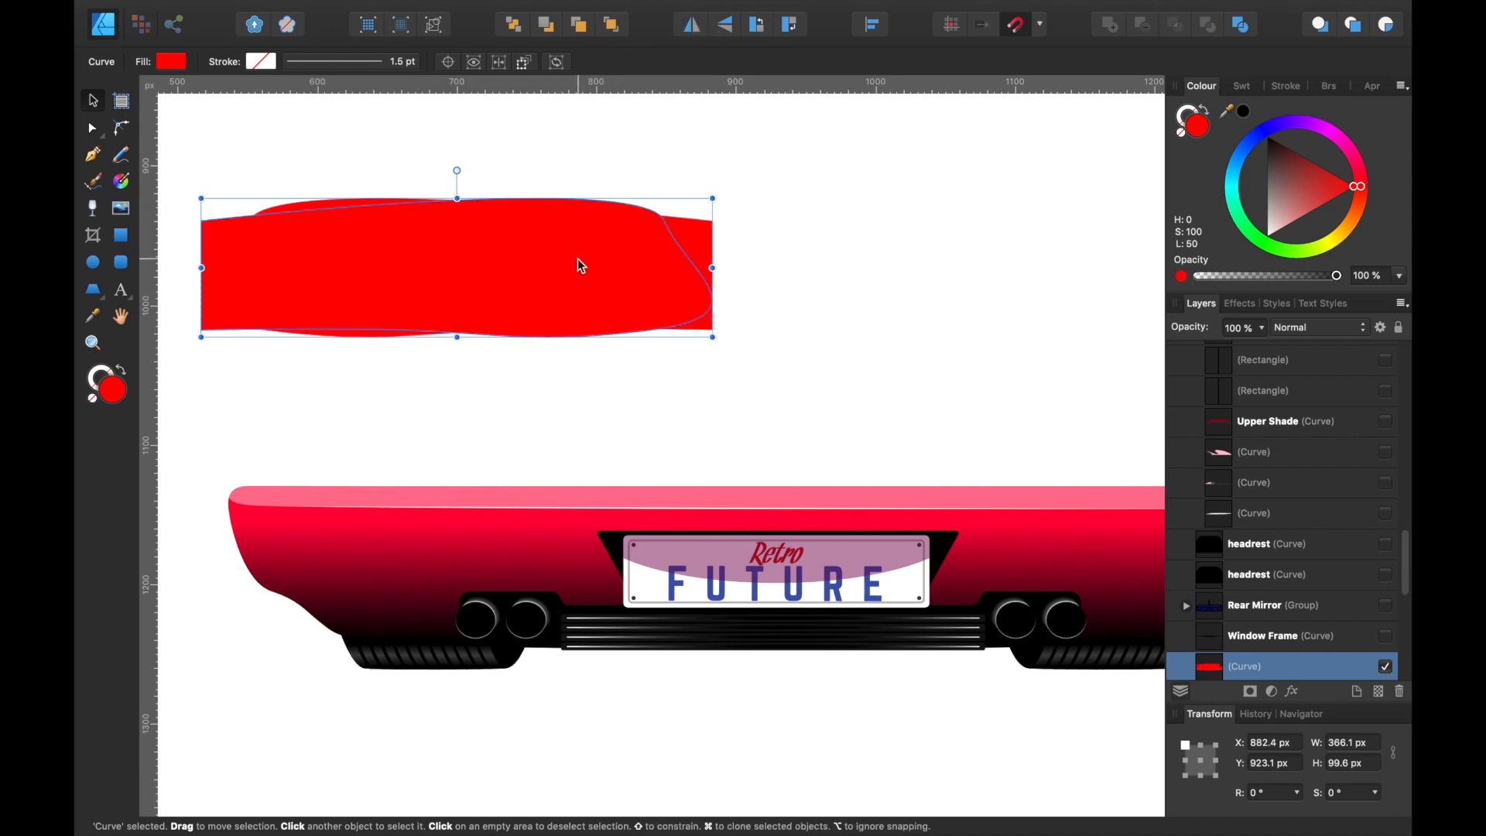
pyautogui.moveTo(514, 256)
pyautogui.mouseDown()
pyautogui.moveTo(1061, 271)
pyautogui.moveTo(1034, 280)
pyautogui.mouseUp()
pyautogui.hscroll(3, 929, 325)
pyautogui.scroll(2, 929, 325)
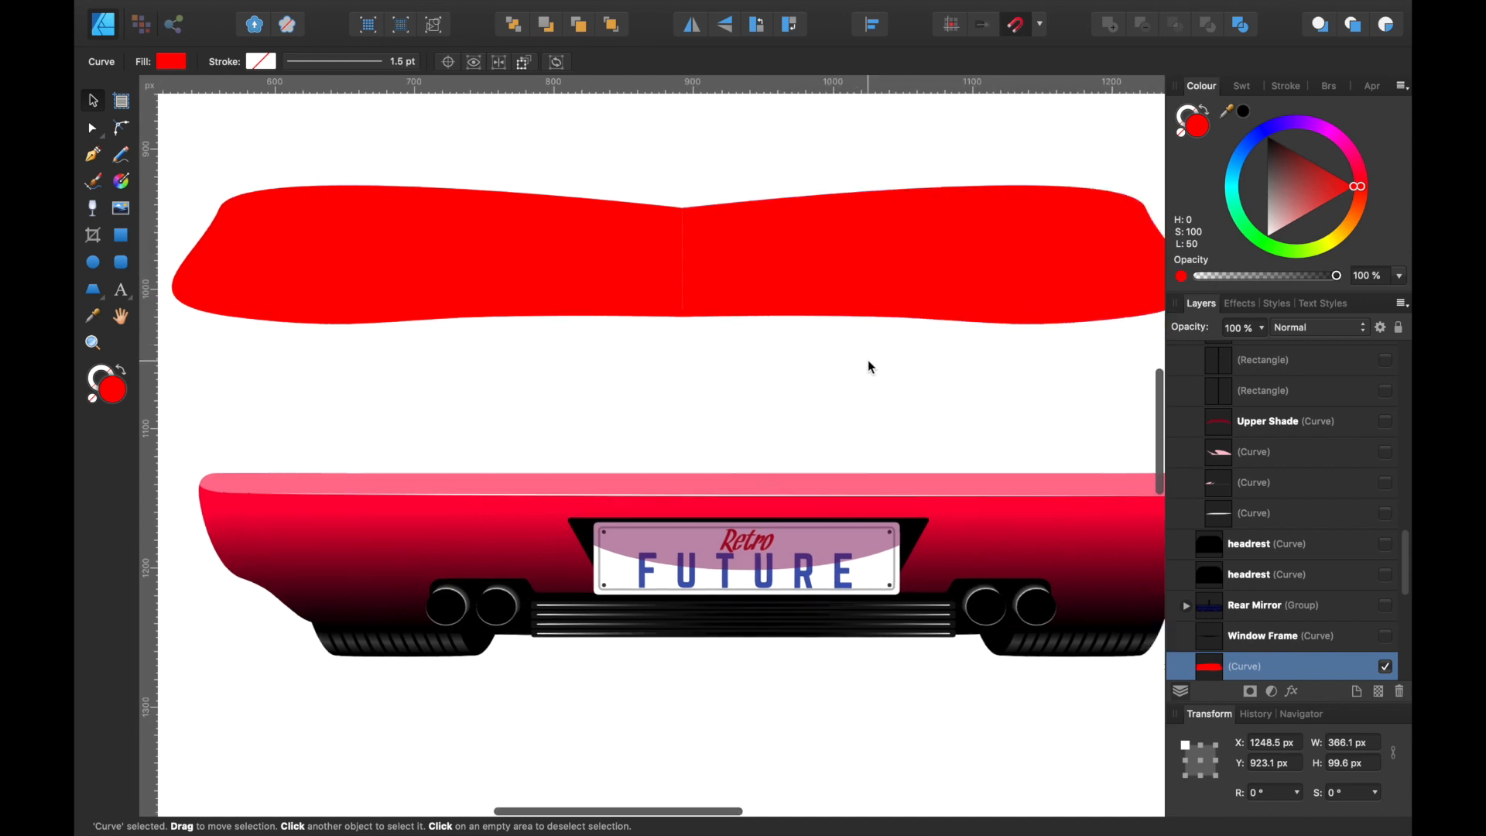
# Step: Merge the two red halves into one curve with the Add operation and move it to about X 547.5, Y 933.4 px
pyautogui.scroll(-5, 1270, 611)
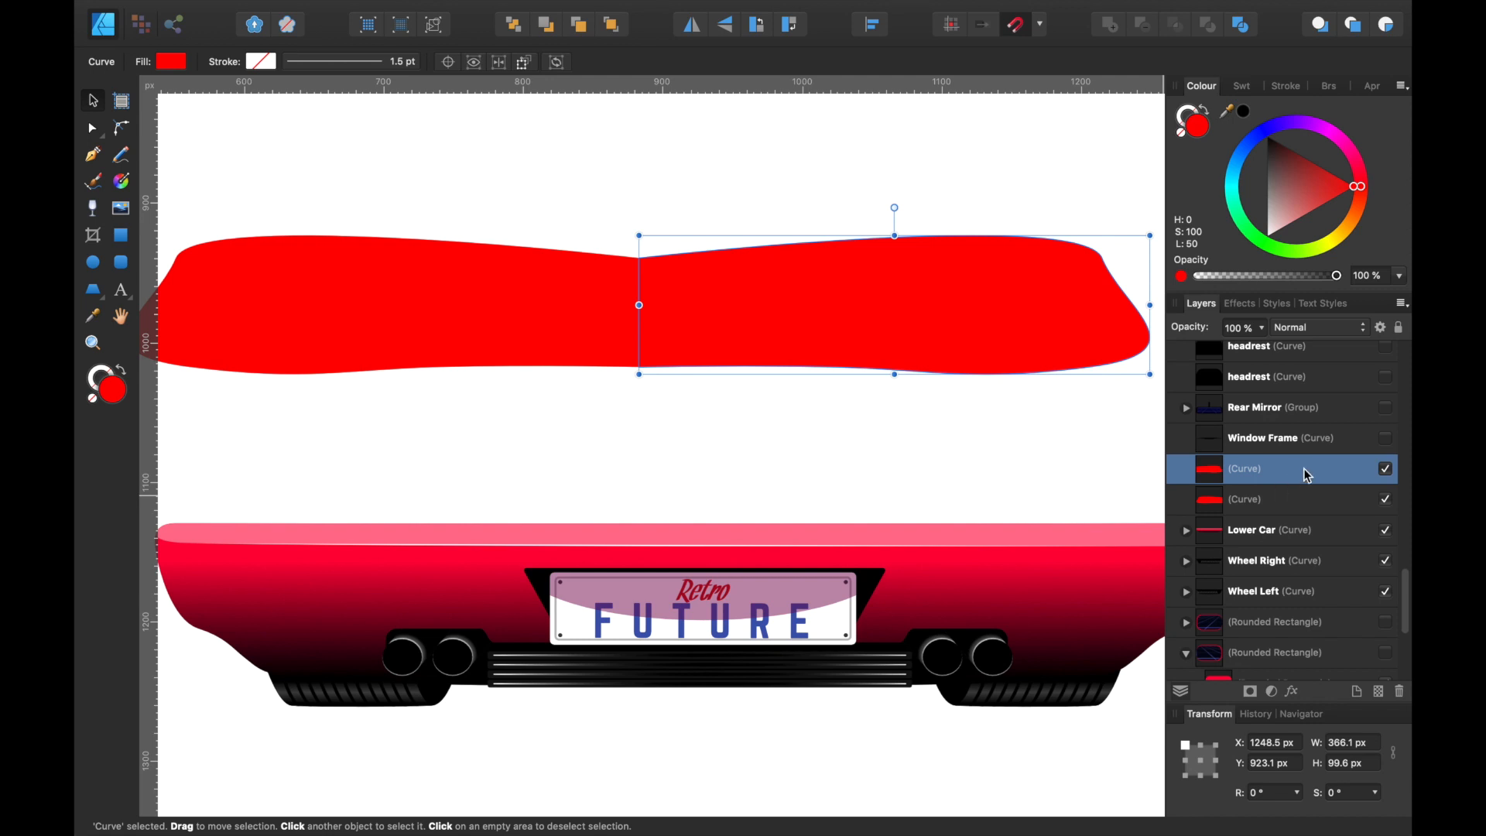
pyautogui.keyDown('shift'); pyautogui.click(1296, 499); pyautogui.keyUp('shift')
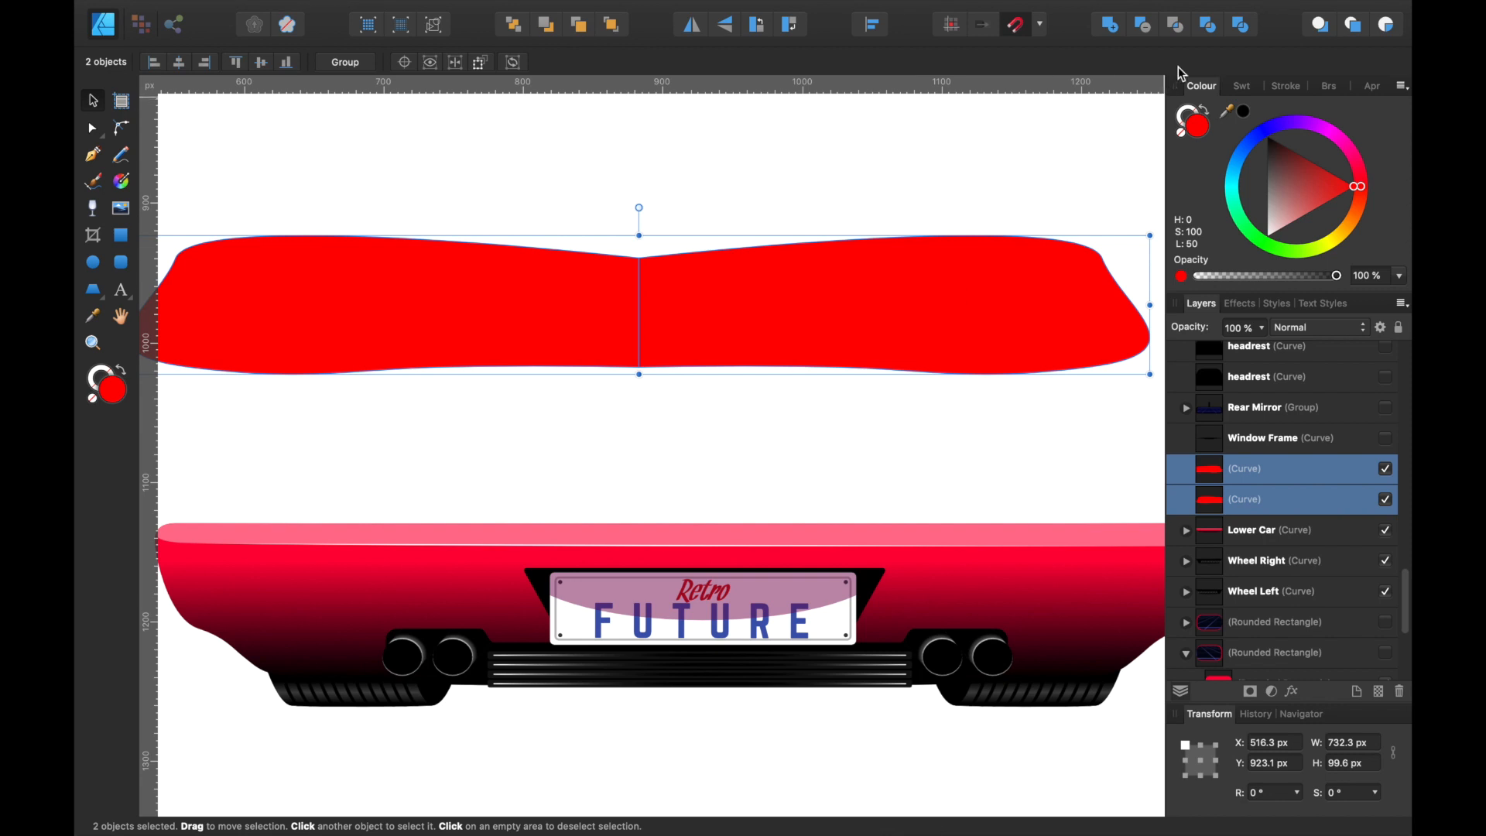
pyautogui.click(1112, 27)
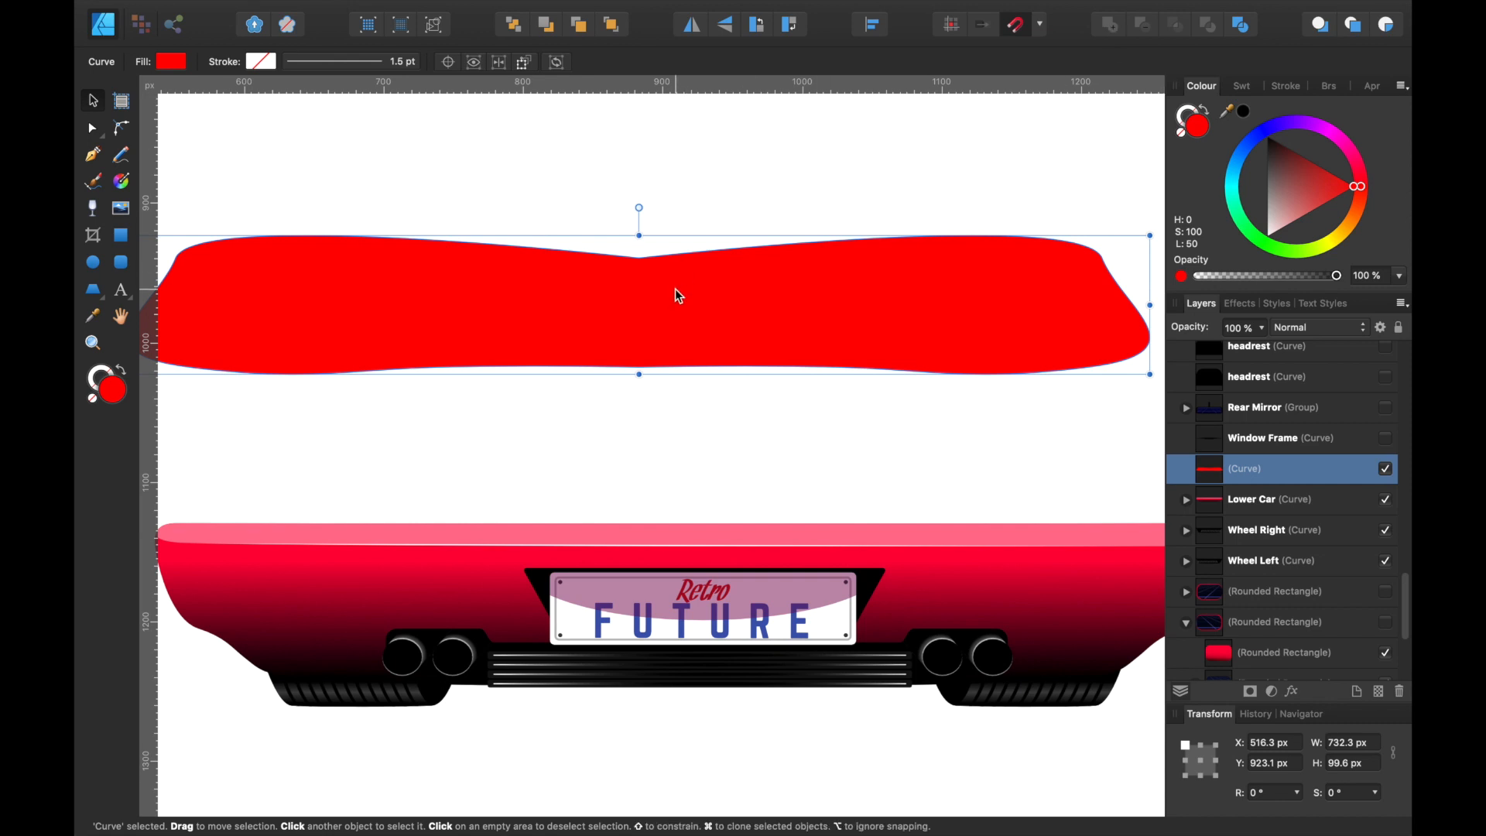
pyautogui.hscroll(-2, 675, 294)
pyautogui.scroll(1, 675, 294)
pyautogui.moveTo(675, 295); pyautogui.dragTo(759, 328)
pyautogui.scroll(-5, 799, 449)
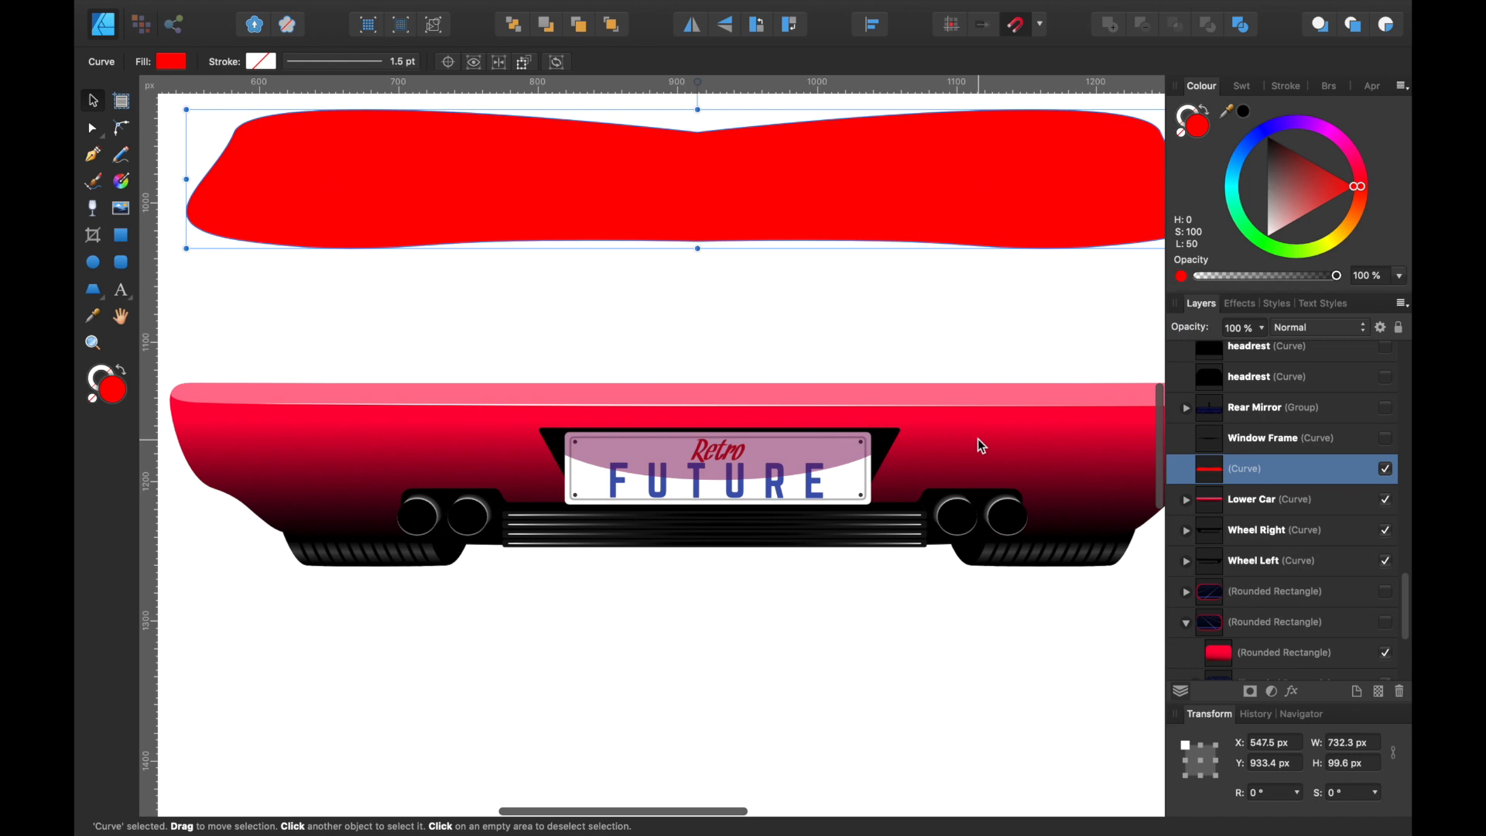
# Step: Select the Lower Car curve, expand its layer and inspect the pink curve nested inside it
pyautogui.click(979, 441)
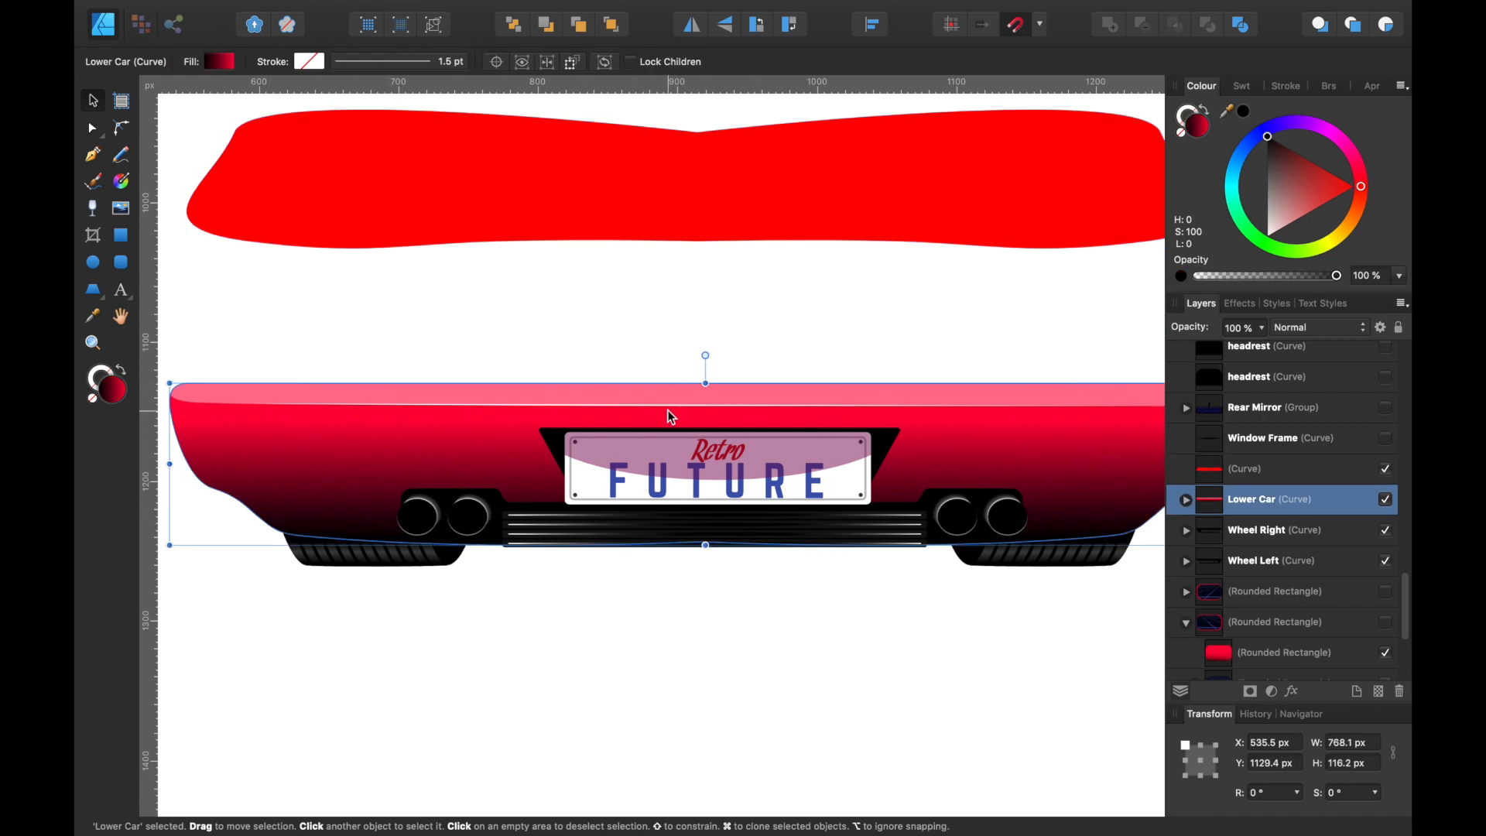
pyautogui.scroll(2, 667, 412)
pyautogui.click(1185, 499)
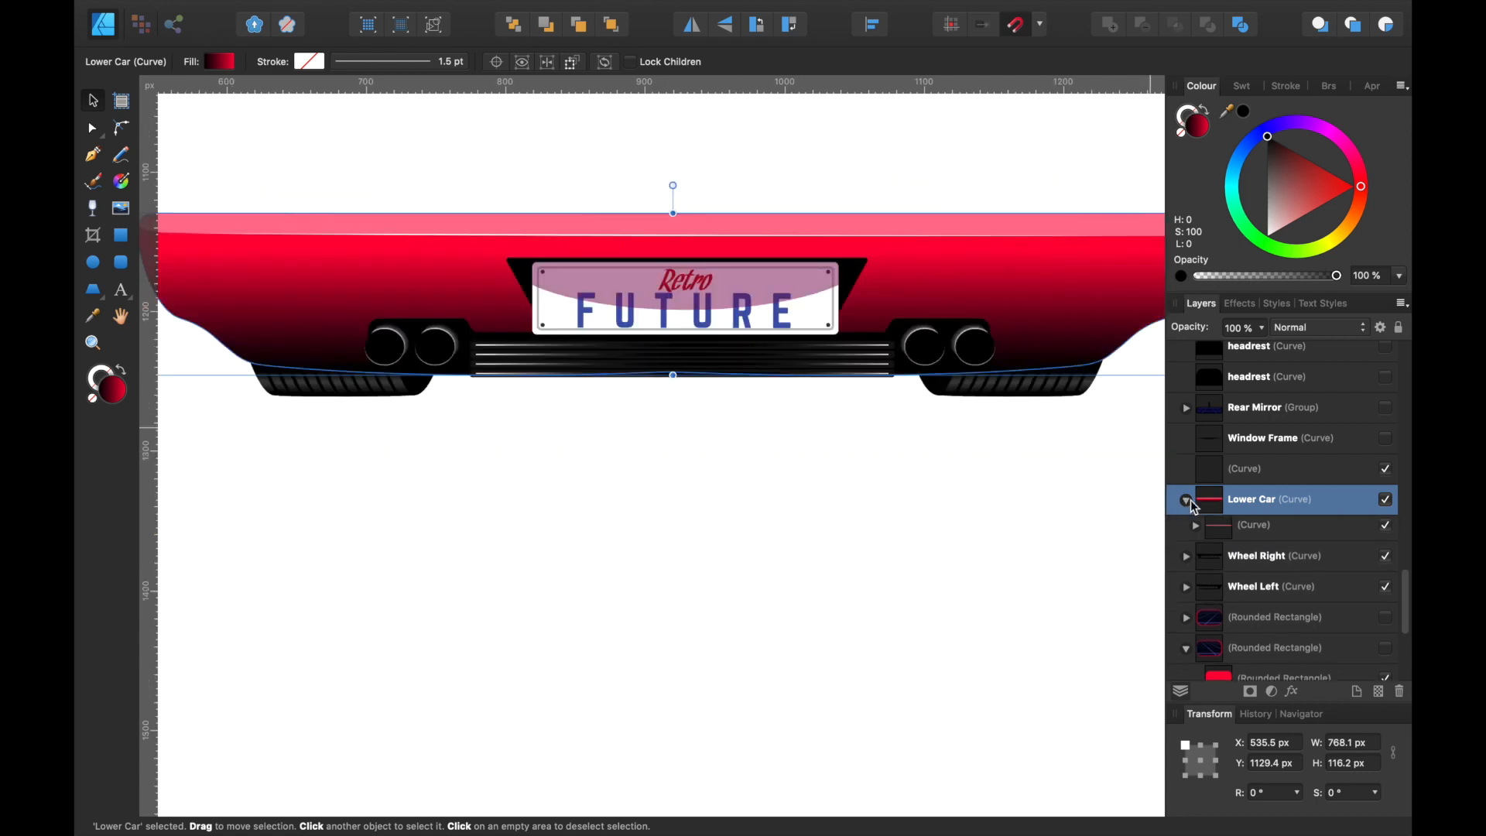
pyautogui.scroll(-2, 859, 525)
pyautogui.hscroll(2, 859, 525)
pyautogui.click(1271, 531)
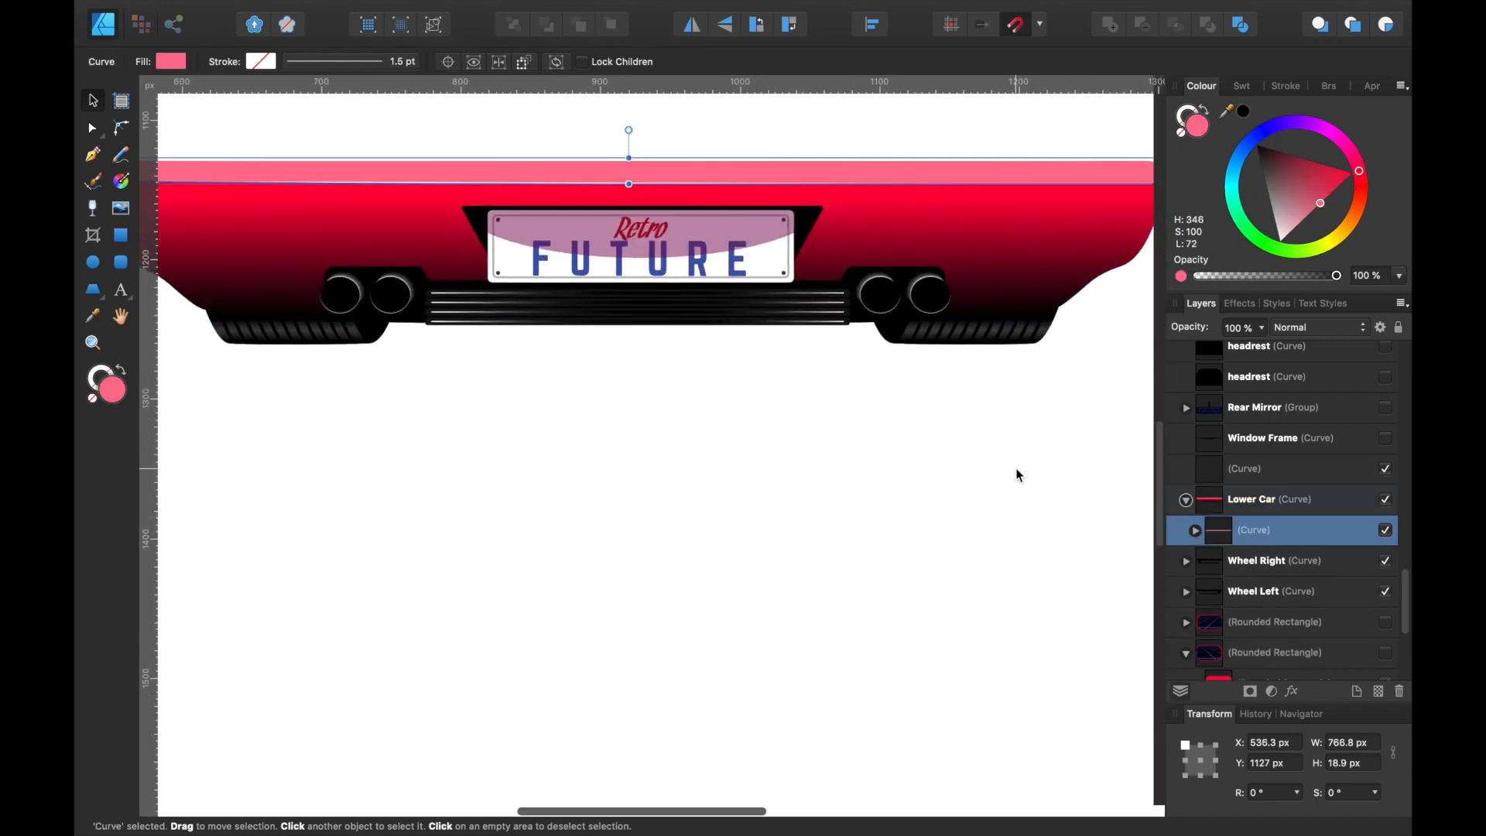
# Step: Reselect Lower Car and open its gradient fill settings to examine the fill
pyautogui.click(1256, 502)
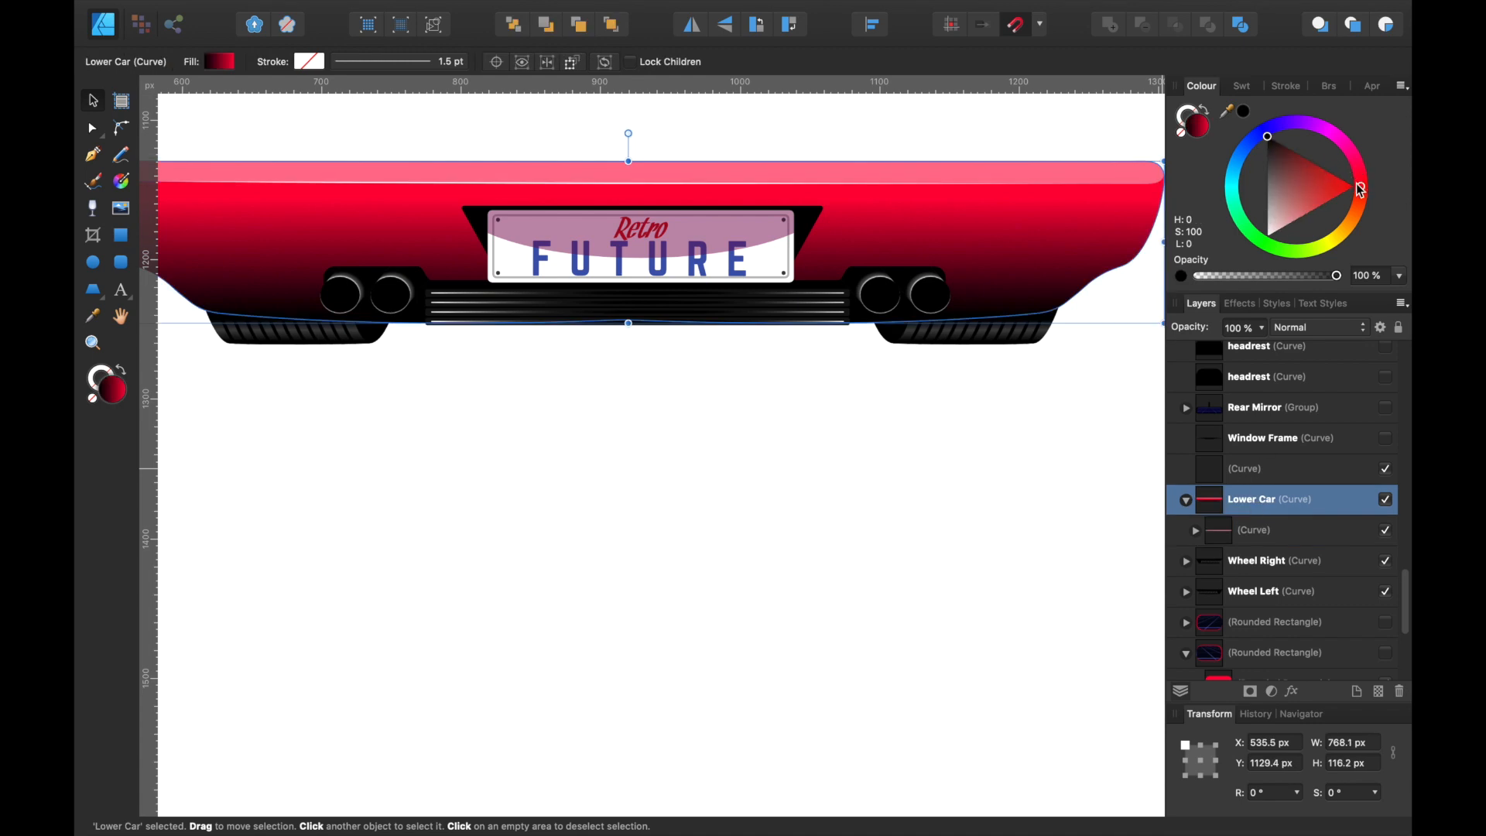
pyautogui.scroll(2, 883, 492)
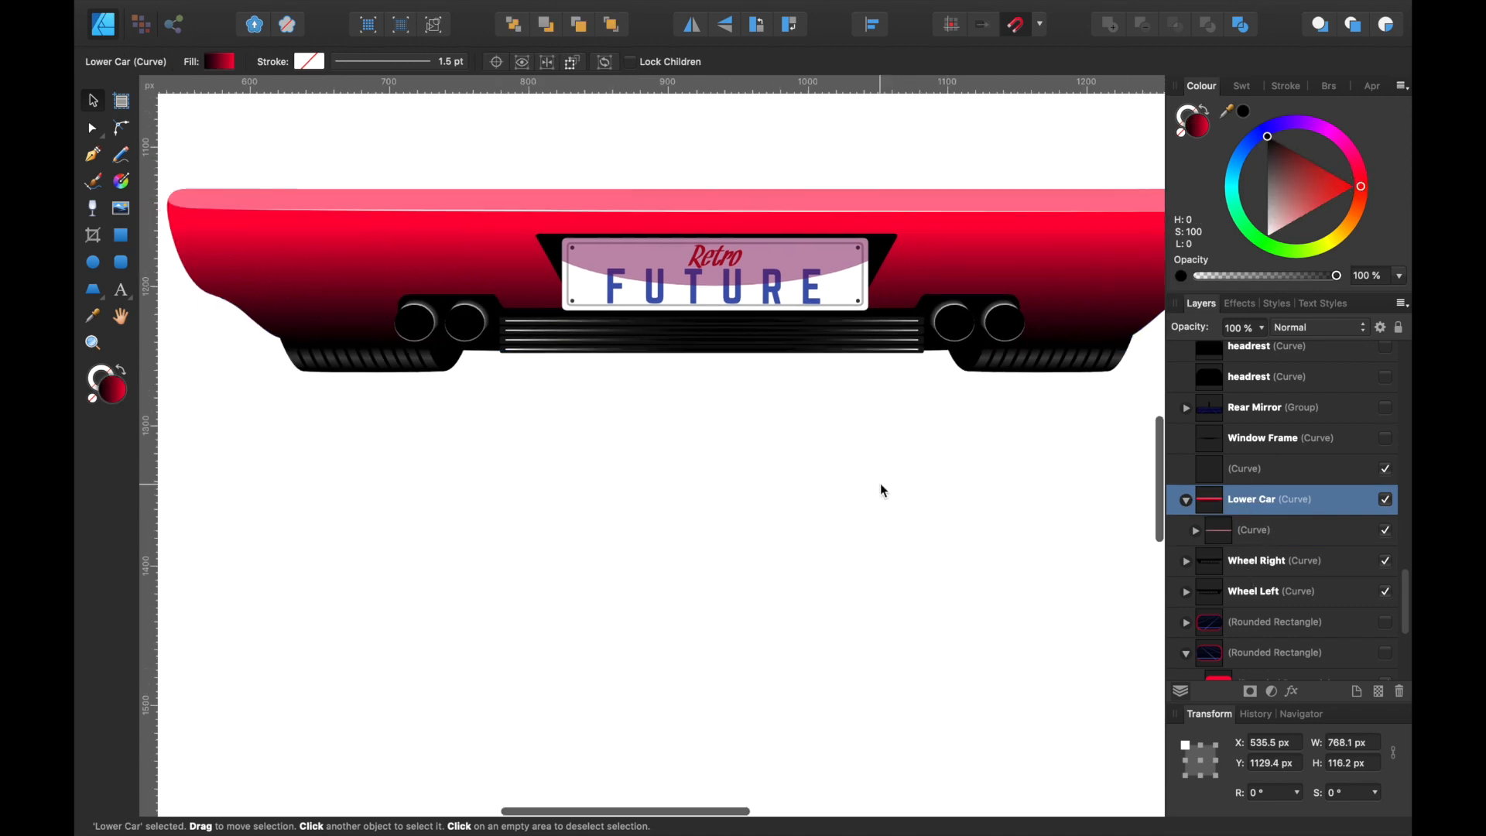
pyautogui.hscroll(-3, 465, 232)
pyautogui.click(220, 62)
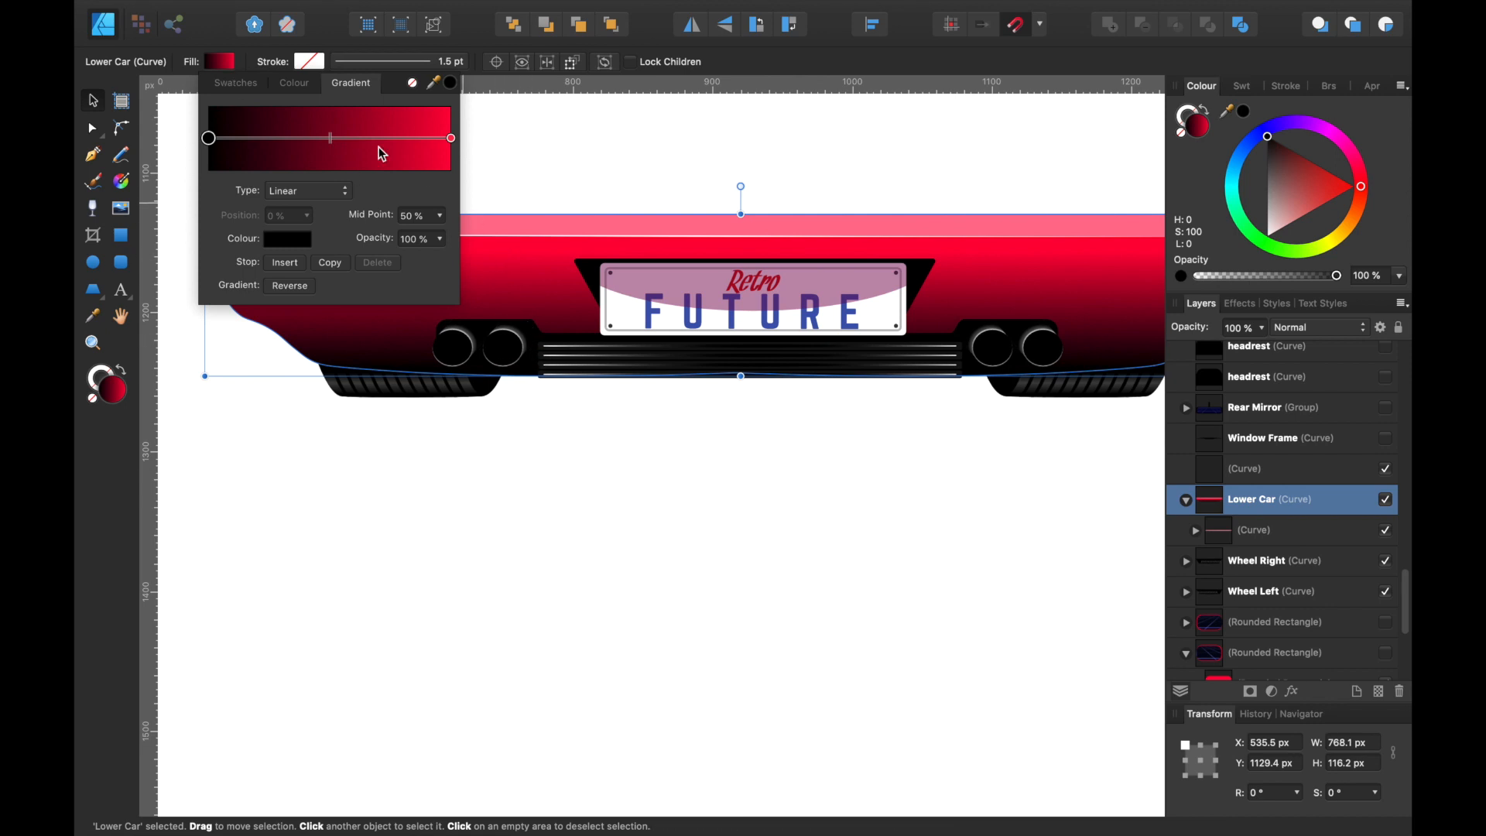
# Step: Select the pink curve nested in Lower Car and examine how it follows the car body's upper edge
pyautogui.click(1238, 534)
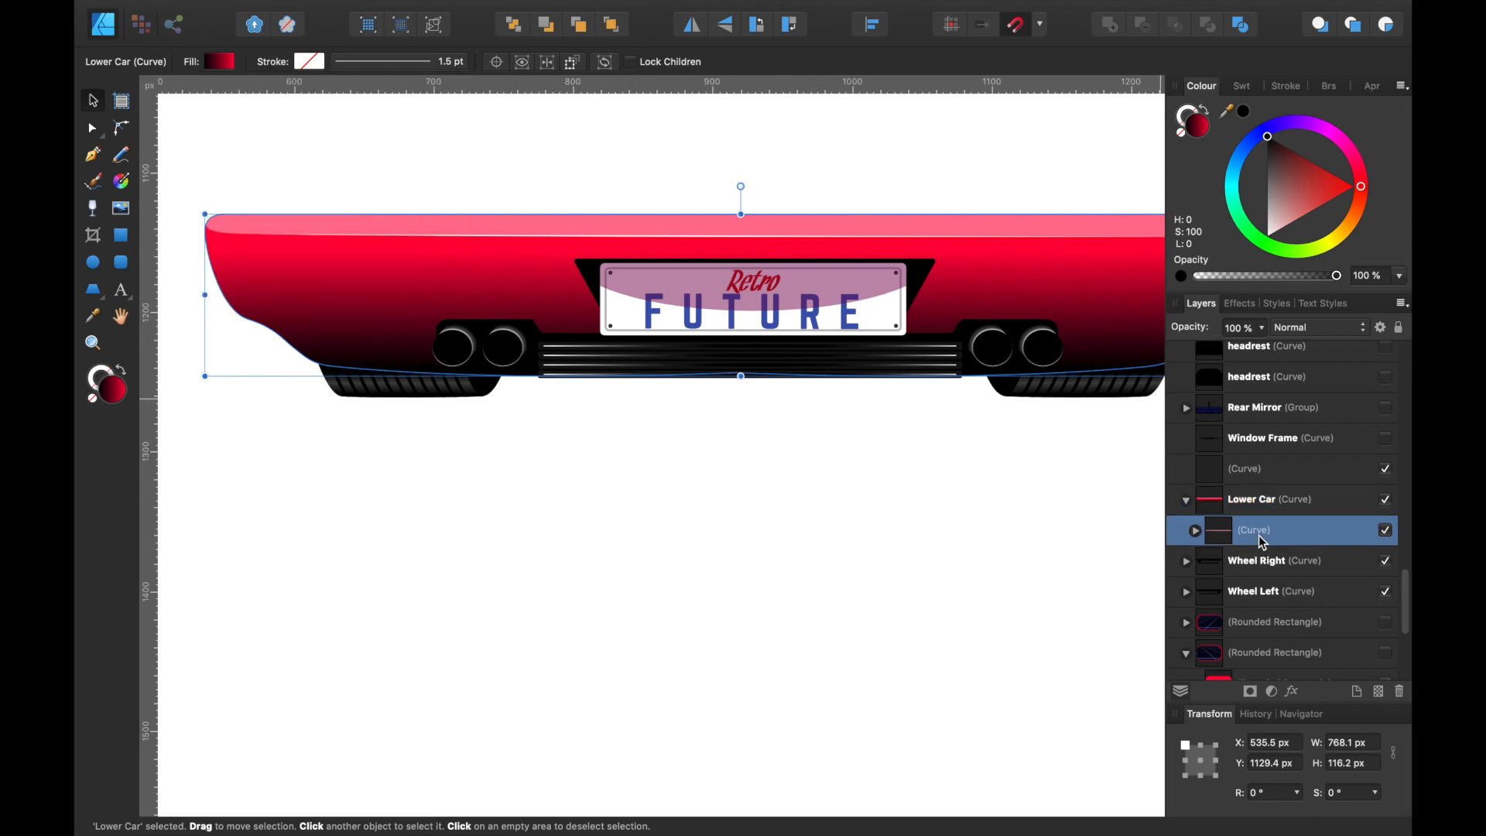
pyautogui.scroll(4, 797, 481)
pyautogui.hscroll(-5, 797, 481)
pyautogui.scroll(3, 797, 482)
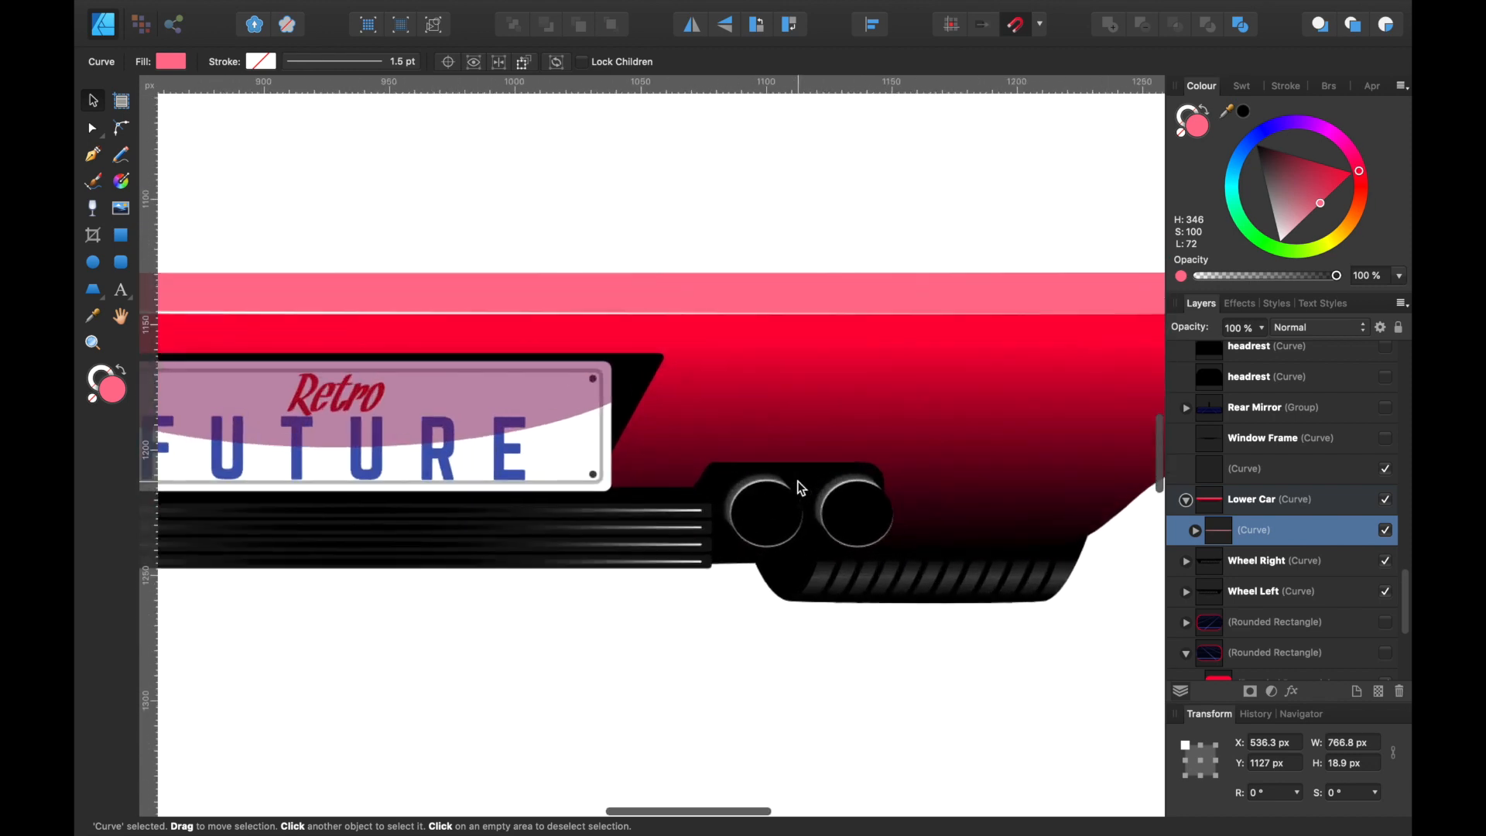
pyautogui.hscroll(5, 797, 482)
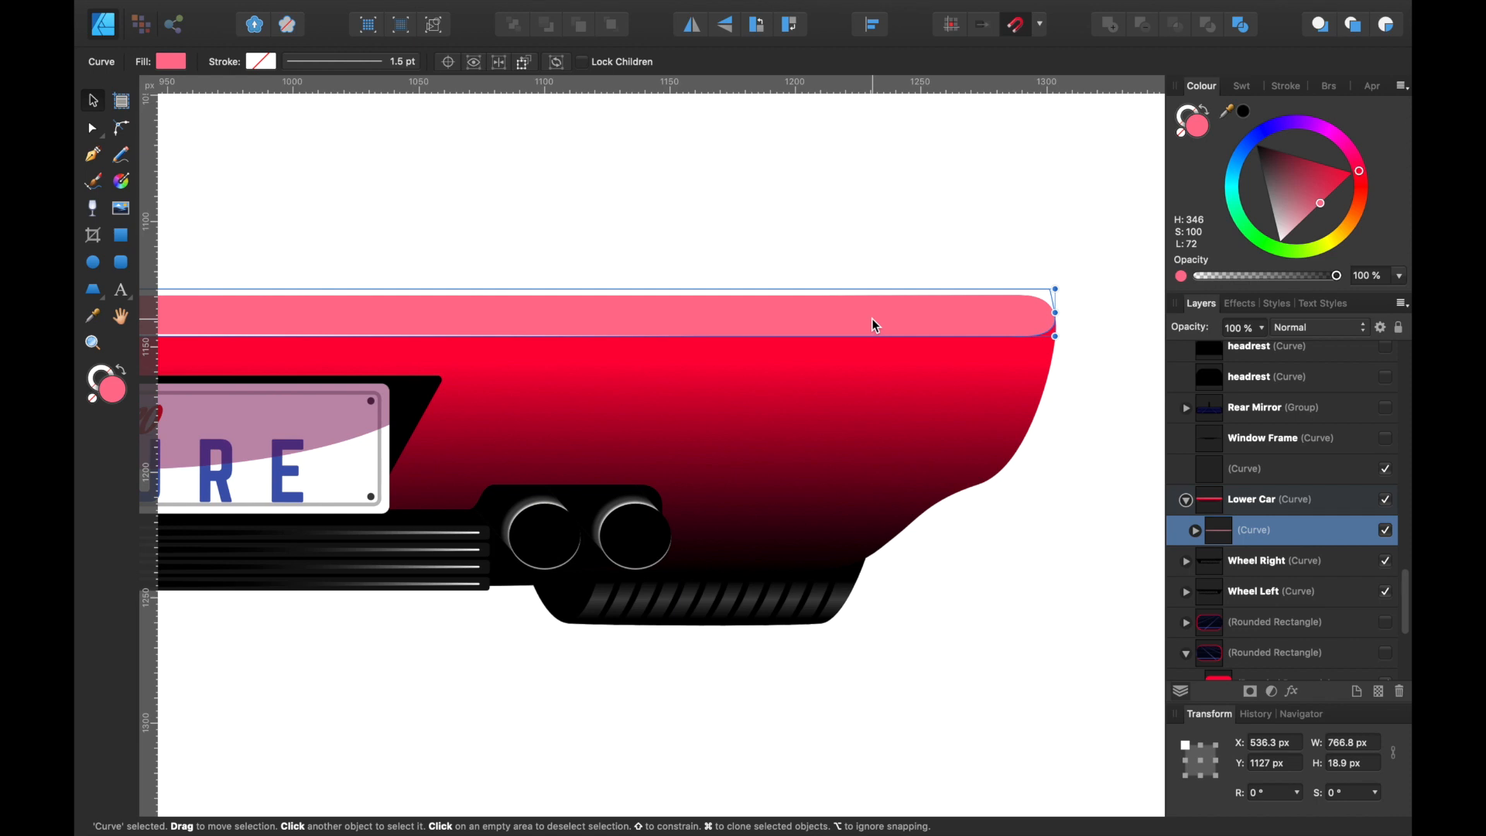
pyautogui.scroll(2, 875, 325)
pyautogui.hscroll(-3, 875, 325)
pyautogui.hscroll(4, 875, 325)
pyautogui.hscroll(-6, 871, 318)
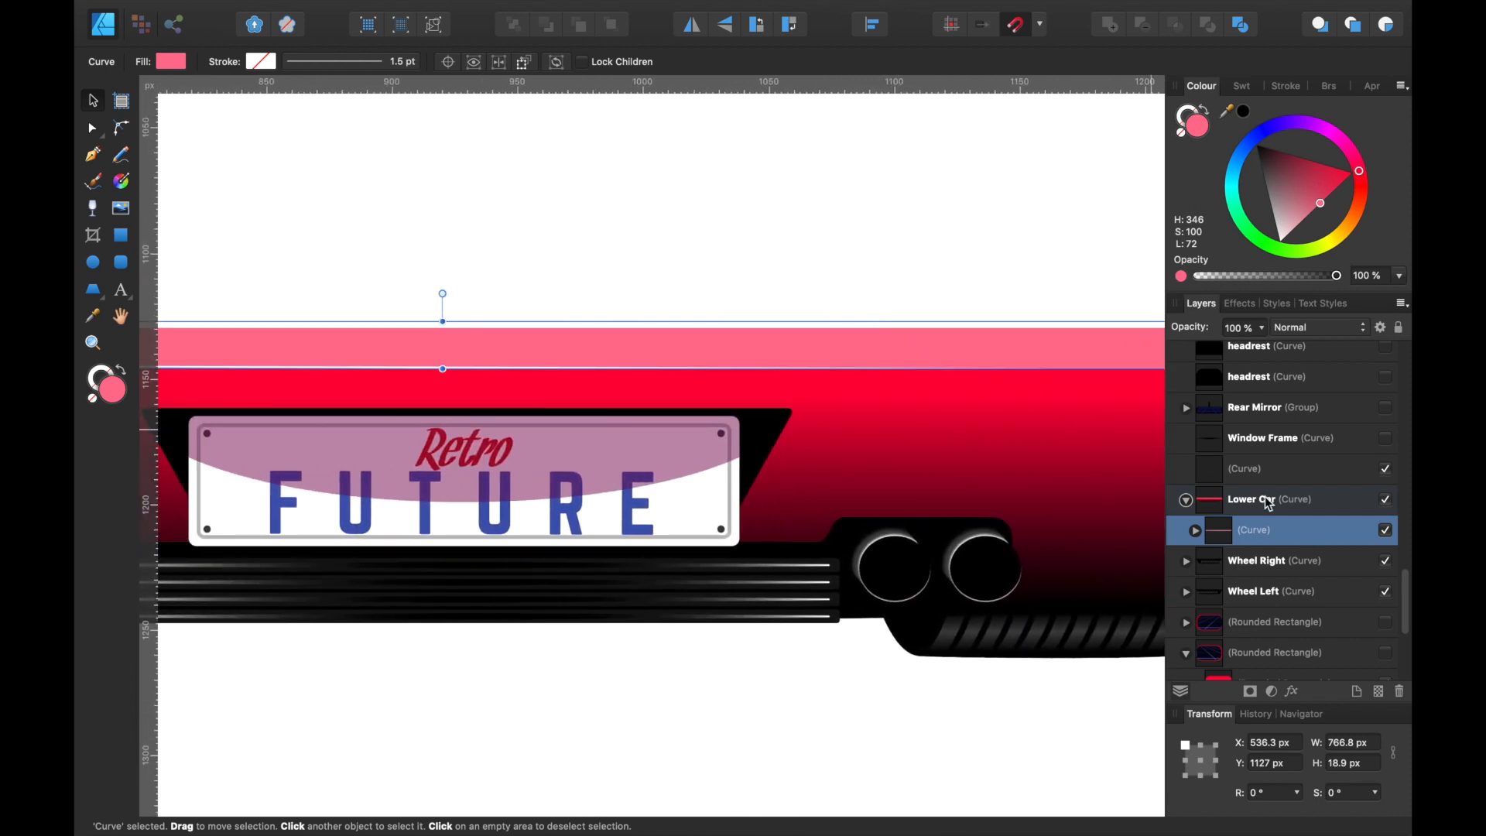
# Step: Expand the pink curve's layer, select the thin white curve nested in it and examine that highlight up close
pyautogui.click(1197, 530)
pyautogui.click(1281, 554)
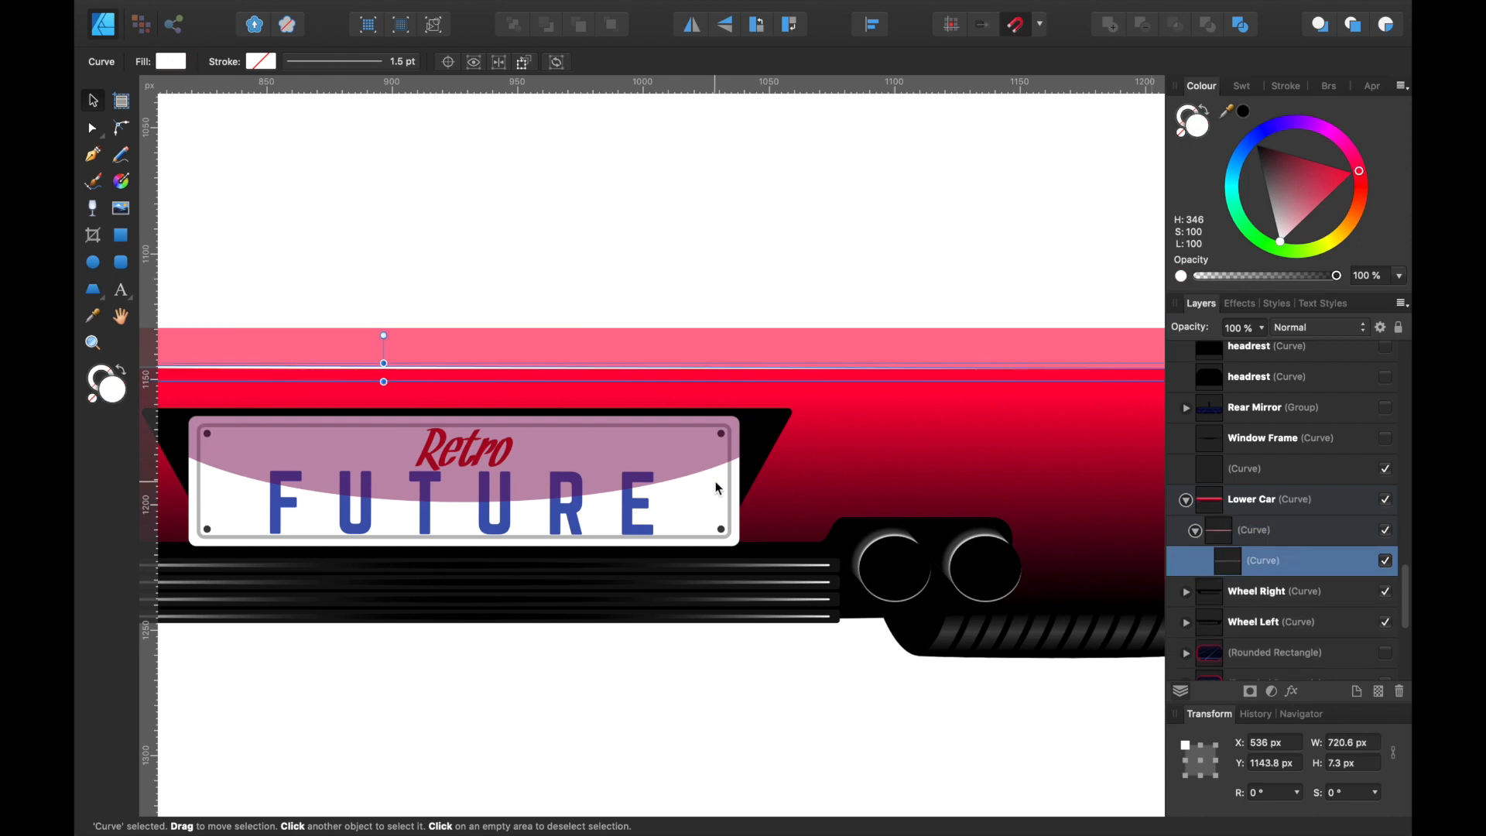
pyautogui.scroll(5, 716, 488)
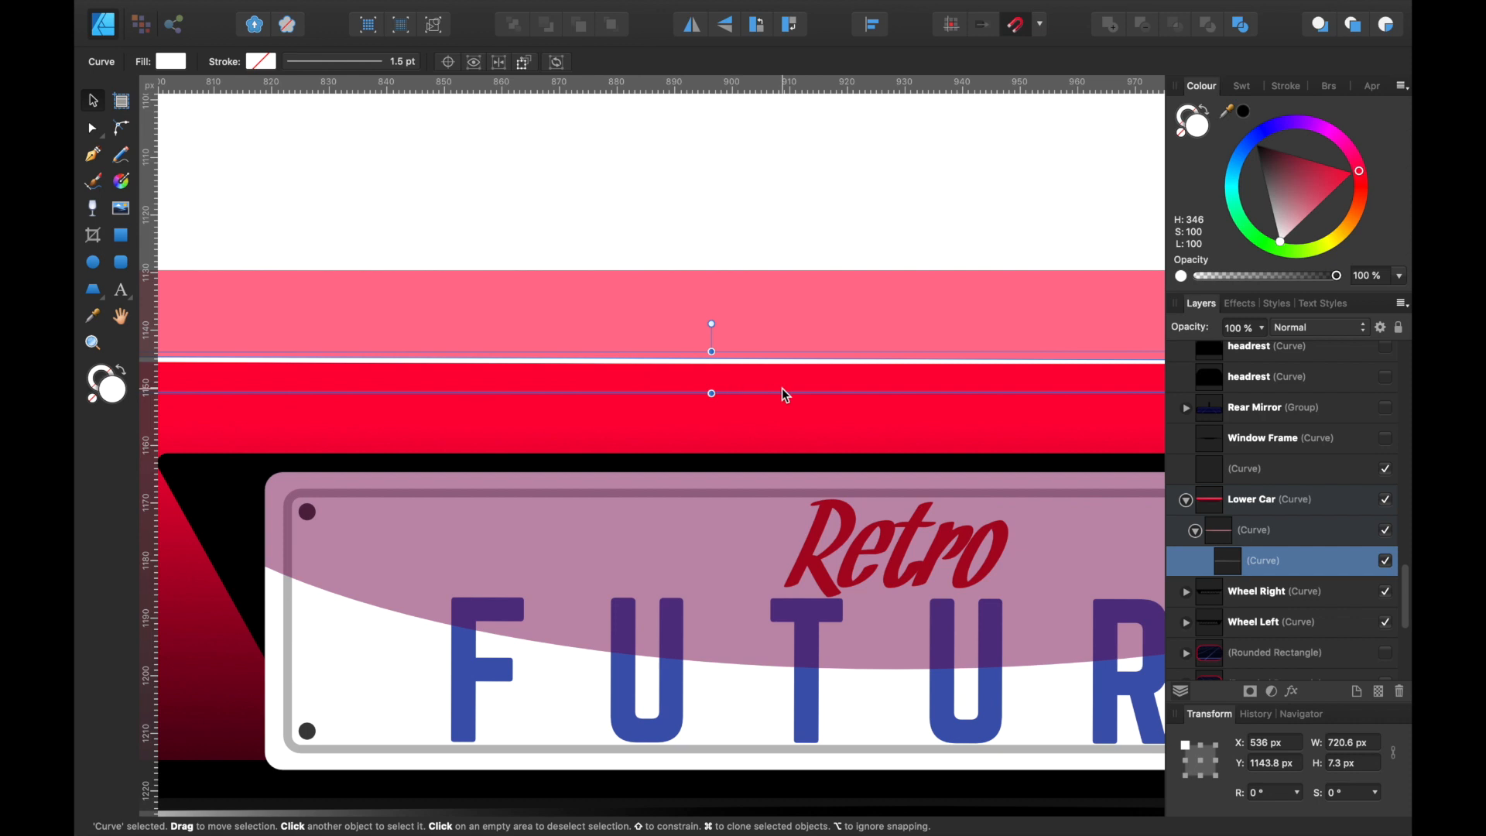
pyautogui.scroll(-6, 785, 396)
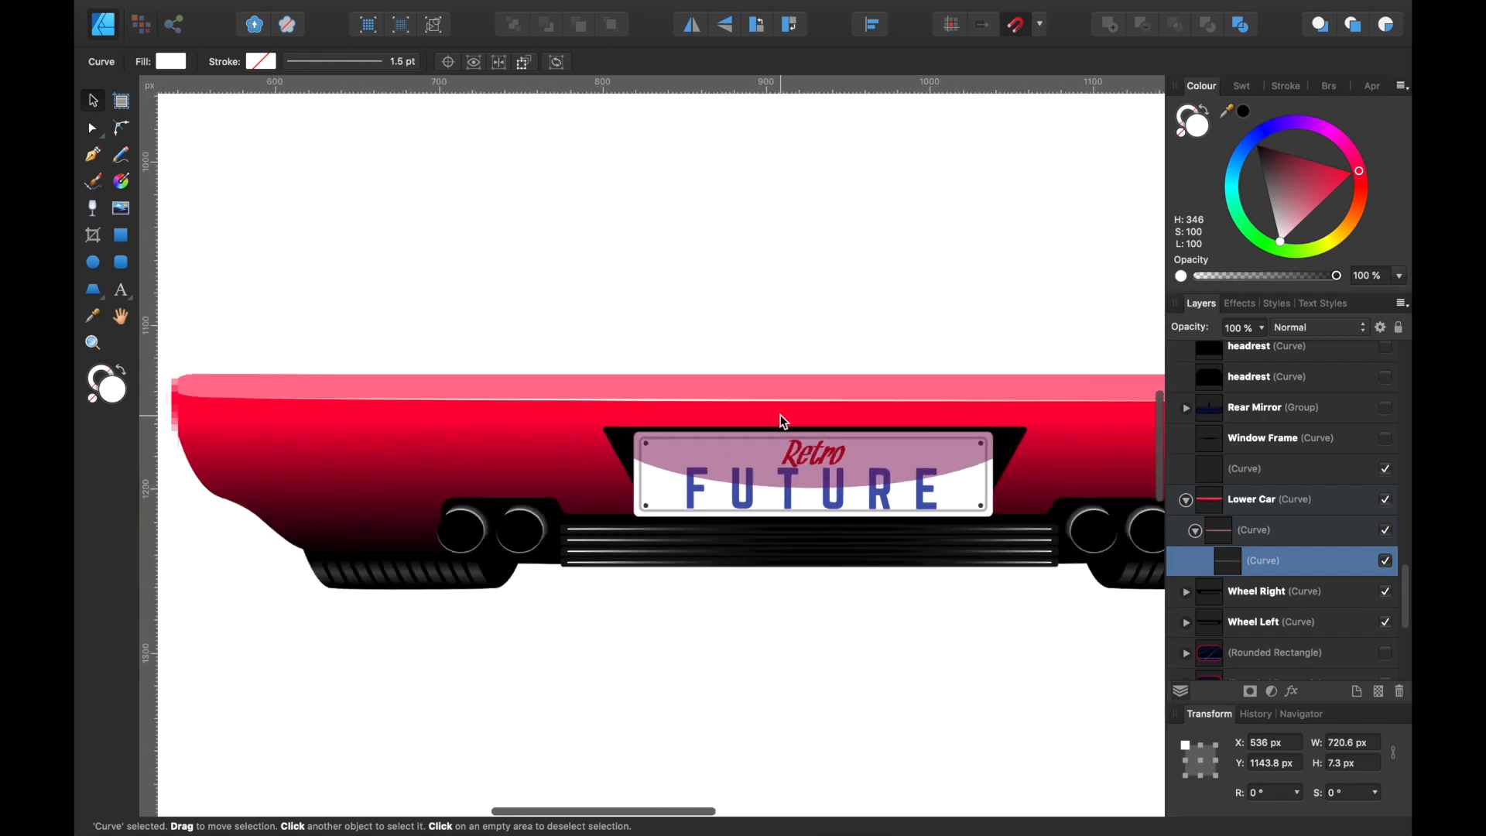
# Step: Select the Lower Car curve again and review its whole shape across the car's width
pyautogui.click(1274, 530)
pyautogui.click(1274, 499)
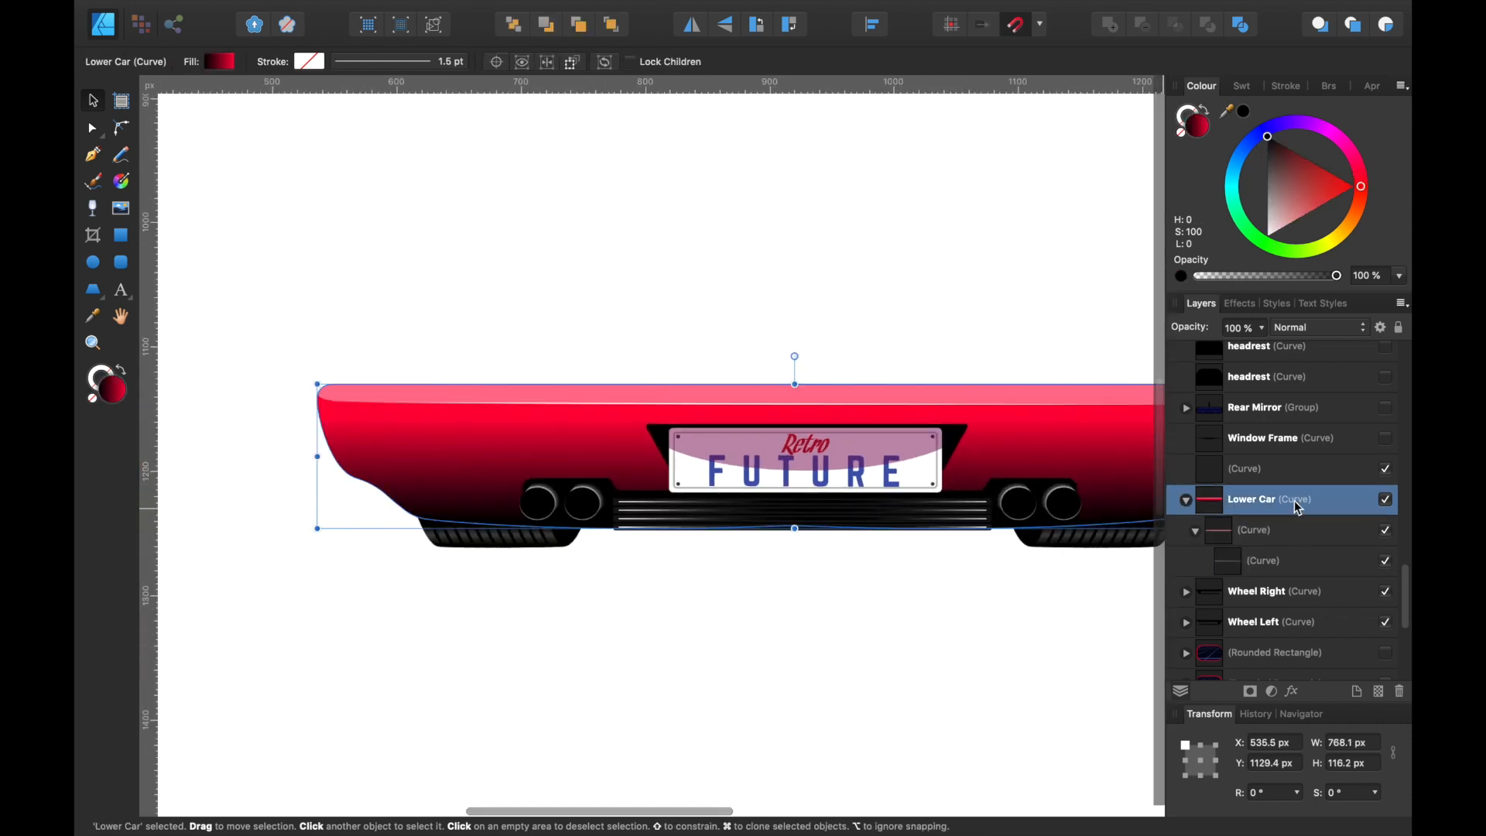
pyautogui.hscroll(3, 886, 496)
pyautogui.hscroll(2, 887, 497)
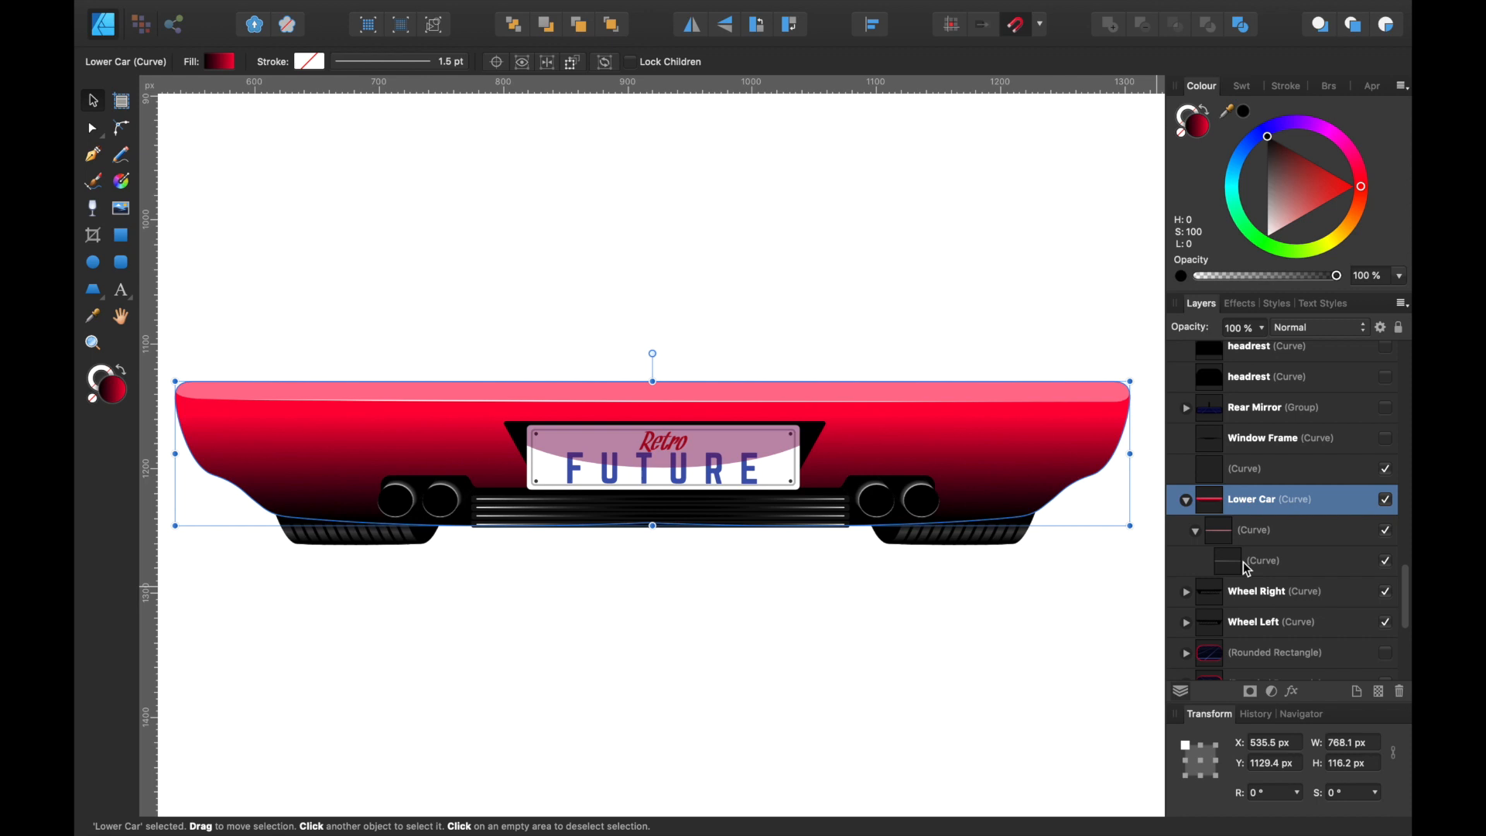
# Step: Hide the white and pink curves nested in Lower Car, and hide the Lower Car curve itself
pyautogui.click(1187, 501)
pyautogui.click(1187, 501)
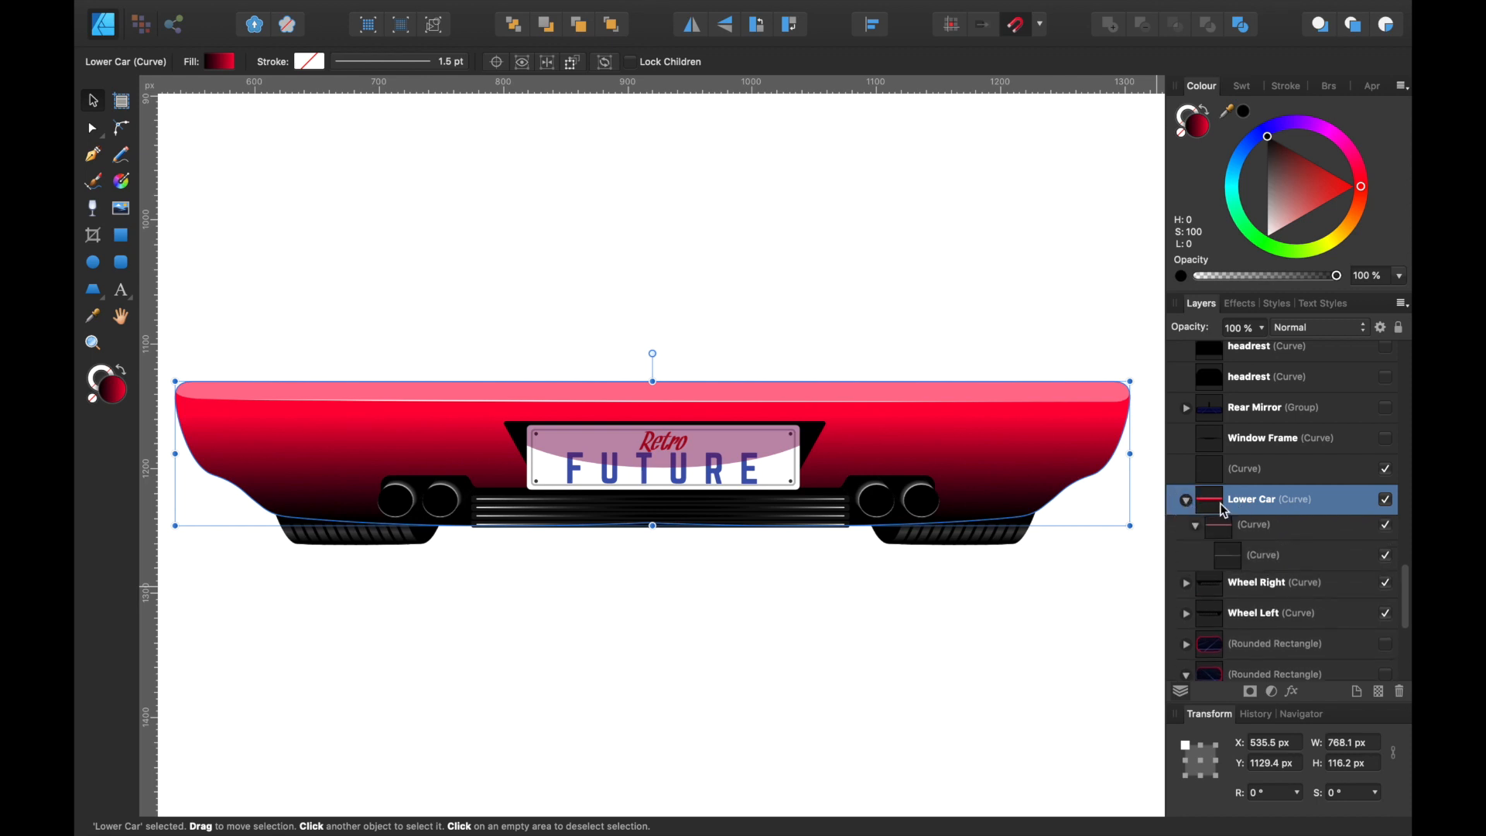
pyautogui.click(1386, 560)
pyautogui.click(1387, 531)
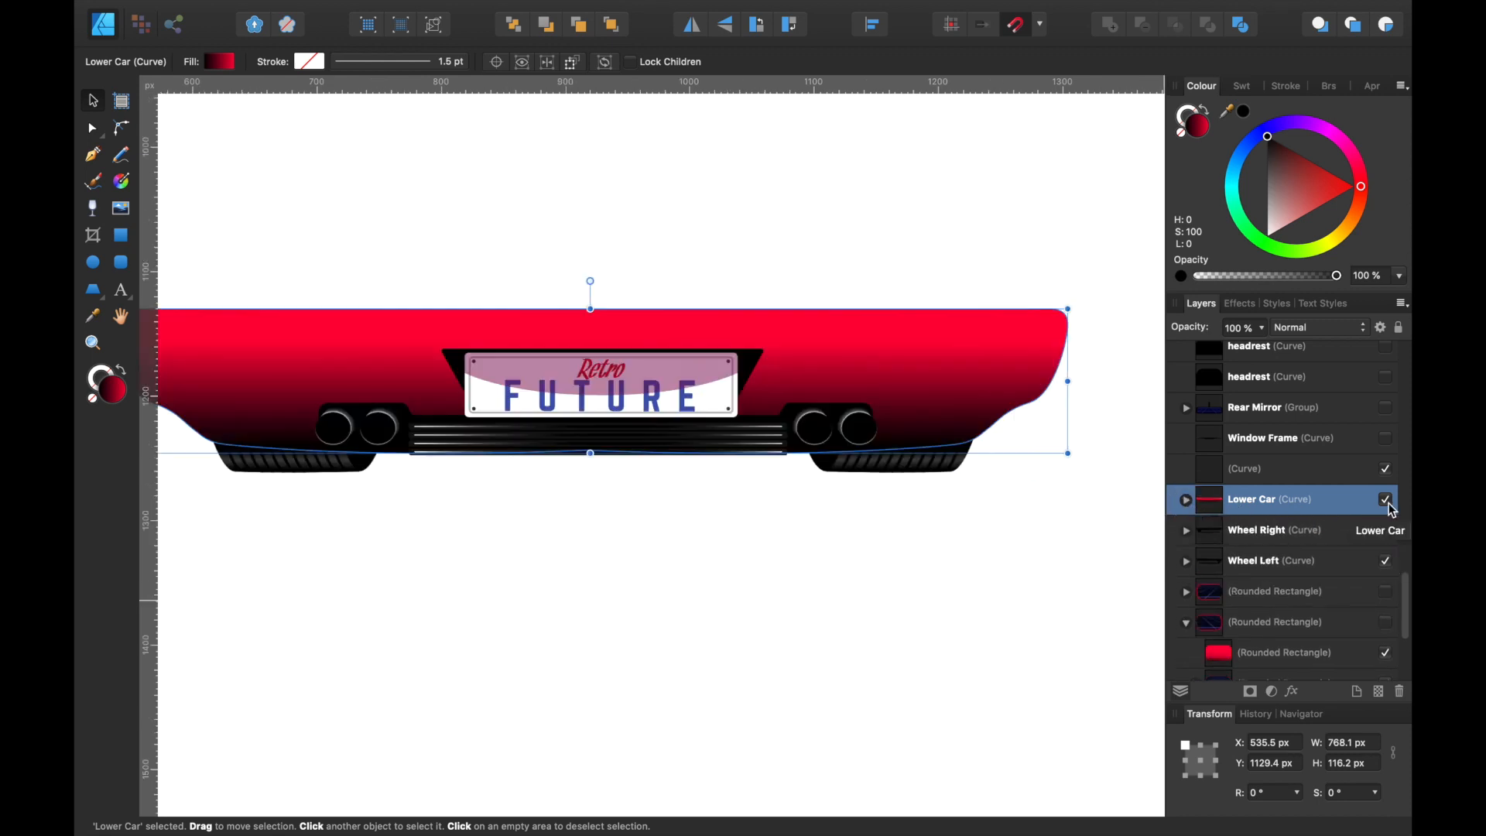
pyautogui.click(1391, 507)
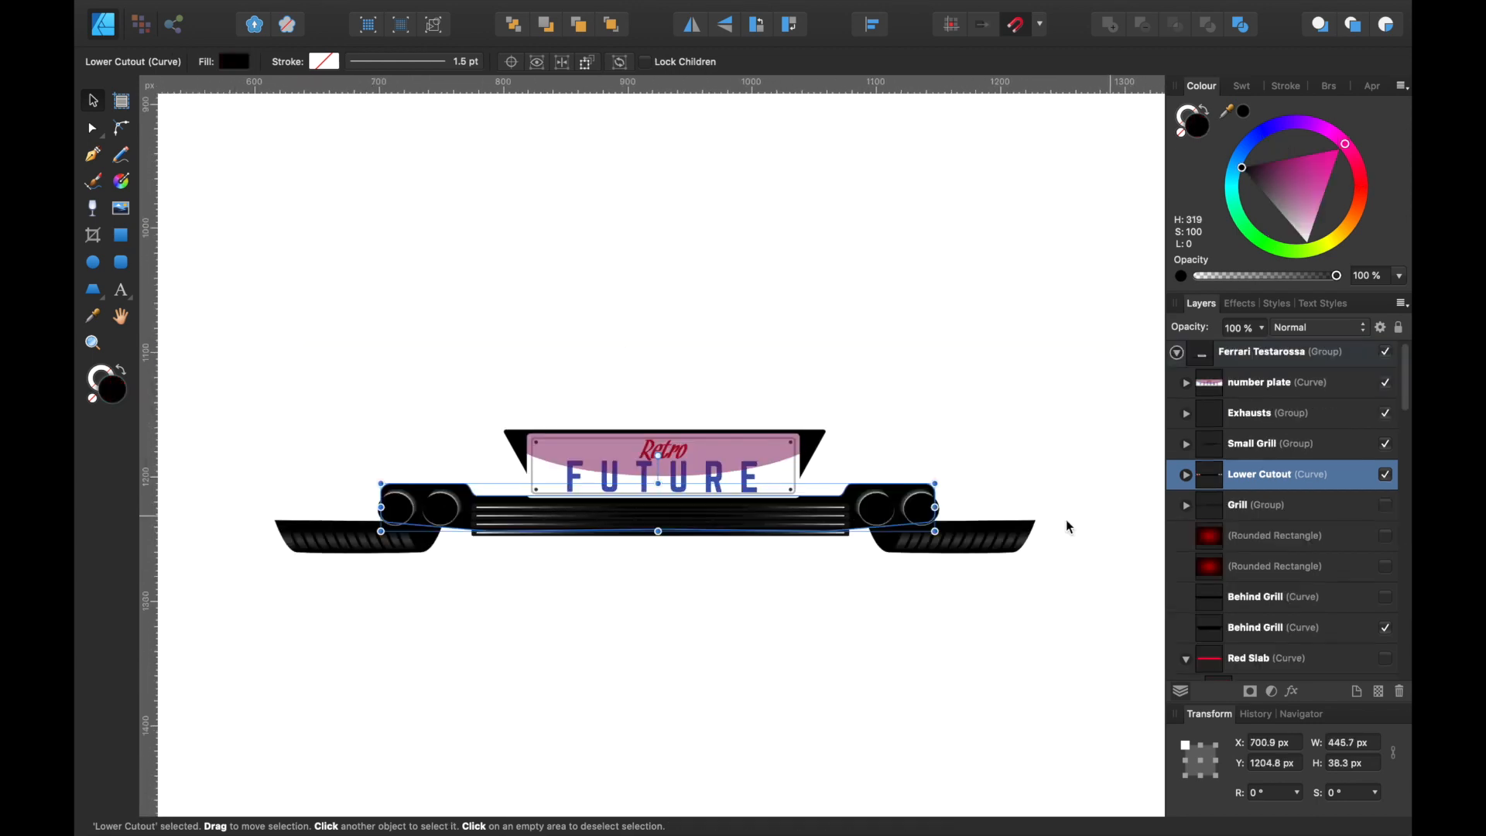
# Step: Try moving the Lower Cutout shape upward, undo the move and examine the car's right-hand exhaust area up close
pyautogui.moveTo(883, 528); pyautogui.dragTo(883, 308)
pyautogui.press('super+z')
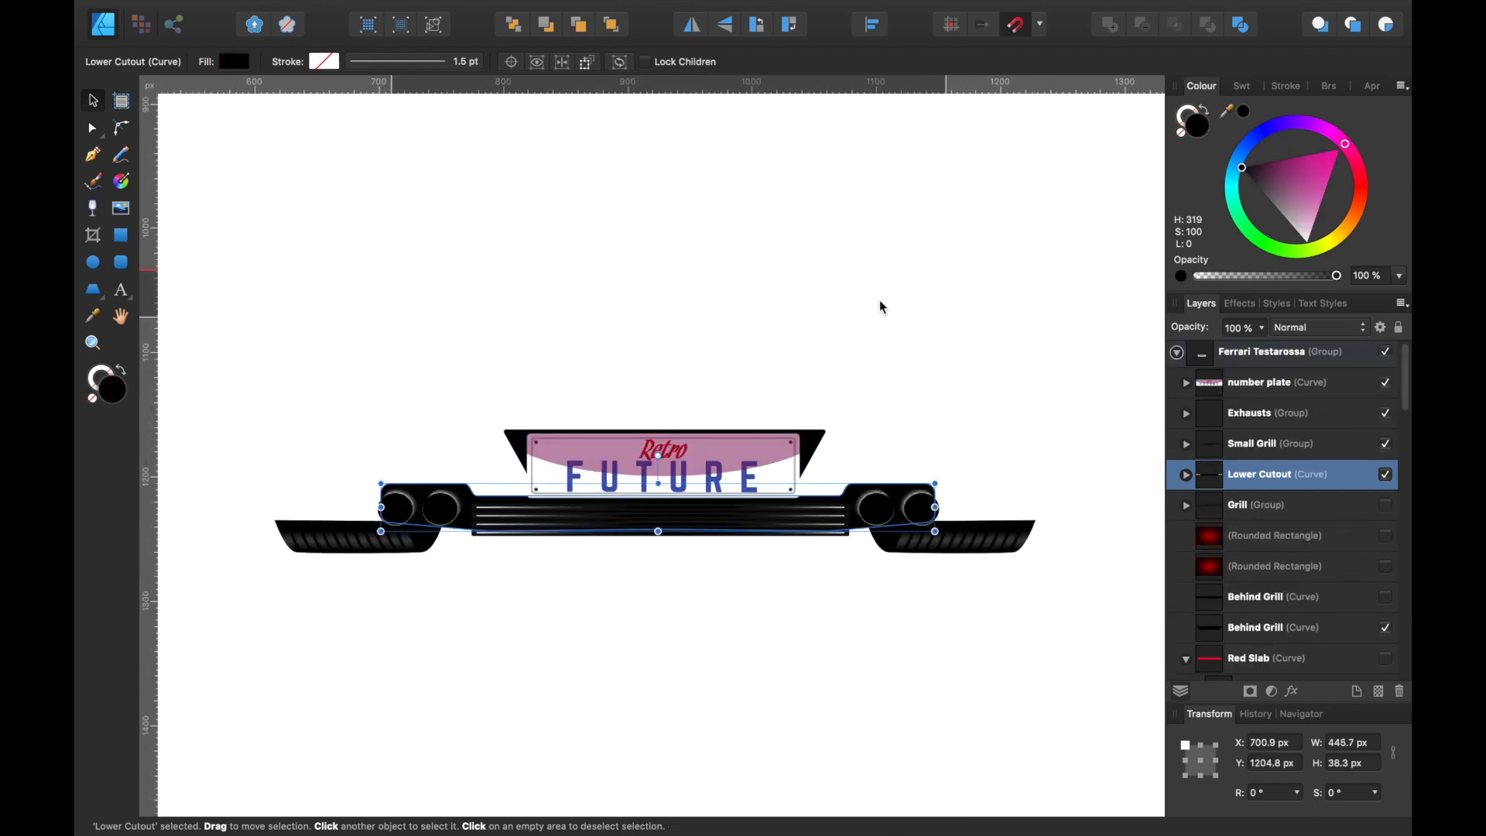
pyautogui.scroll(3, 880, 307)
pyautogui.scroll(-3, 880, 305)
pyautogui.hscroll(2, 880, 305)
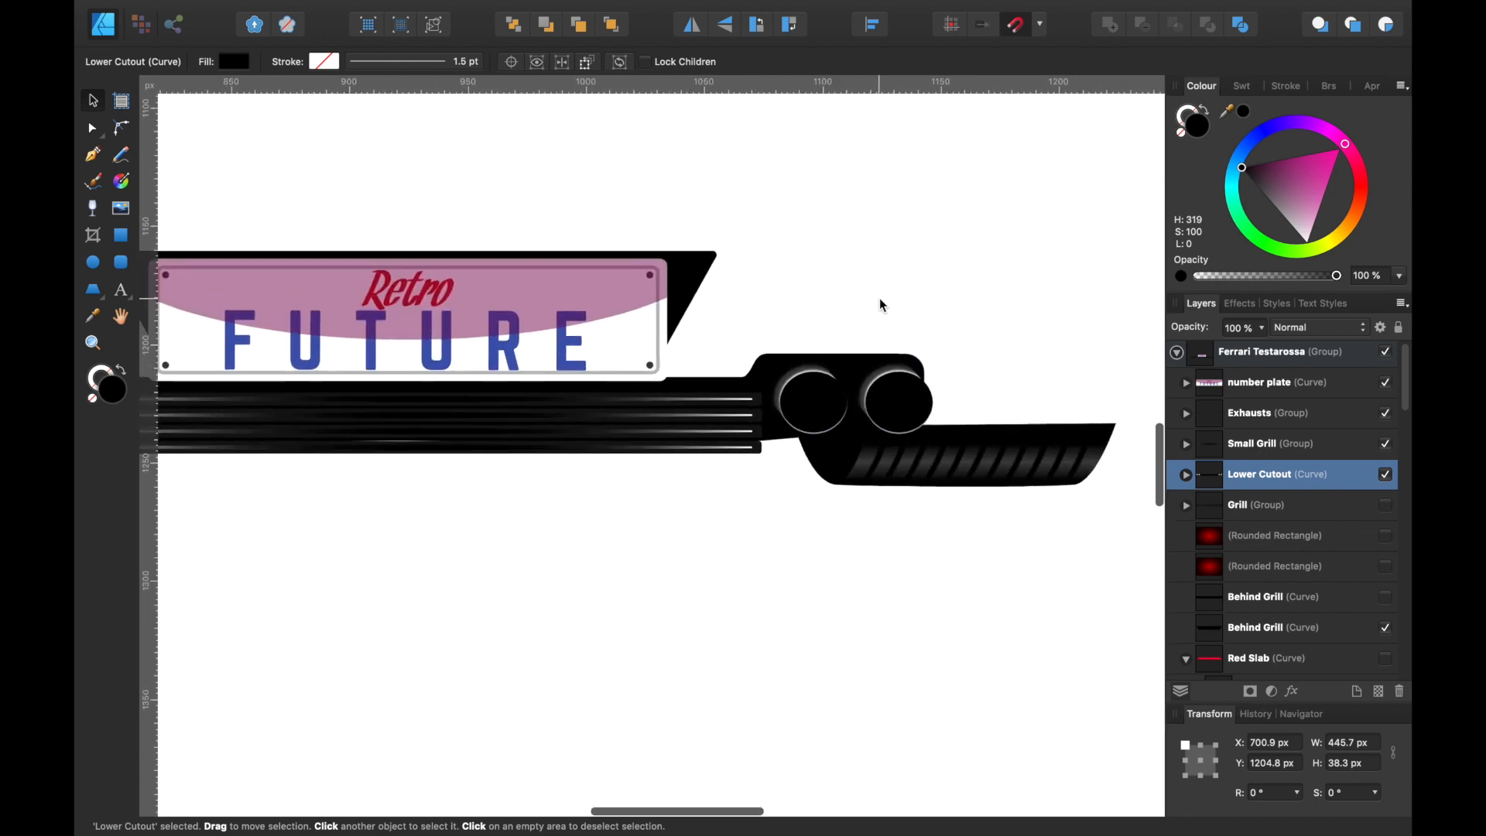
pyautogui.scroll(3, 880, 305)
pyautogui.scroll(-1, 880, 305)
pyautogui.hscroll(3, 880, 305)
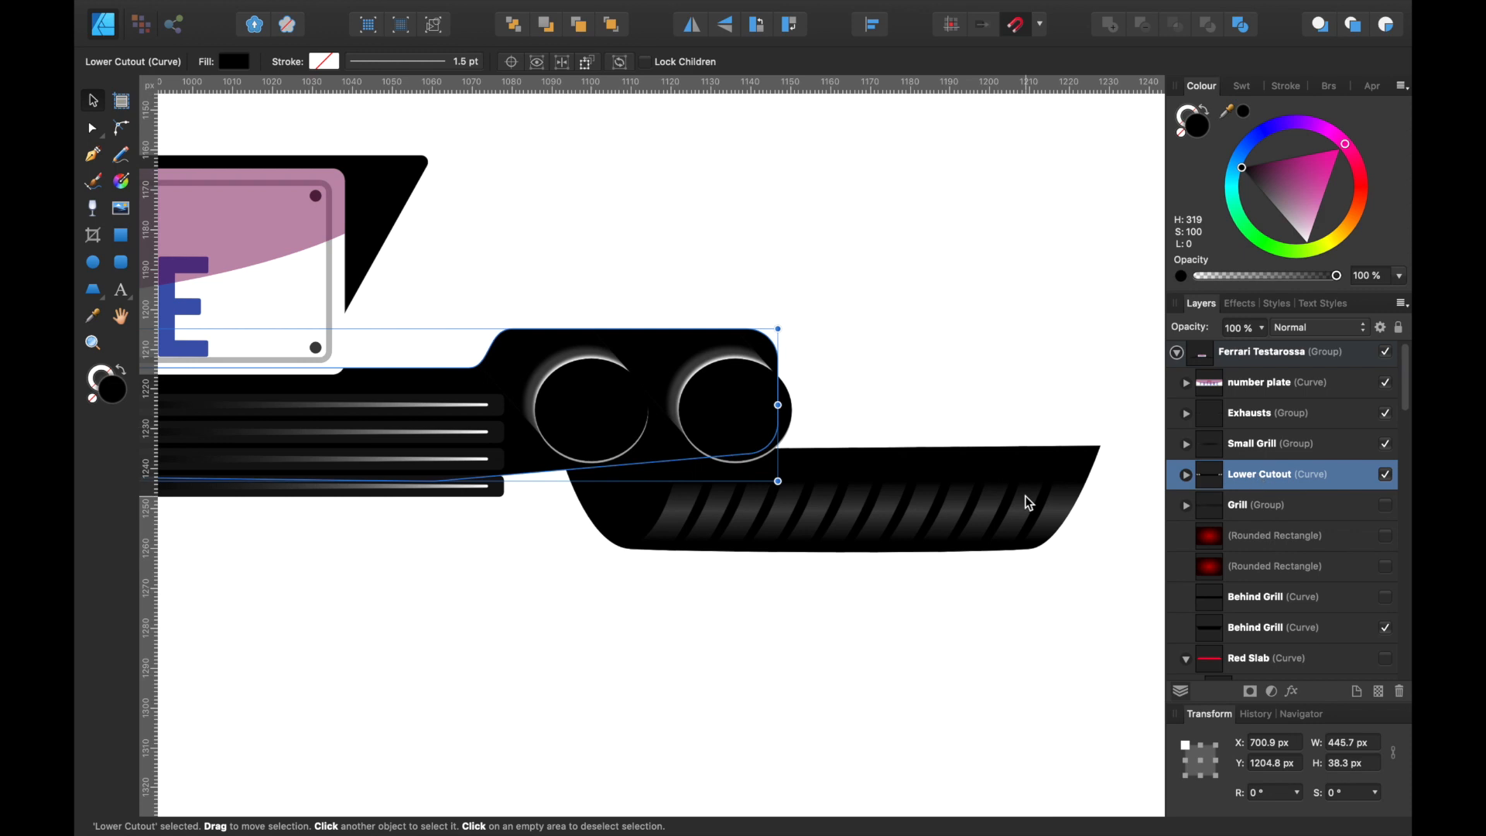
# Step: Lift the Exhausts group above the number plate, put it back near its original place and hide it
pyautogui.click(1273, 417)
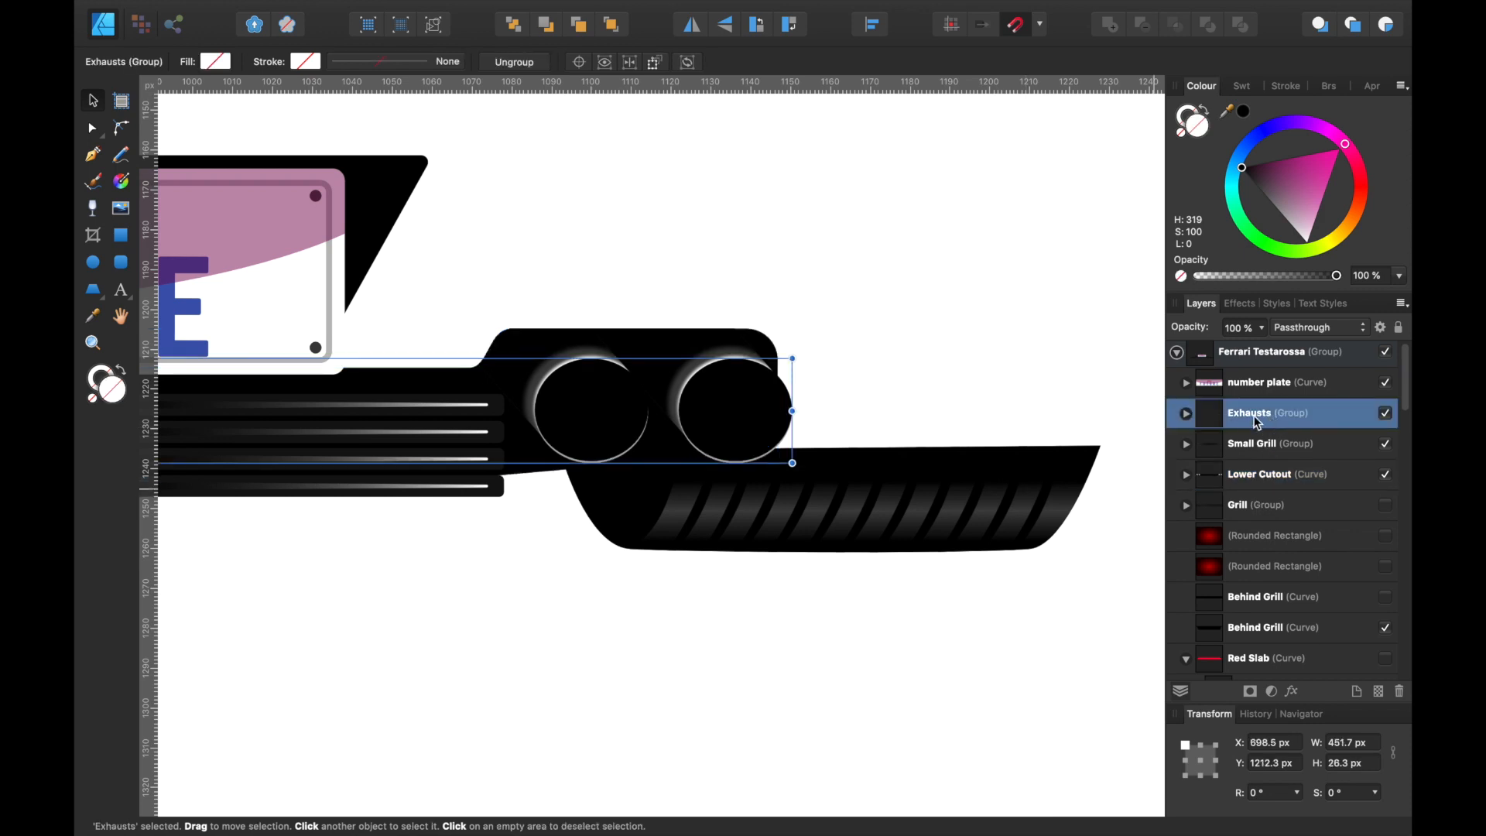
pyautogui.scroll(-2, 856, 437)
pyautogui.scroll(2, 855, 437)
pyautogui.scroll(-2, 856, 447)
pyautogui.moveTo(855, 447); pyautogui.dragTo(862, 260)
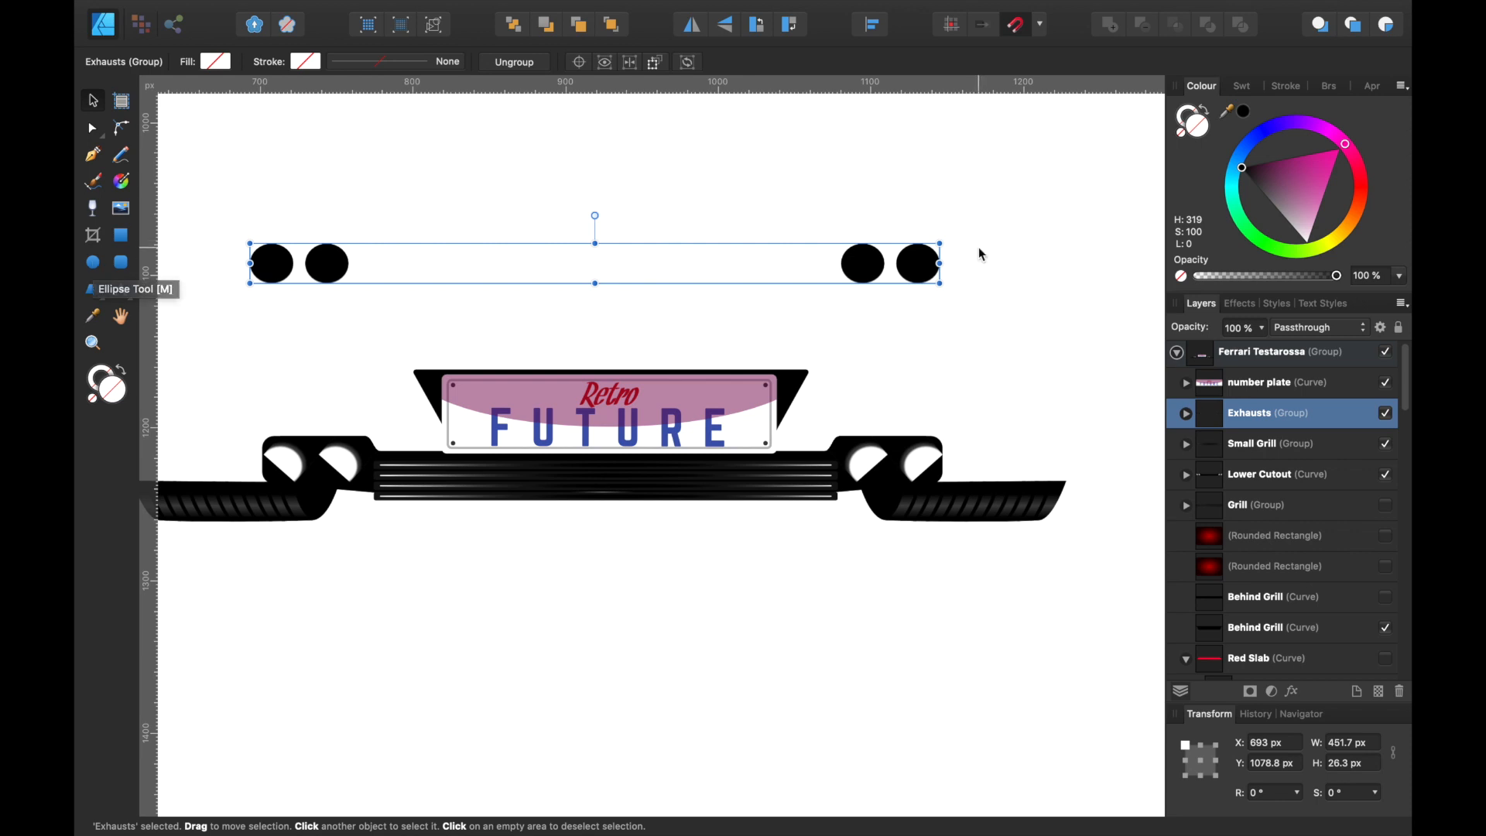
pyautogui.moveTo(864, 271); pyautogui.dragTo(873, 474)
pyautogui.click(1387, 414)
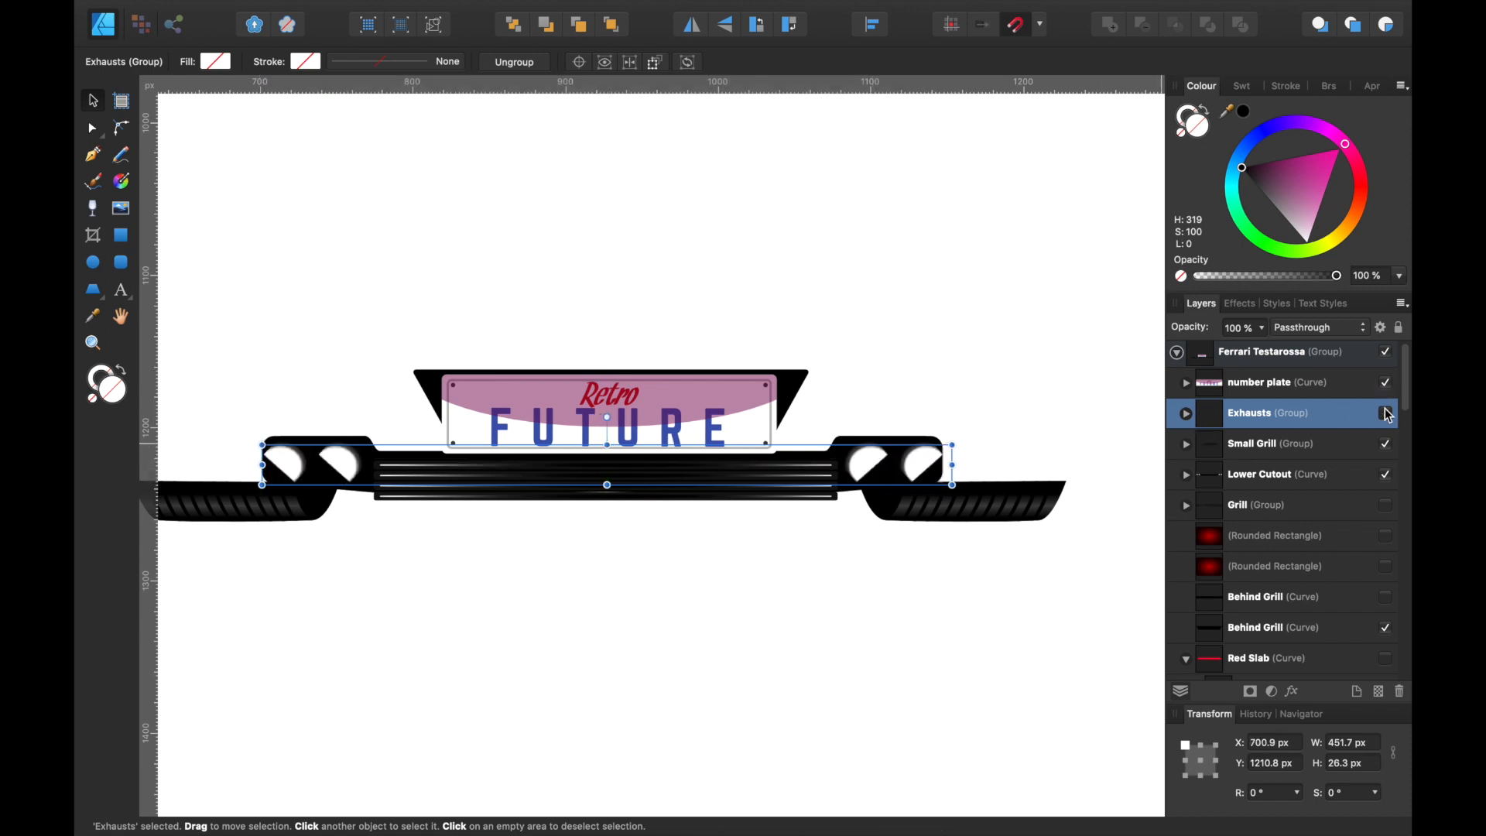
# Step: Move the Lower Cutout shape above the number plate and expand its layer
pyautogui.click(1277, 481)
pyautogui.scroll(6, 933, 537)
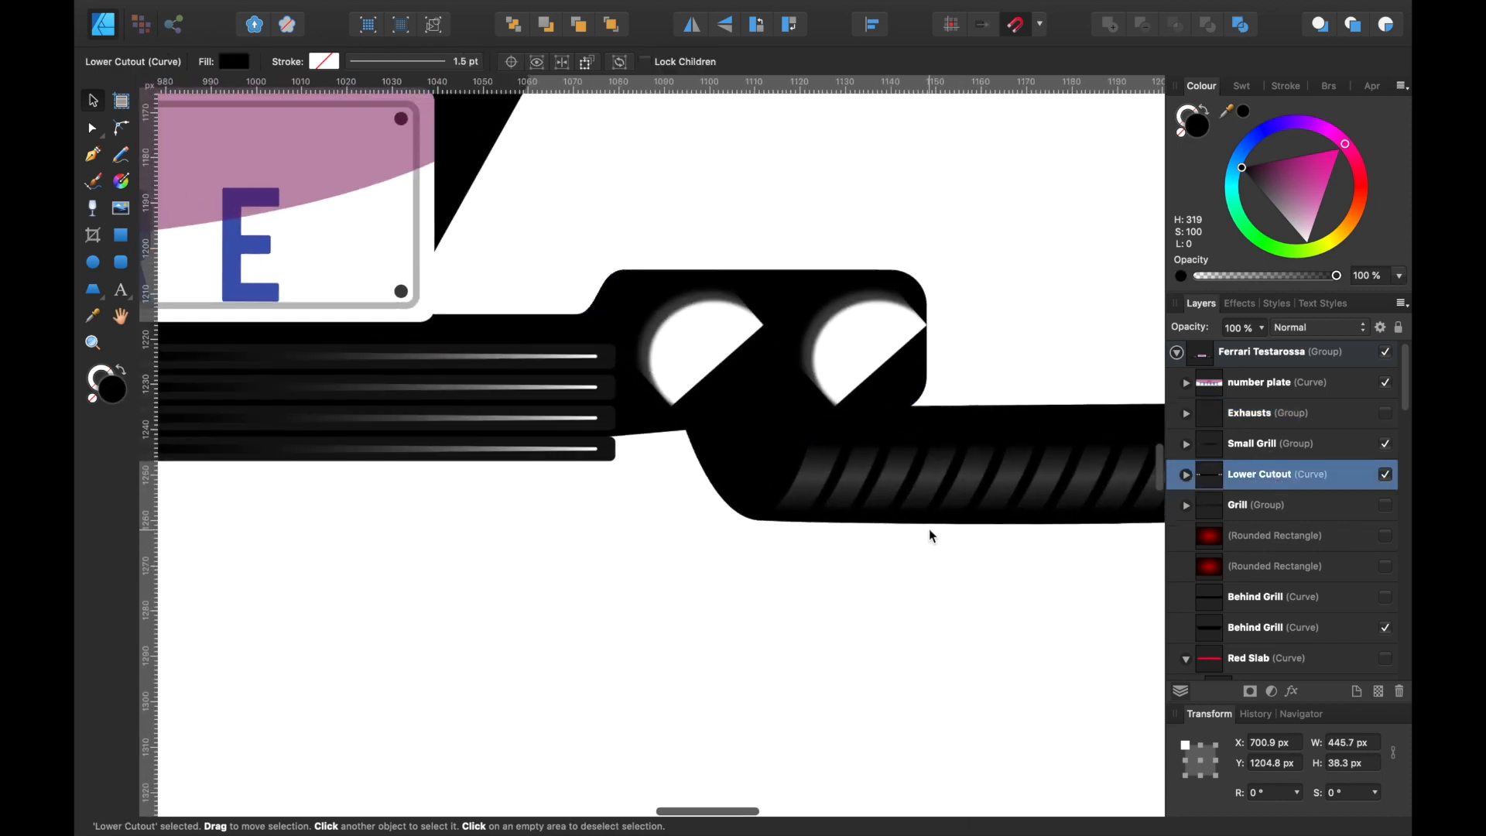
pyautogui.scroll(-5, 966, 391)
pyautogui.moveTo(952, 418); pyautogui.dragTo(902, 211)
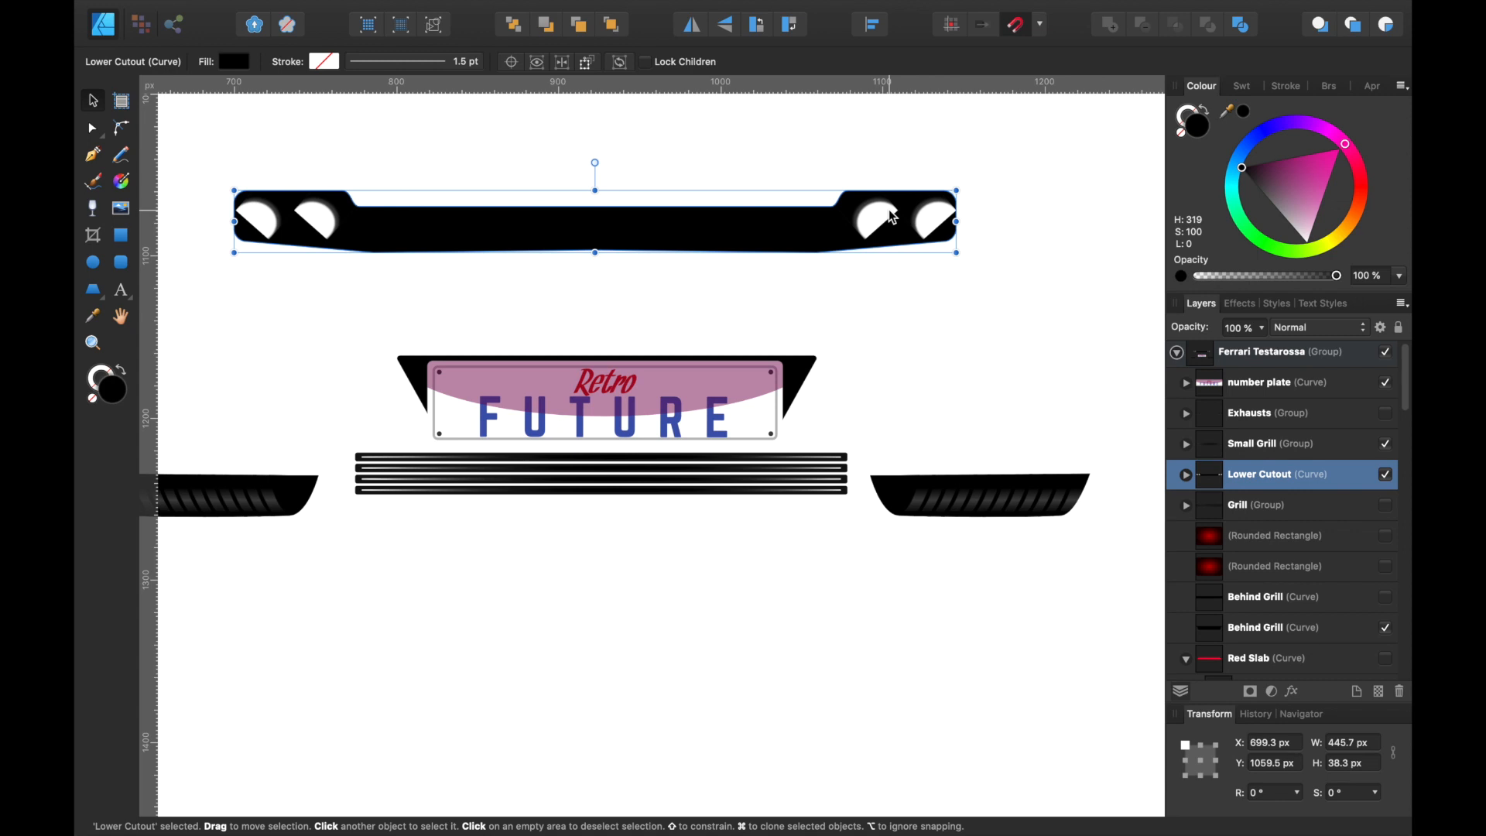
pyautogui.click(1186, 476)
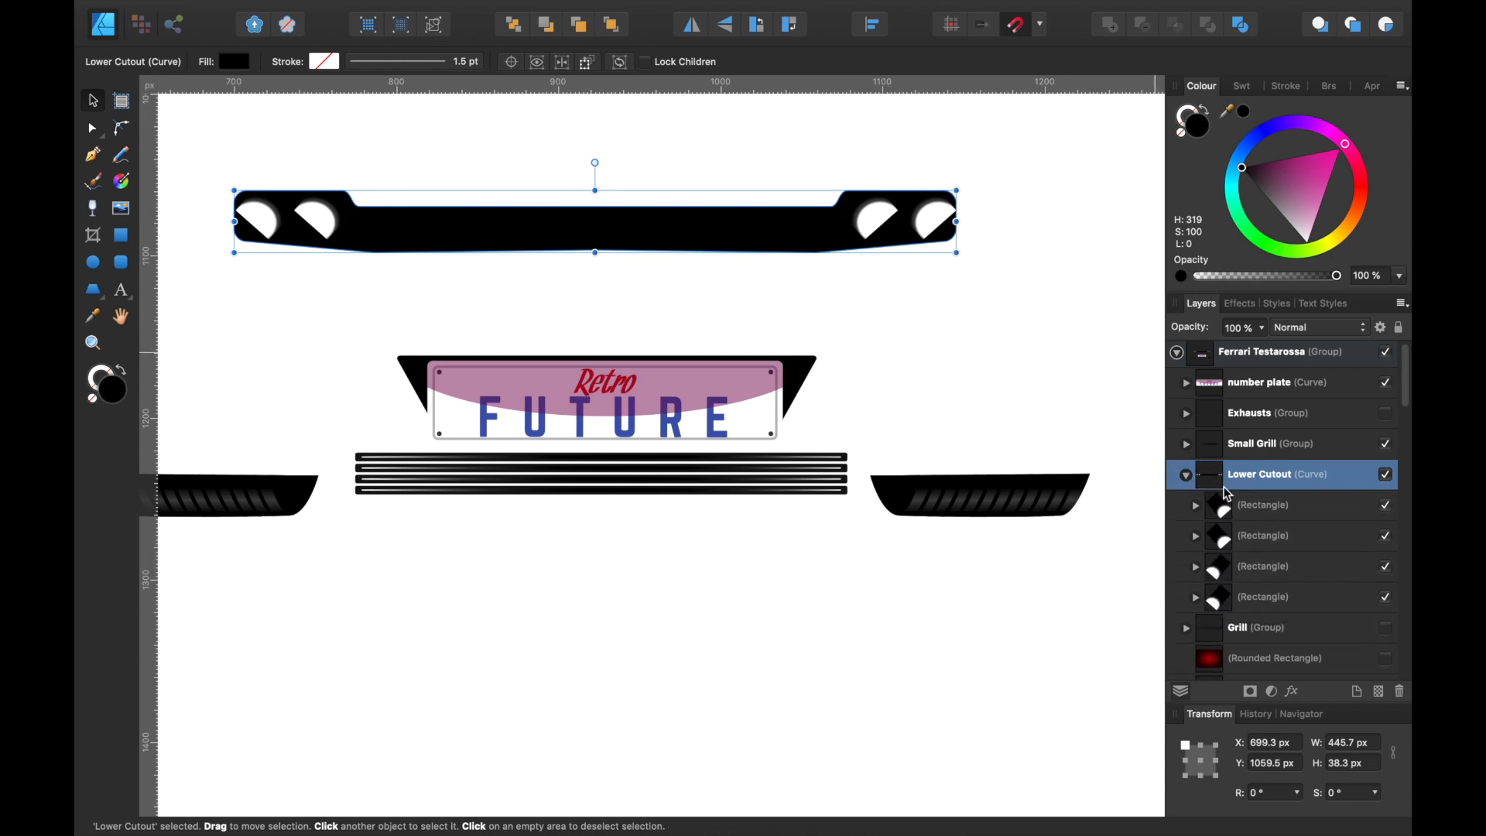
# Step: Take the first nested rectangle out of Lower Cutout and place it on blank canvas beside the number plate
pyautogui.click(1264, 513)
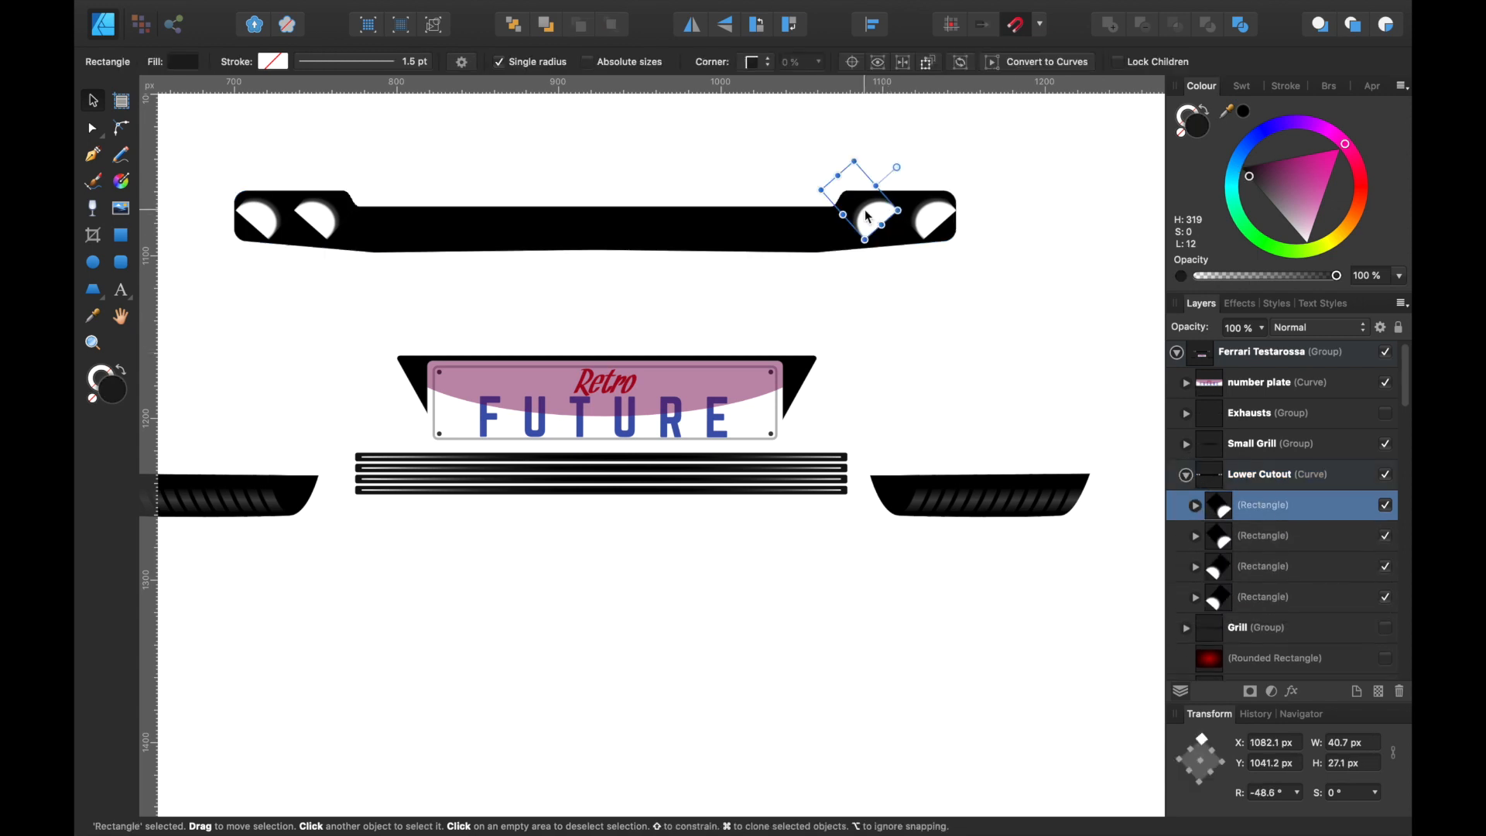
pyautogui.moveTo(871, 232)
pyautogui.mouseDown()
pyautogui.moveTo(902, 259)
pyautogui.moveTo(892, 240)
pyautogui.mouseUp()
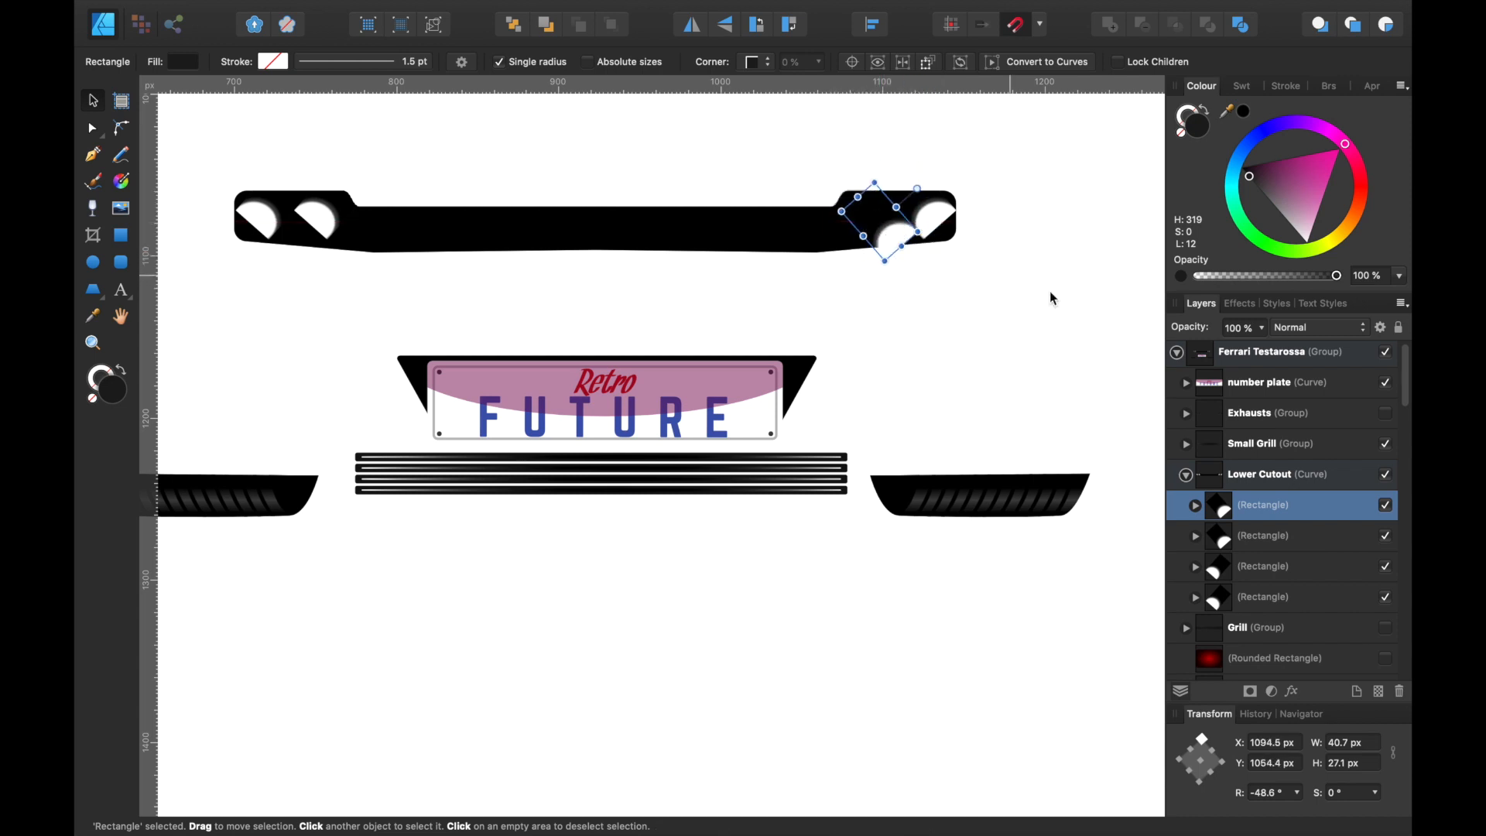
pyautogui.moveTo(1229, 453); pyautogui.dragTo(1122, 463)
pyautogui.moveTo(877, 217); pyautogui.dragTo(903, 337)
pyautogui.scroll(5, 904, 338)
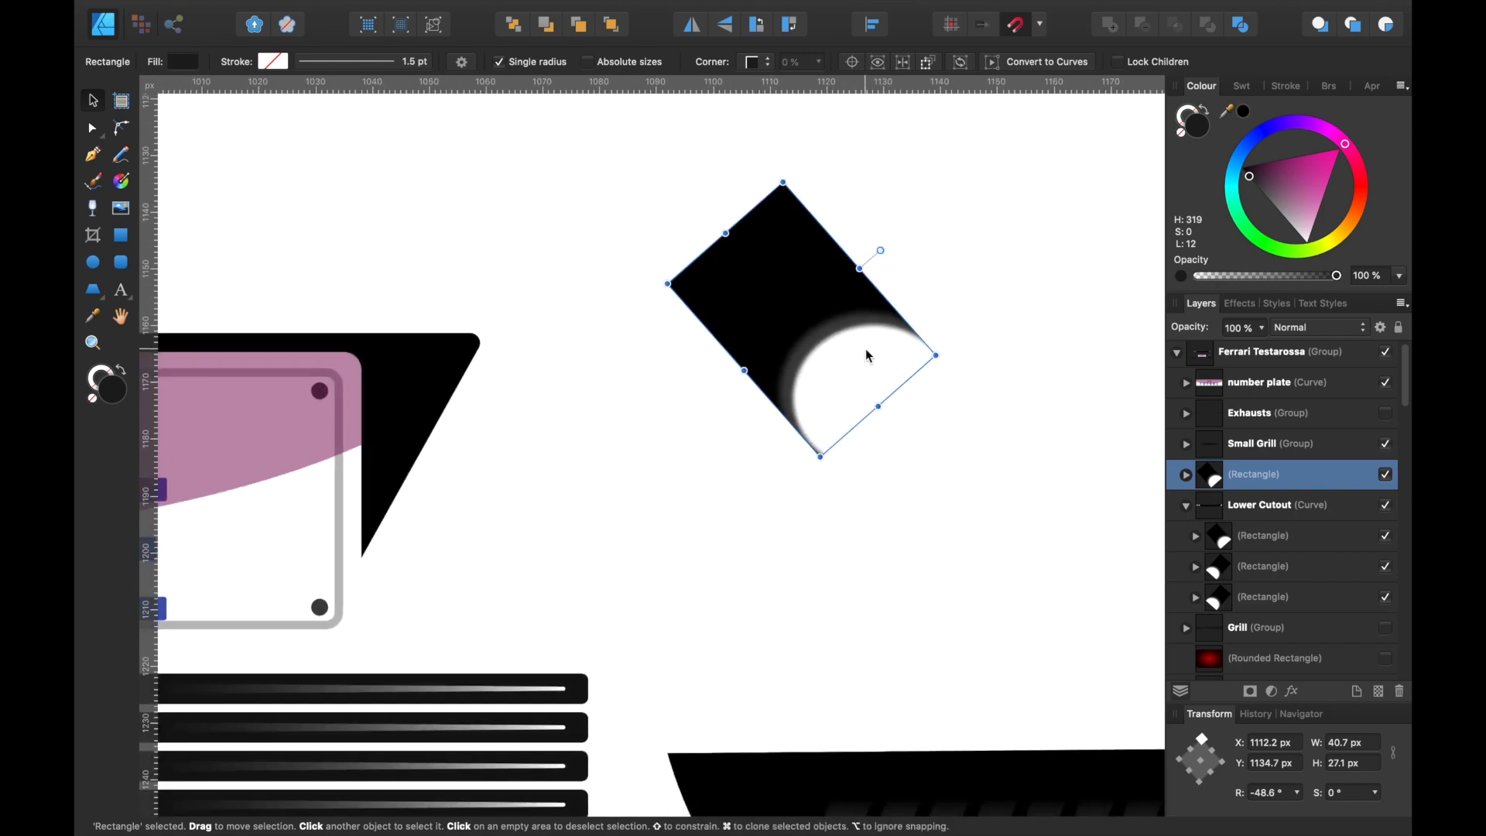
# Step: Expand the separated rectangle's layer and inspect its white ellipse and the dark grey ellipse listed beneath it
pyautogui.click(1185, 476)
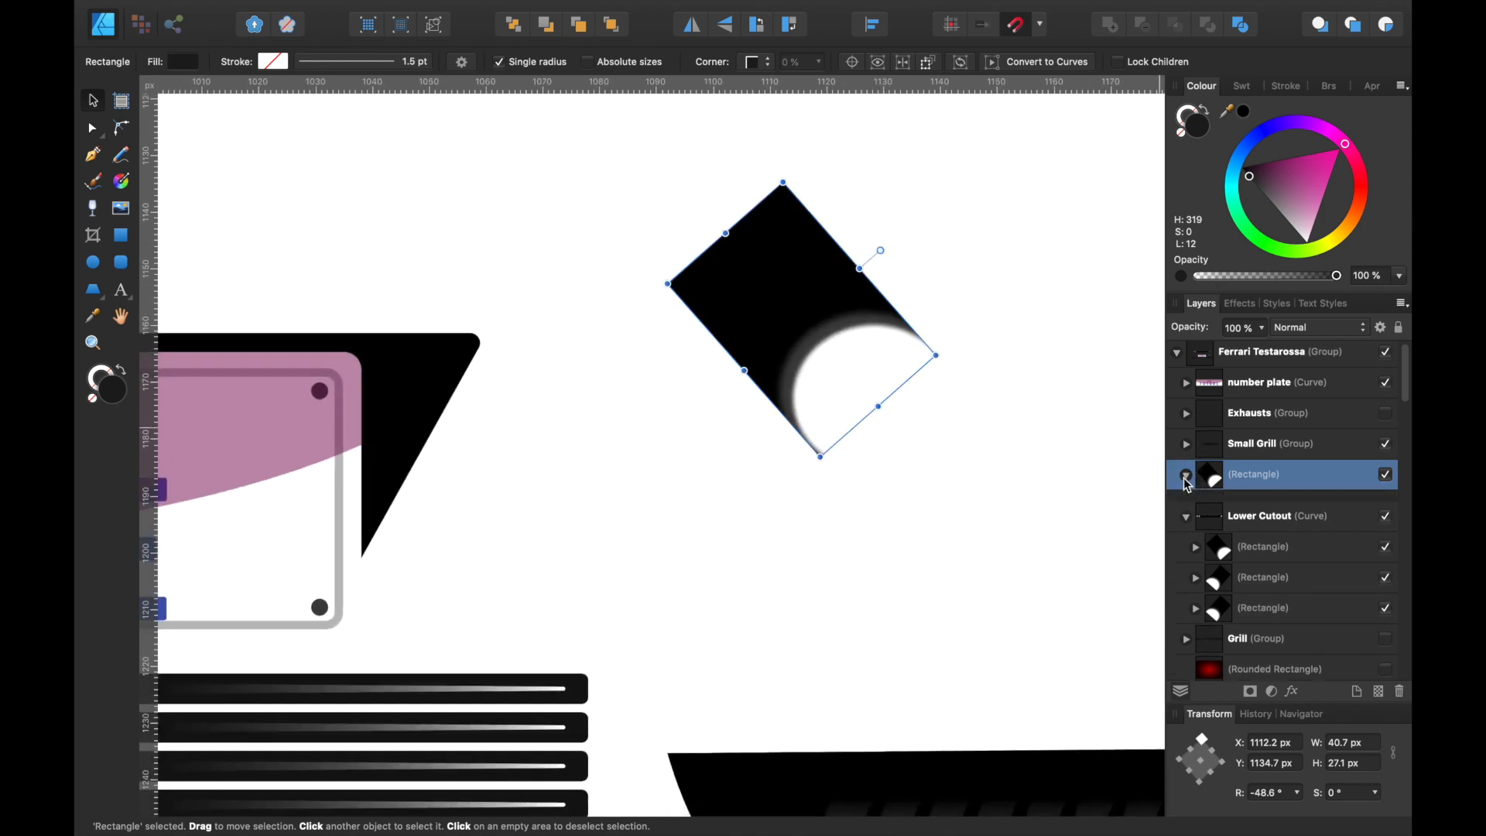
pyautogui.click(1285, 517)
pyautogui.moveTo(864, 404)
pyautogui.mouseDown()
pyautogui.moveTo(945, 402)
pyautogui.moveTo(857, 404)
pyautogui.moveTo(858, 341)
pyautogui.moveTo(874, 365)
pyautogui.moveTo(858, 398)
pyautogui.mouseUp()
pyautogui.click(1270, 534)
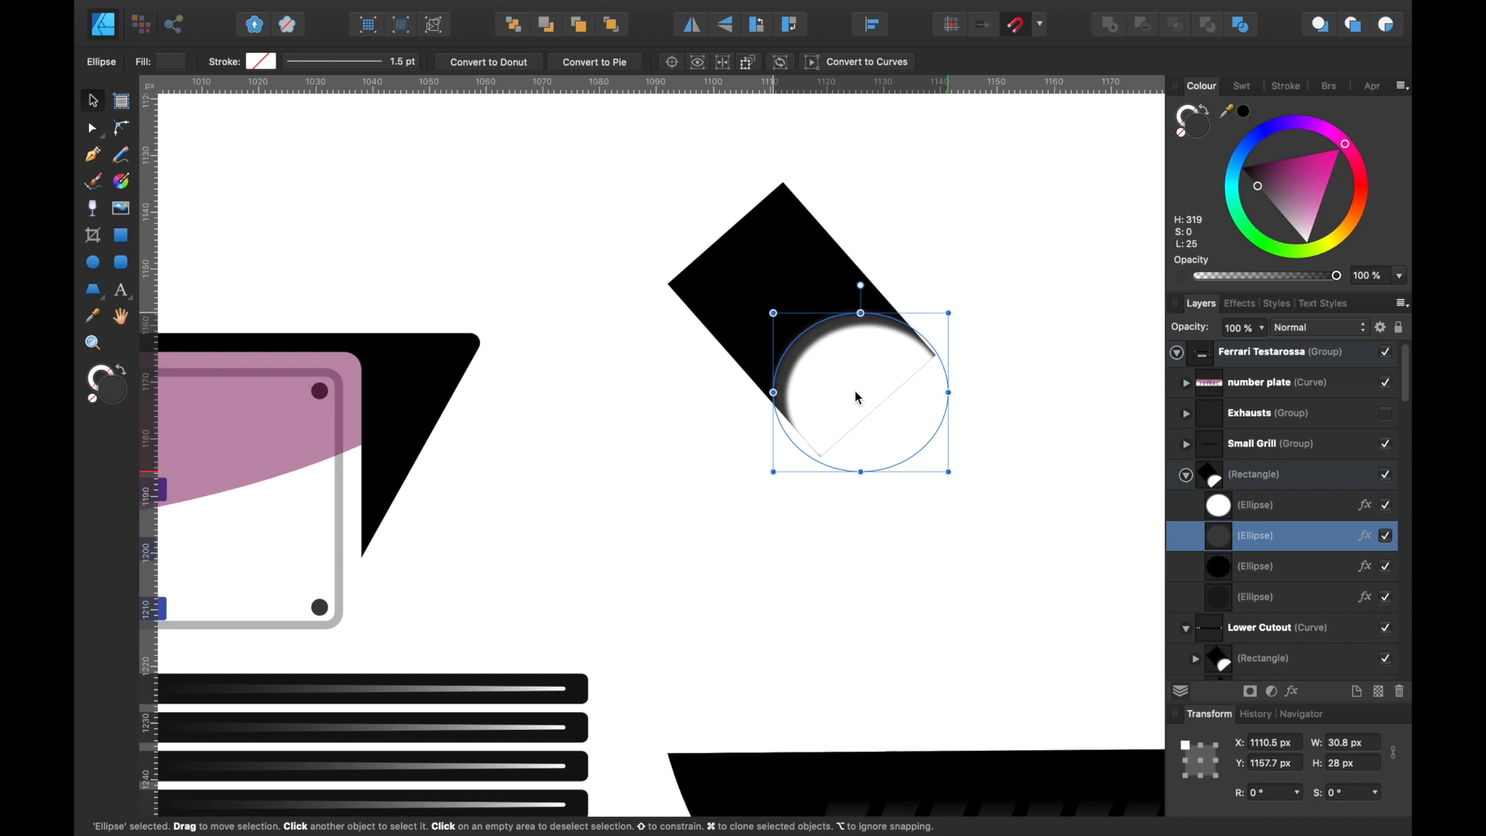
# Step: Set the dark grey ellipse's Gaussian Blur radius to 1.5 px
pyautogui.click(1370, 536)
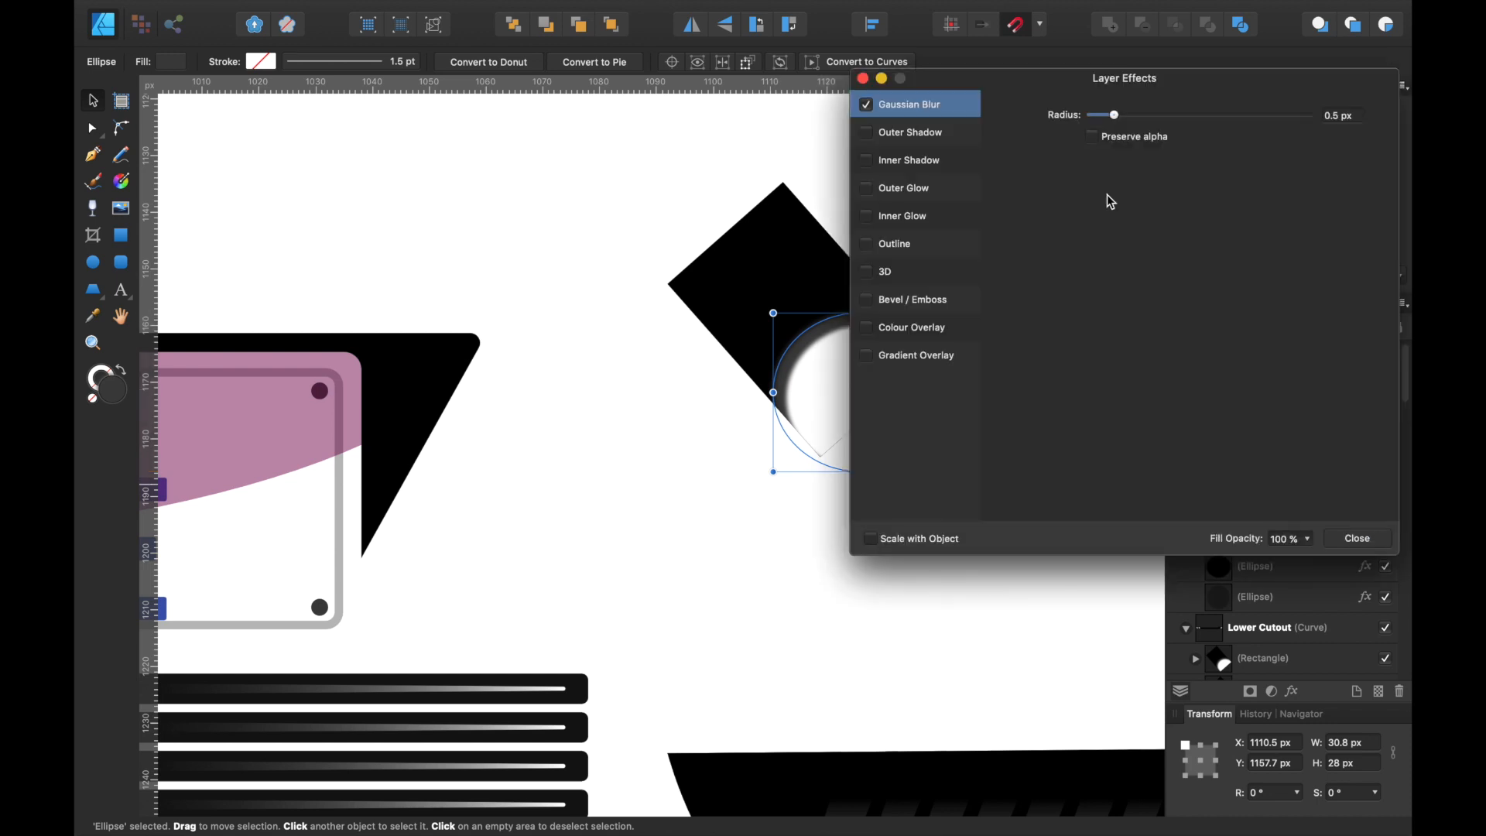
pyautogui.moveTo(1139, 126)
pyautogui.mouseDown()
pyautogui.moveTo(1212, 118)
pyautogui.moveTo(1089, 117)
pyautogui.moveTo(1159, 127)
pyautogui.mouseUp()
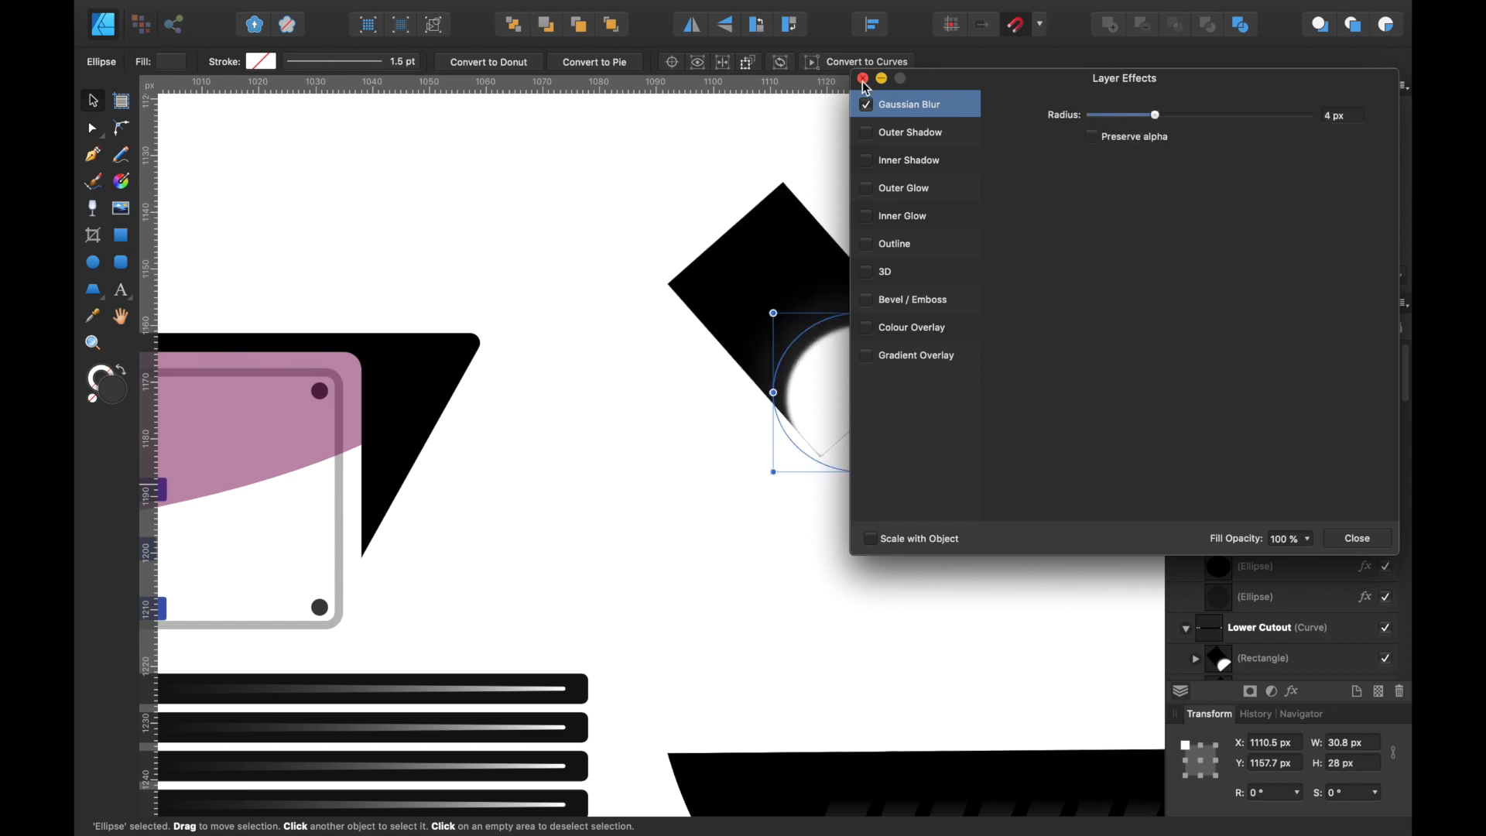
pyautogui.scroll(5, 766, 285)
pyautogui.moveTo(1157, 114)
pyautogui.mouseDown()
pyautogui.moveTo(1084, 118)
pyautogui.moveTo(1148, 122)
pyautogui.mouseUp()
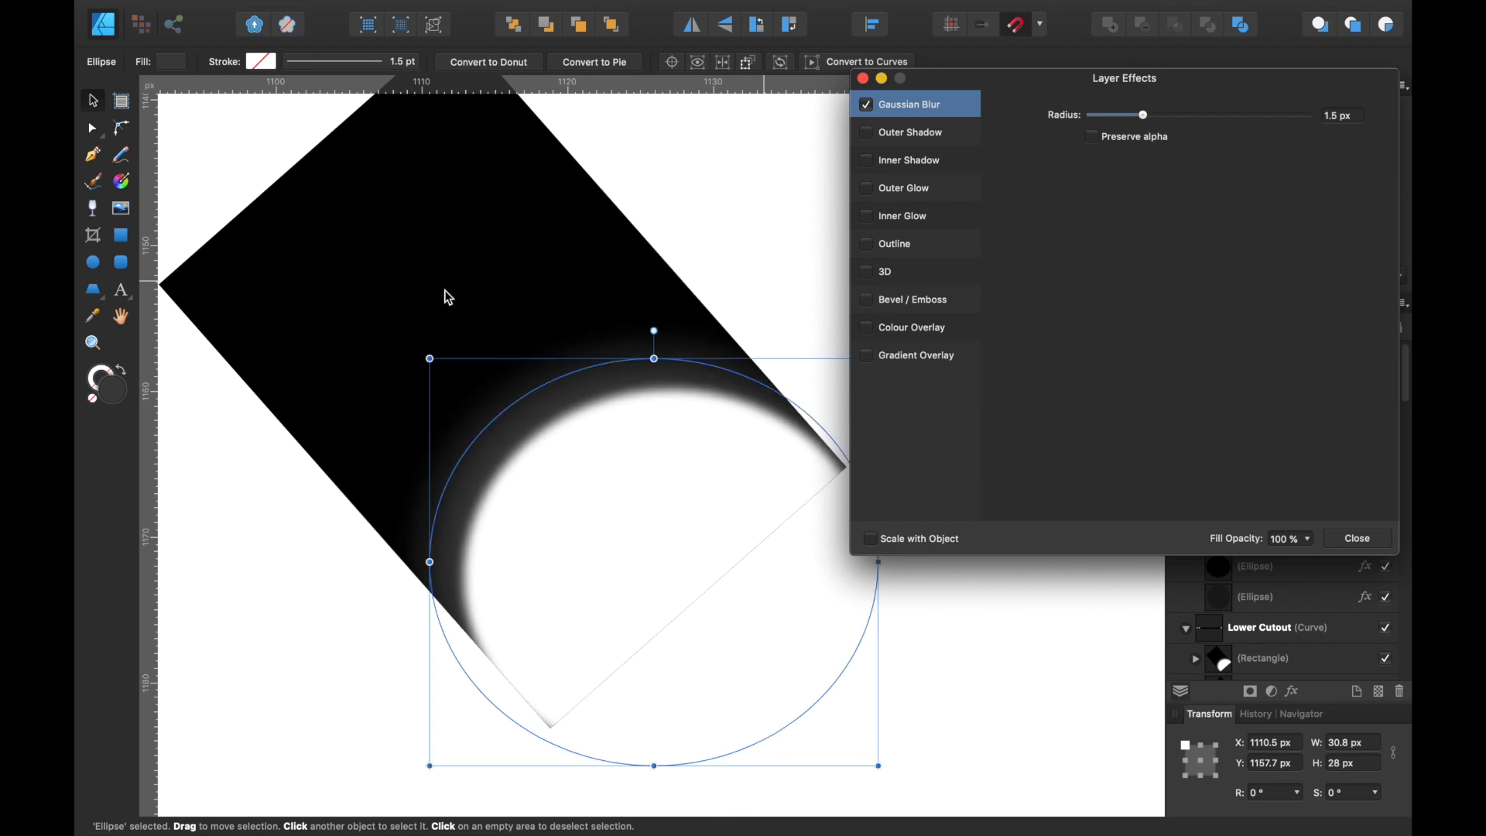
pyautogui.click(865, 79)
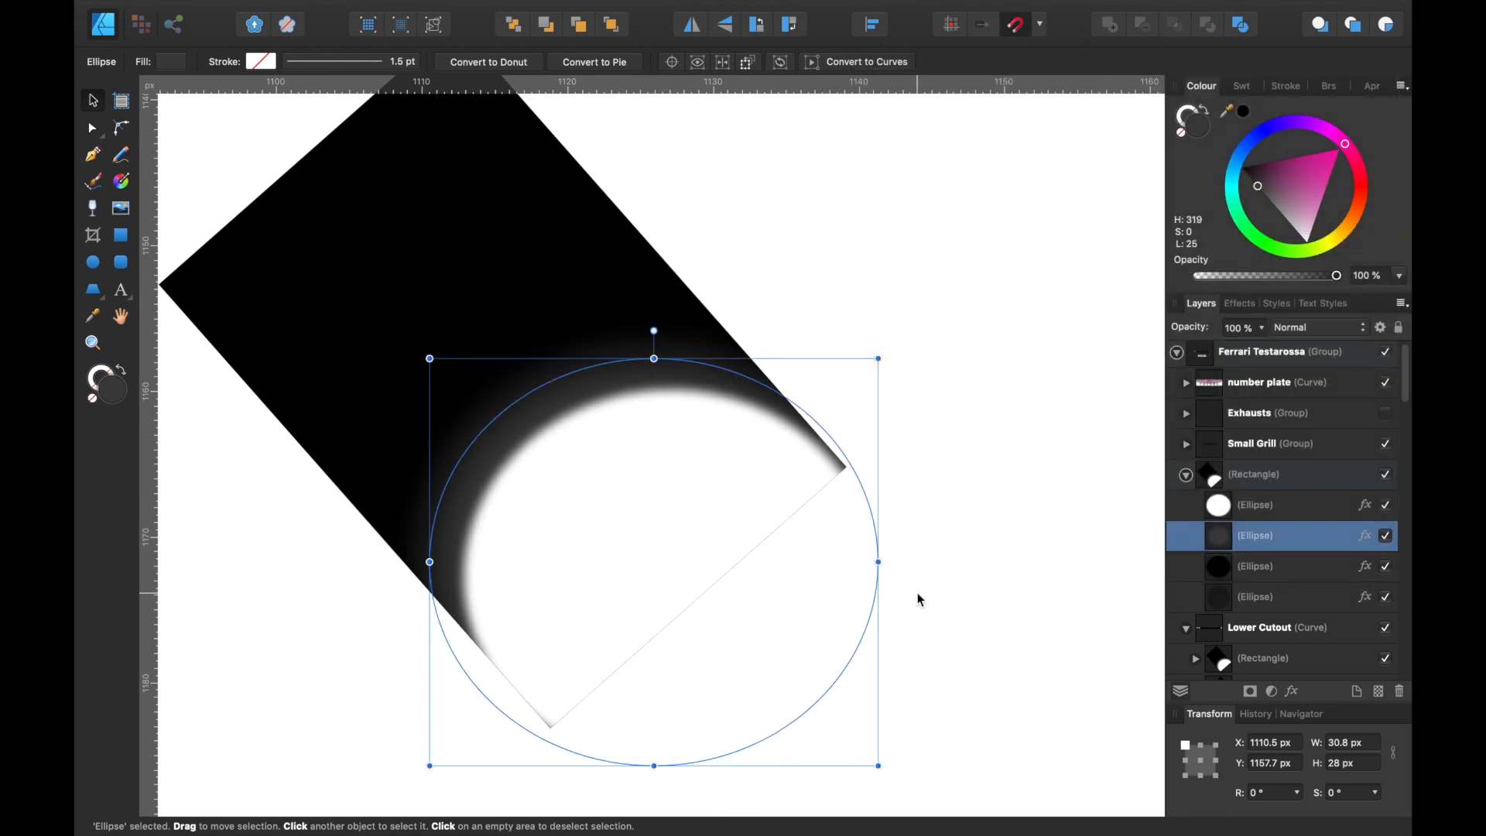
# Step: Undo the blur, the rectangle's separation and the moves until Lower Cutout and the Exhausts are back in place
pyautogui.scroll(-5, 919, 599)
pyautogui.scroll(-4, 919, 600)
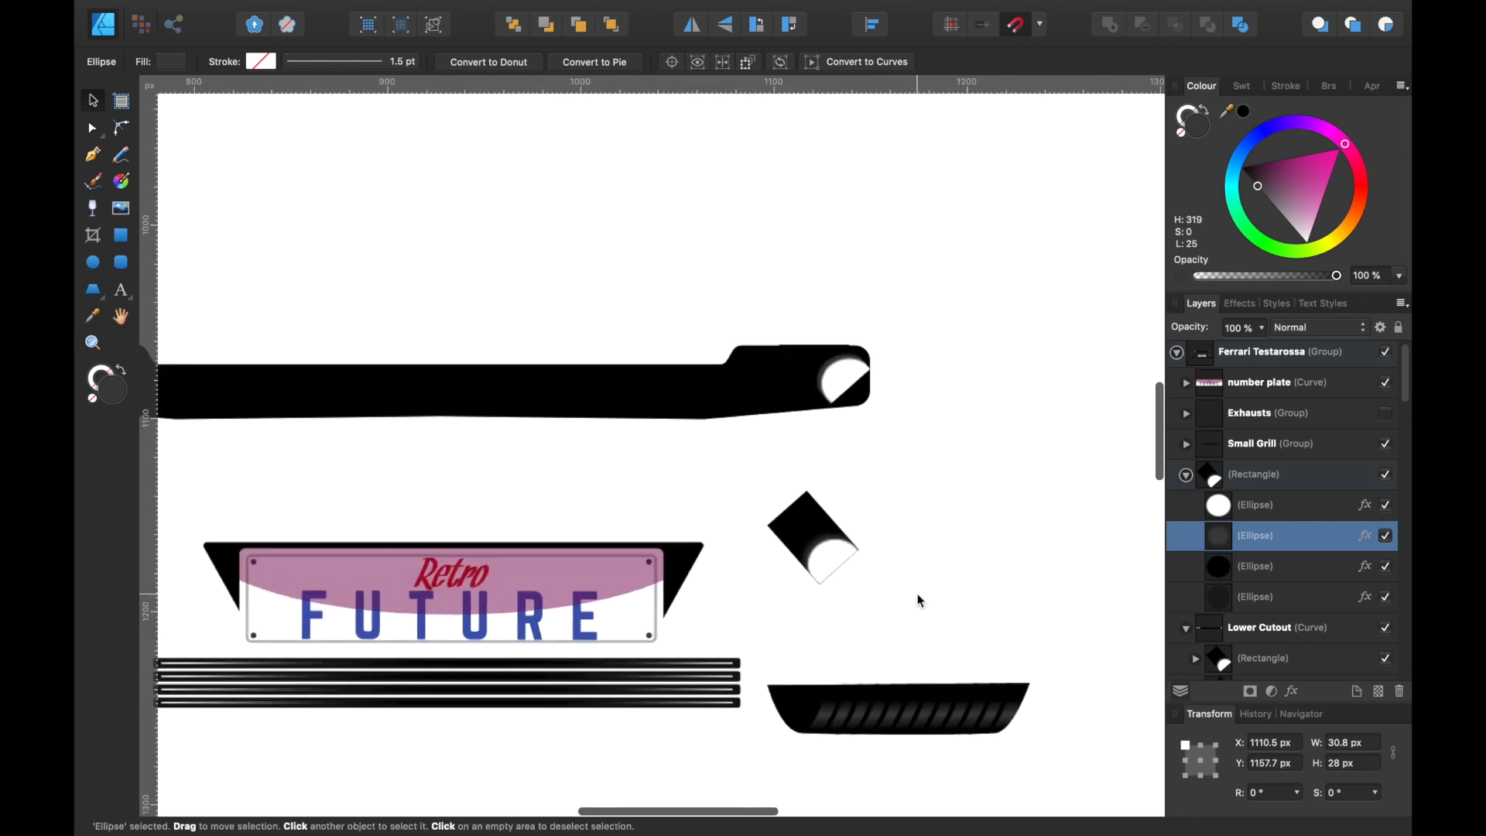
pyautogui.hotkey('alt', ']')
pyautogui.press('super+z')
pyautogui.press('super+z')
pyautogui.press('super+z')
pyautogui.press('super+z')
pyautogui.press('super+z')
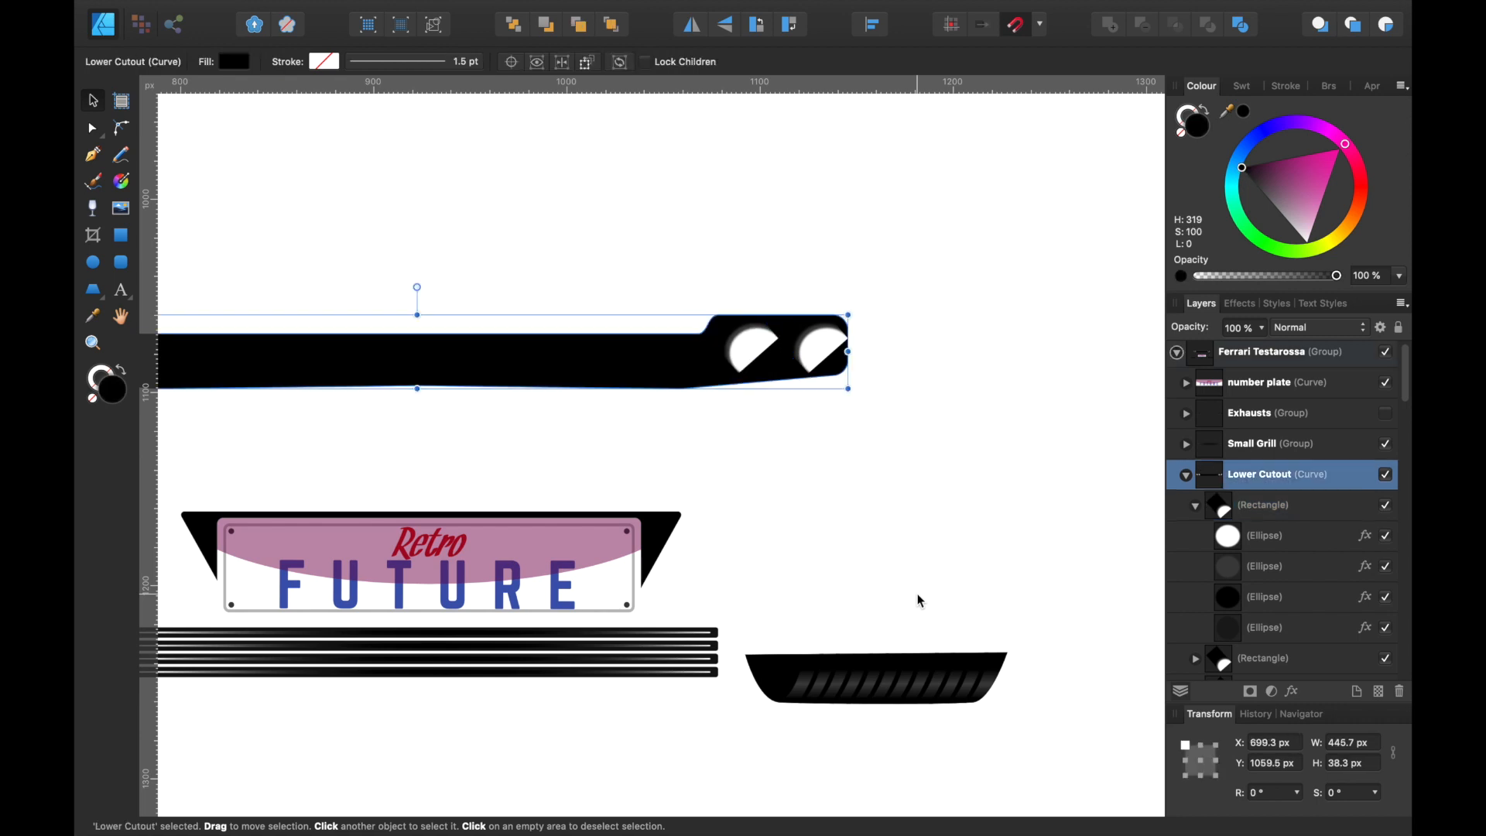
pyautogui.press('super+z')
pyautogui.press('super+z')
pyautogui.press('super+z')
pyautogui.press('super+z')
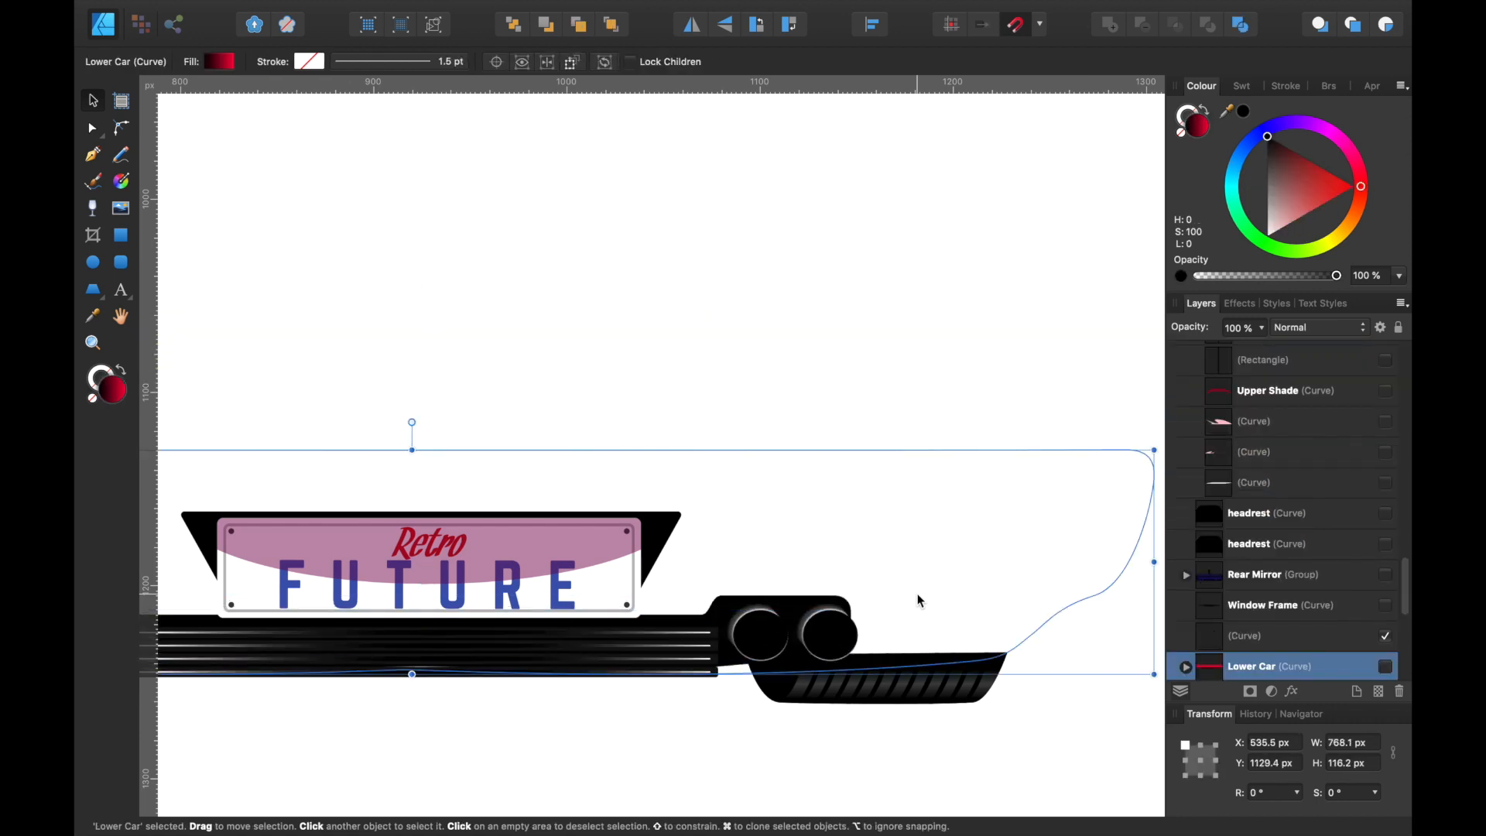
# Step: Examine the glow around the exhausts by selecting the Exhausts group and the first rectangle nested in Lower Cutout
pyautogui.scroll(10, 919, 601)
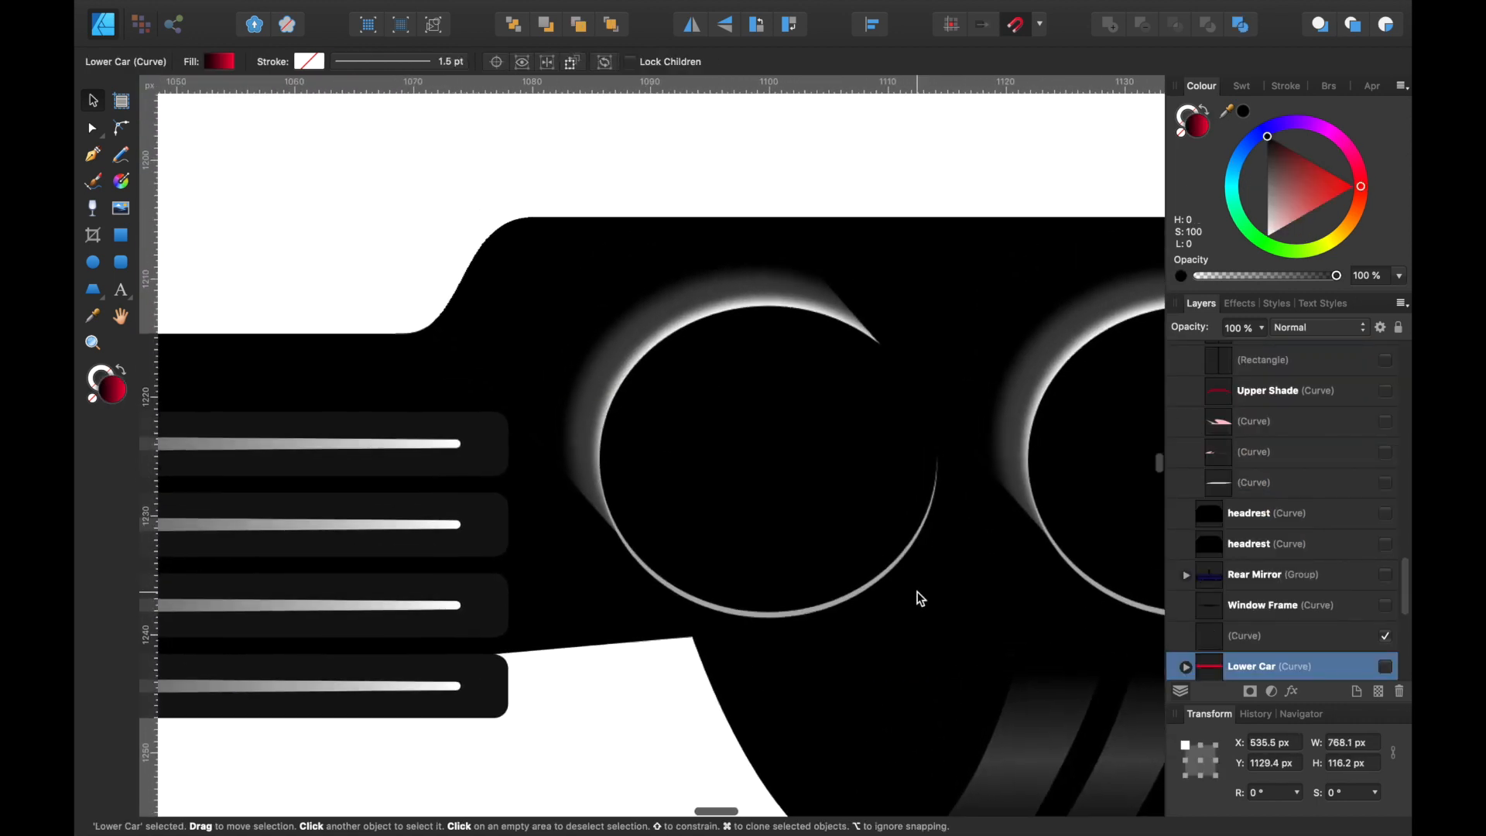
pyautogui.click(764, 423)
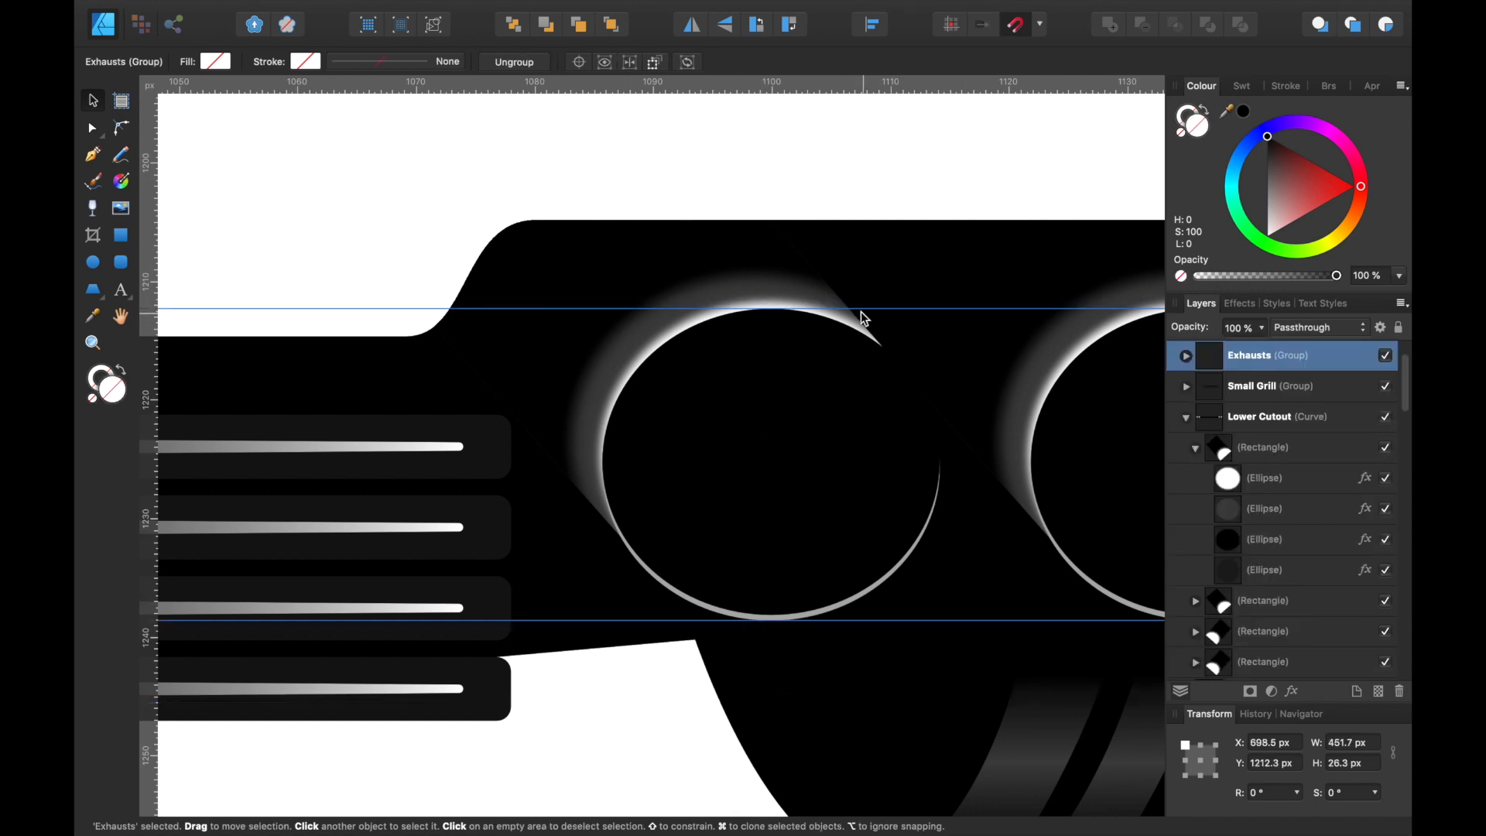
pyautogui.click(729, 289)
pyautogui.click(732, 292)
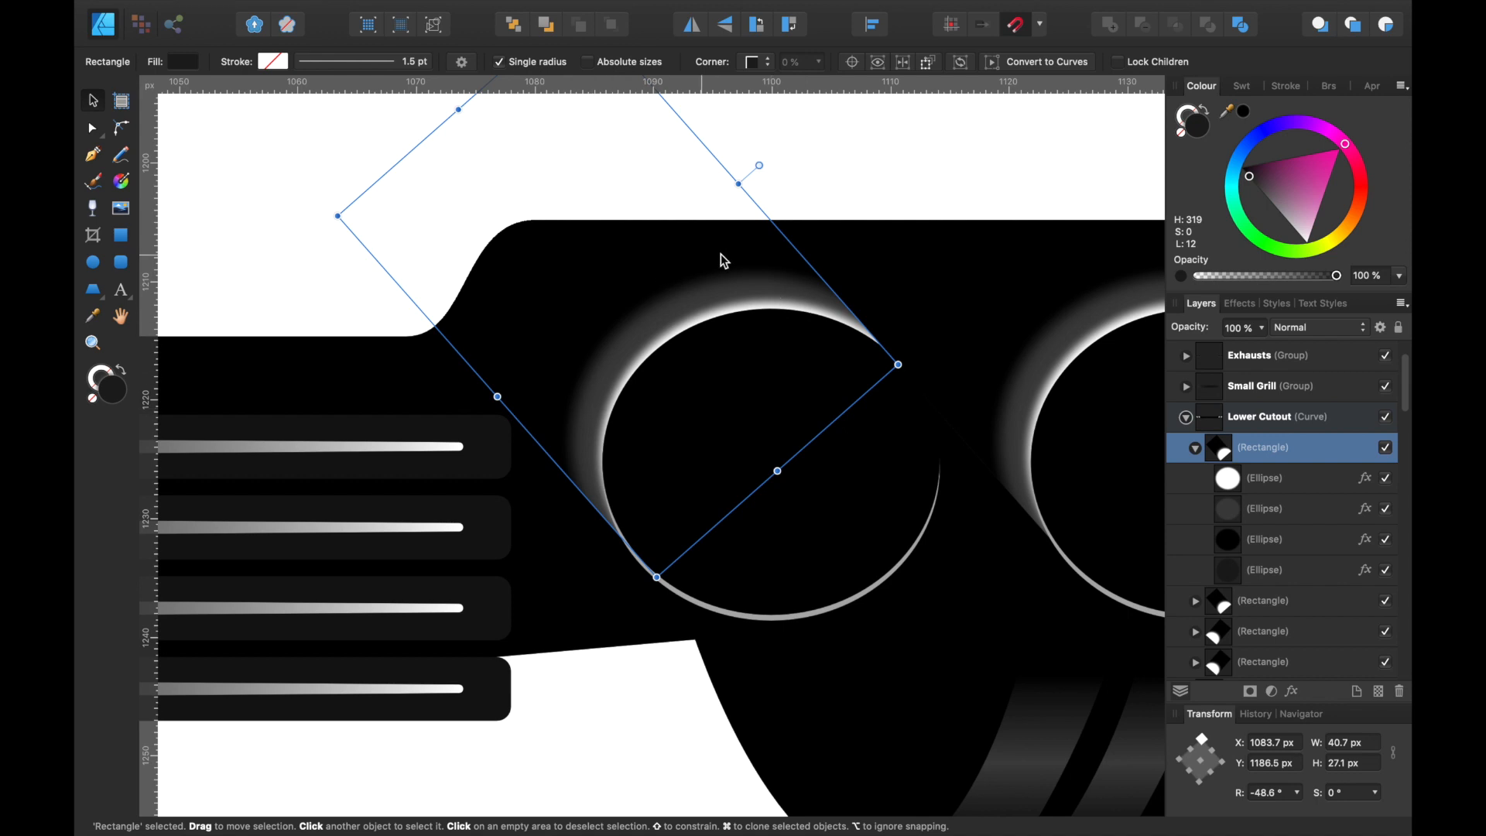
pyautogui.scroll(-5, 927, 412)
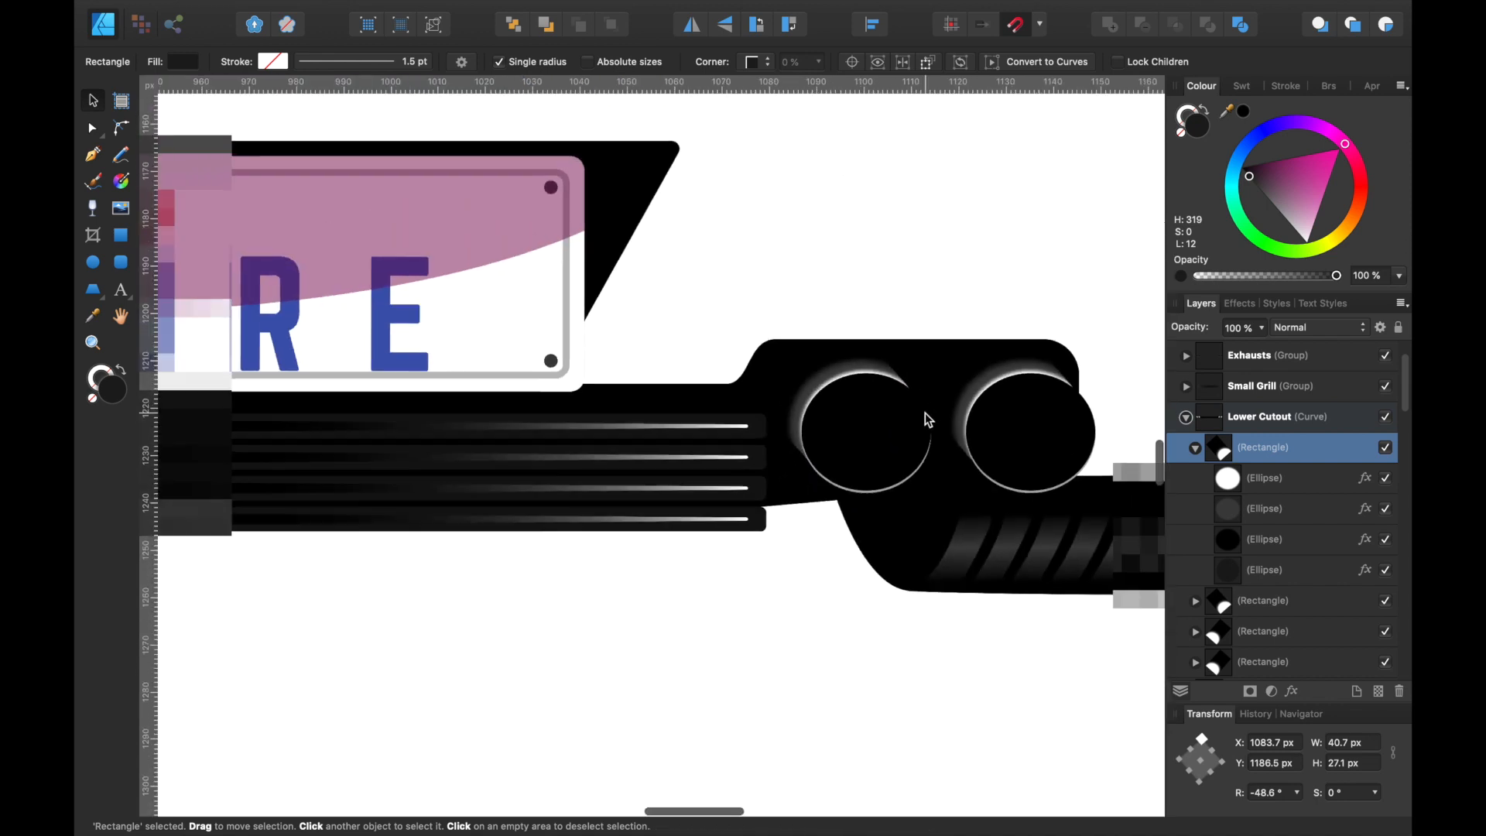
# Step: Examine the Small Grill's four bars, from the whole group to the rounded ends and tapering white highlights
pyautogui.hscroll(2, 926, 414)
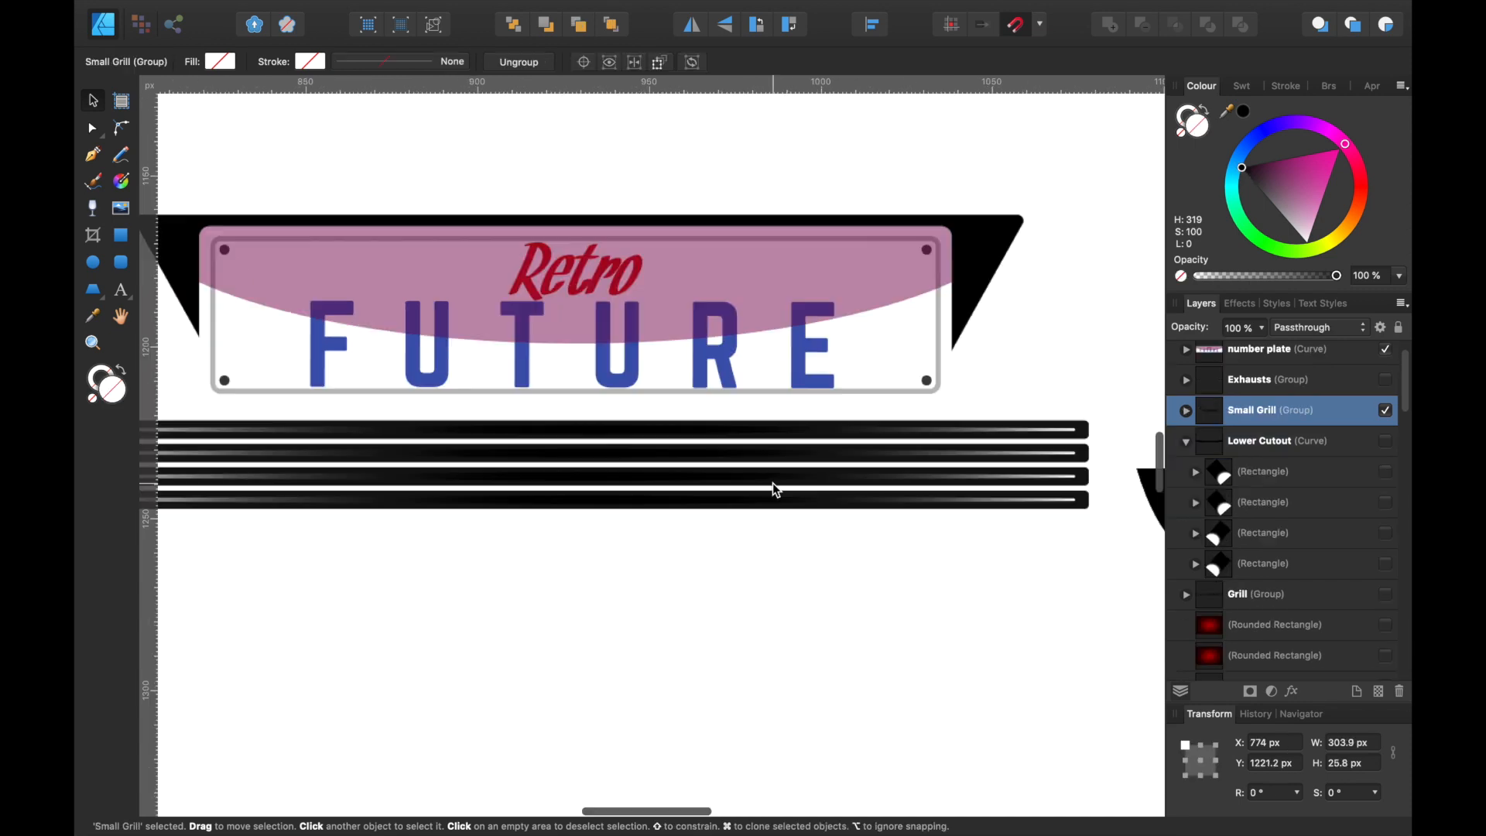
pyautogui.hscroll(-3, 776, 491)
pyautogui.scroll(3, 776, 491)
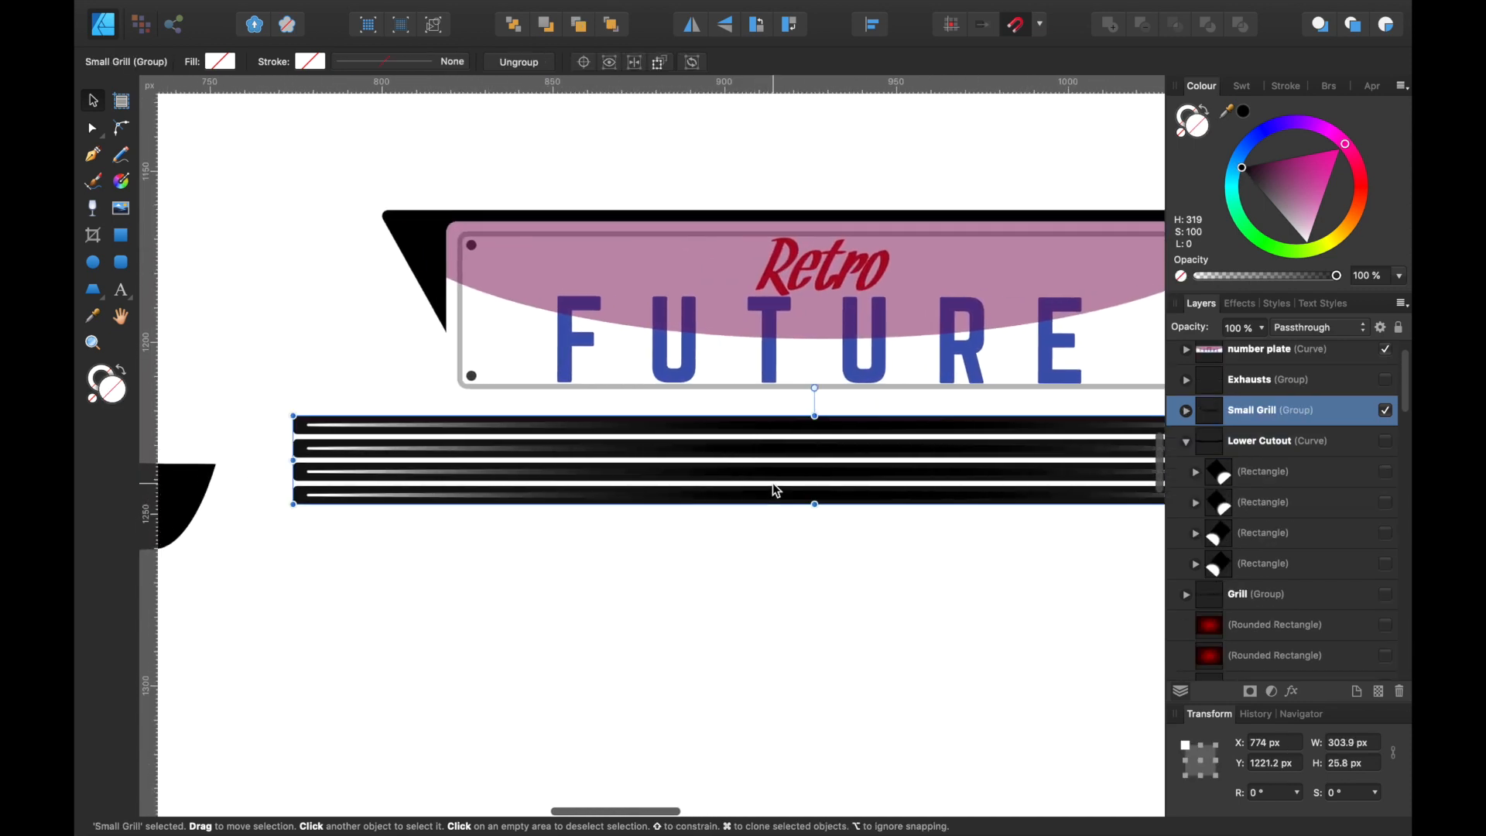
pyautogui.hscroll(2, 776, 491)
pyautogui.scroll(-1, 777, 491)
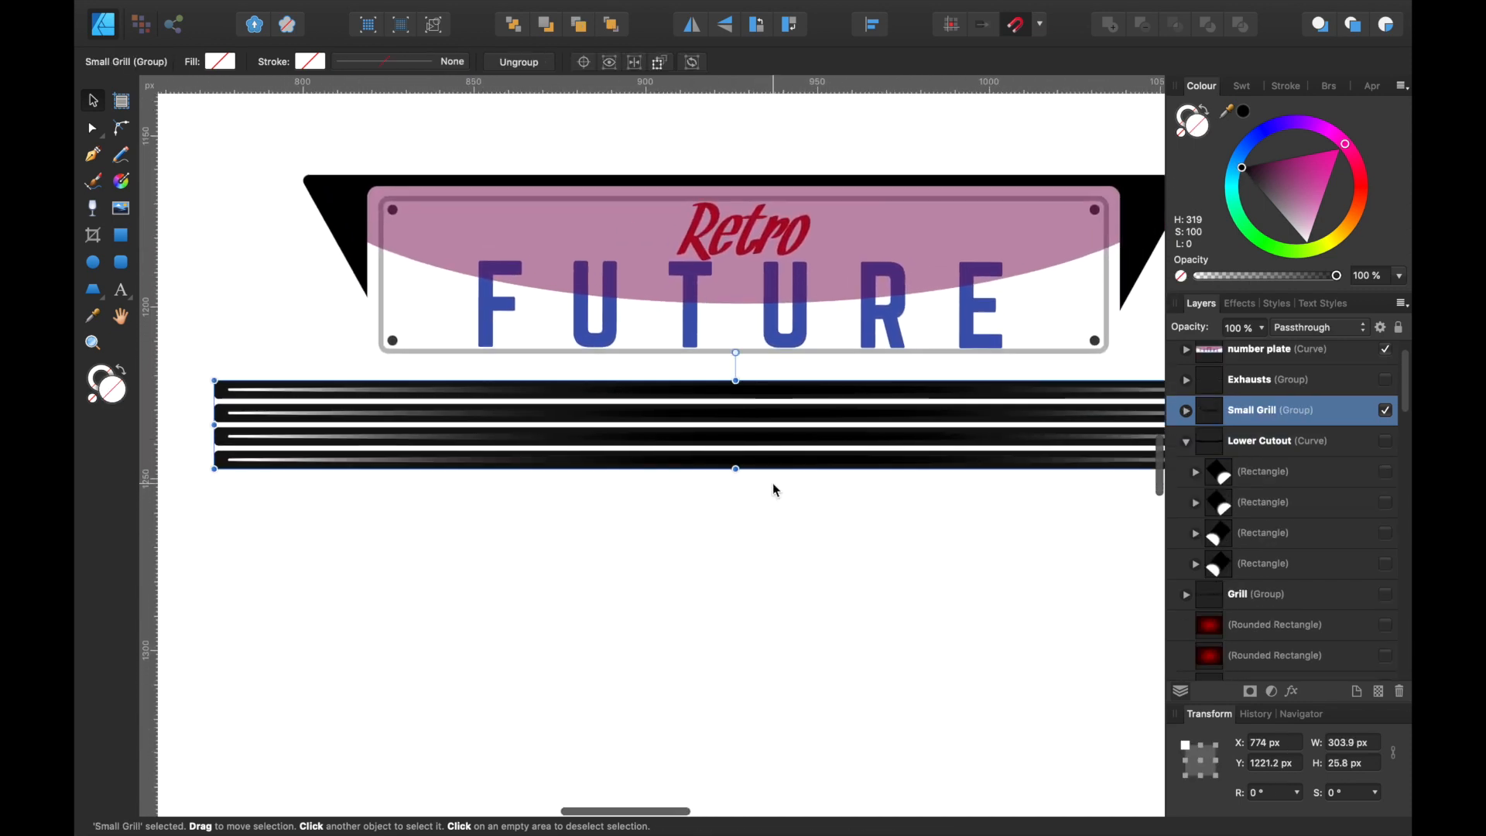
pyautogui.scroll(5, 341, 405)
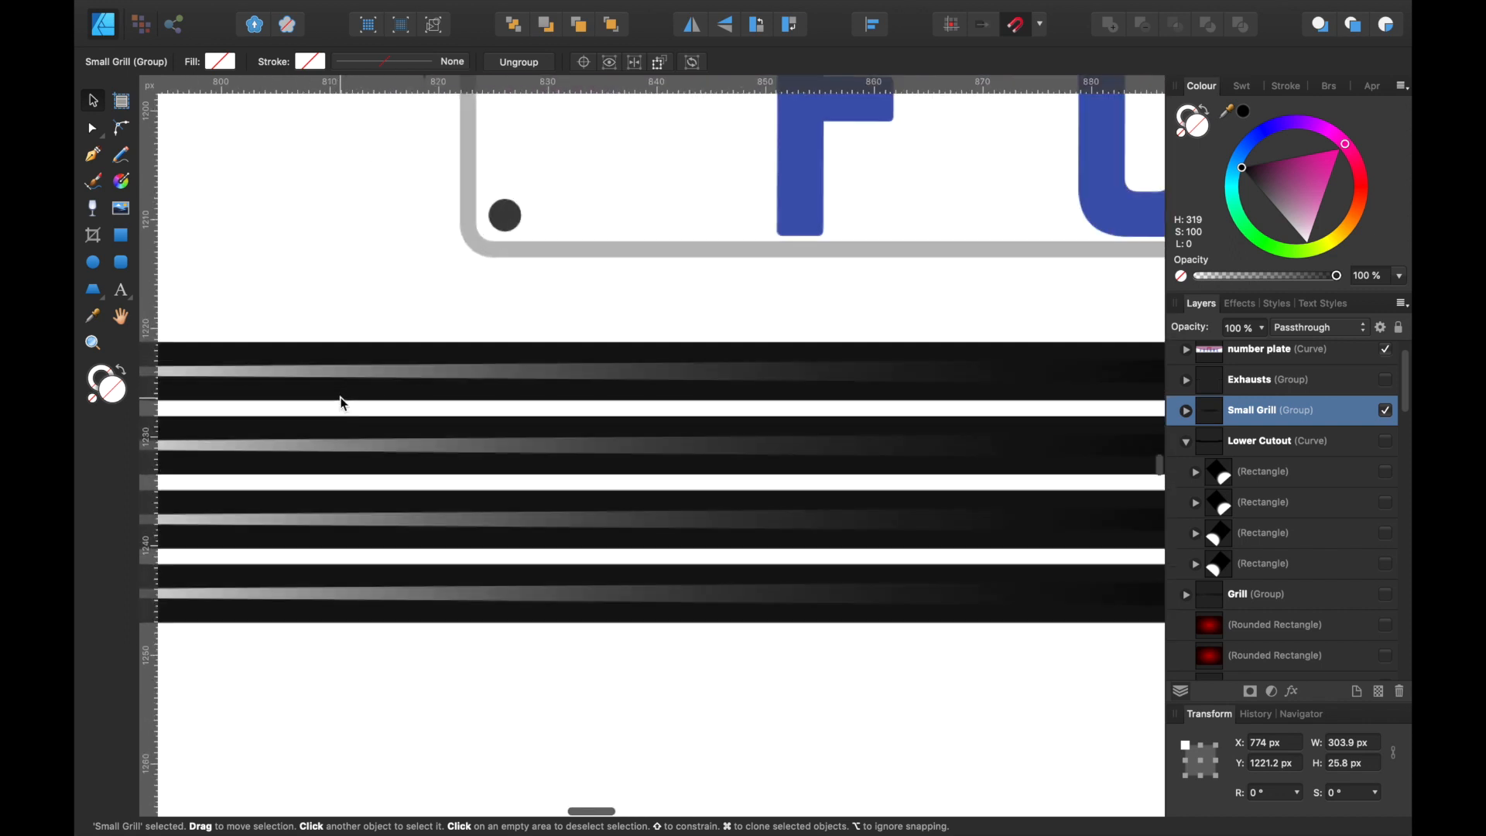
pyautogui.hscroll(5, 508, 349)
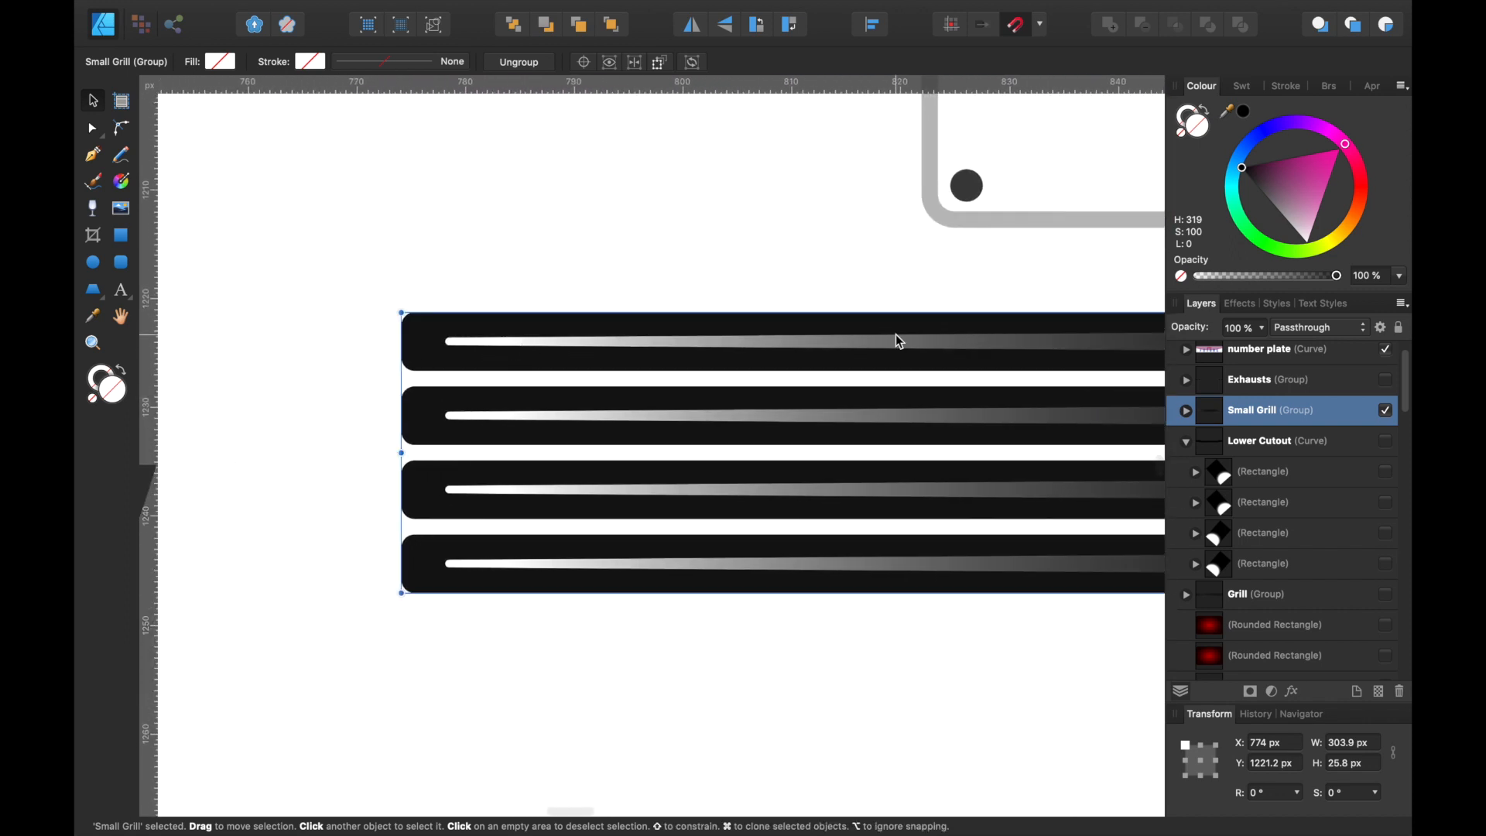
pyautogui.hscroll(2, 1063, 349)
pyautogui.hscroll(4, 1064, 350)
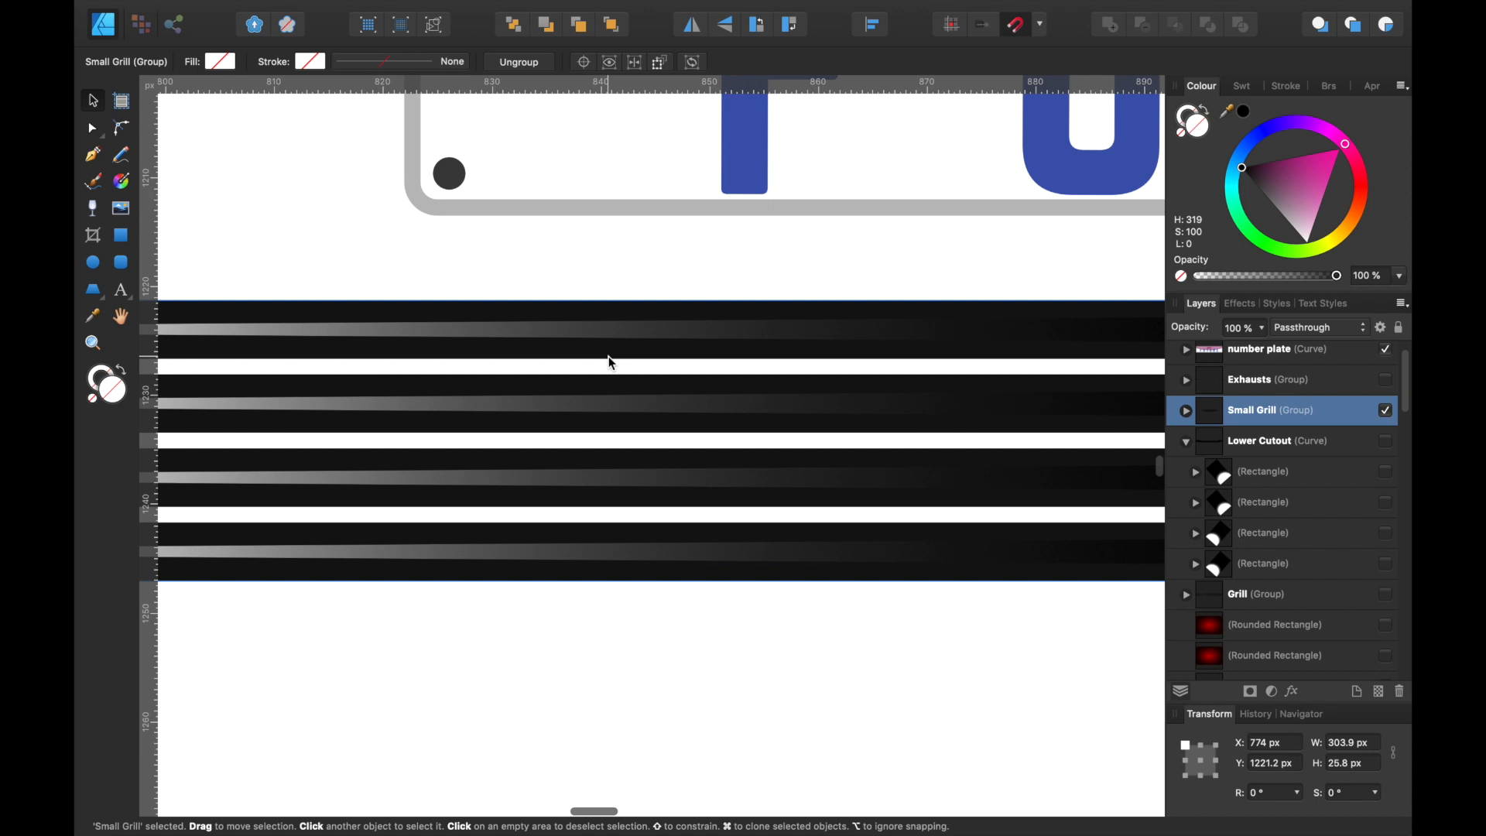
pyautogui.hscroll(-8, 610, 360)
pyautogui.hscroll(2, 610, 360)
pyautogui.scroll(3, 580, 332)
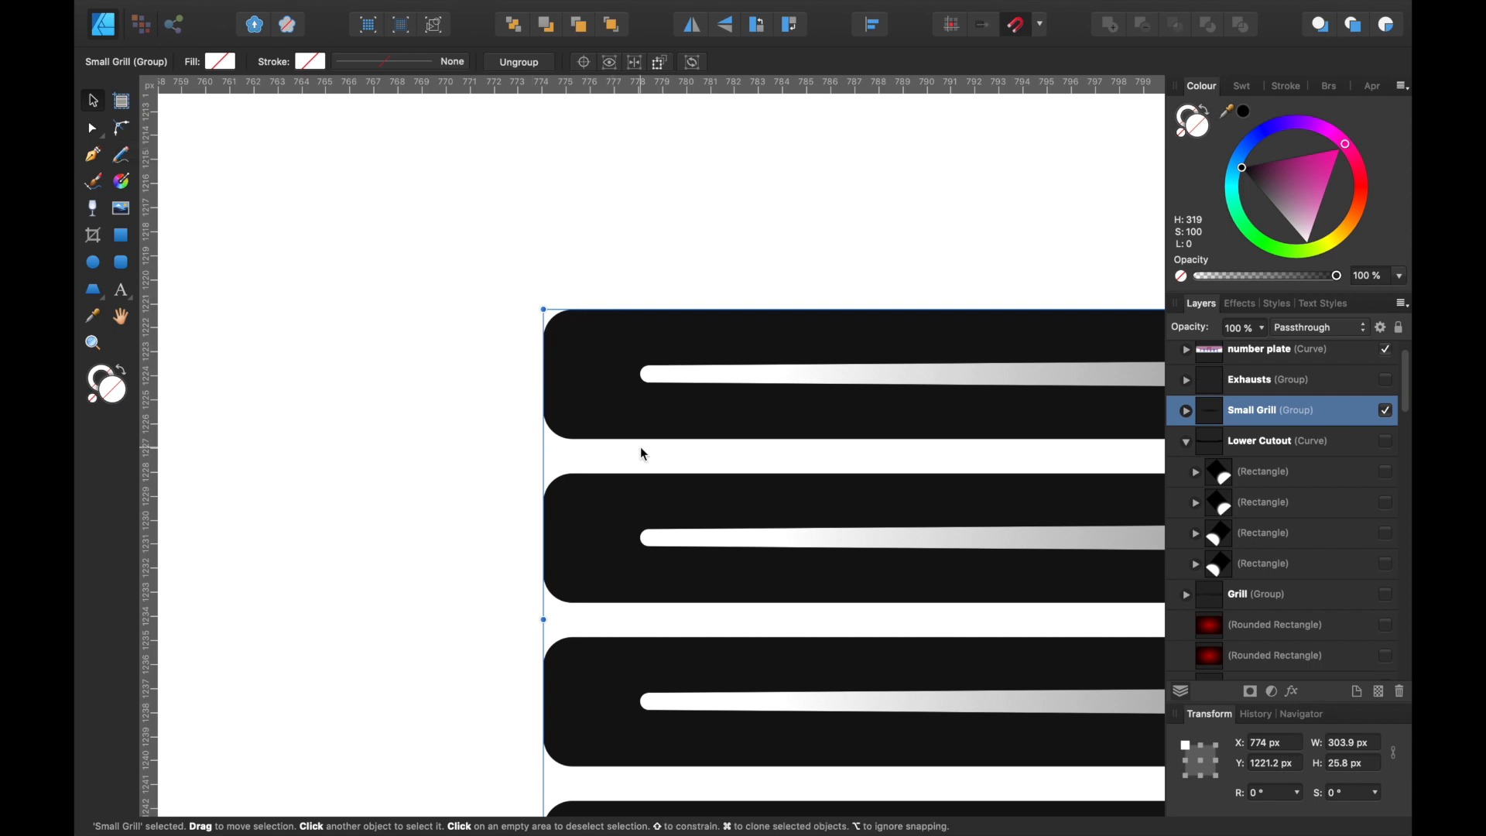
pyautogui.scroll(-4, 640, 451)
pyautogui.scroll(-5, 640, 452)
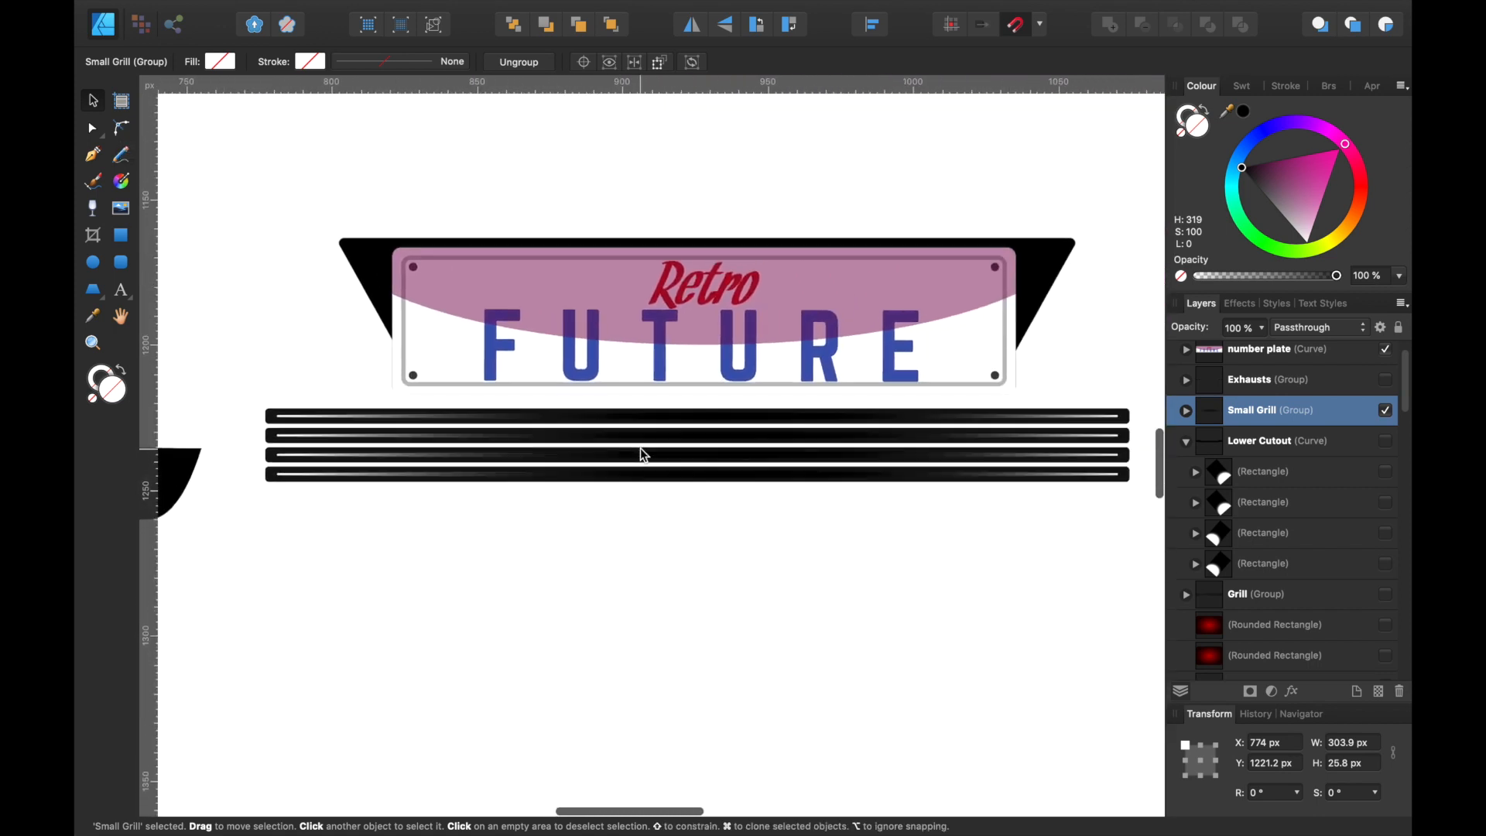
# Step: Inspect the first dark curve nested in Wheel Right and select the Wheel Right shape to view its outline
pyautogui.click(813, 463)
pyautogui.scroll(5, 1044, 471)
pyautogui.hscroll(-6, 1043, 470)
pyautogui.click(1258, 550)
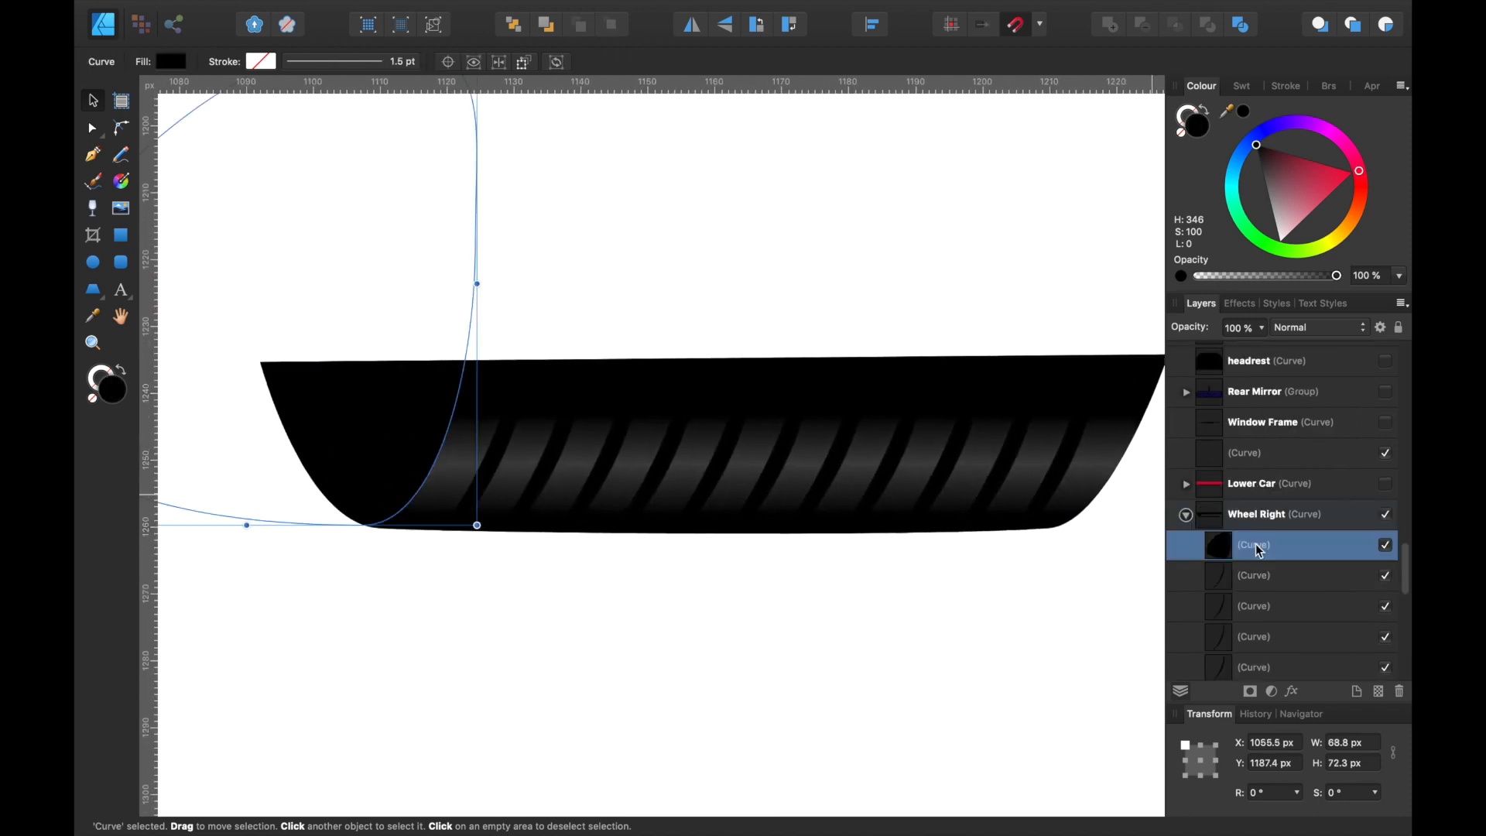
pyautogui.click(1270, 516)
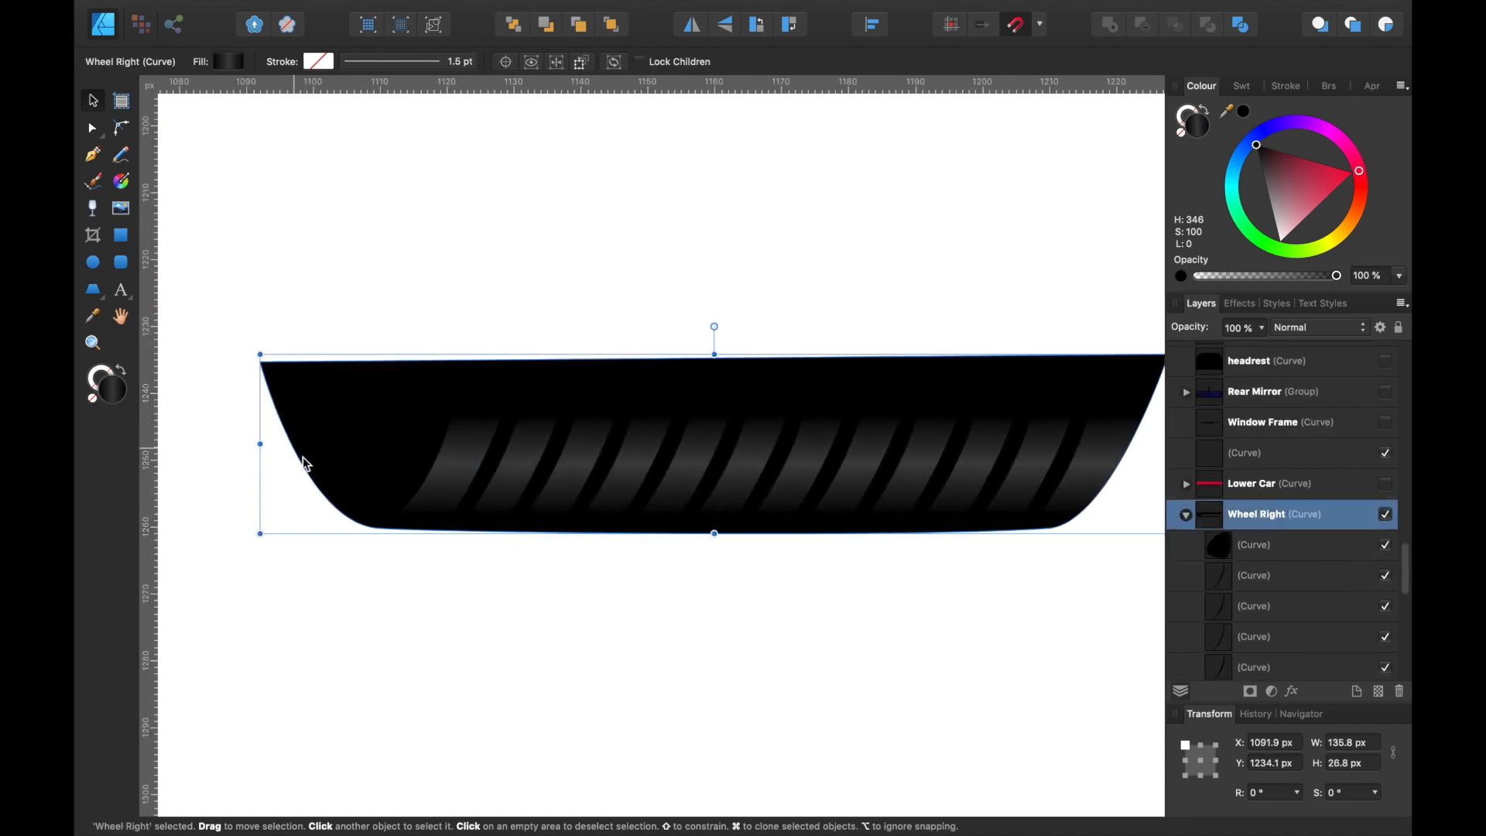
# Step: Inspect the Wheel Right shape from end to end, its first nested curve and its linear gradient fill
pyautogui.hscroll(4, 898, 532)
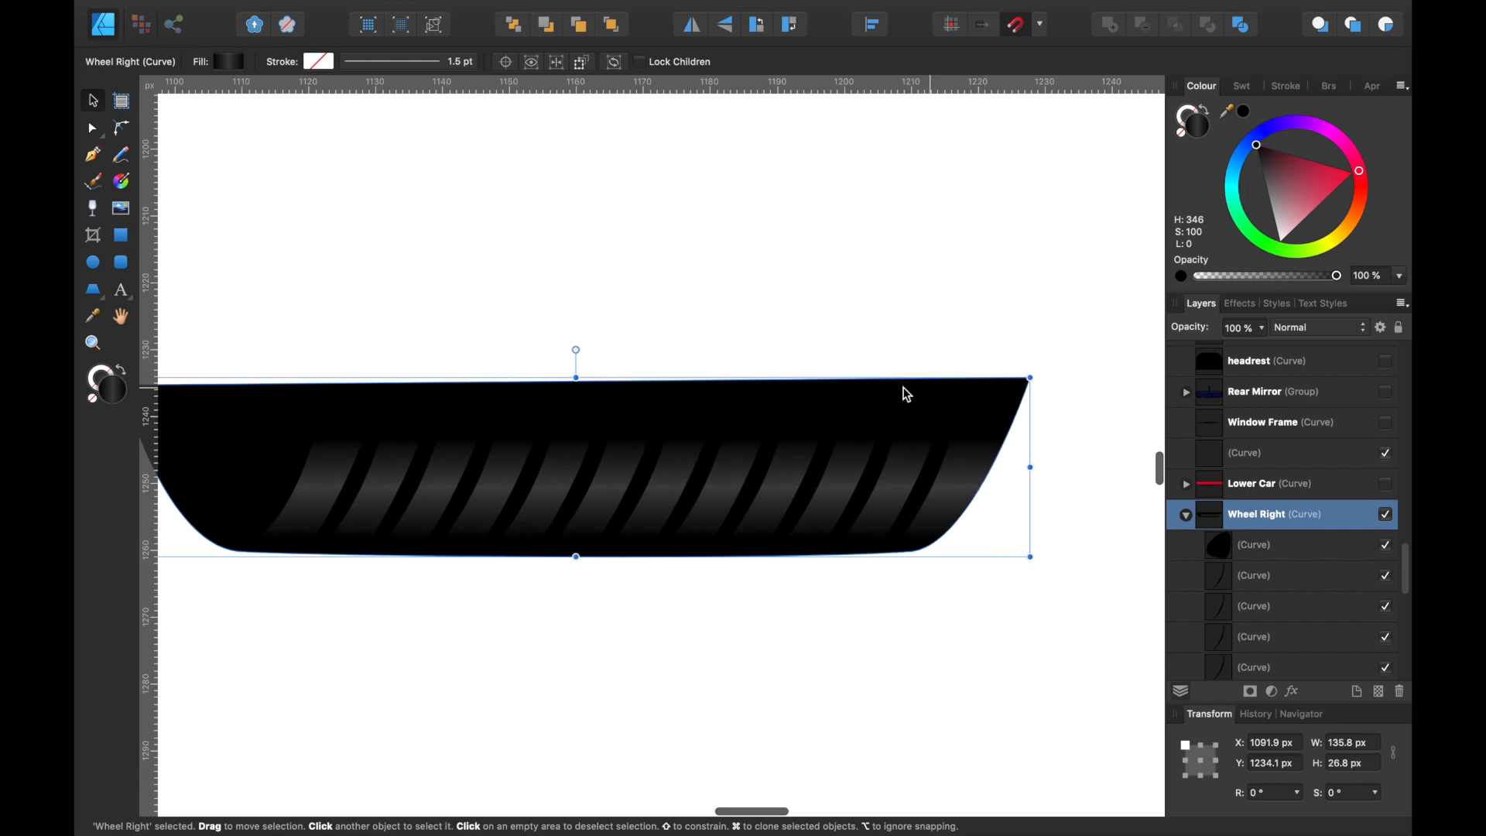
pyautogui.hscroll(-3, 575, 451)
pyautogui.click(1260, 559)
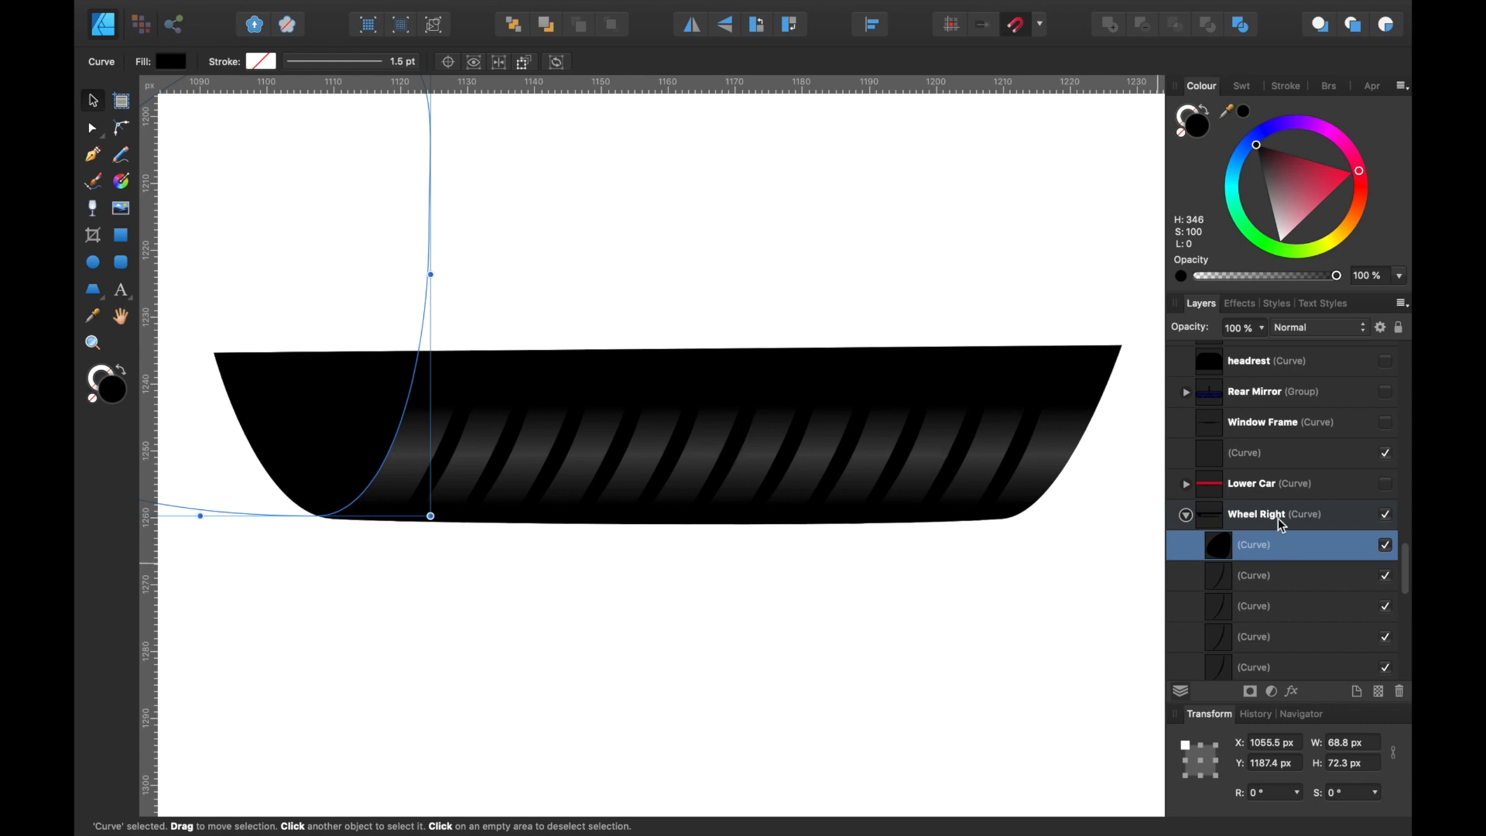
pyautogui.click(1196, 521)
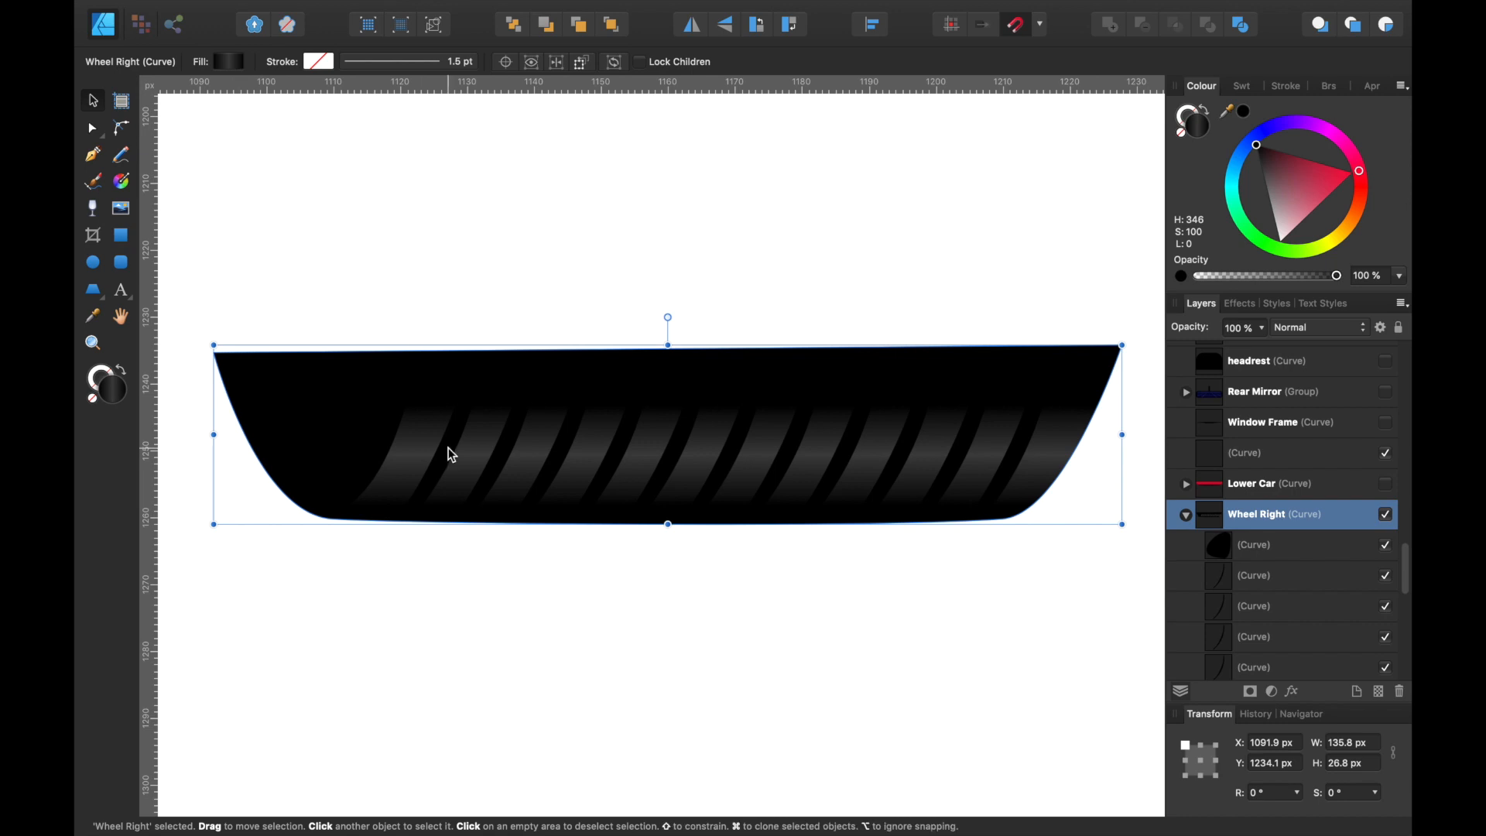
pyautogui.click(218, 67)
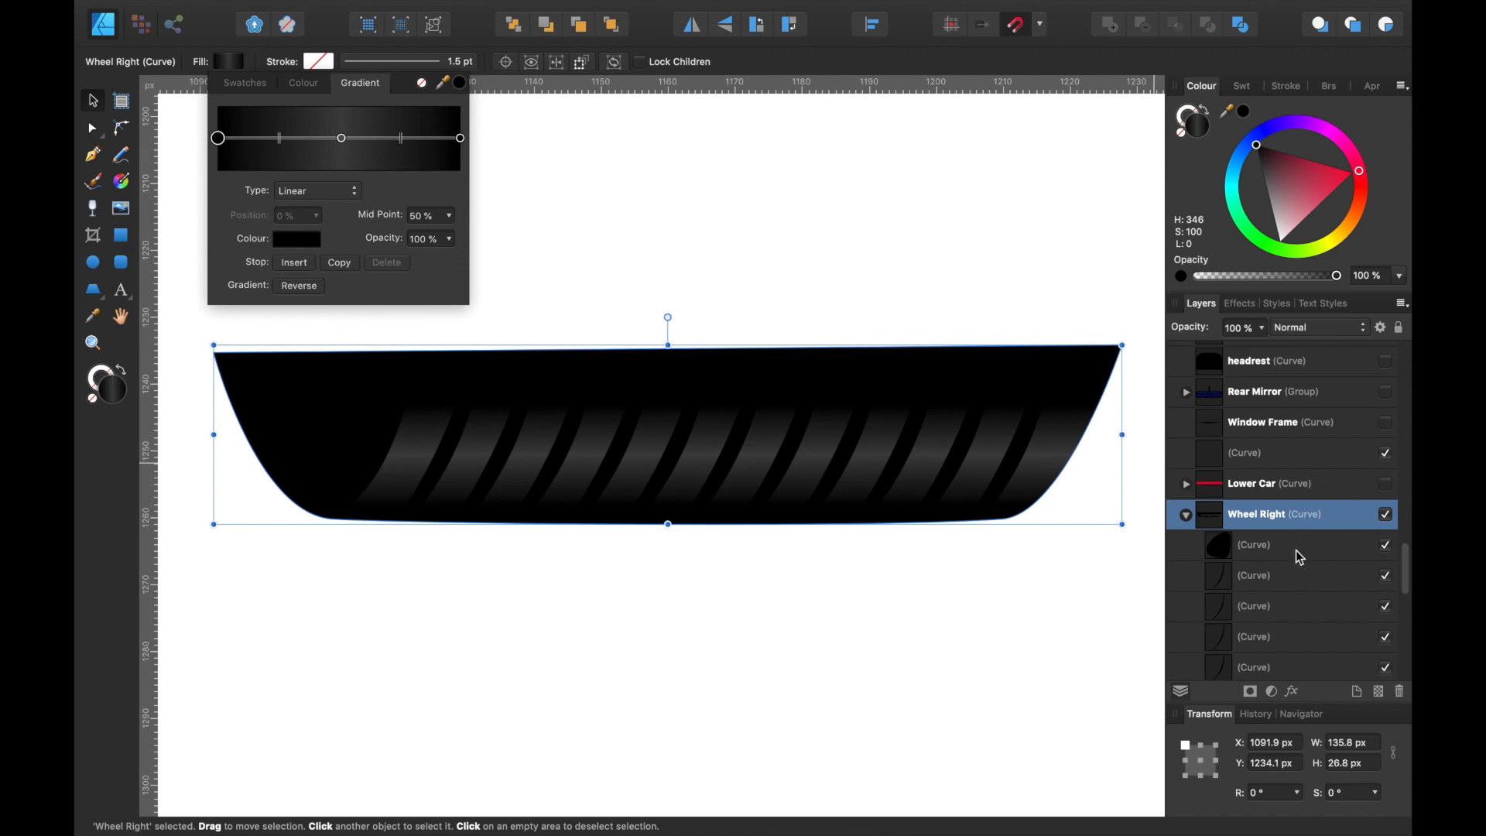
# Step: Examine the second curve nested in Wheel Right, from its upper end to its lower tip, alongside the repeated tread stripes
pyautogui.click(1289, 575)
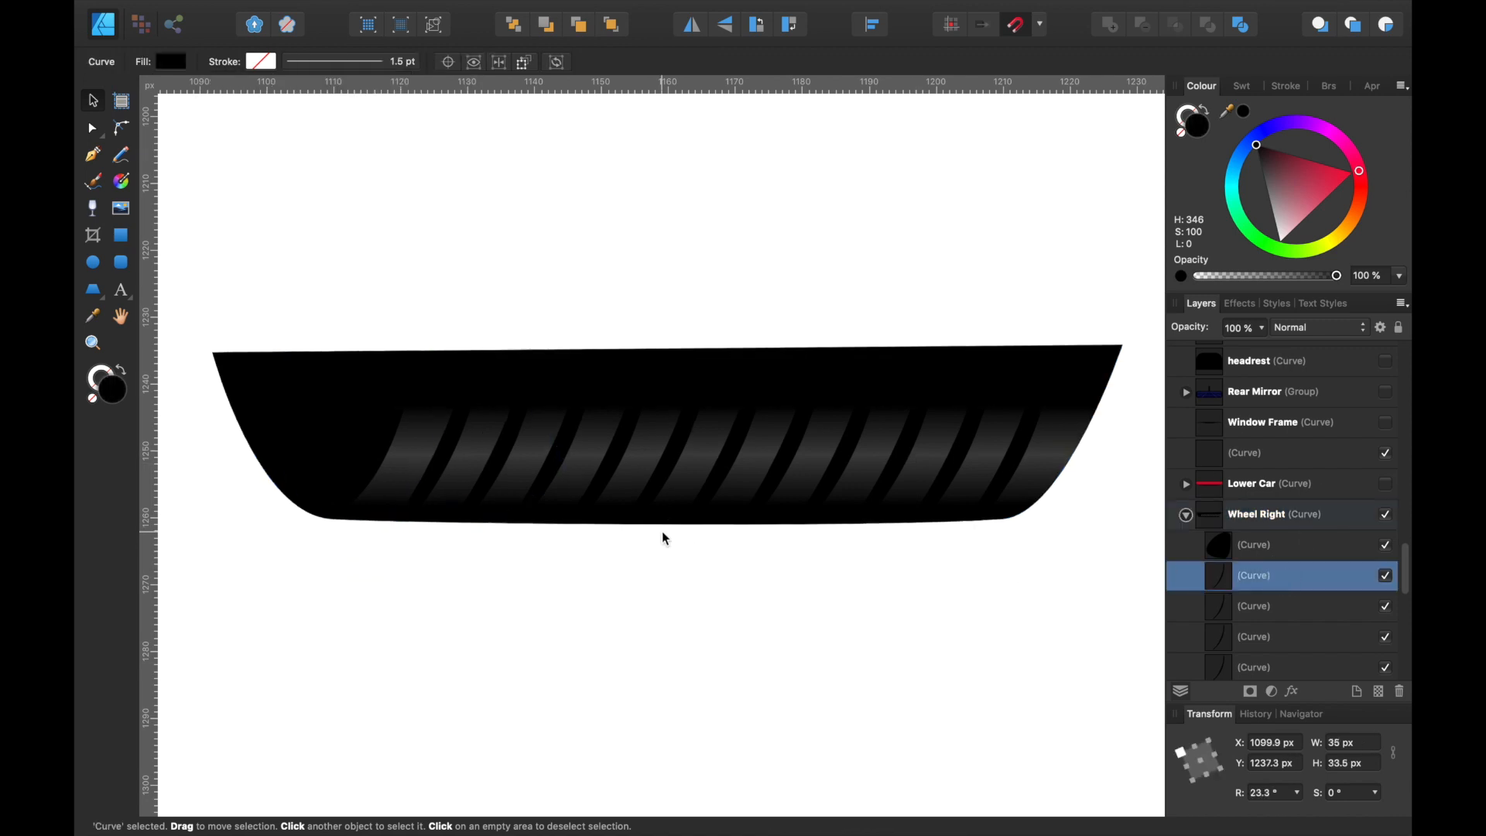
pyautogui.scroll(3, 663, 537)
pyautogui.hscroll(-5, 662, 537)
pyautogui.scroll(2, 663, 537)
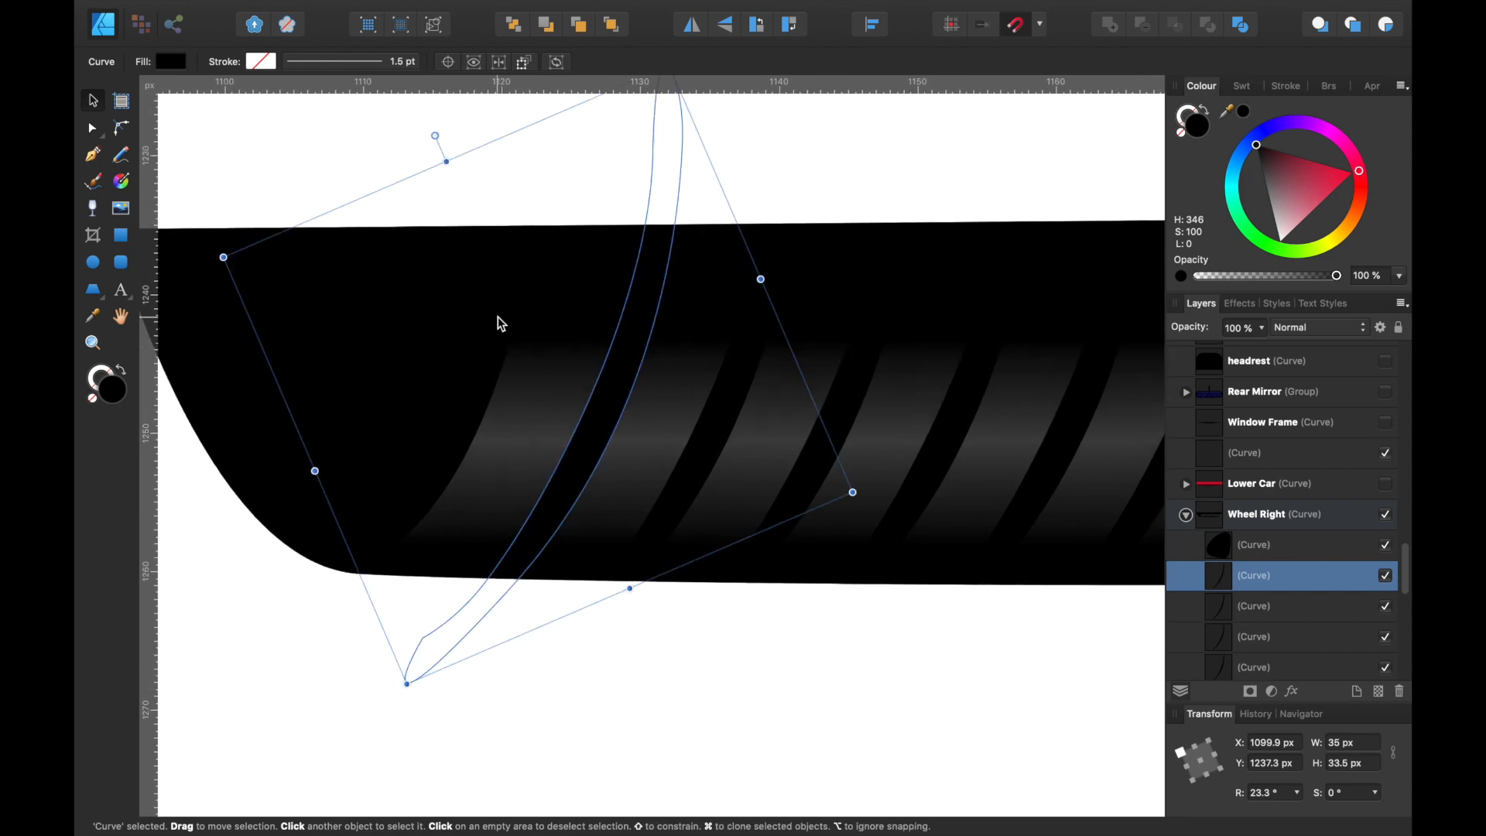
pyautogui.scroll(5, 502, 324)
pyautogui.hscroll(2, 502, 324)
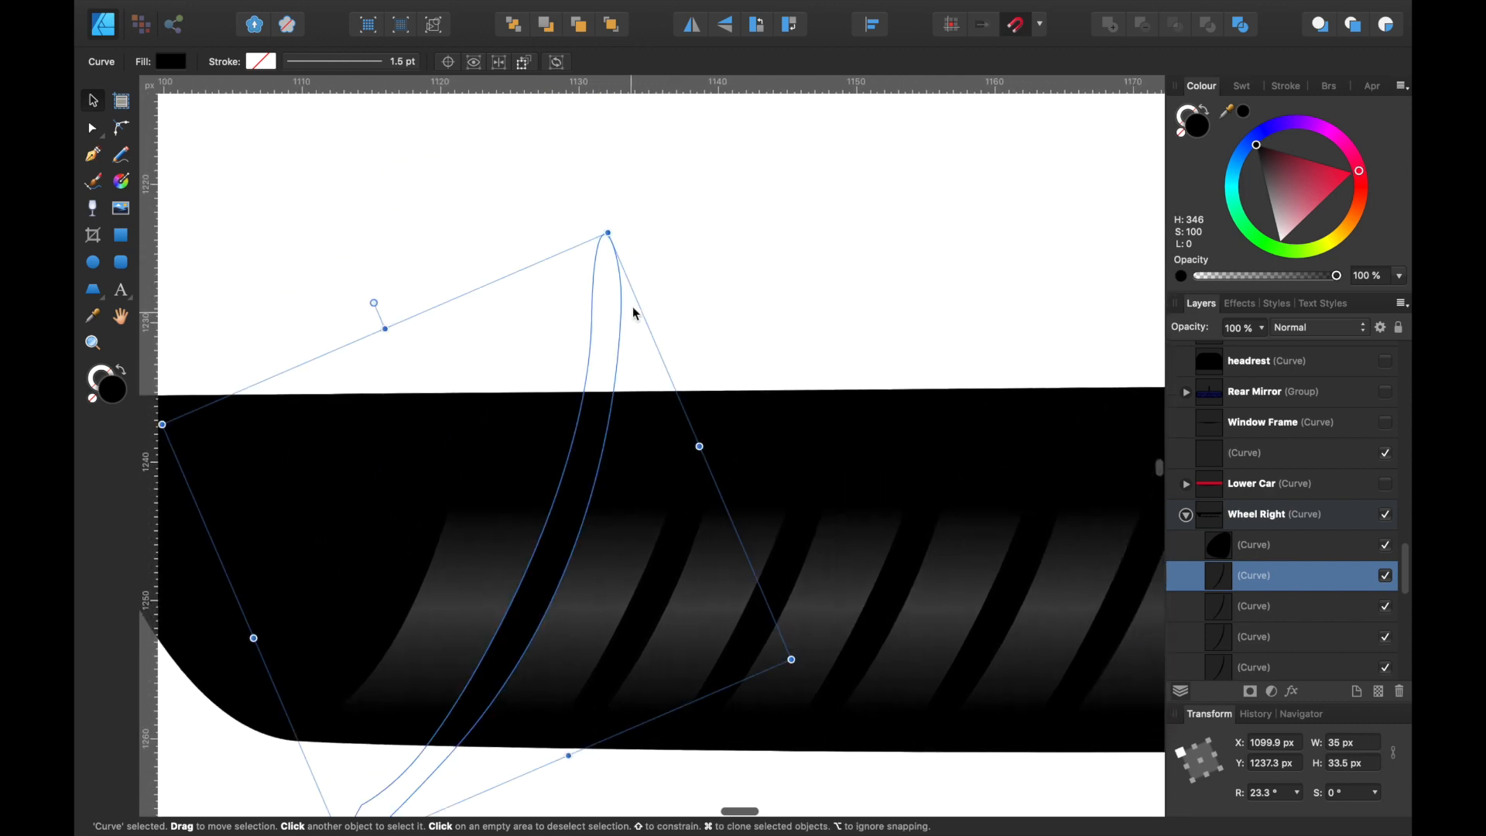
pyautogui.scroll(-5, 569, 488)
pyautogui.hscroll(-1, 569, 487)
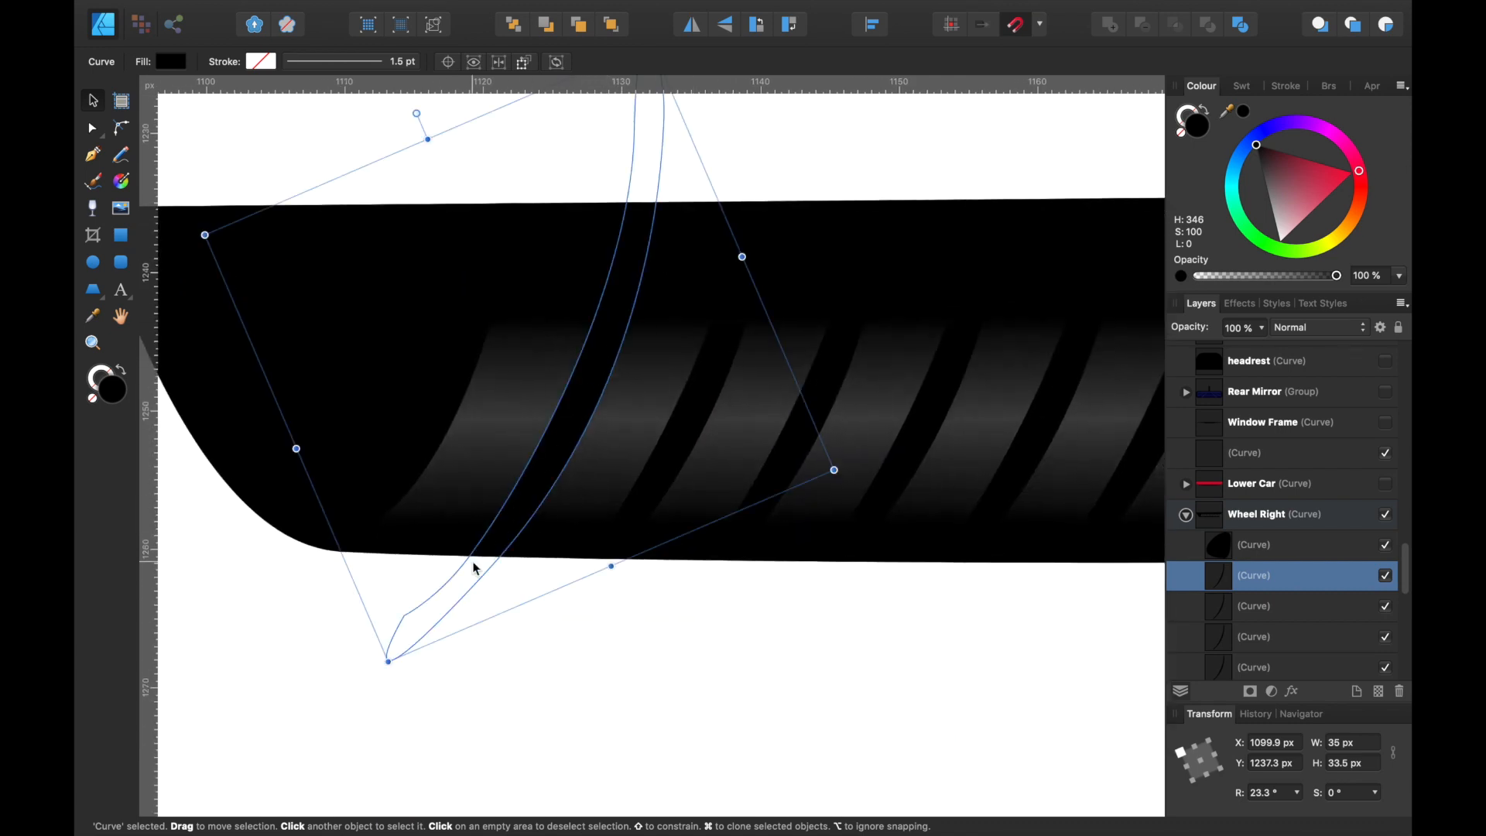
pyautogui.hscroll(4, 475, 569)
pyautogui.scroll(1, 475, 568)
pyautogui.scroll(-1, 475, 569)
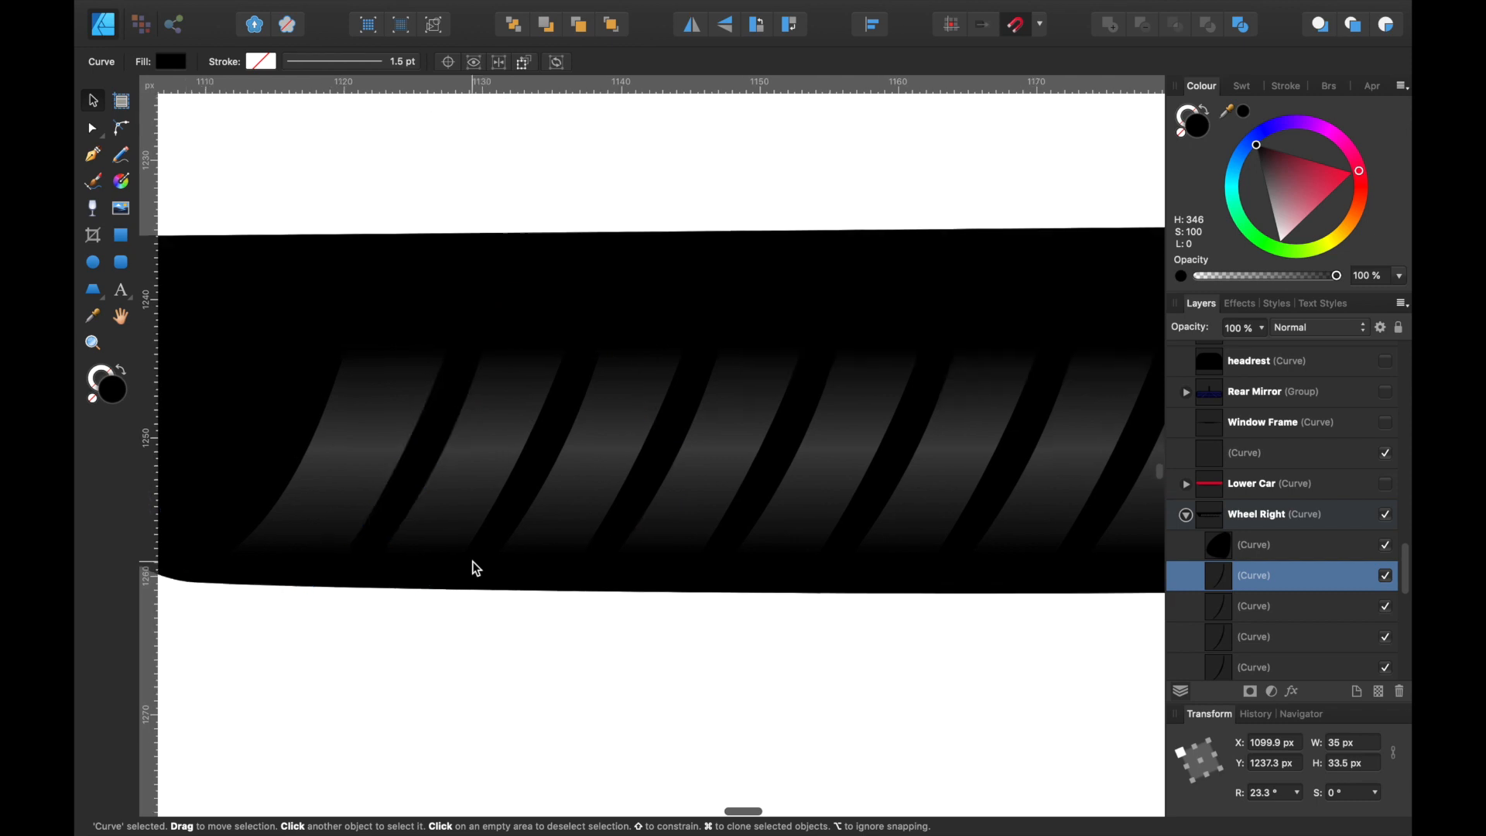
pyautogui.hscroll(-2, 476, 569)
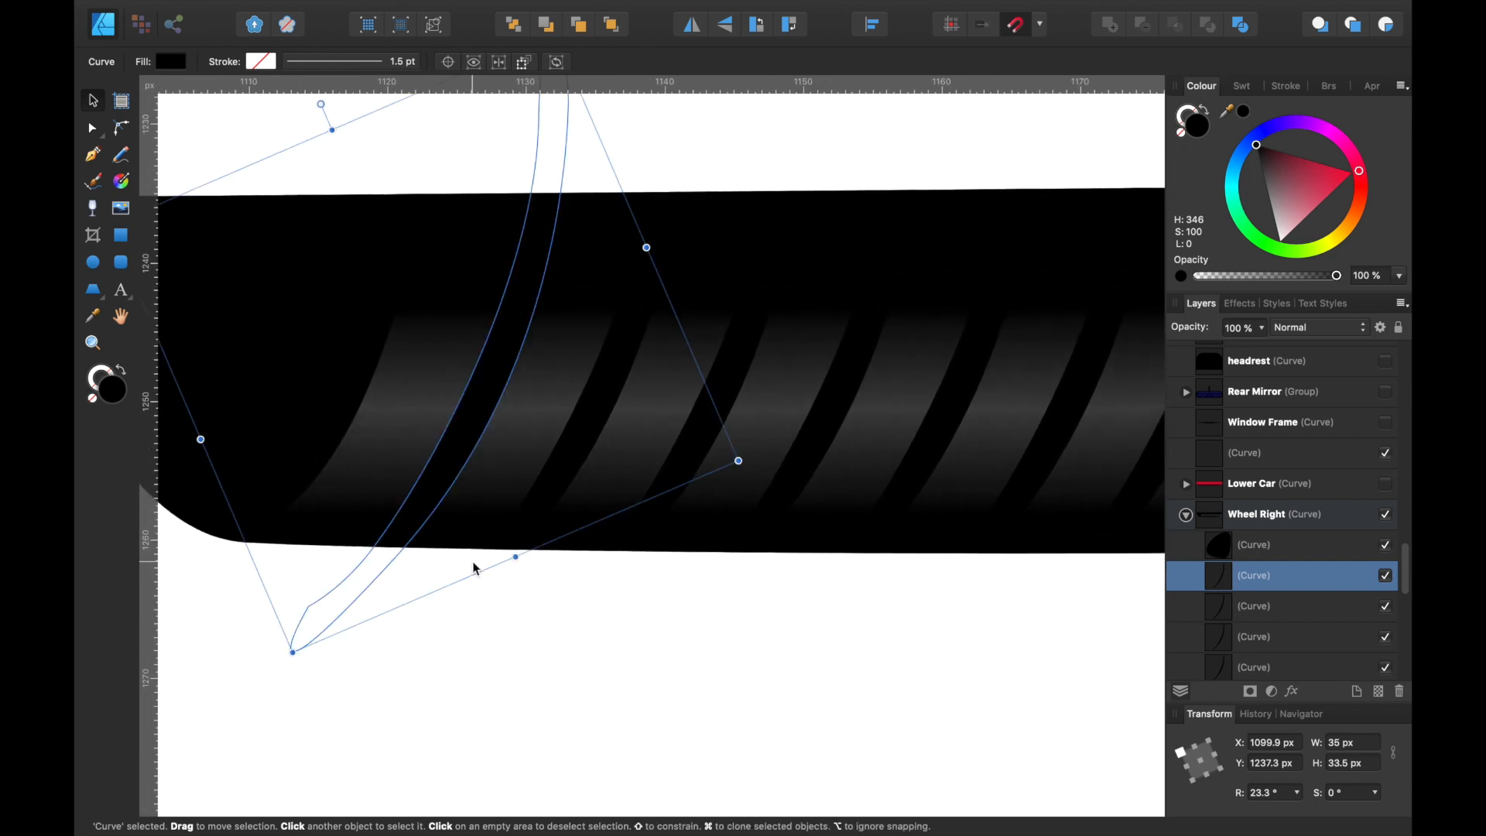
pyautogui.scroll(-1, 475, 569)
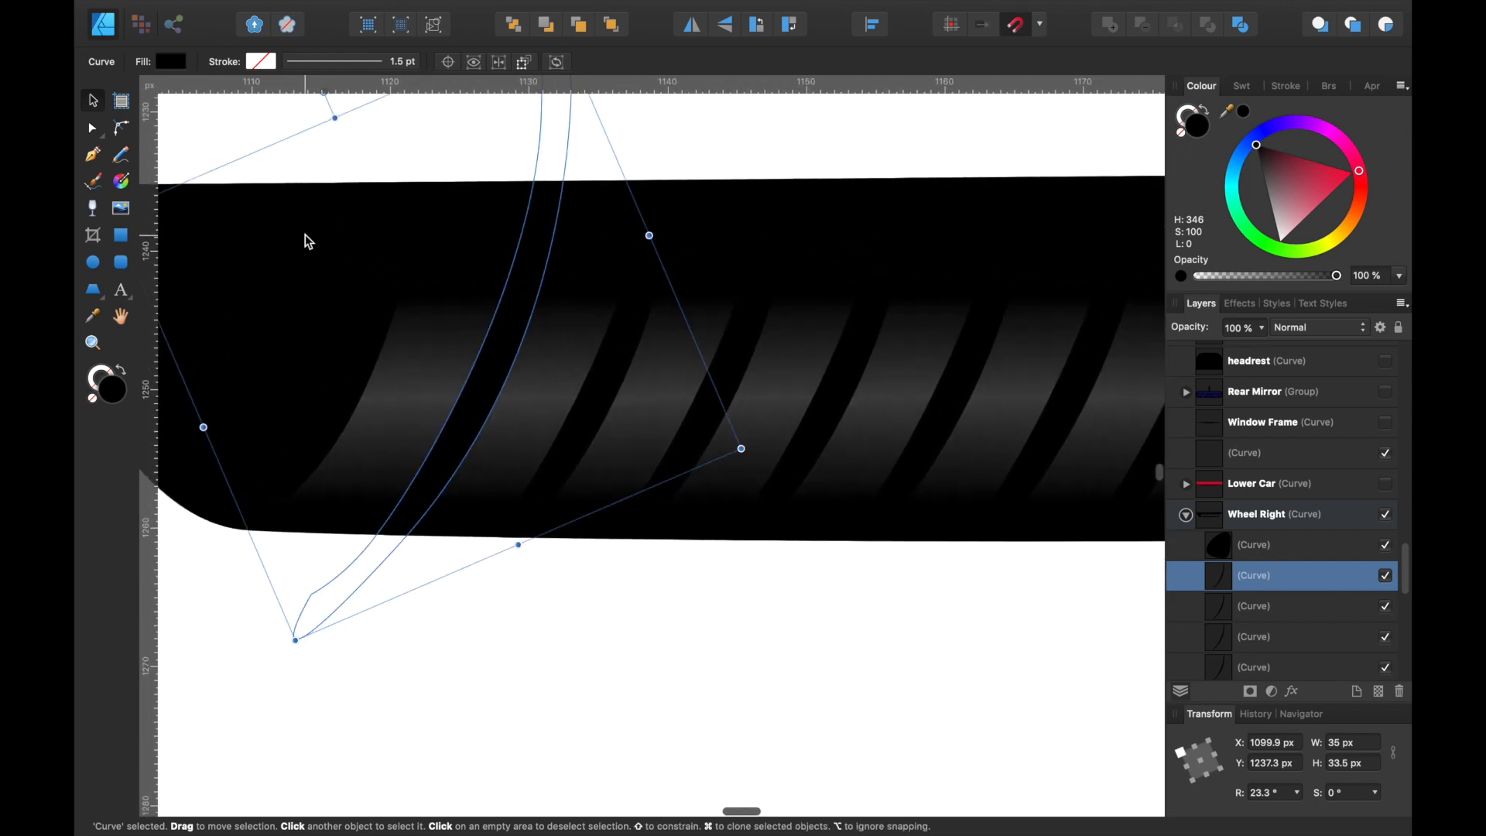
pyautogui.moveTo(546, 307)
pyautogui.mouseDown()
pyautogui.moveTo(588, 344)
pyautogui.moveTo(527, 322)
pyautogui.moveTo(548, 324)
pyautogui.mouseUp()
pyautogui.scroll(-5, 692, 426)
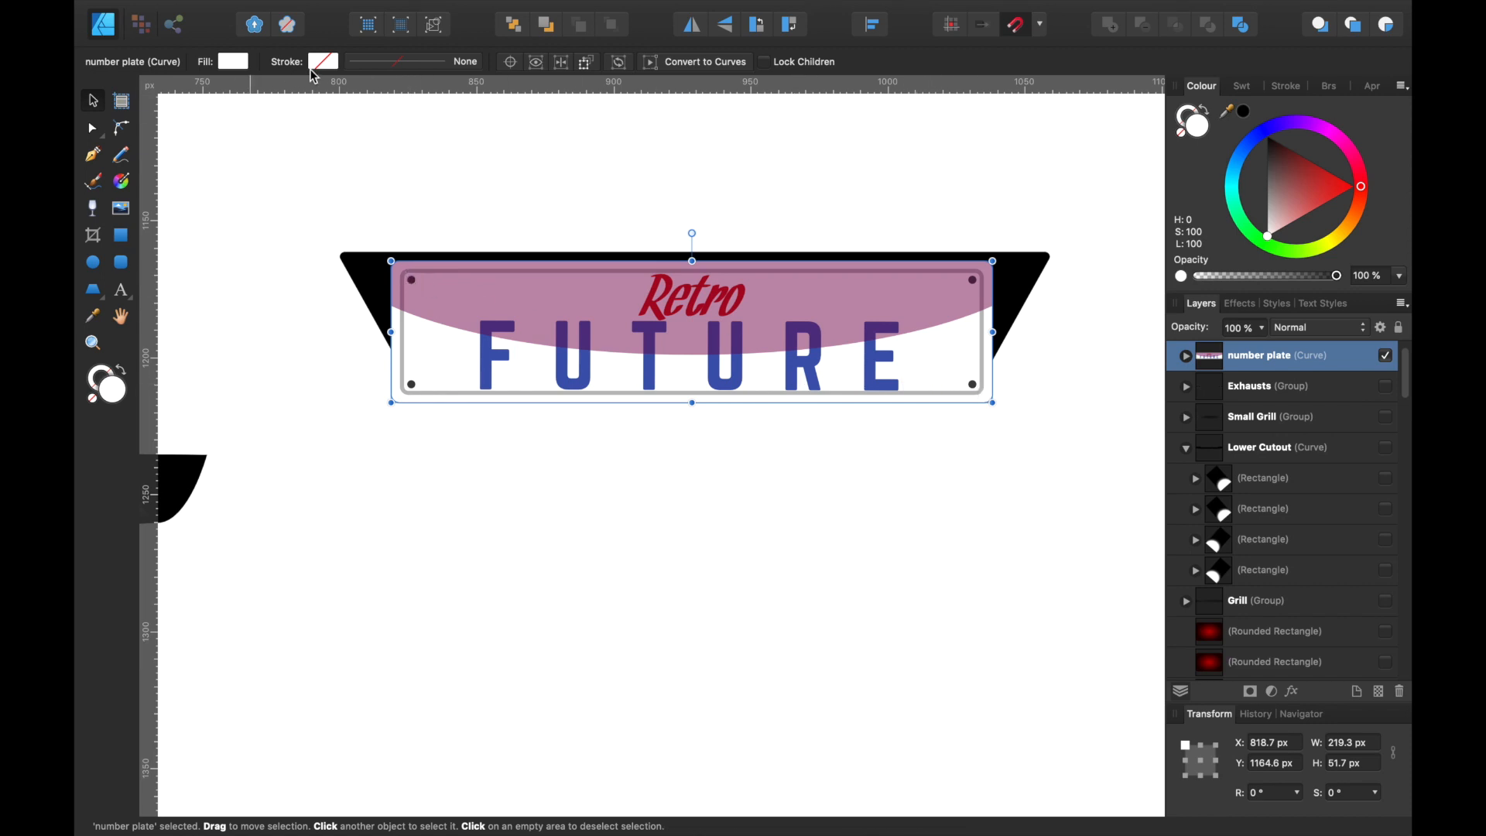
# Step: Draw a rounded rectangle about 95 × 28 px above the number plate and fill it near-black with lightness 9
pyautogui.click(121, 262)
pyautogui.moveTo(306, 168); pyautogui.dragTo(565, 244)
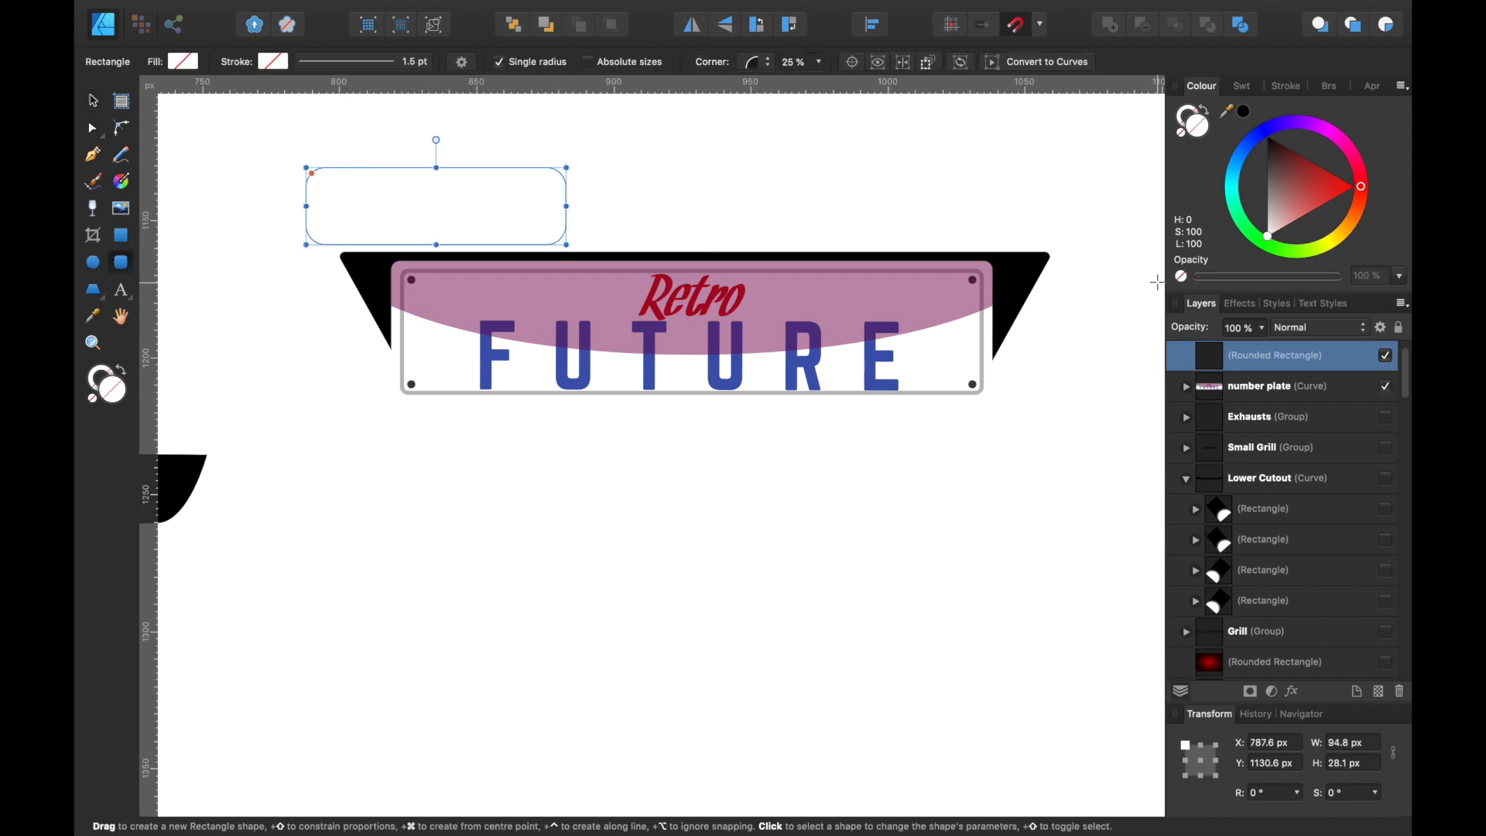
pyautogui.click(182, 61)
pyautogui.moveTo(279, 145); pyautogui.dragTo(231, 161)
pyautogui.click(220, 22)
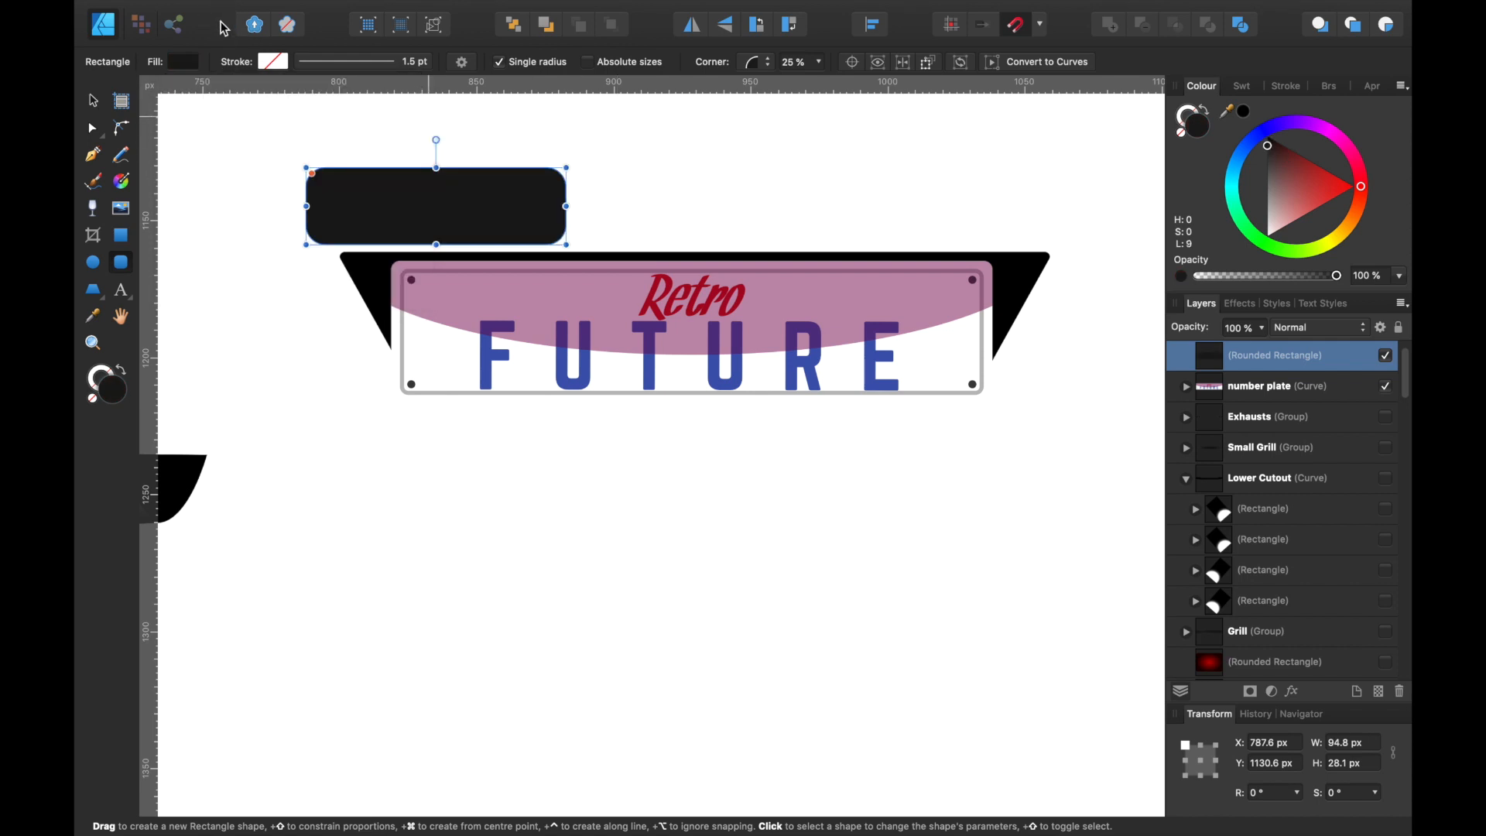
# Step: Add a duplicate about 87 × 22 px centred inside the rounded rectangle, with a thin white stroke
pyautogui.press('super+j')
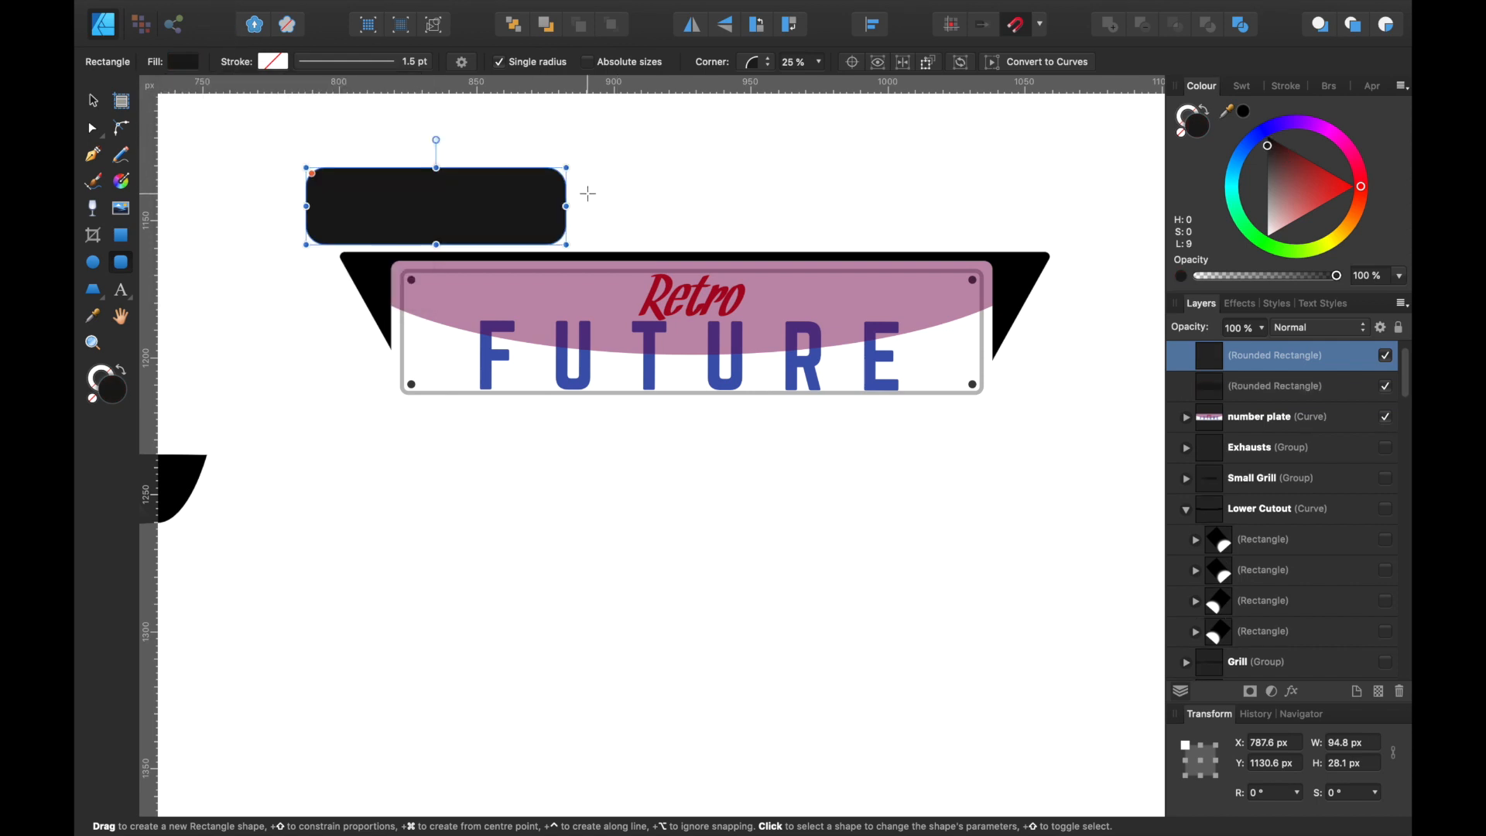
pyautogui.moveTo(569, 168); pyautogui.dragTo(557, 176)
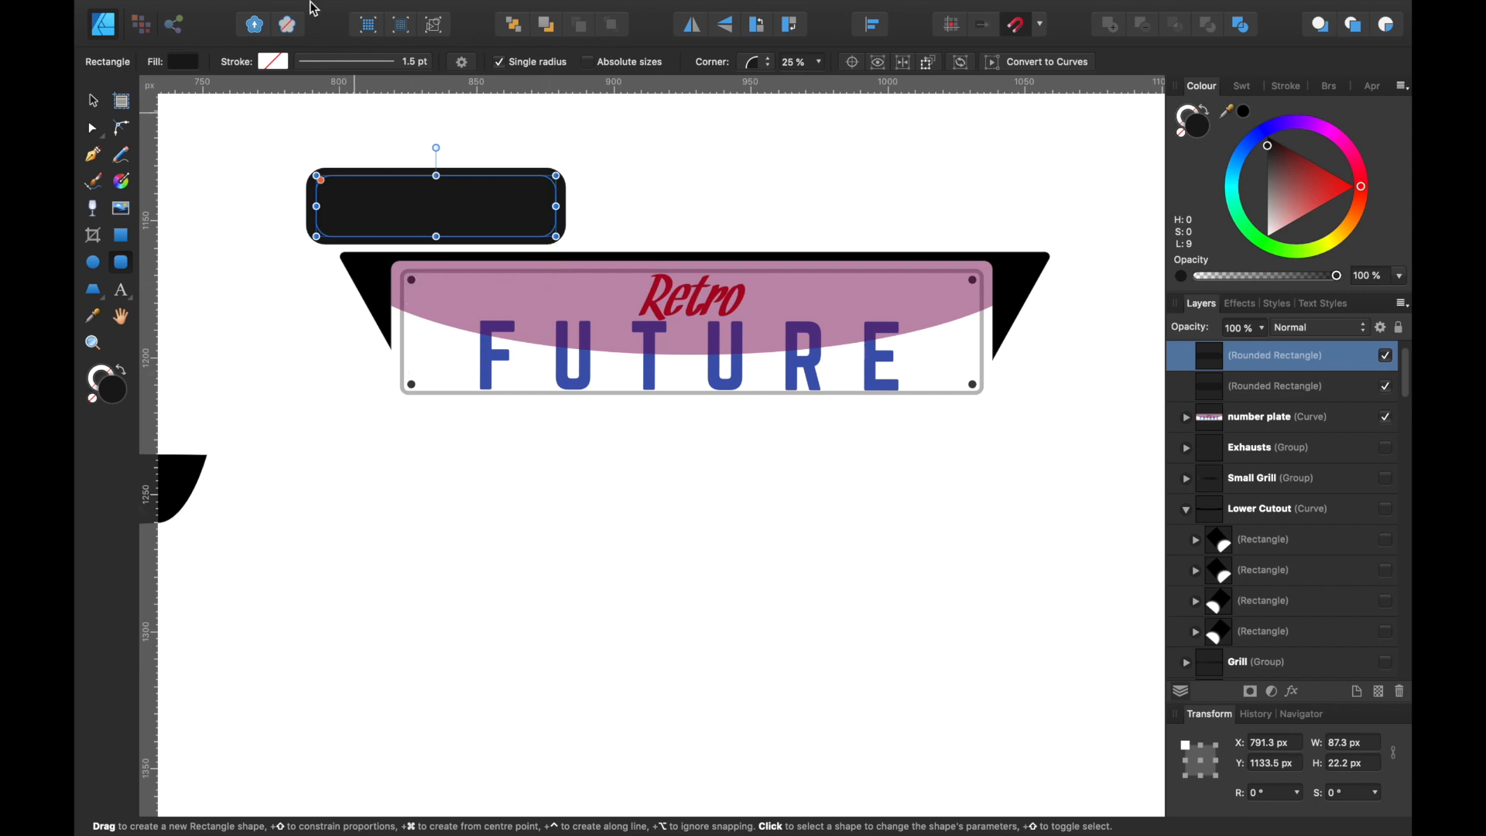
pyautogui.click(277, 62)
pyautogui.moveTo(387, 209); pyautogui.dragTo(316, 301)
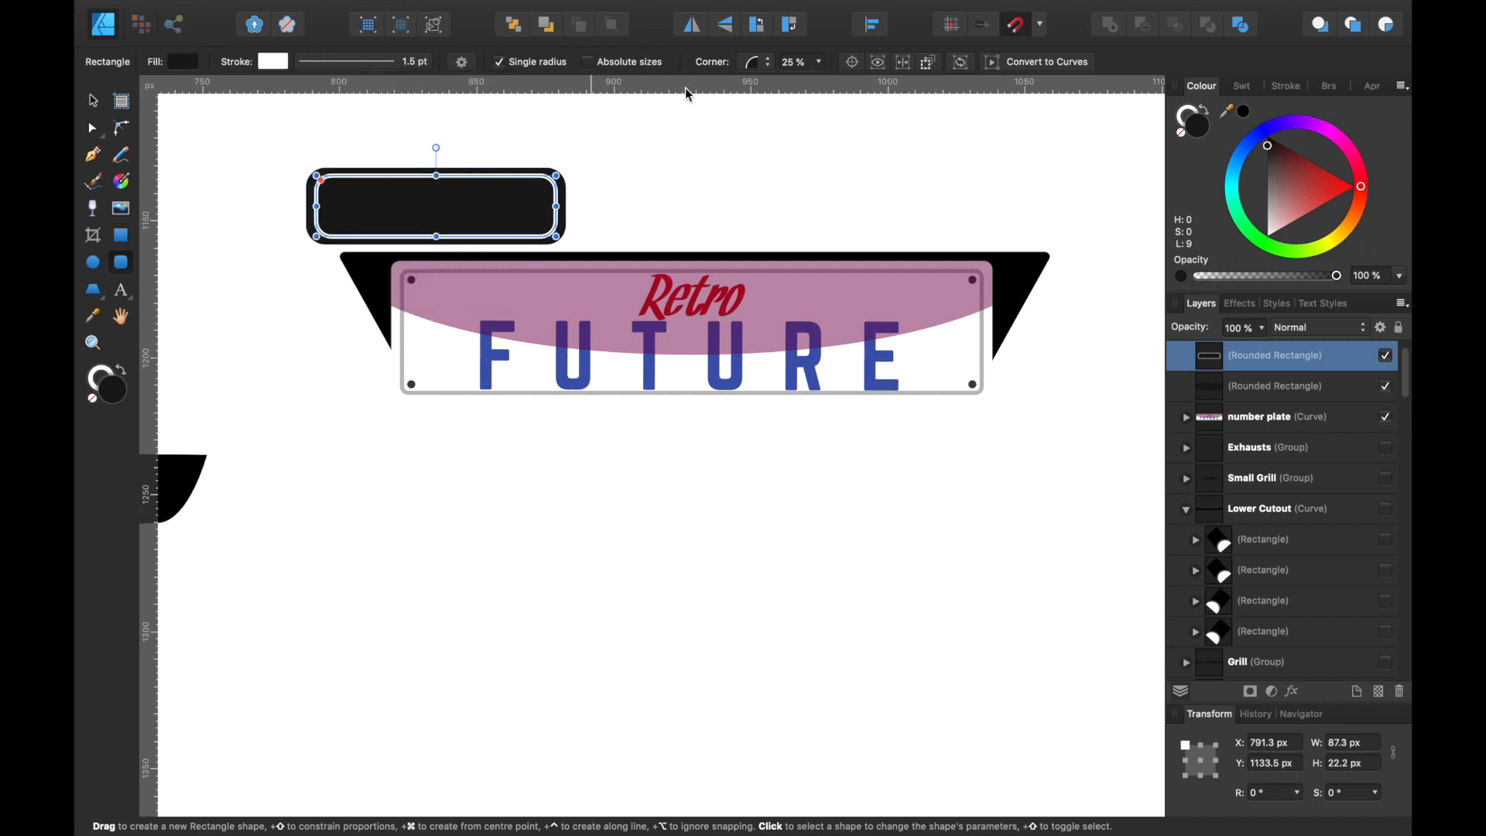
pyautogui.click(373, 60)
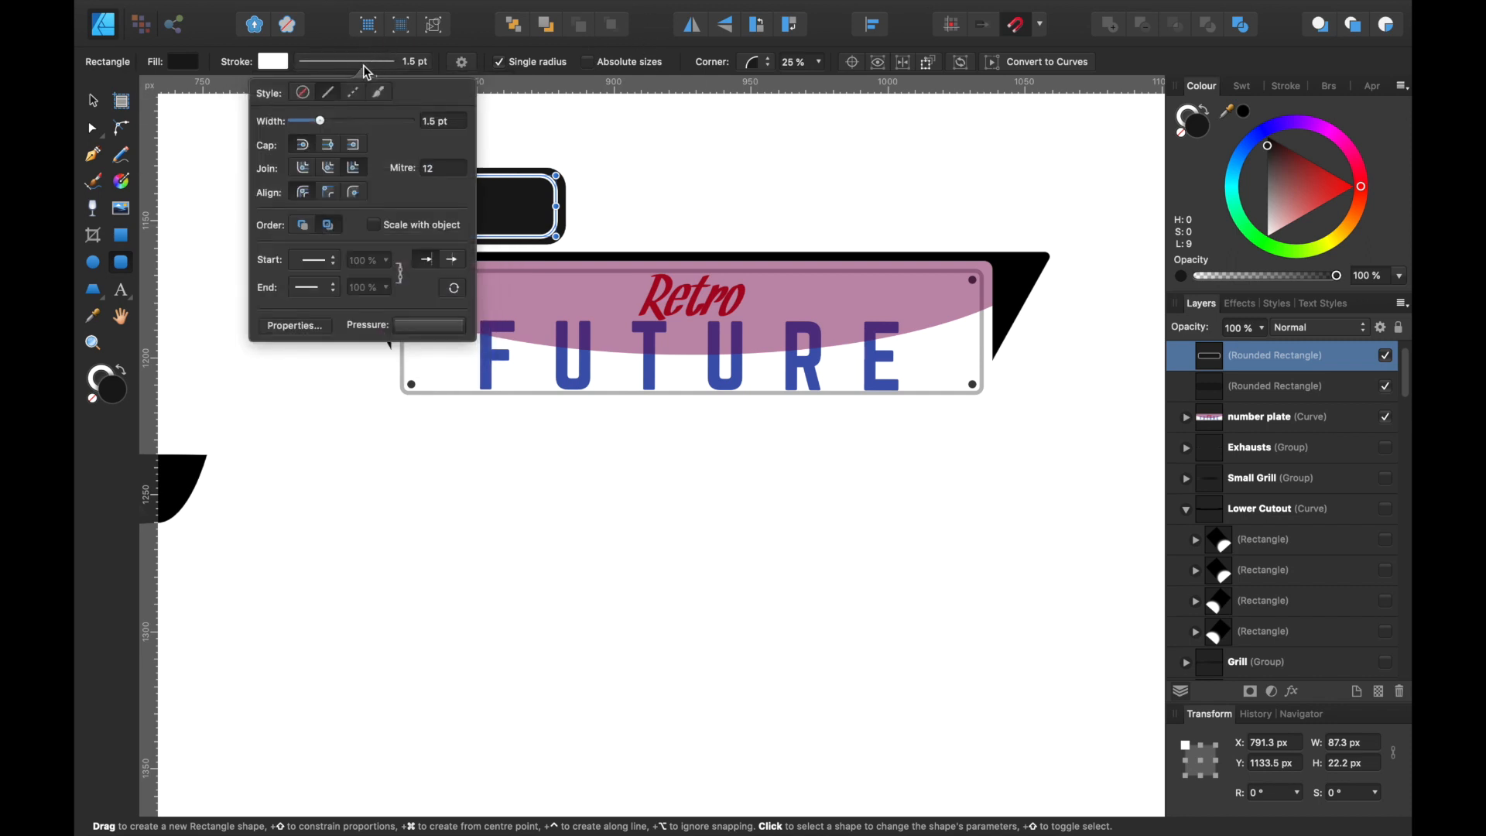
pyautogui.moveTo(321, 124); pyautogui.dragTo(312, 121)
# Step: Hide the Ferrari Testarossa group after viewing the remaining black trapezoid and wheel
pyautogui.scroll(3, 510, 176)
pyautogui.scroll(-2, 510, 177)
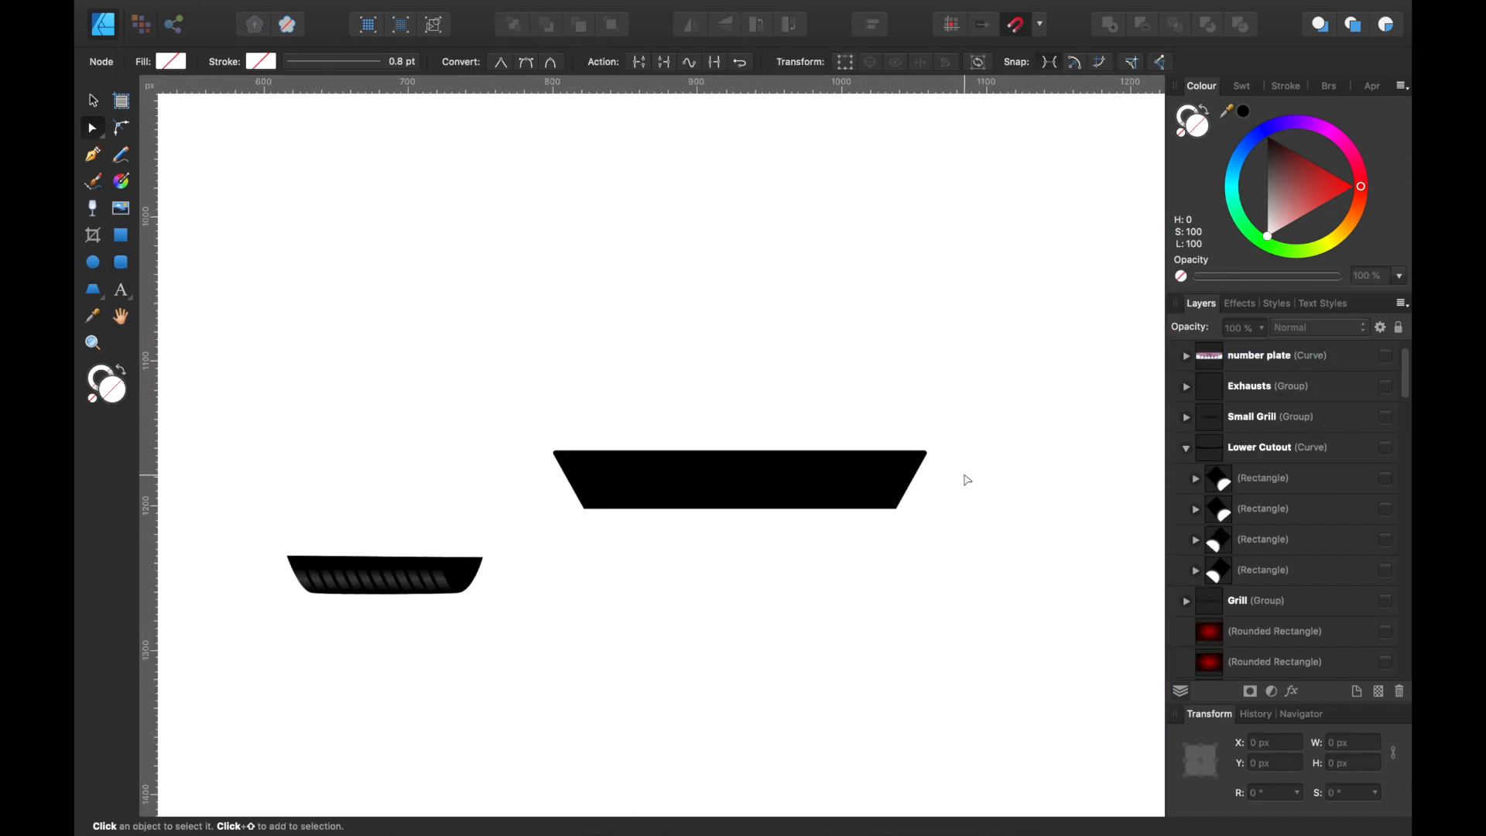
pyautogui.scroll(5, 766, 508)
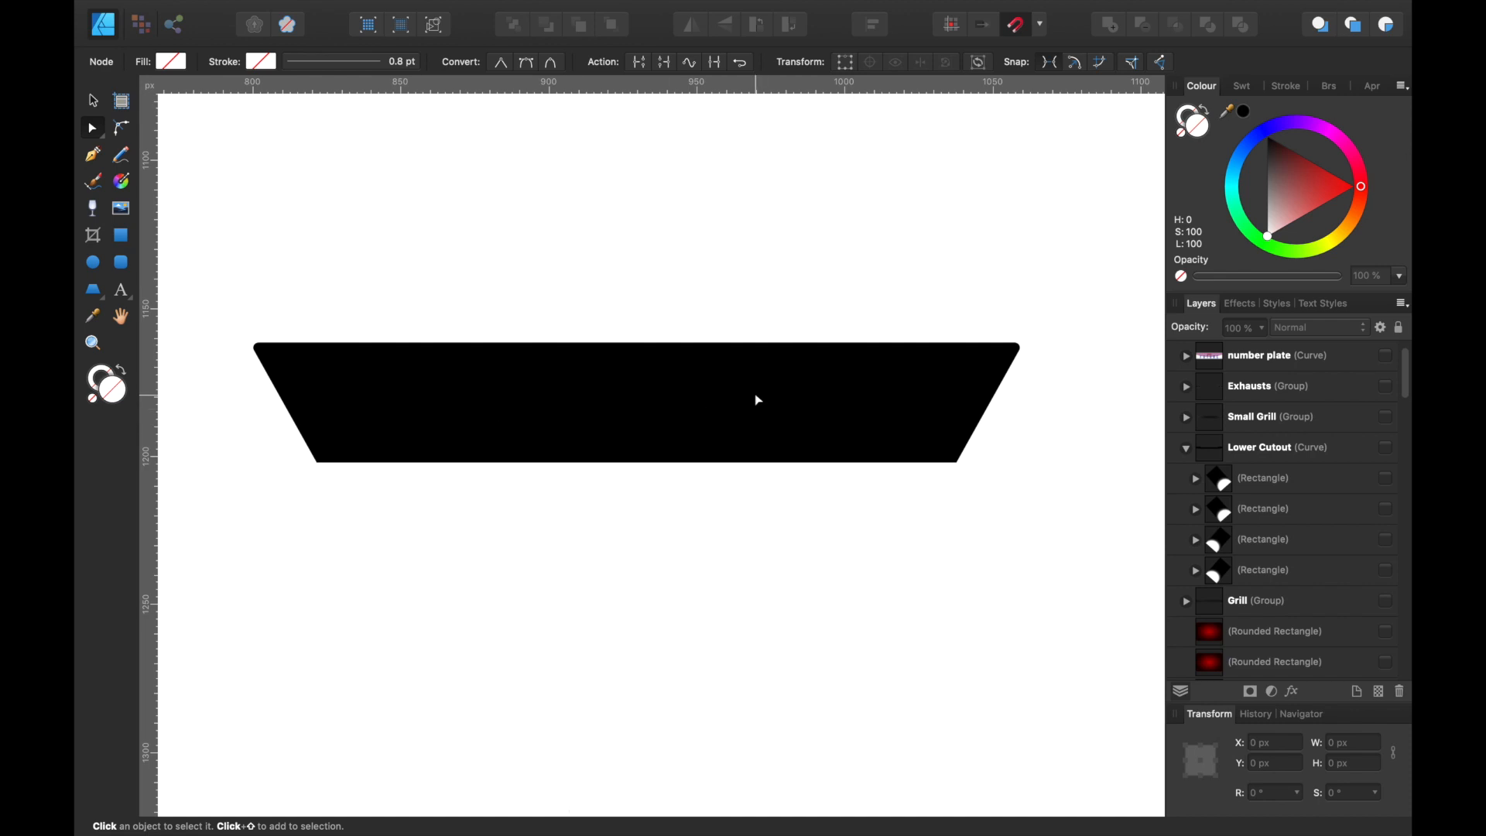
pyautogui.scroll(-6, 1005, 449)
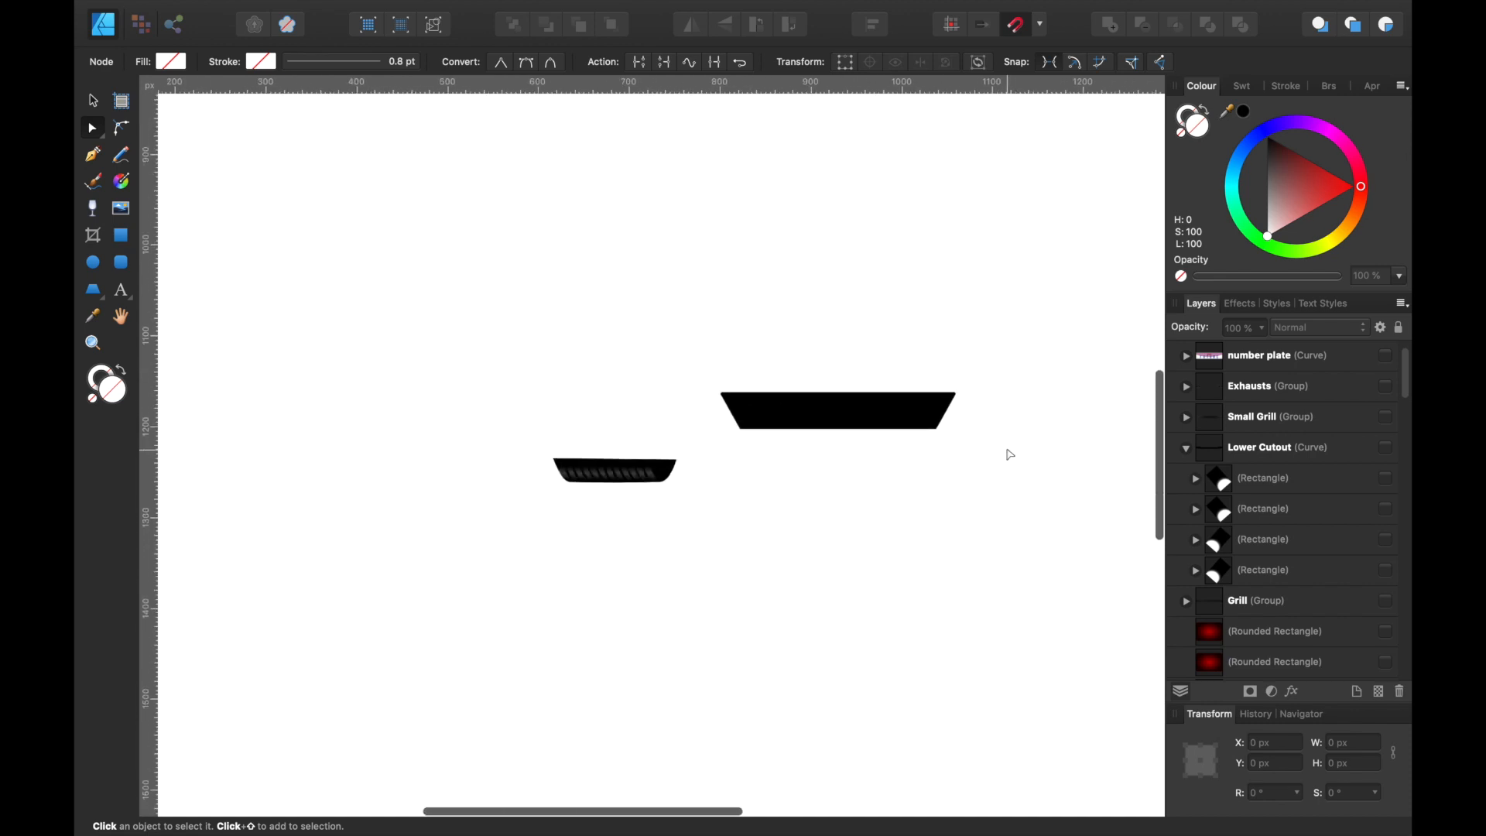
pyautogui.scroll(2, 1349, 447)
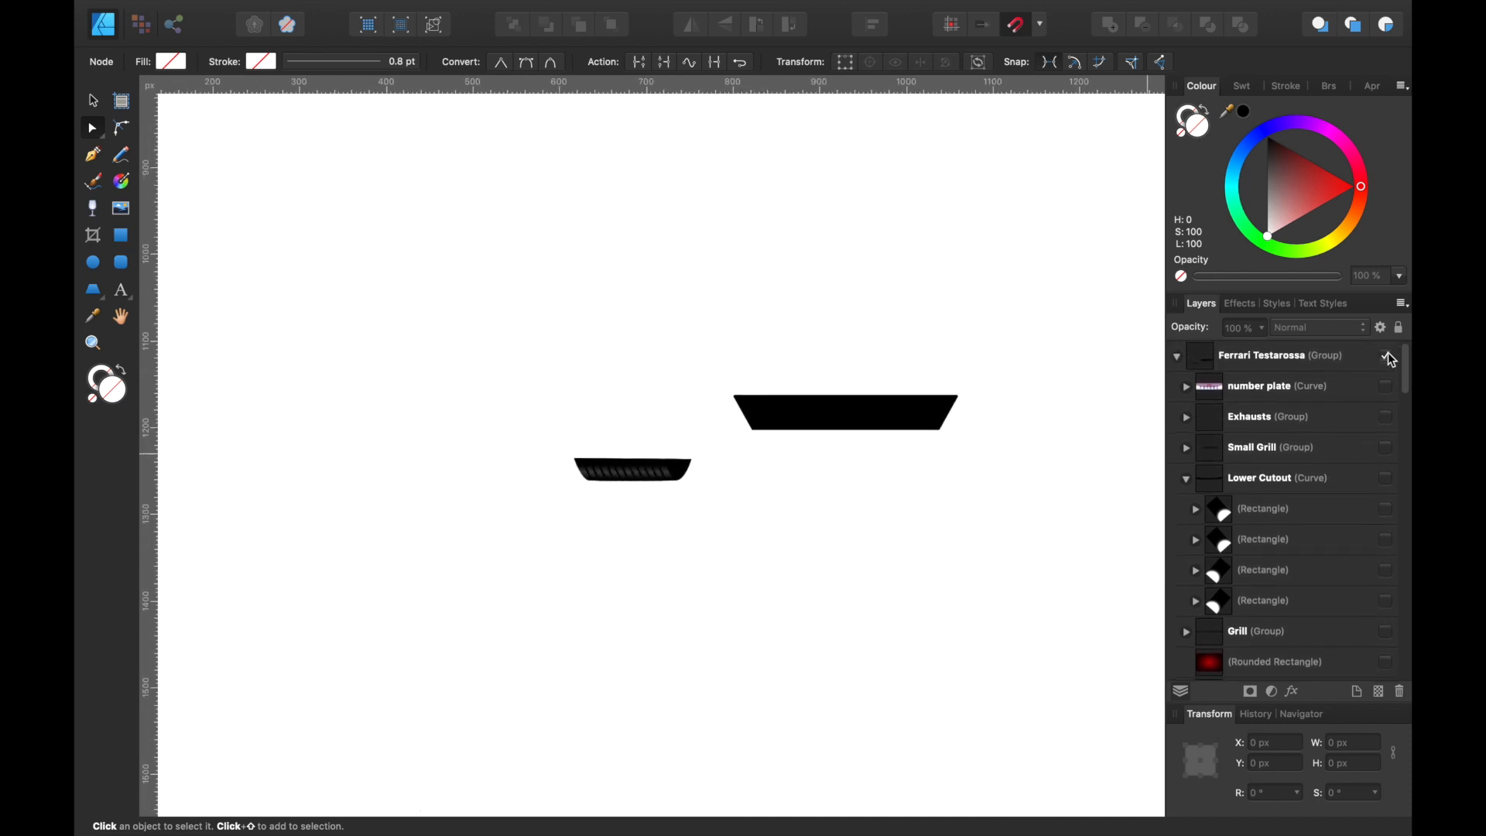
pyautogui.click(1386, 354)
pyautogui.scroll(-5, 1017, 448)
pyautogui.scroll(-4, 1020, 453)
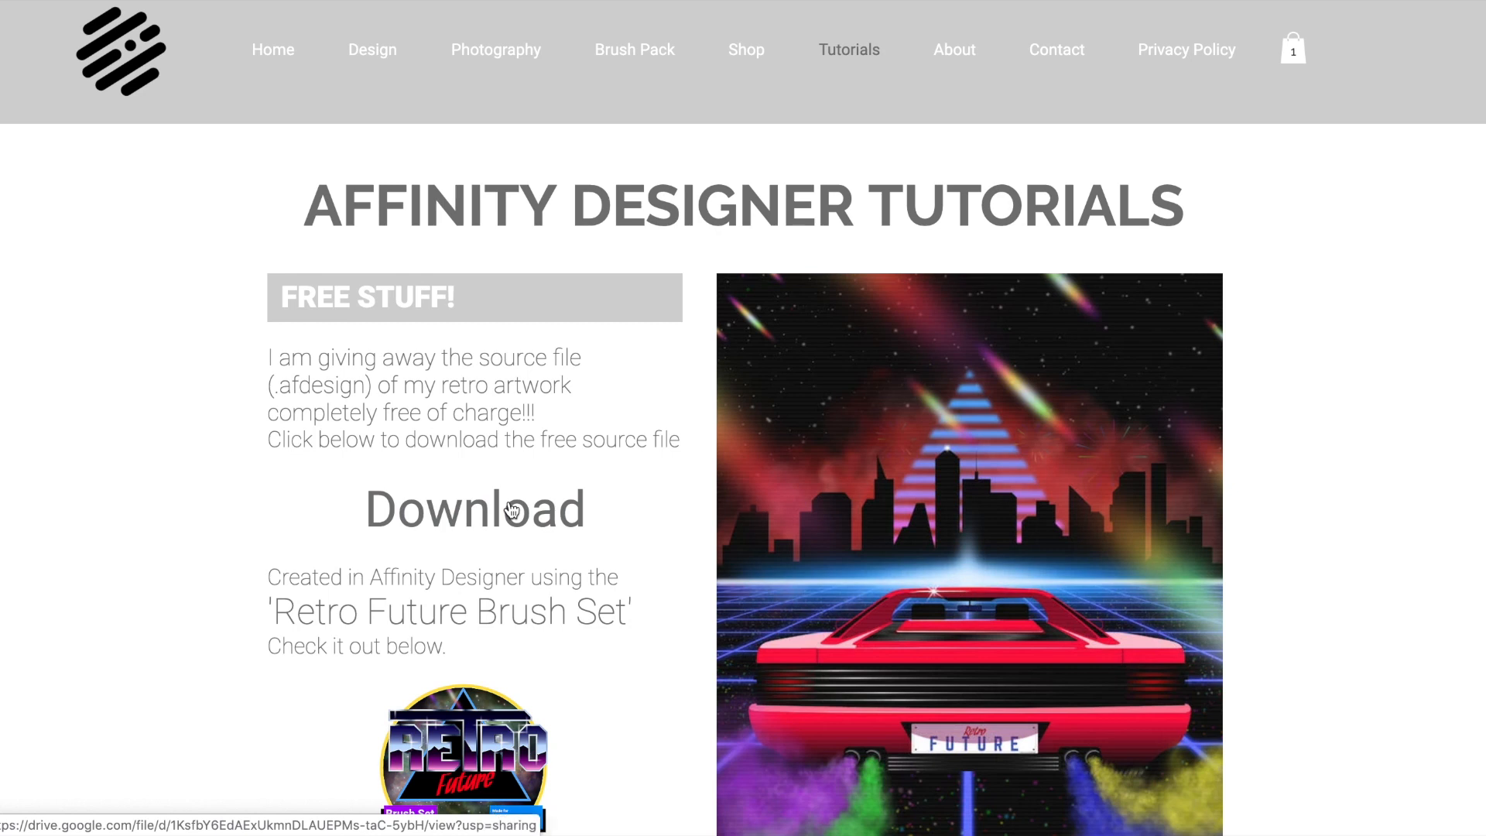
# Step: Switch to the artistwright.com tutorials page and review the free source file download and the Retro Future Brush Set
pyautogui.scroll(-2, 511, 509)
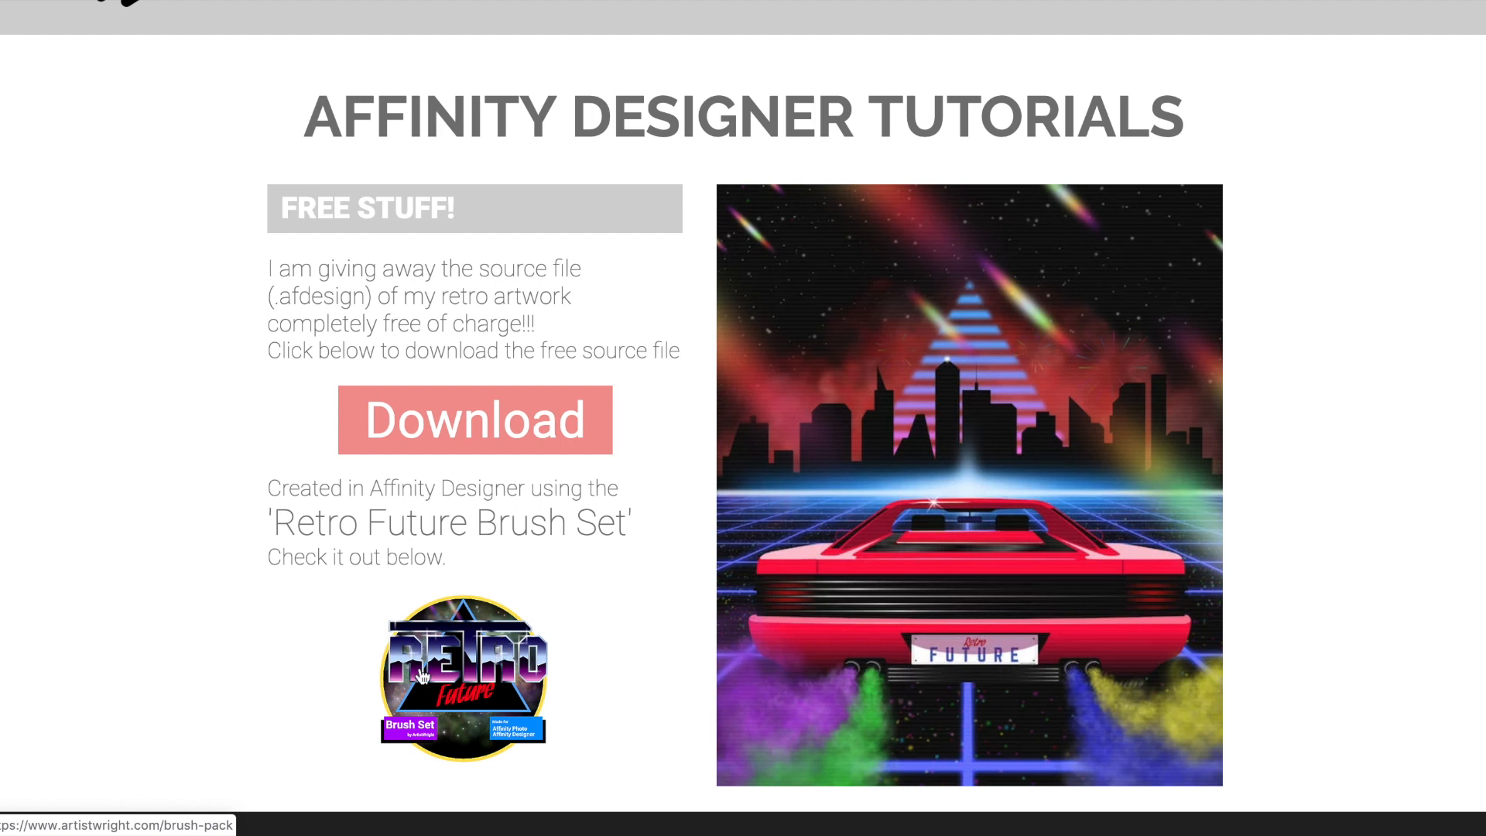
pyautogui.scroll(-2, 426, 665)
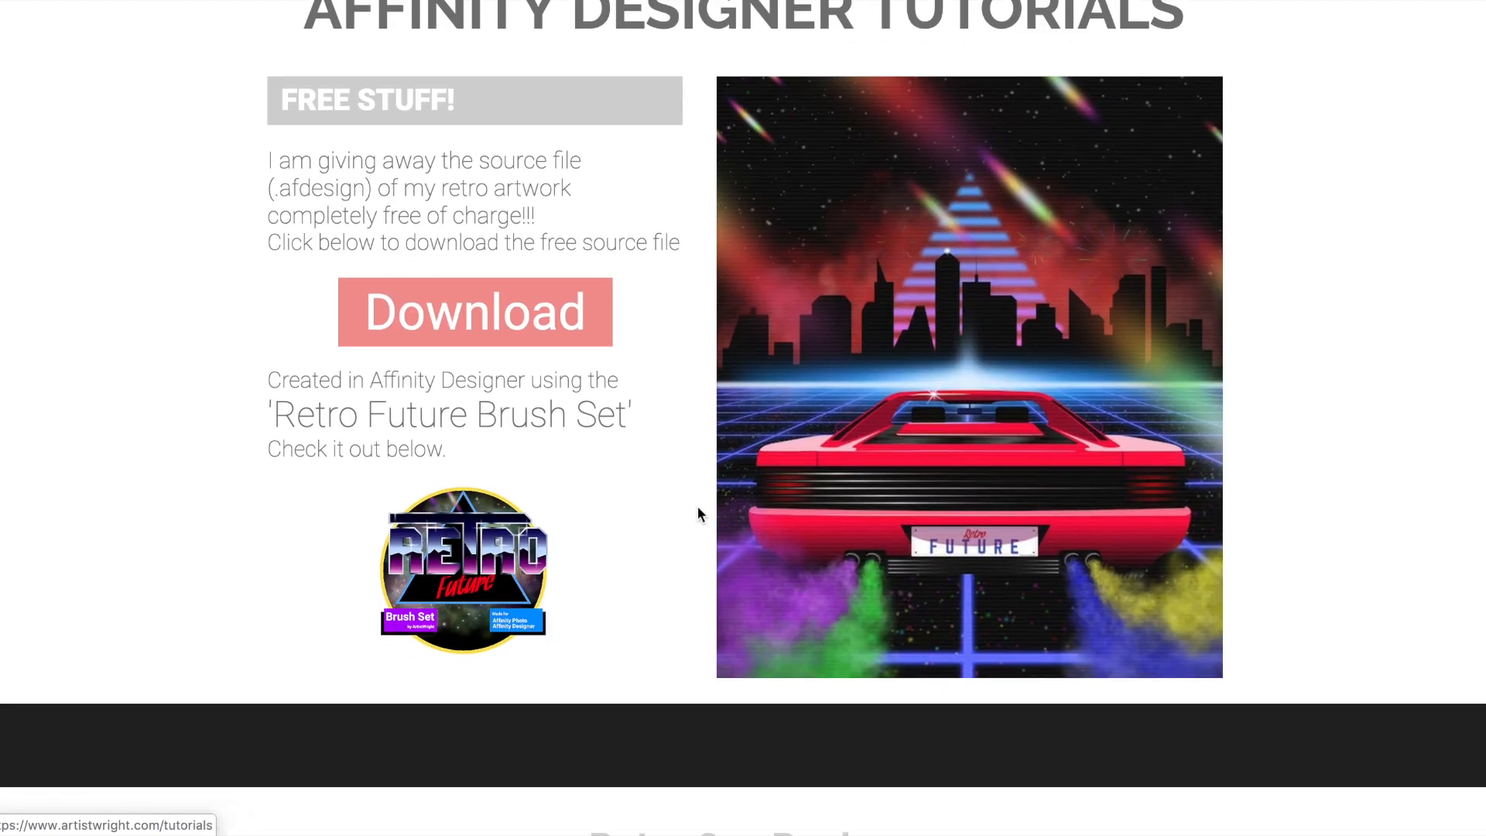
pyautogui.scroll(4, 698, 506)
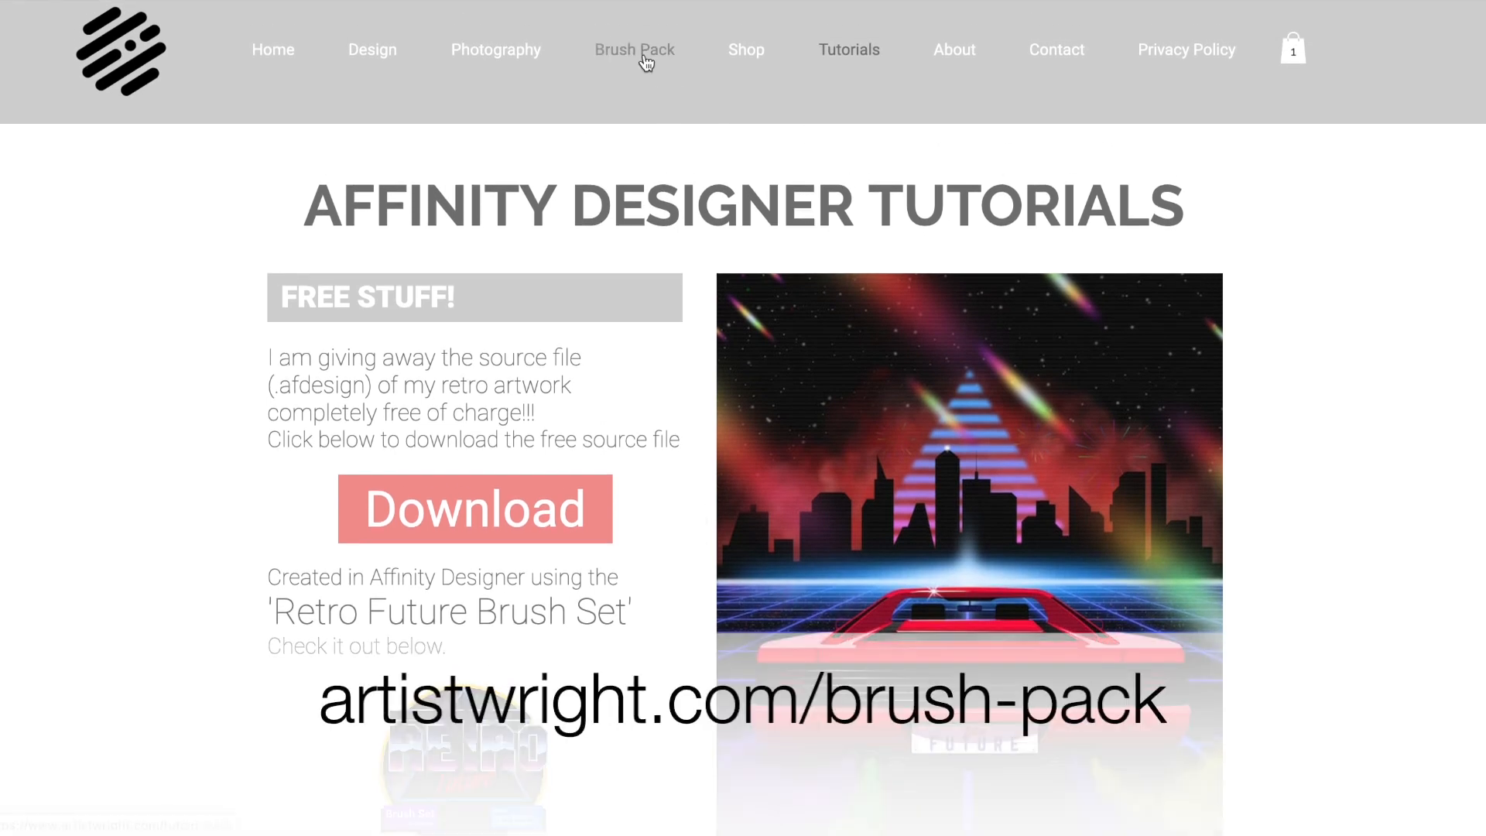